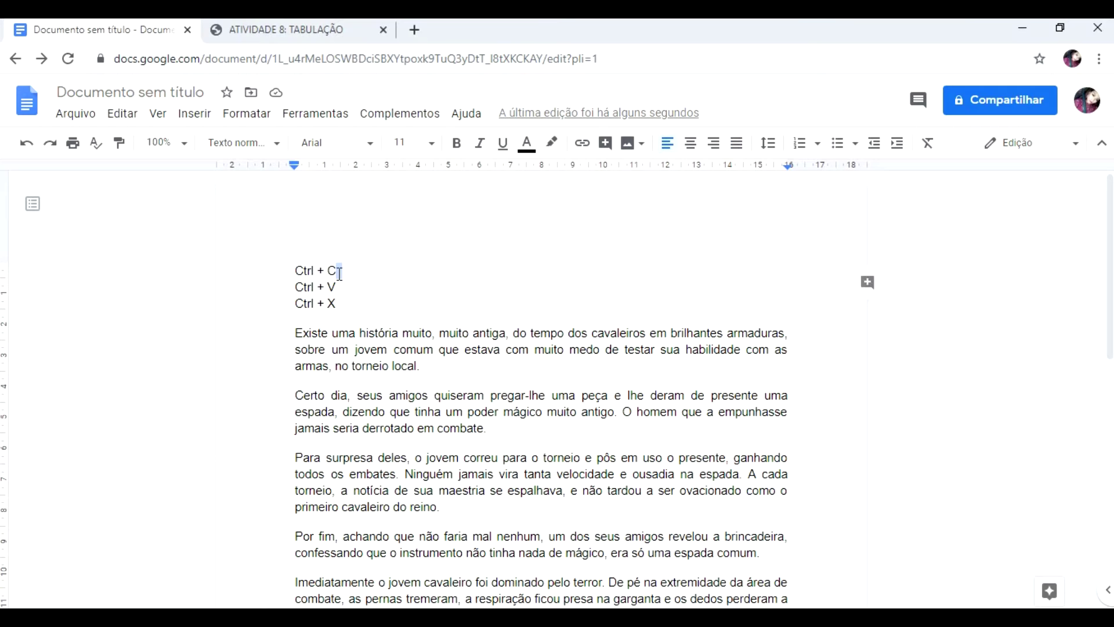
{"action": "left_click", "coordinate": [339, 287]}
{"action": "left_click", "coordinate": [344, 305]}
{"action": "left_click_drag", "start_coordinate": [346, 303], "coordinate": [340, 301]}
{"action": "left_click", "coordinate": [347, 297]}
{"action": "left_click", "coordinate": [319, 272]}
{"action": "left_click_drag", "start_coordinate": [302, 269], "coordinate": [359, 270]}
{"action": "left_click", "coordinate": [359, 270]}
{"action": "right_click", "coordinate": [411, 256]}
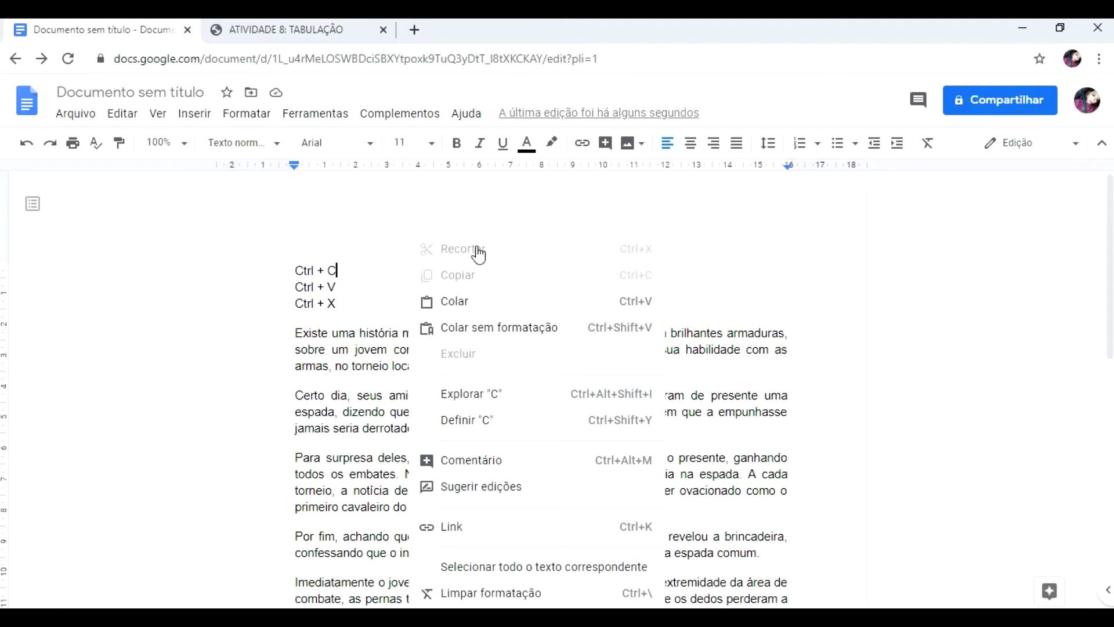
{"action": "key", "text": "Escape"}
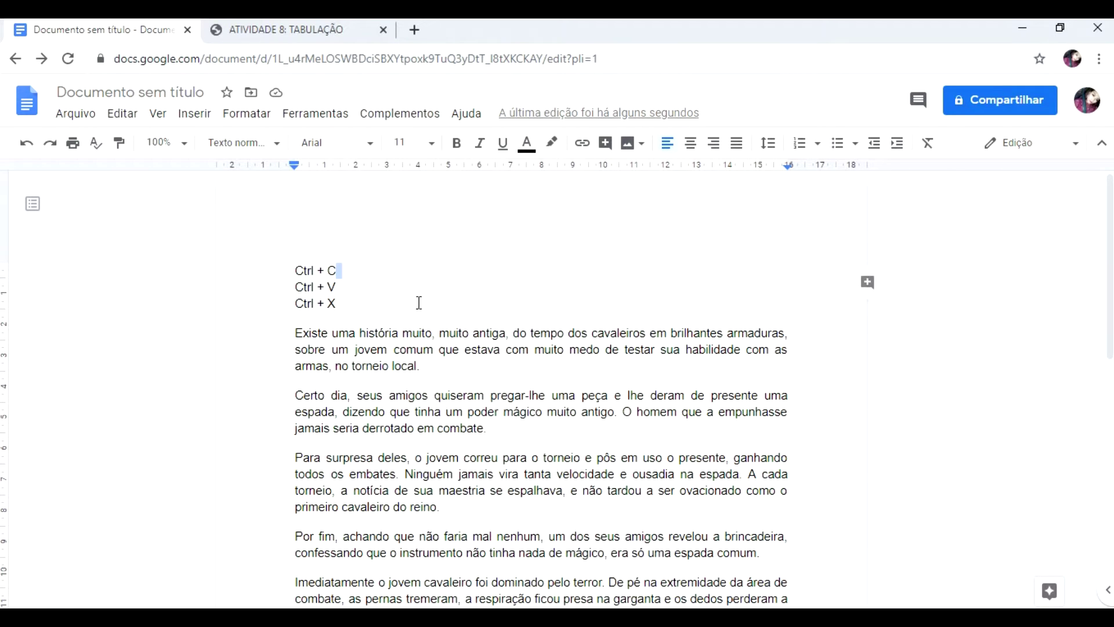
{"action": "left_click_drag", "start_coordinate": [338, 269], "coordinate": [285, 269]}
{"action": "left_click", "coordinate": [346, 268]}
{"action": "left_click_drag", "start_coordinate": [296, 269], "coordinate": [341, 270]}
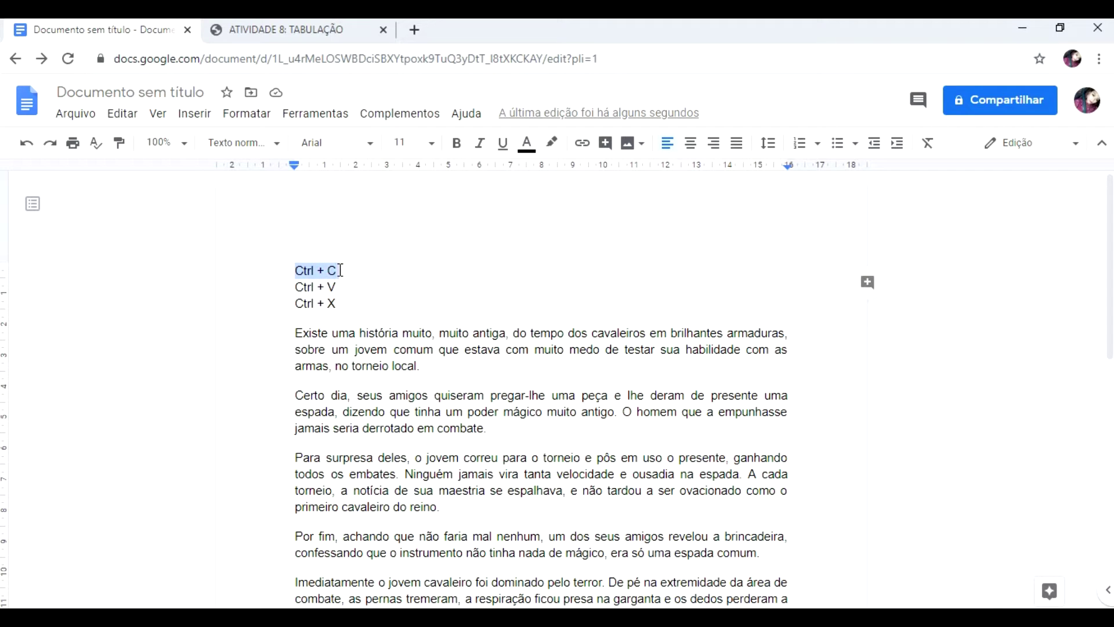
{"action": "left_click", "coordinate": [341, 270]}
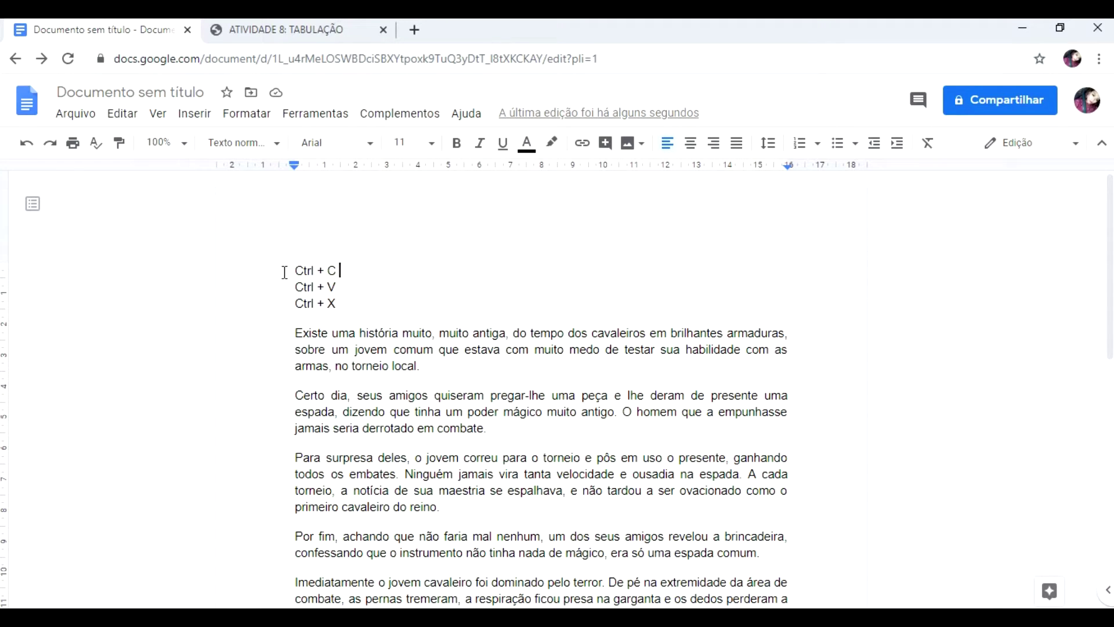
{"action": "left_click_drag", "start_coordinate": [297, 270], "coordinate": [342, 271]}
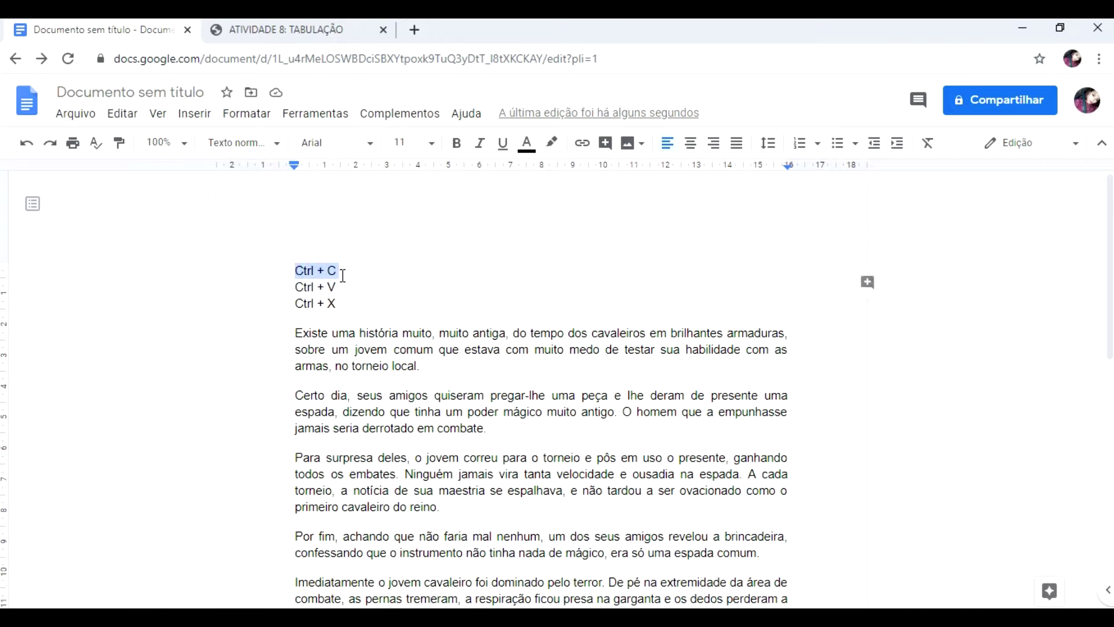
{"action": "left_click", "coordinate": [377, 349]}
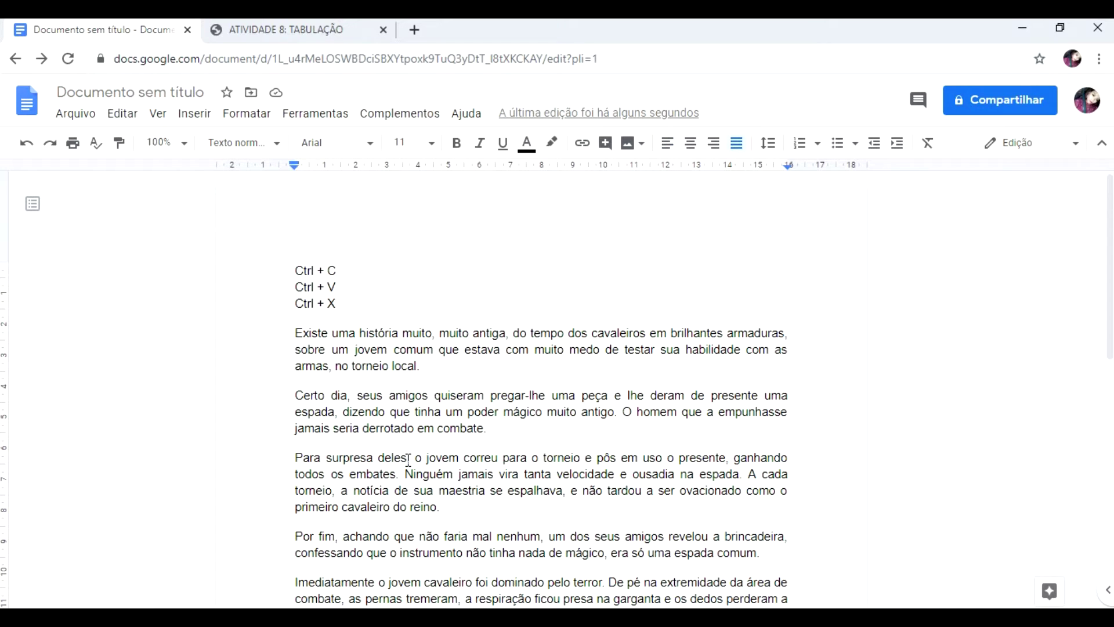
Step: Copy the closing sentence "E nunca mais competiu." at the end of the story
{"action": "scroll", "coordinate": [408, 464], "scroll_direction": "down", "scroll_amount": 3}
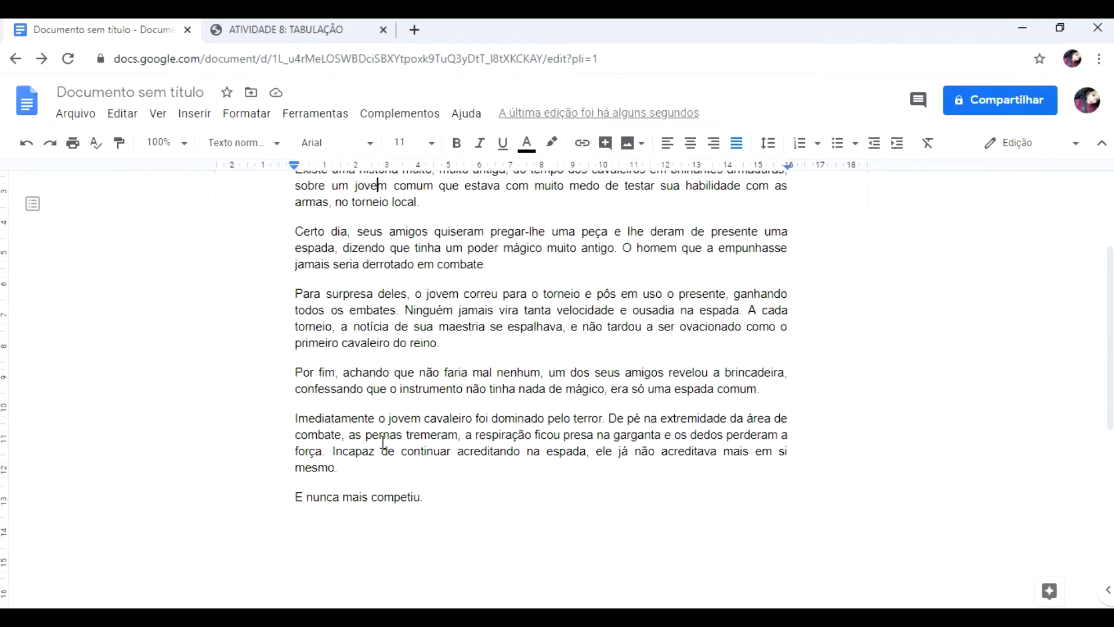
{"action": "scroll", "coordinate": [319, 449], "scroll_direction": "down", "scroll_amount": 3}
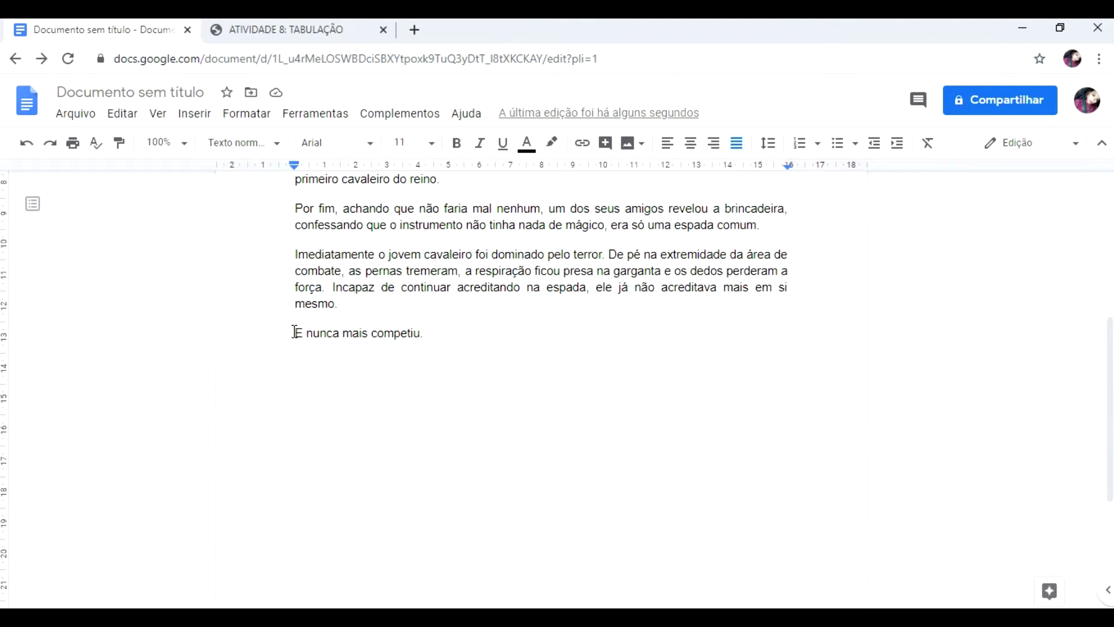
{"action": "left_click_drag", "start_coordinate": [293, 334], "coordinate": [430, 333]}
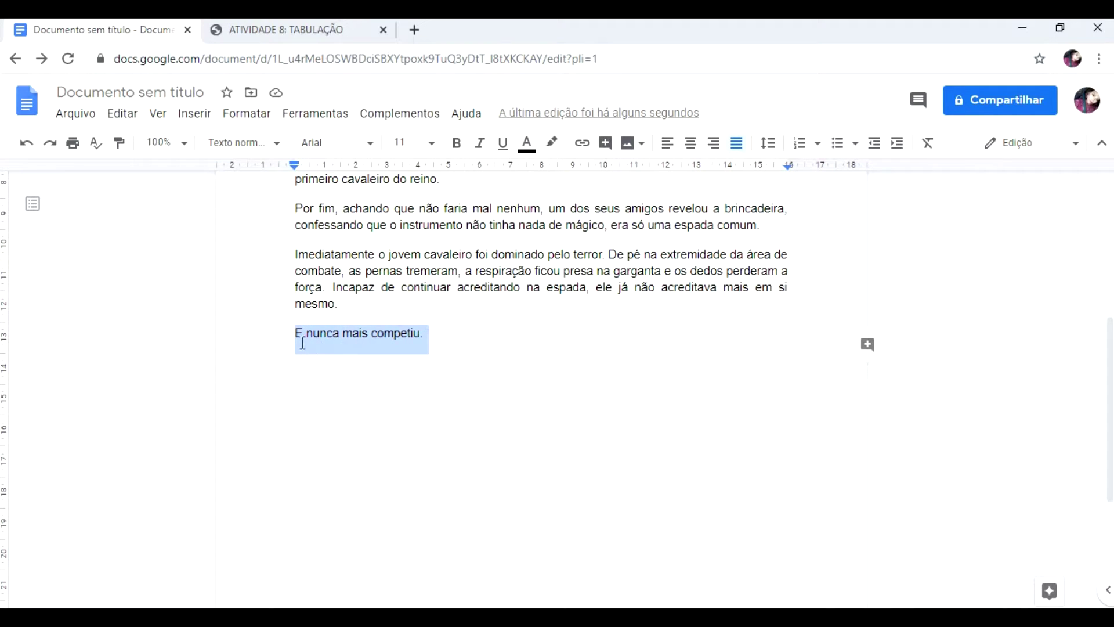
{"action": "right_click", "coordinate": [409, 336]}
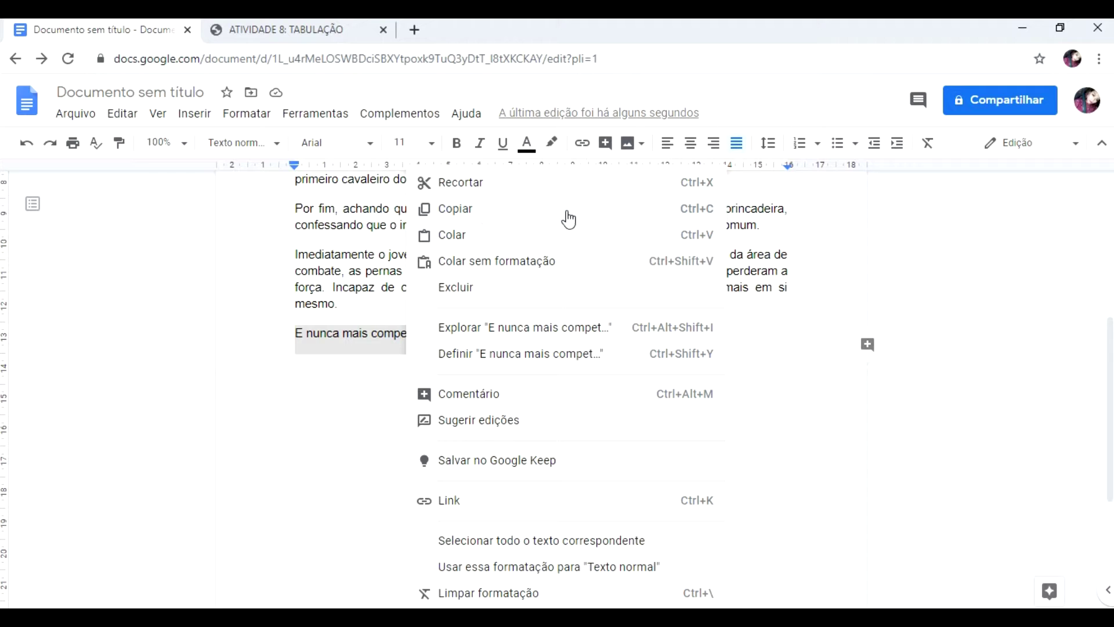
{"action": "left_click", "coordinate": [497, 218]}
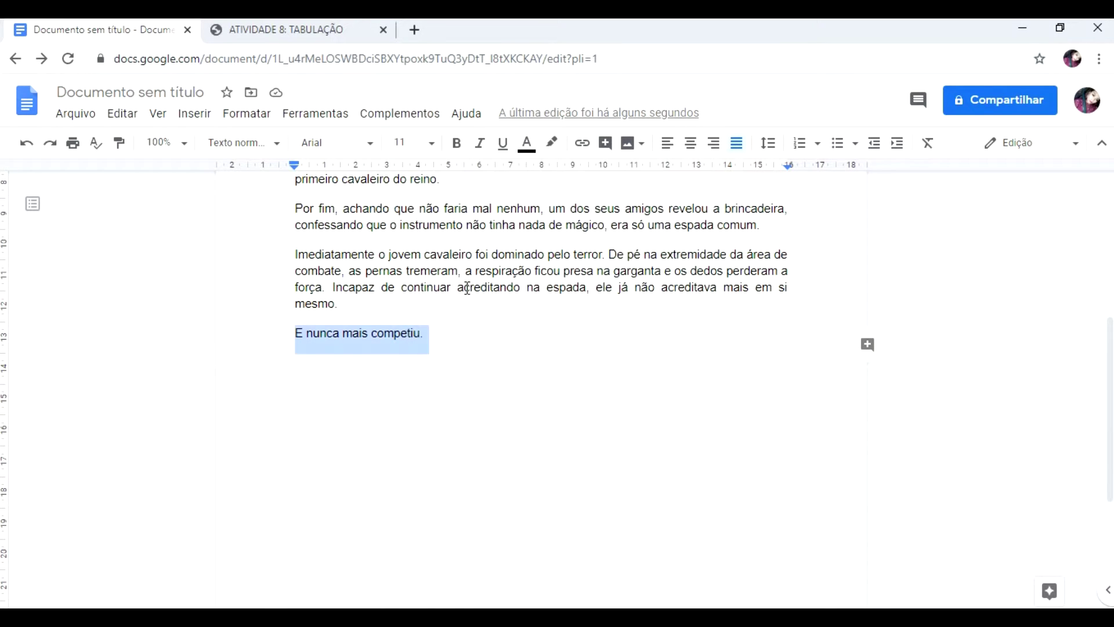
Step: Paste the copied sentence three times on new lines below the closing sentence
{"action": "left_click", "coordinate": [432, 333]}
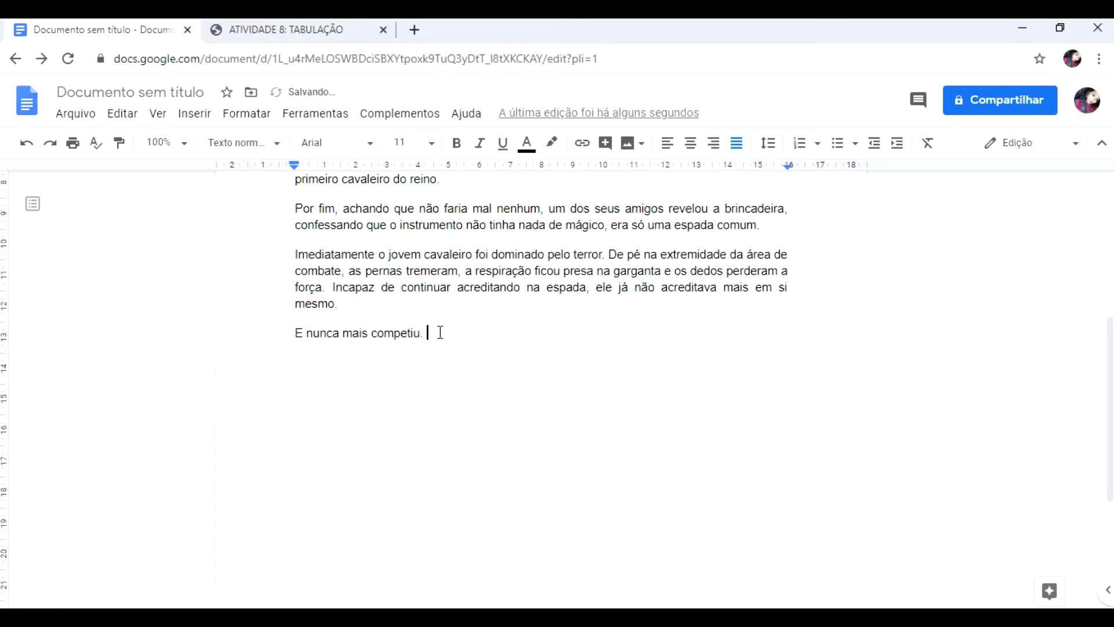
{"action": "key", "text": "Return"}
{"action": "right_click", "coordinate": [309, 368]}
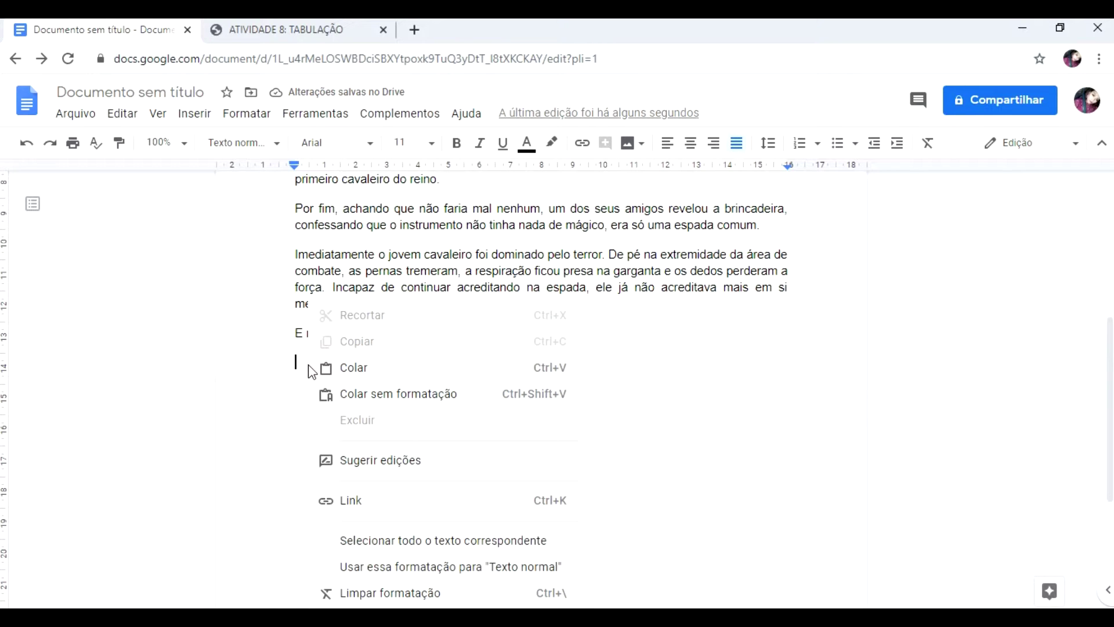
{"action": "left_click", "coordinate": [360, 371]}
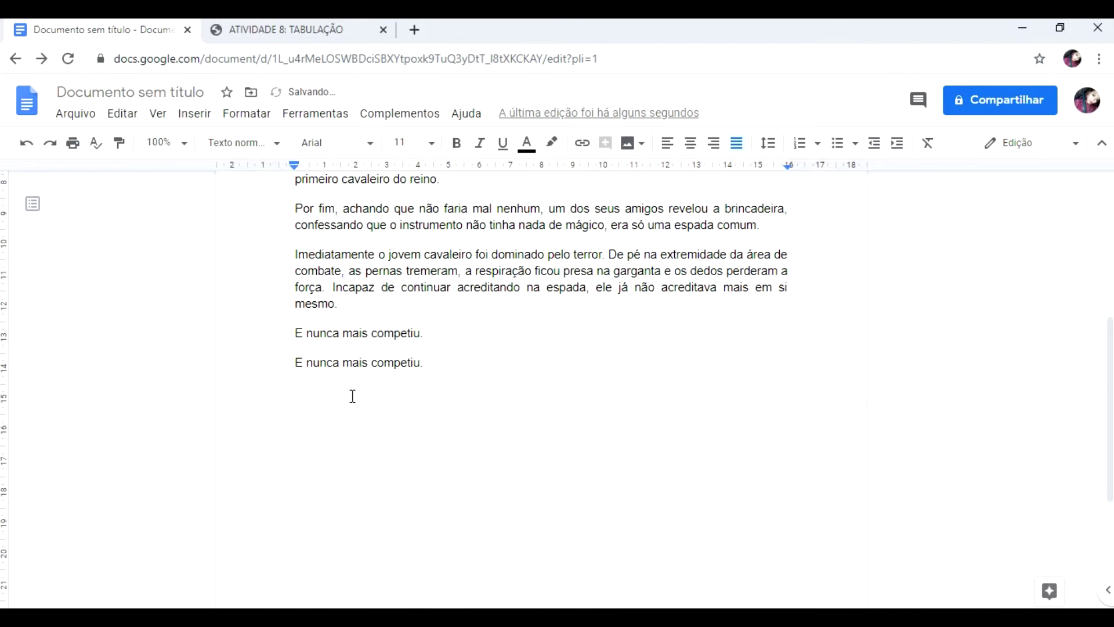
{"action": "right_click", "coordinate": [327, 395]}
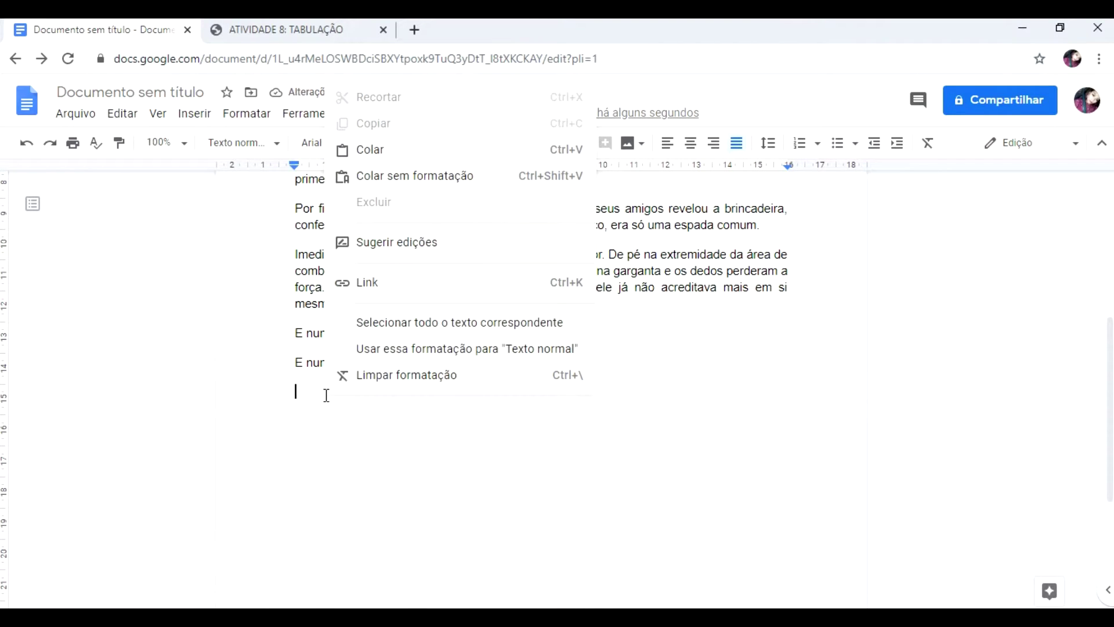
{"action": "left_click", "coordinate": [404, 160]}
{"action": "right_click", "coordinate": [334, 428]}
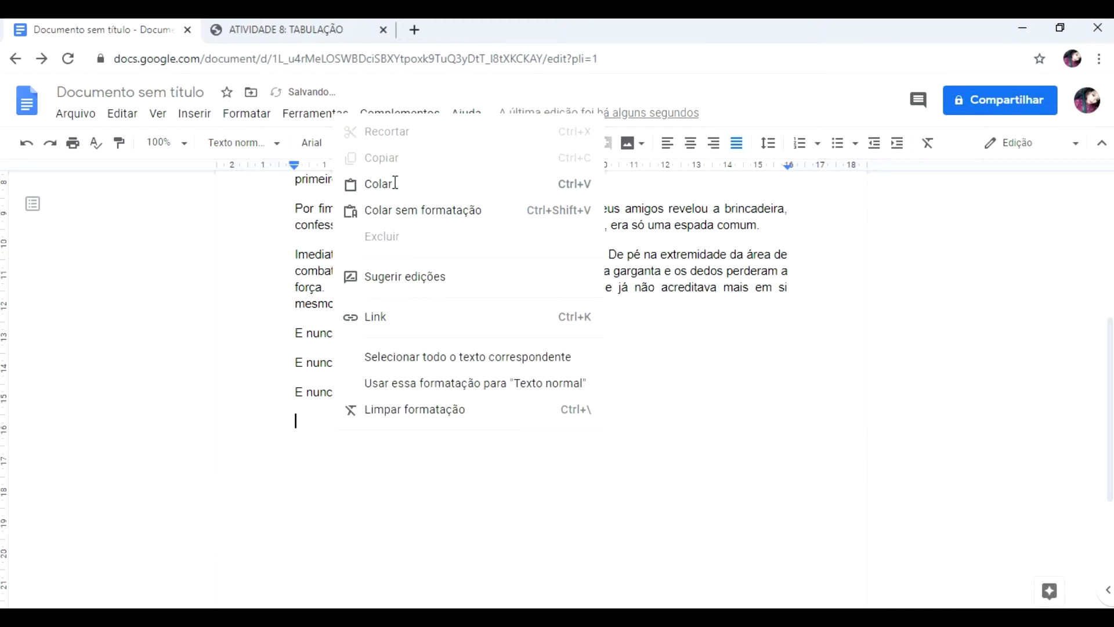
{"action": "left_click", "coordinate": [400, 185]}
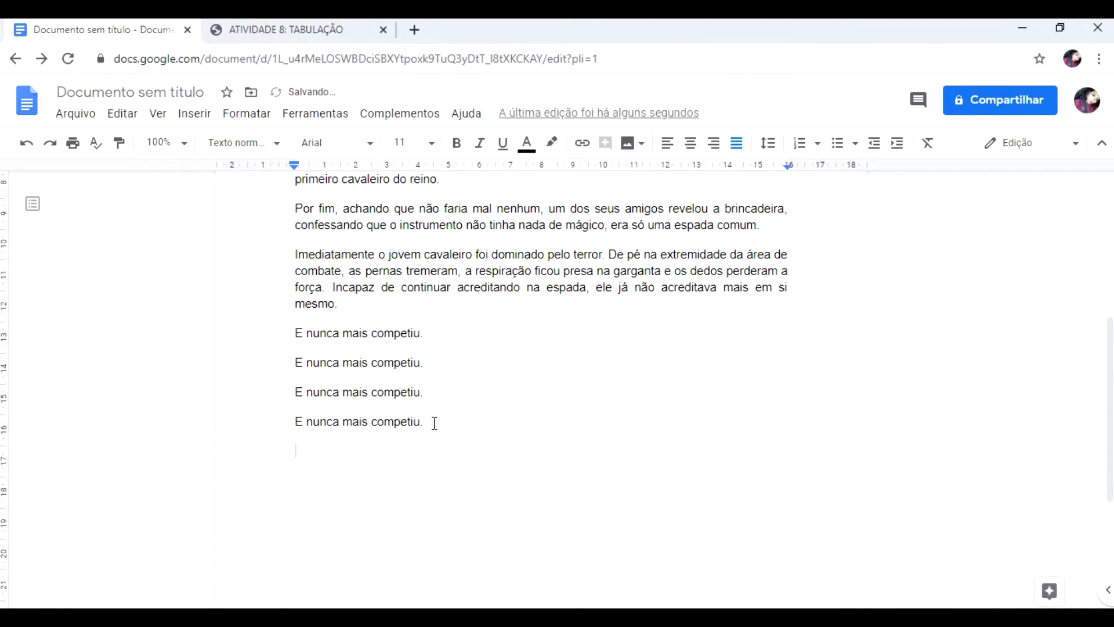
Step: Delete the three pasted copies below the original closing sentence
{"action": "left_click_drag", "start_coordinate": [436, 422], "coordinate": [284, 360]}
{"action": "key", "text": "BackSpace"}
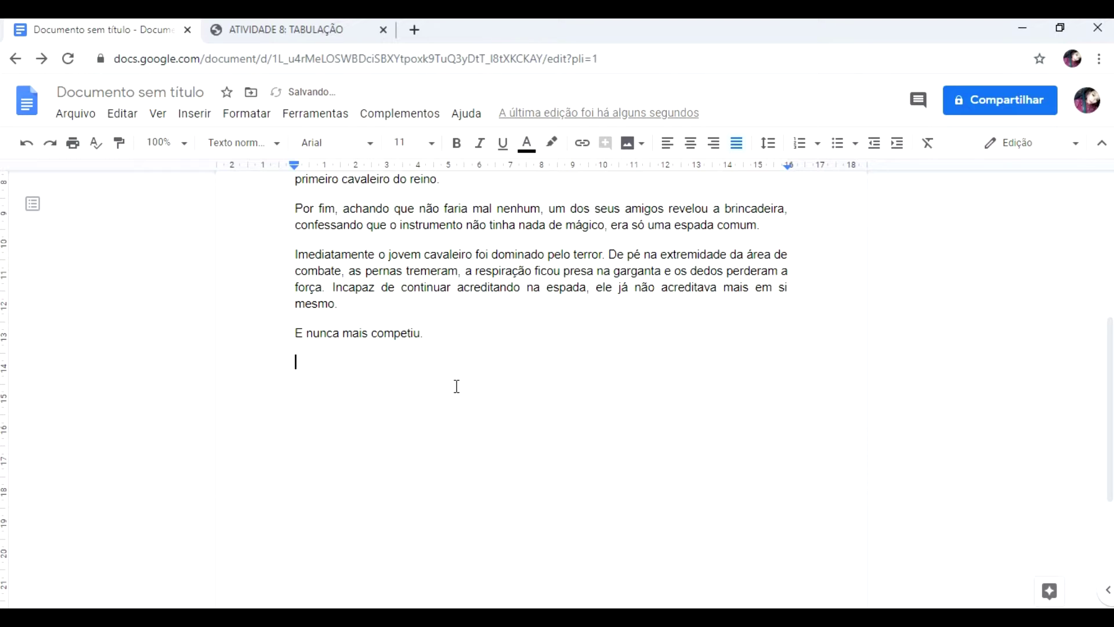
{"action": "scroll", "coordinate": [457, 386], "scroll_direction": "up", "scroll_amount": 6}
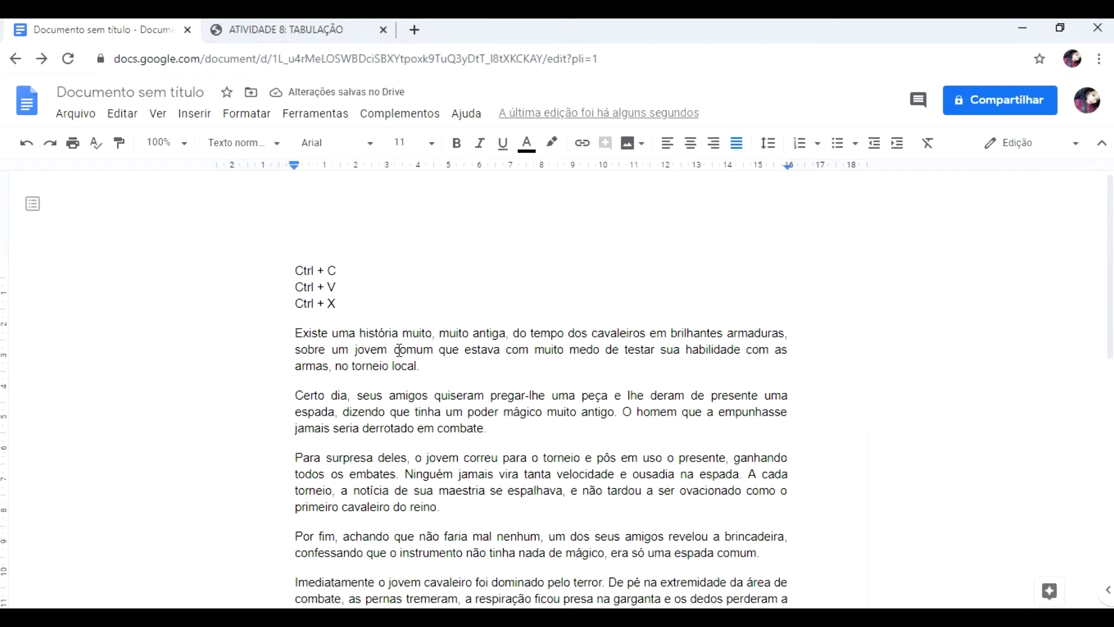
{"action": "scroll", "coordinate": [399, 351], "scroll_direction": "down", "scroll_amount": 6}
{"action": "scroll", "coordinate": [418, 415], "scroll_direction": "up", "scroll_amount": 6}
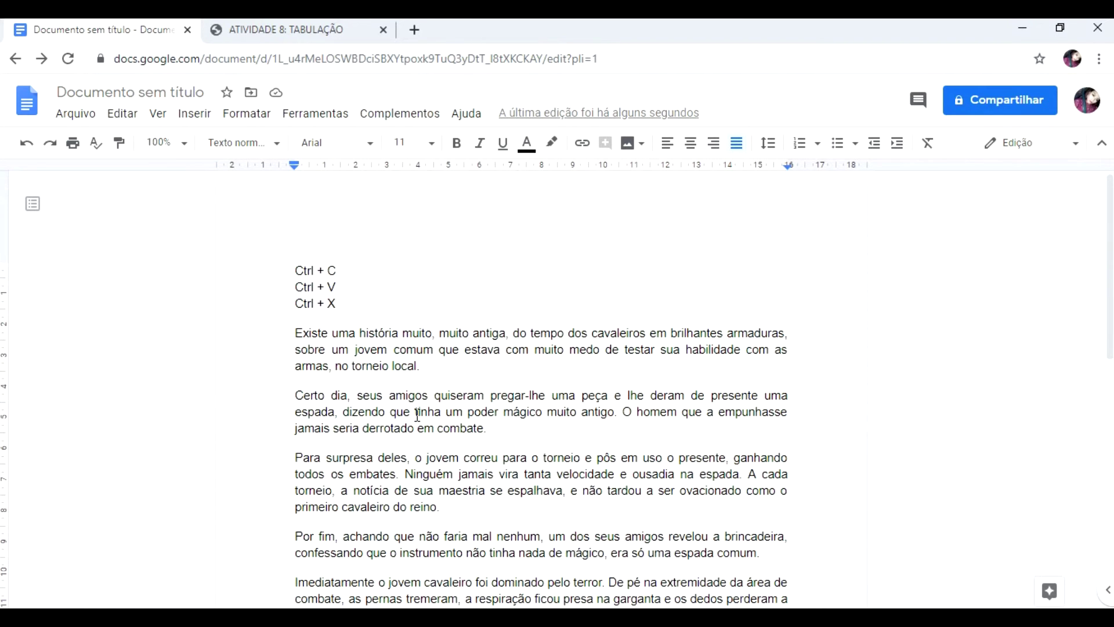
{"action": "scroll", "coordinate": [417, 411], "scroll_direction": "down", "scroll_amount": 6}
{"action": "scroll", "coordinate": [417, 416], "scroll_direction": "up", "scroll_amount": 5}
{"action": "scroll", "coordinate": [381, 401], "scroll_direction": "up", "scroll_amount": 1}
Step: Cut the whole paragraph beginning "Imediatamente o jovem cavaleiro" out of the story
{"action": "scroll", "coordinate": [421, 415], "scroll_direction": "down", "scroll_amount": 4}
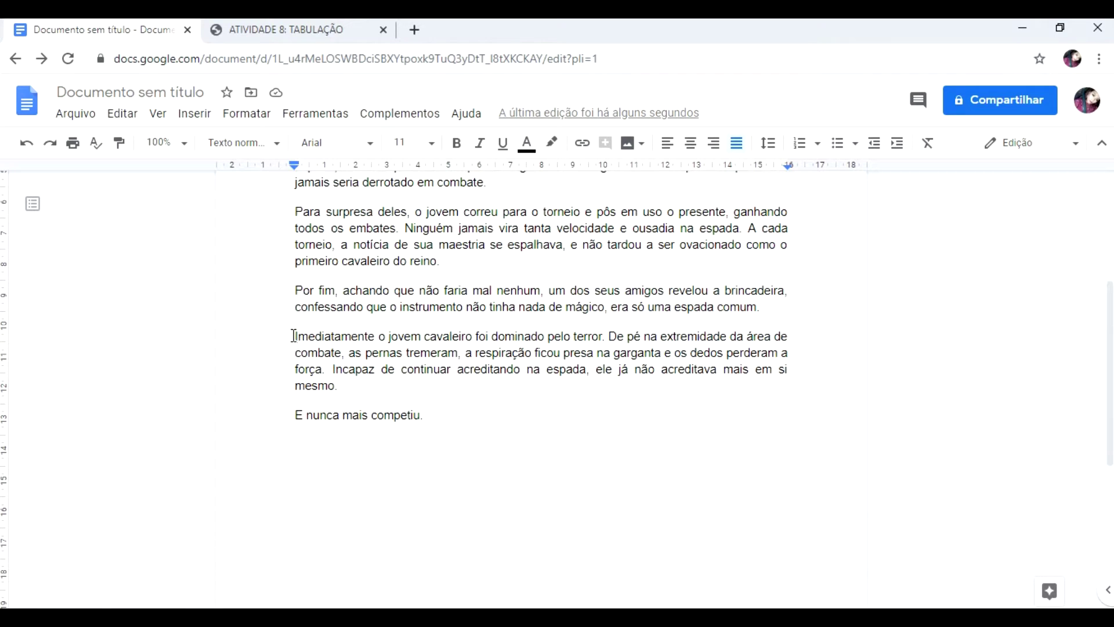
{"action": "left_click_drag", "start_coordinate": [294, 336], "coordinate": [348, 390]}
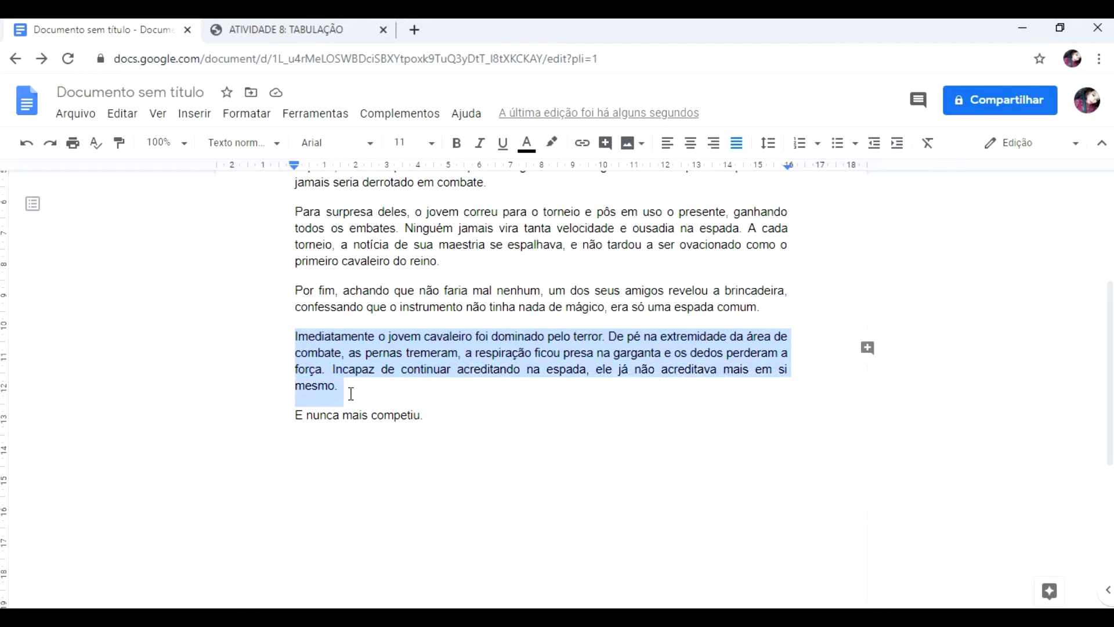
{"action": "right_click", "coordinate": [314, 338]}
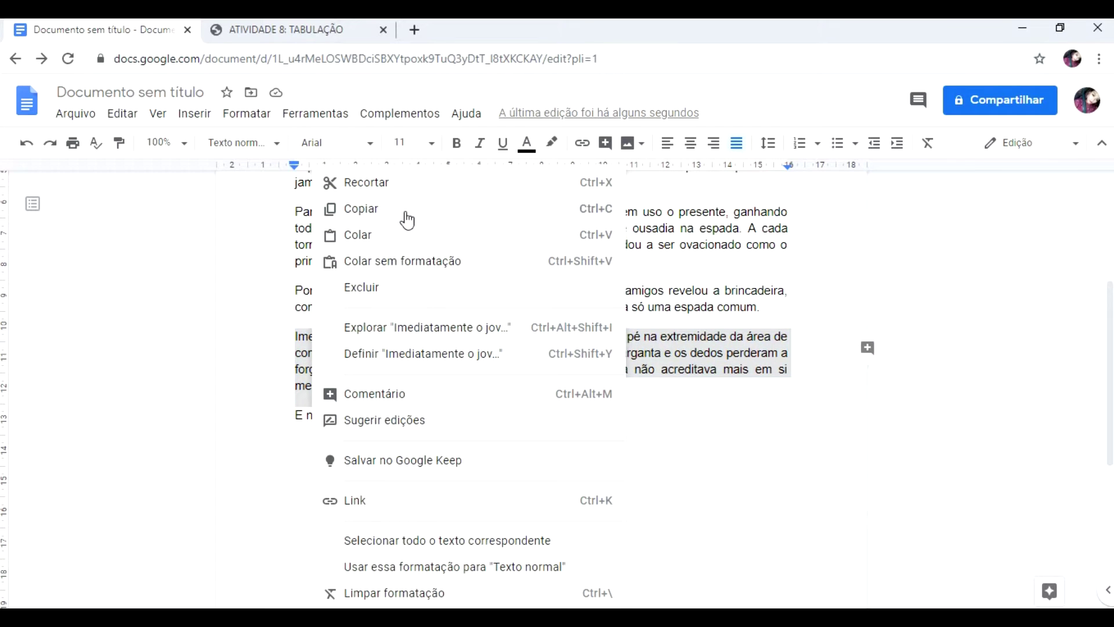
{"action": "left_click", "coordinate": [424, 183]}
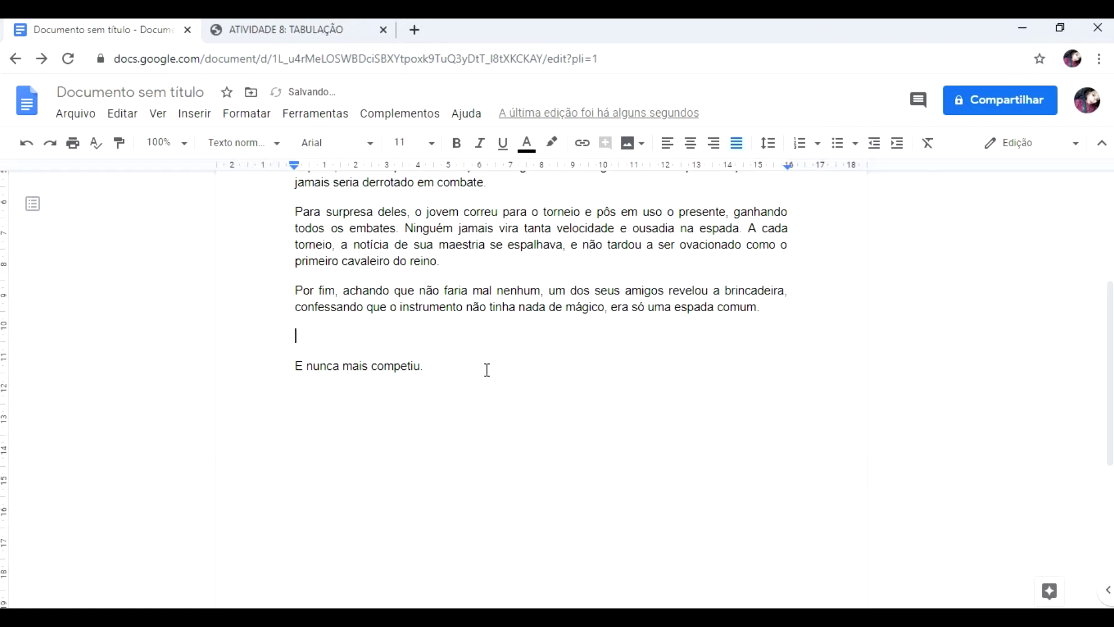
Step: Paste the cut paragraph on a new line at the very start of the document, above "Ctrl + C"
{"action": "scroll", "coordinate": [363, 405], "scroll_direction": "up", "scroll_amount": 5}
{"action": "left_click", "coordinate": [295, 269]}
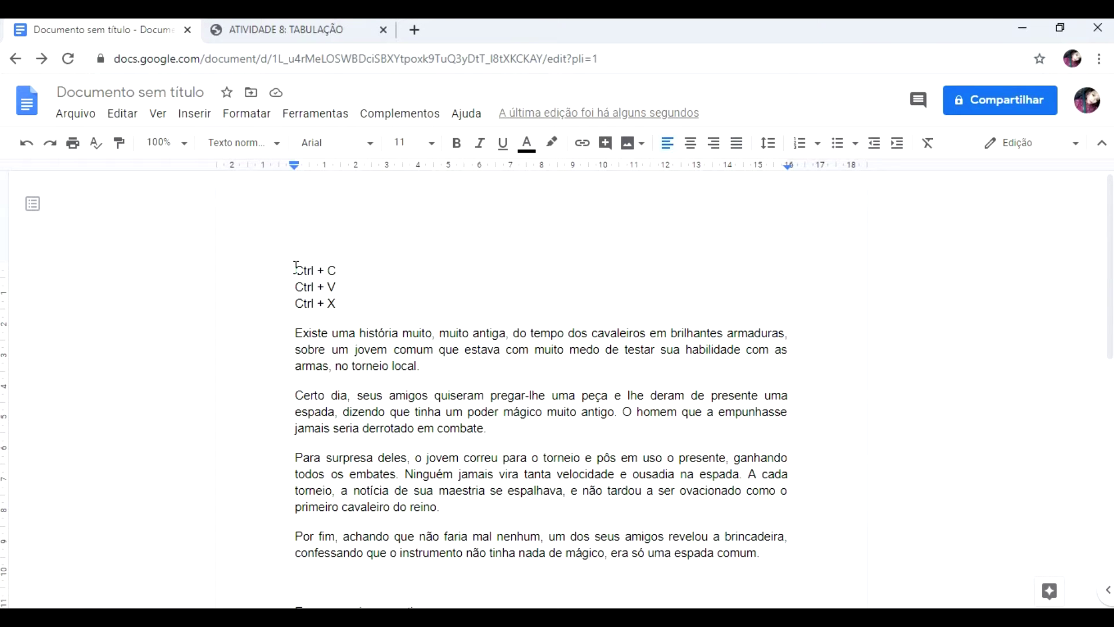
{"action": "key", "text": "Return"}
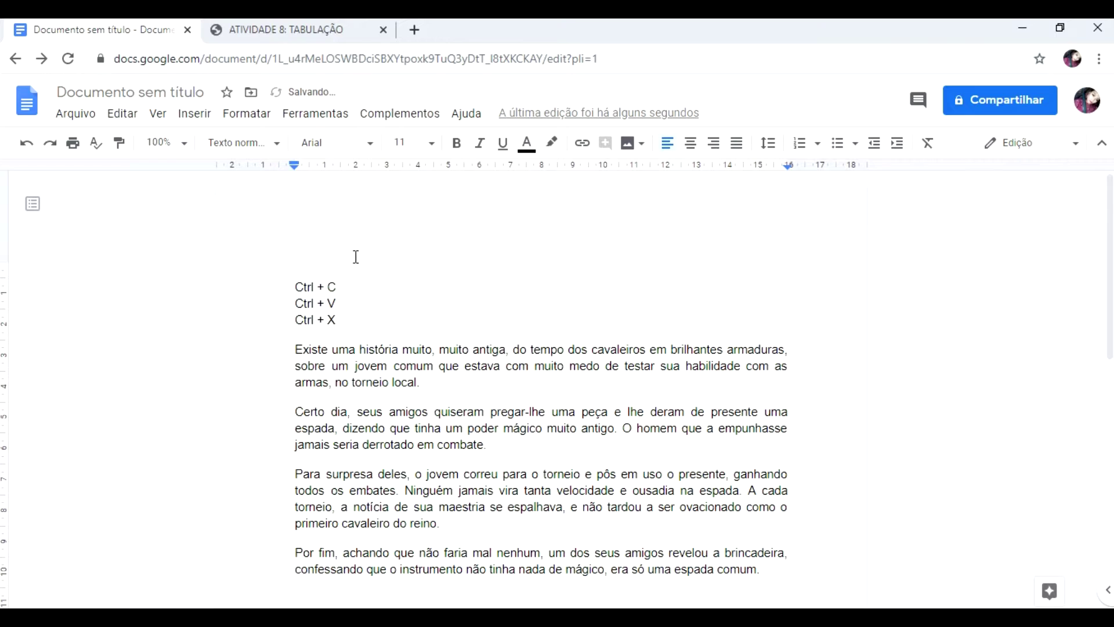
{"action": "right_click", "coordinate": [317, 265]}
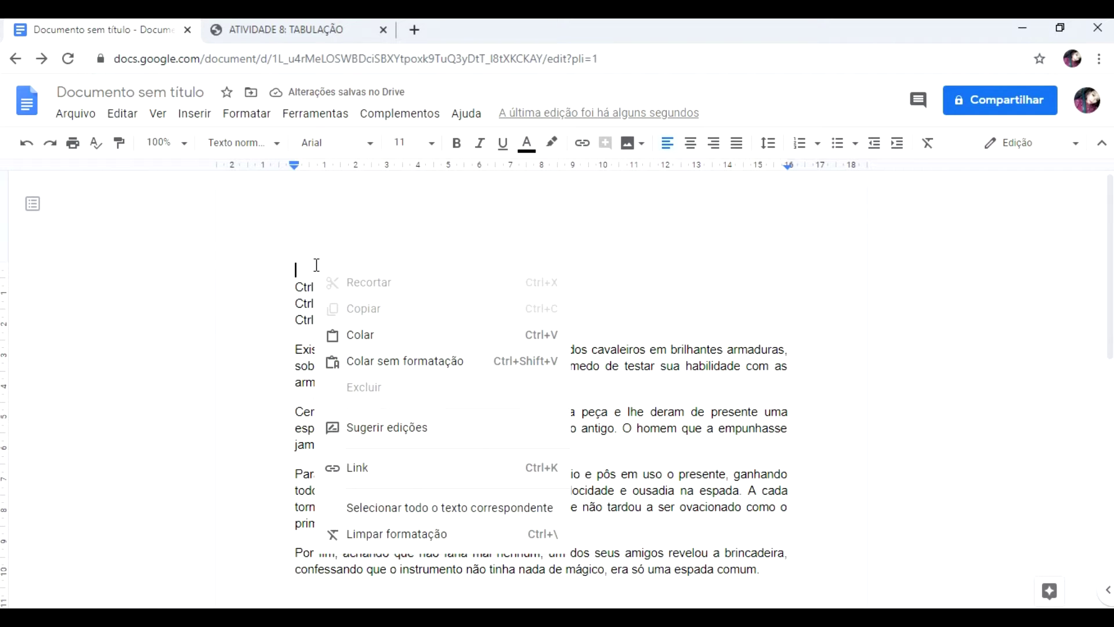
{"action": "left_click", "coordinate": [371, 335]}
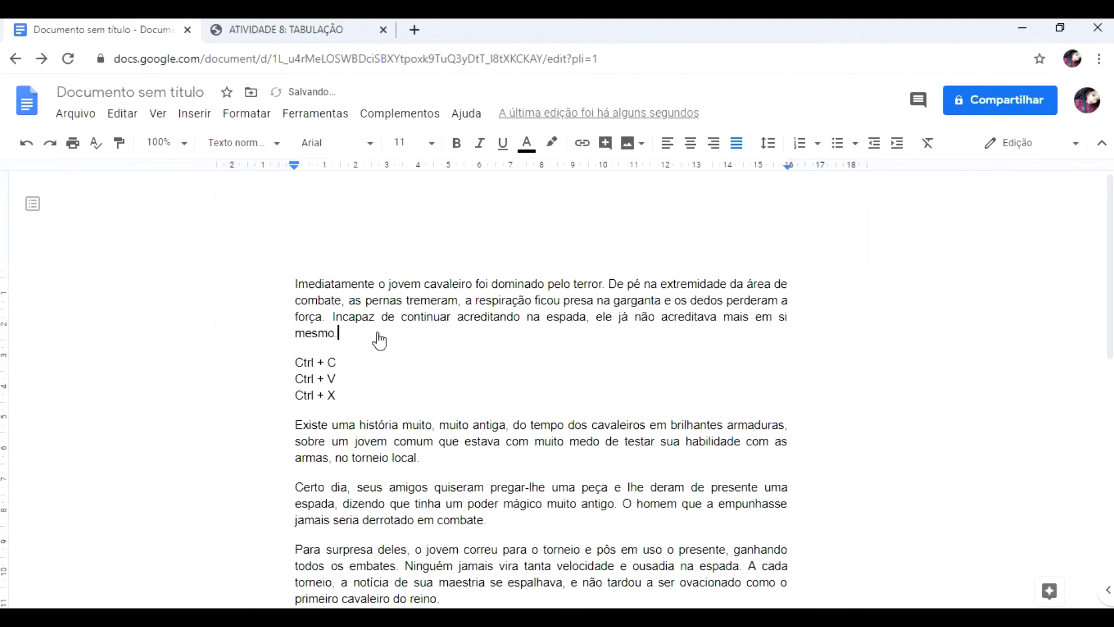
Step: Compare the moved paragraph at the document's start with the place it was cut from near the end
{"action": "scroll", "coordinate": [385, 323], "scroll_direction": "down", "scroll_amount": 5}
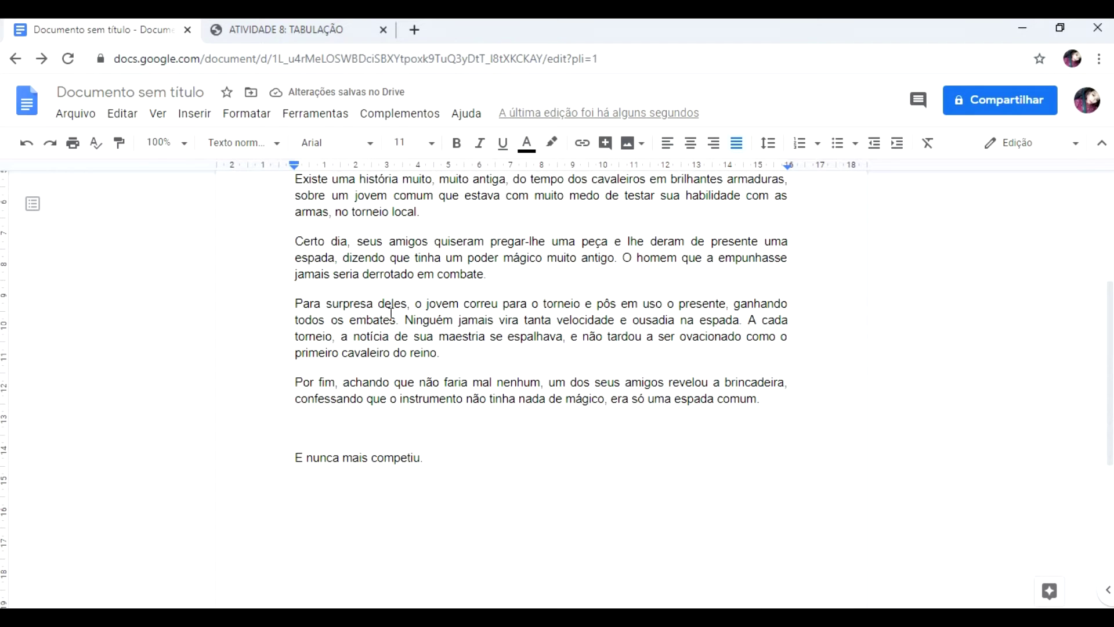
{"action": "scroll", "coordinate": [412, 424], "scroll_direction": "up", "scroll_amount": 5}
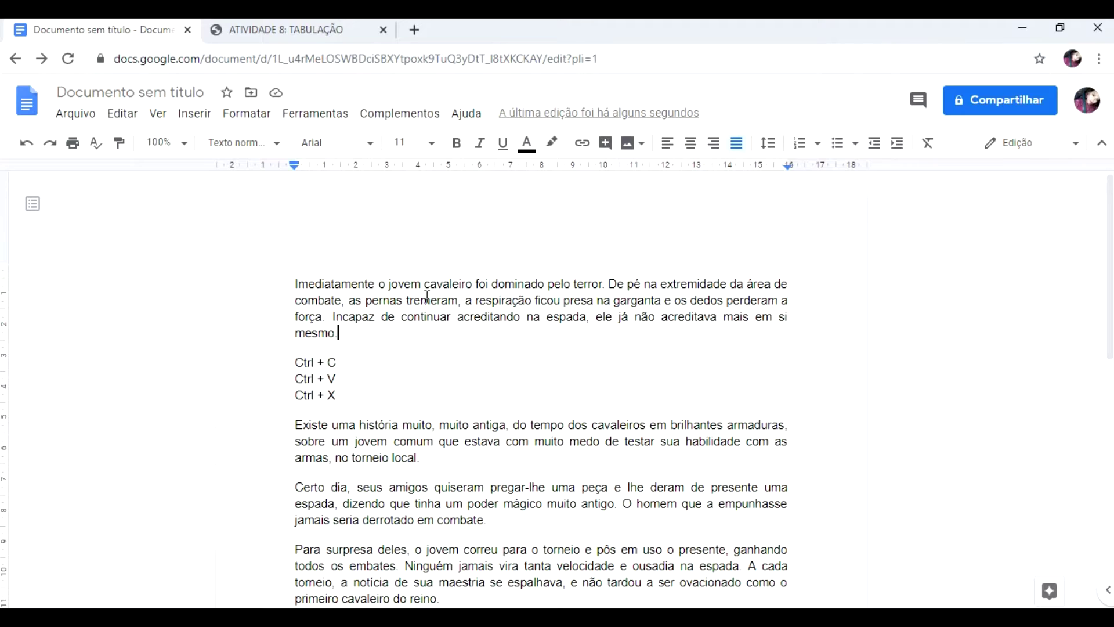
{"action": "left_click_drag", "start_coordinate": [341, 336], "coordinate": [291, 284]}
{"action": "left_click", "coordinate": [398, 358]}
{"action": "scroll", "coordinate": [474, 371], "scroll_direction": "down", "scroll_amount": 3}
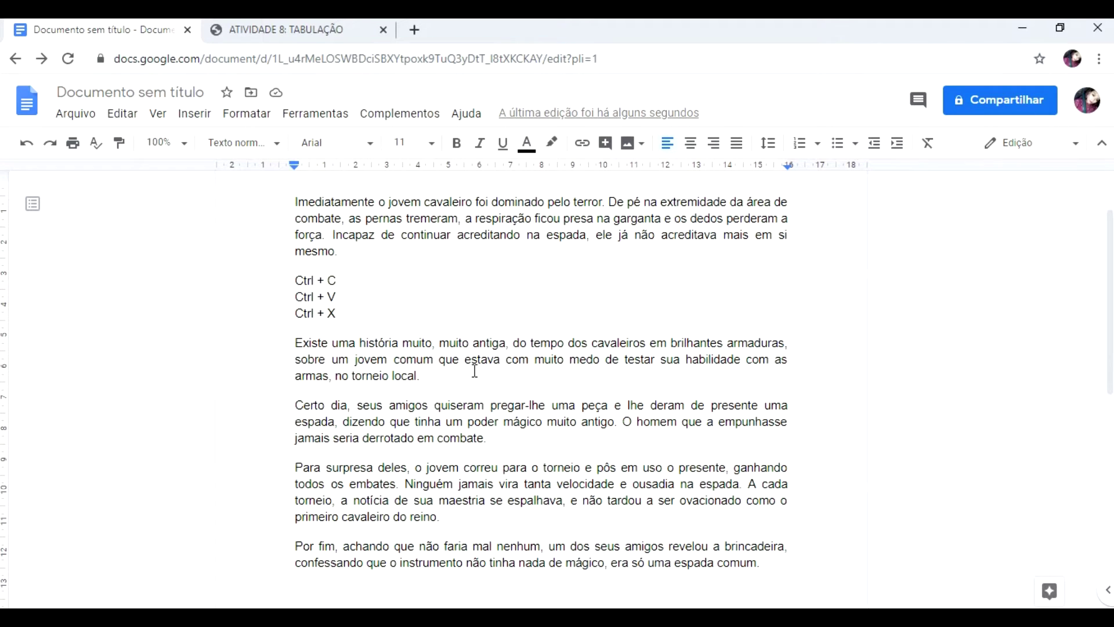
{"action": "scroll", "coordinate": [443, 357], "scroll_direction": "down", "scroll_amount": 3}
{"action": "scroll", "coordinate": [443, 356], "scroll_direction": "up", "scroll_amount": 3}
{"action": "scroll", "coordinate": [364, 284], "scroll_direction": "up", "scroll_amount": 3}
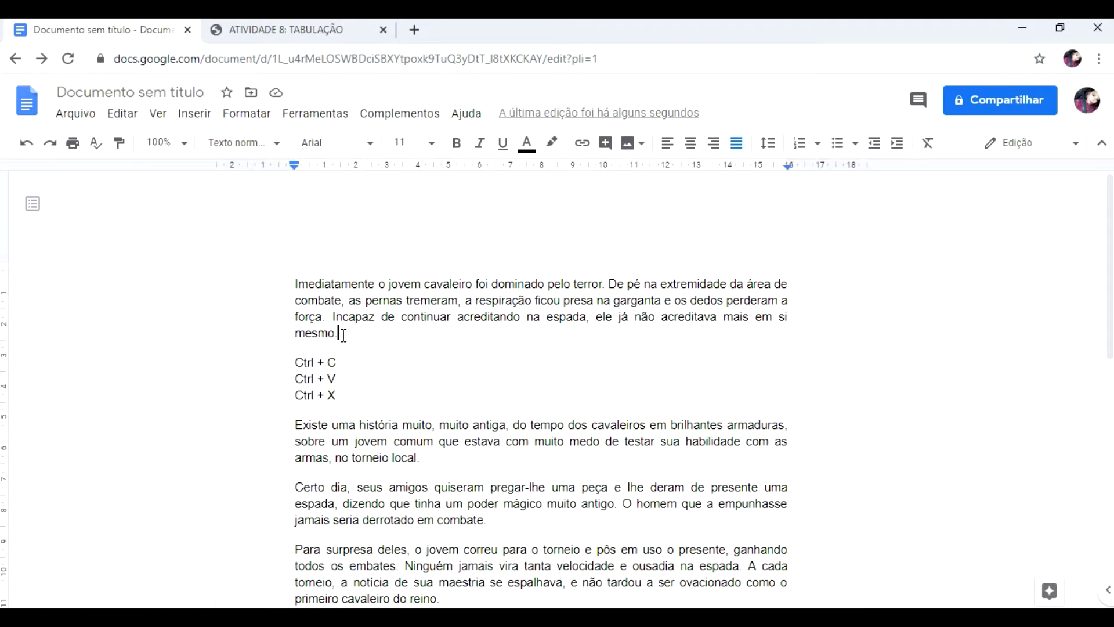
Step: Undo the paragraph move and the earlier edits, back to before the three shortcut lines were added above the story
{"action": "left_click", "coordinate": [30, 144]}
{"action": "left_click", "coordinate": [30, 143]}
{"action": "key", "text": "Left"}
{"action": "left_click", "coordinate": [32, 151]}
{"action": "scroll", "coordinate": [366, 291], "scroll_direction": "down", "scroll_amount": 4}
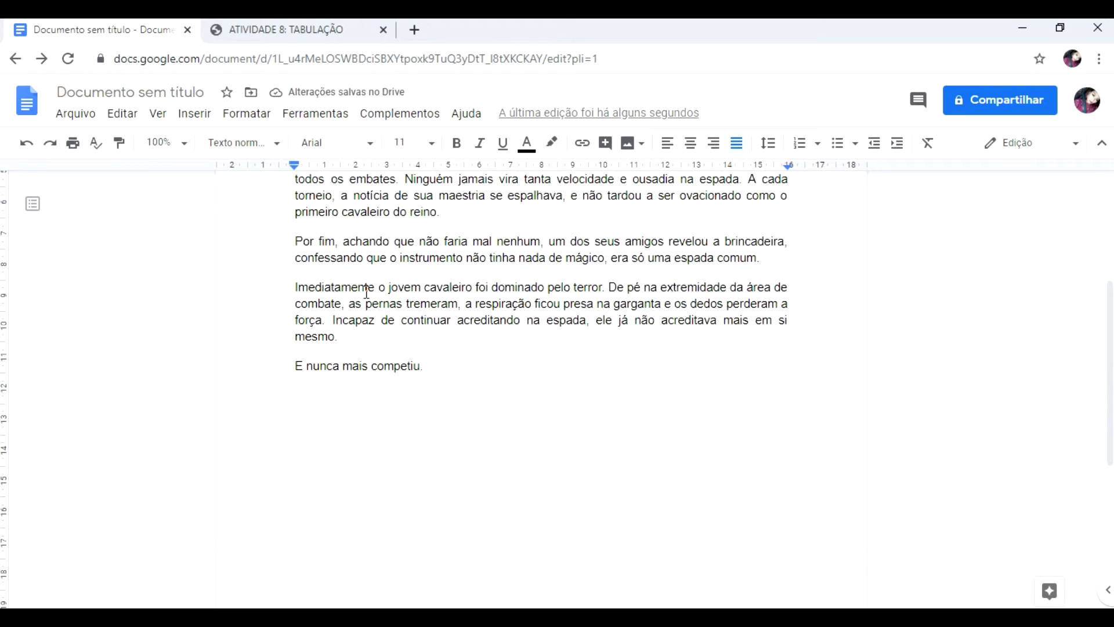
Step: Insert a blank line above the story's first paragraph, "Existe uma história muito, muito antiga"
{"action": "scroll", "coordinate": [366, 291], "scroll_direction": "up", "scroll_amount": 5}
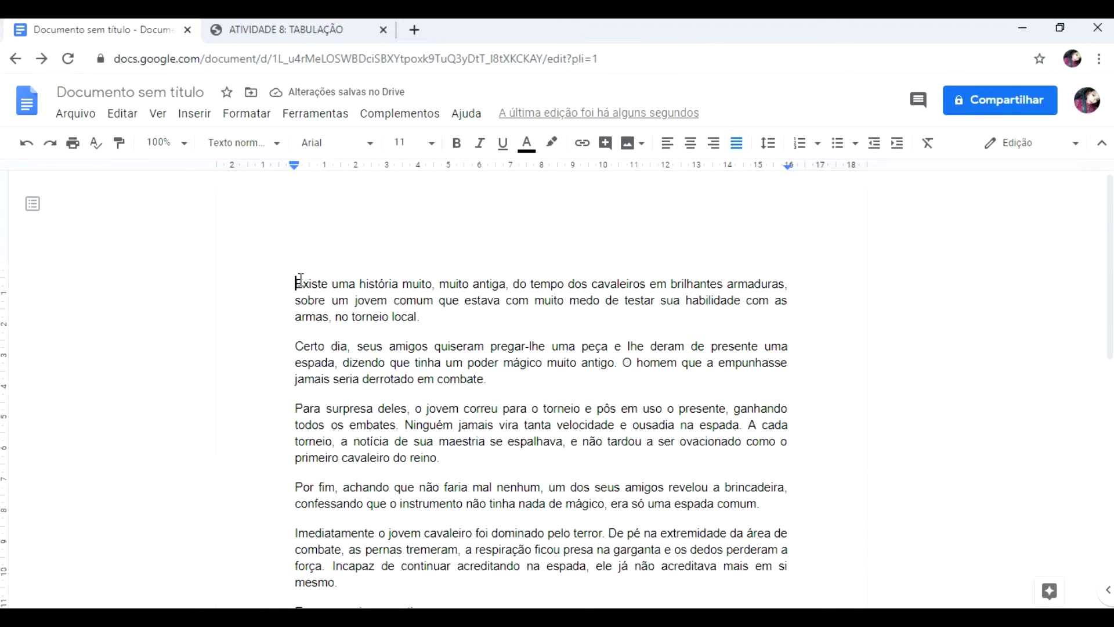
{"action": "key", "text": "Return"}
{"action": "left_click", "coordinate": [309, 268]}
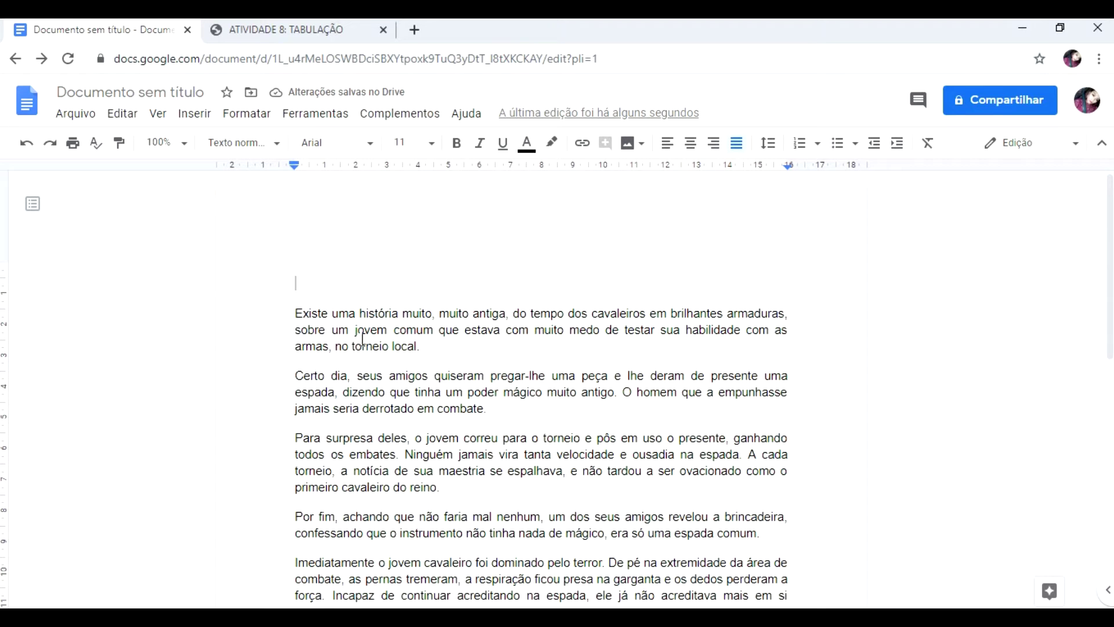
{"action": "scroll", "coordinate": [362, 338], "scroll_direction": "down", "scroll_amount": 4}
{"action": "scroll", "coordinate": [363, 338], "scroll_direction": "up", "scroll_amount": 4}
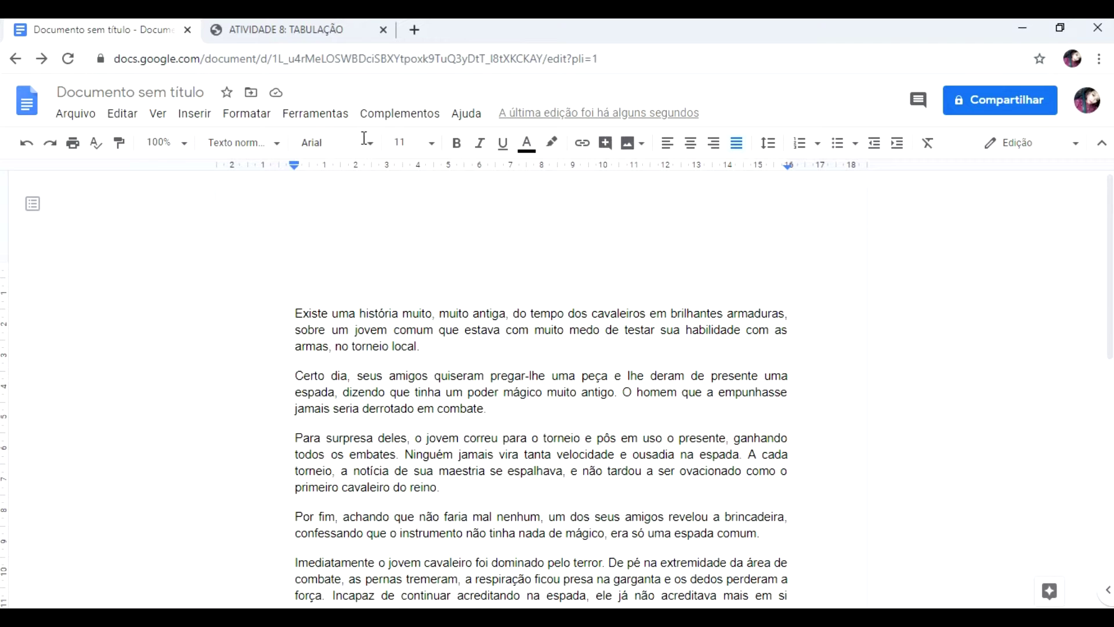
{"action": "scroll", "coordinate": [348, 328], "scroll_direction": "down", "scroll_amount": 1}
{"action": "scroll", "coordinate": [348, 329], "scroll_direction": "up", "scroll_amount": 1}
{"action": "left_click", "coordinate": [297, 311]}
{"action": "left_click", "coordinate": [302, 284]}
{"action": "key", "text": "ctrl+Home"}
Step: Format the second paragraph, starting "Certo dia", with bright green text and the Times New Roman font
{"action": "left_click_drag", "start_coordinate": [298, 375], "coordinate": [489, 410]}
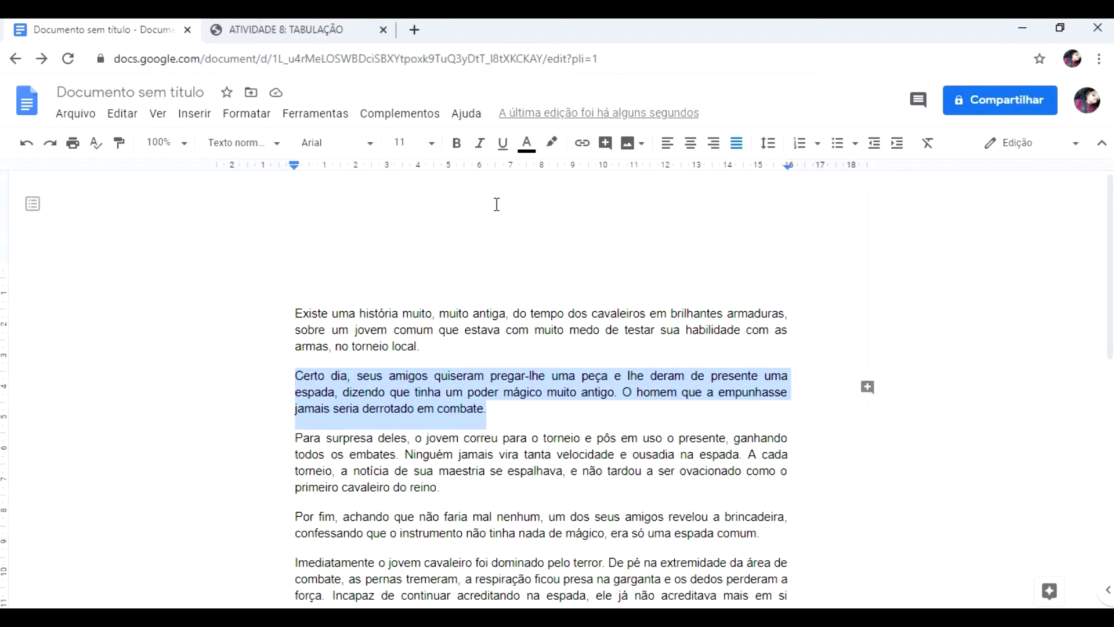
{"action": "left_click", "coordinate": [525, 148]}
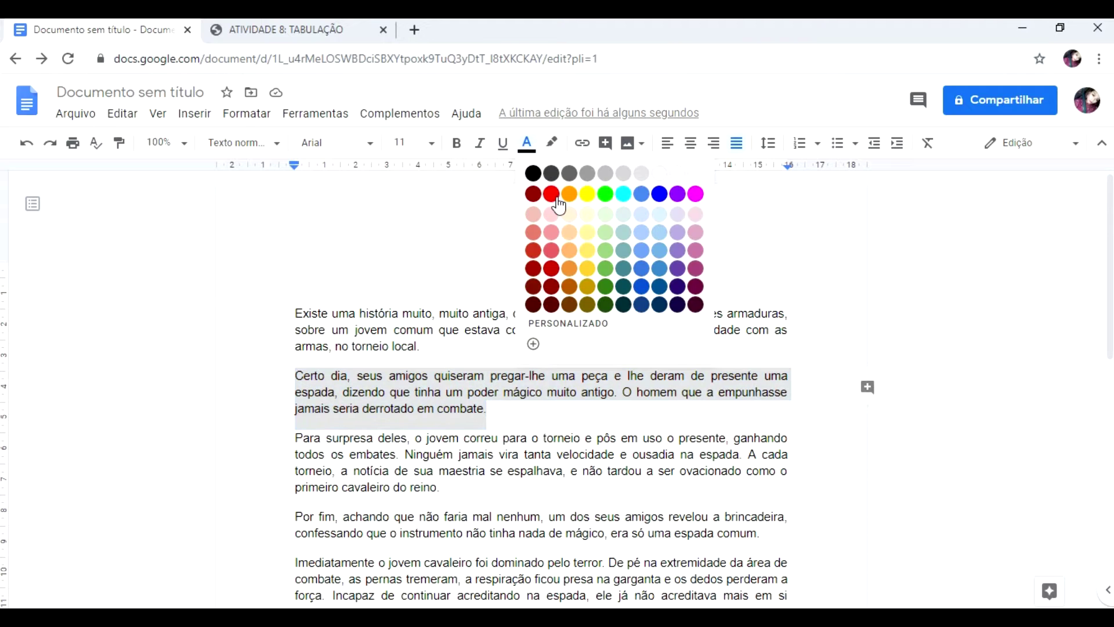
{"action": "left_click", "coordinate": [606, 194]}
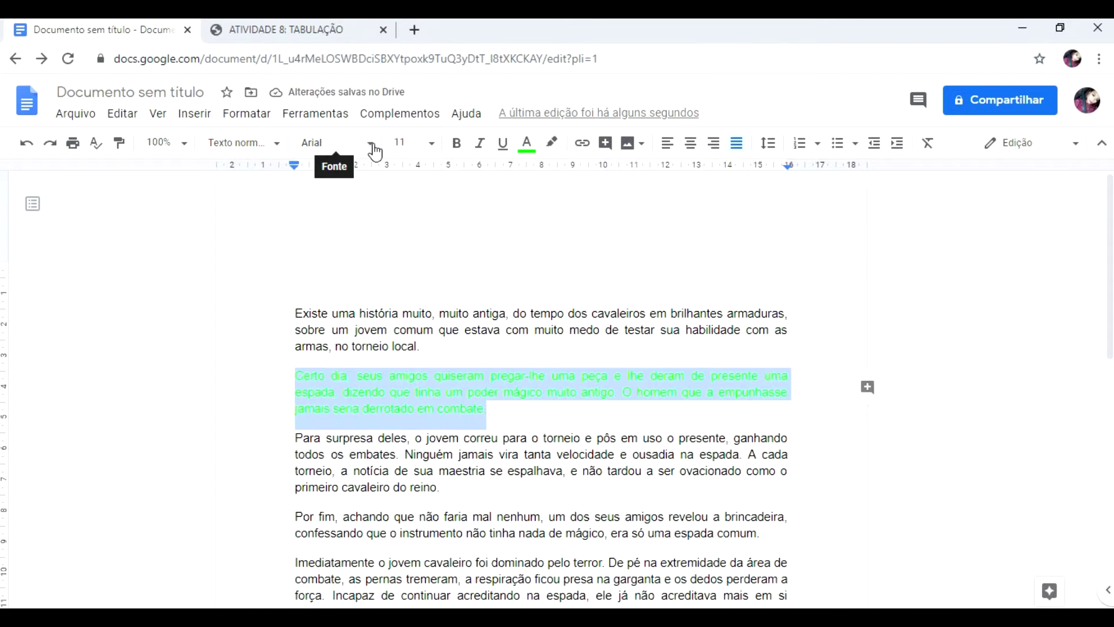
{"action": "left_click", "coordinate": [370, 145]}
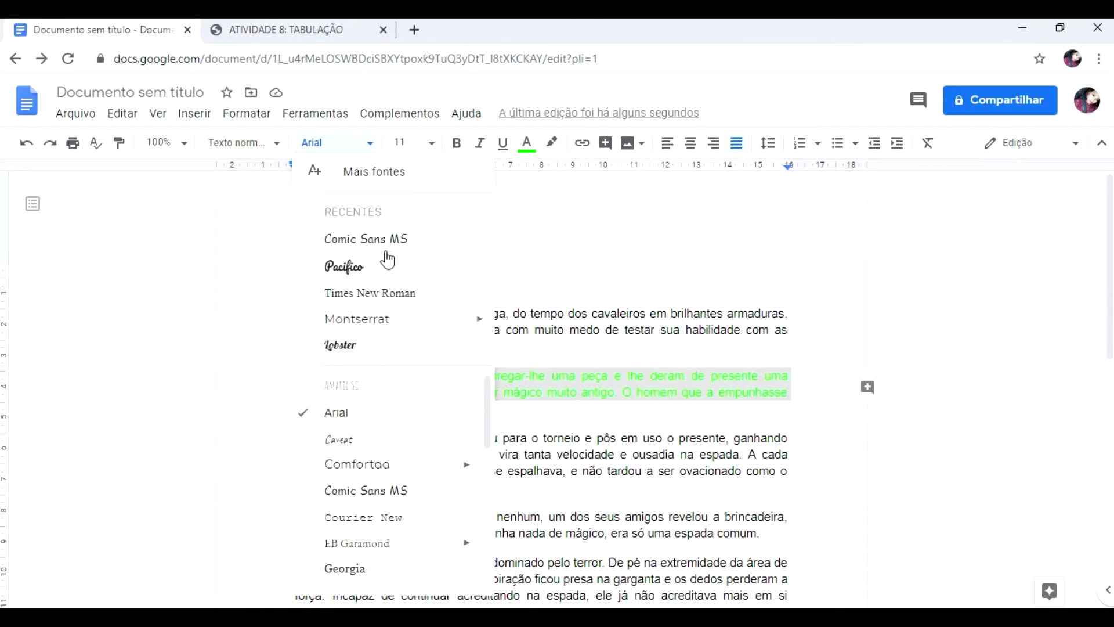
{"action": "left_click", "coordinate": [399, 308]}
{"action": "left_click", "coordinate": [368, 399]}
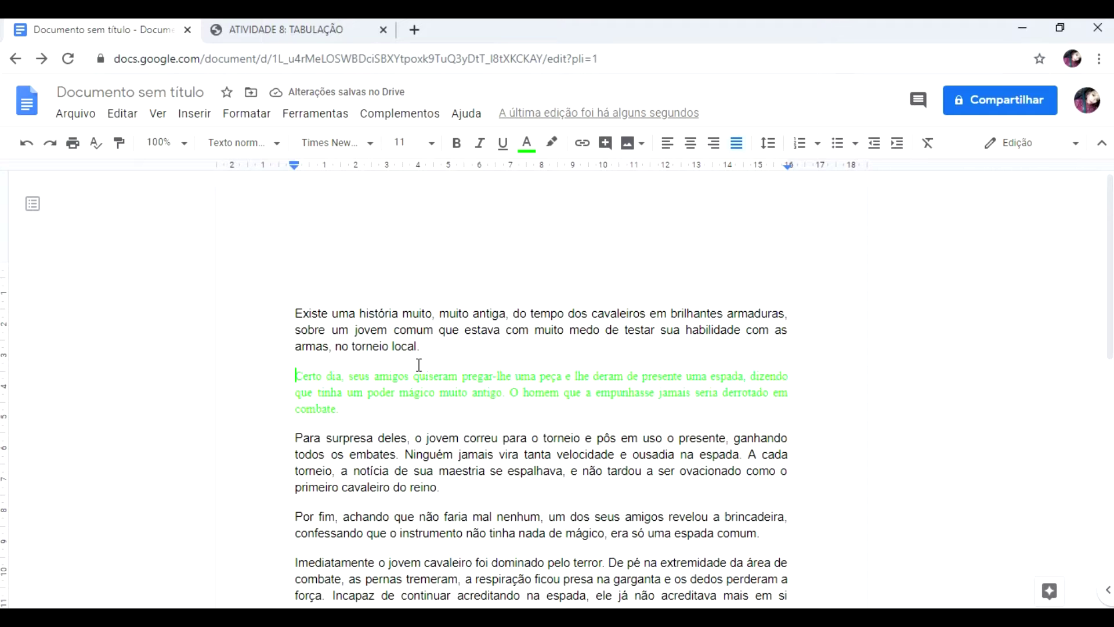
Step: Compare the green paragraph's font and color with those of the paragraphs above and below it
{"action": "scroll", "coordinate": [418, 364], "scroll_direction": "down", "scroll_amount": 3}
{"action": "scroll", "coordinate": [385, 328], "scroll_direction": "up", "scroll_amount": 3}
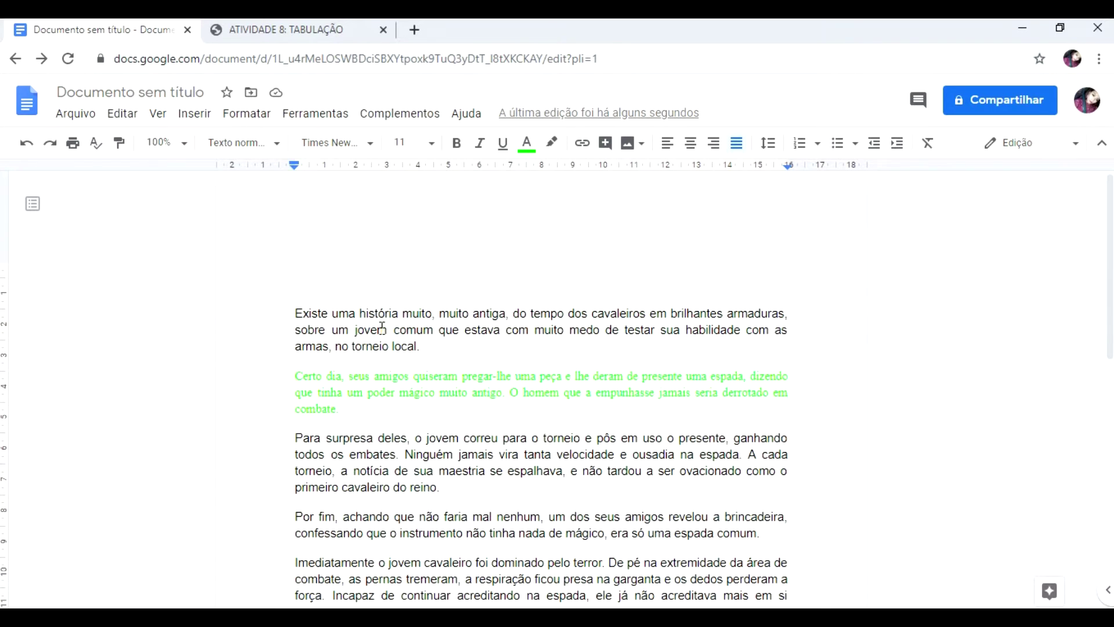
{"action": "left_click", "coordinate": [350, 329]}
{"action": "left_click", "coordinate": [414, 386]}
{"action": "left_click", "coordinate": [429, 456]}
{"action": "scroll", "coordinate": [388, 413], "scroll_direction": "down", "scroll_amount": 2}
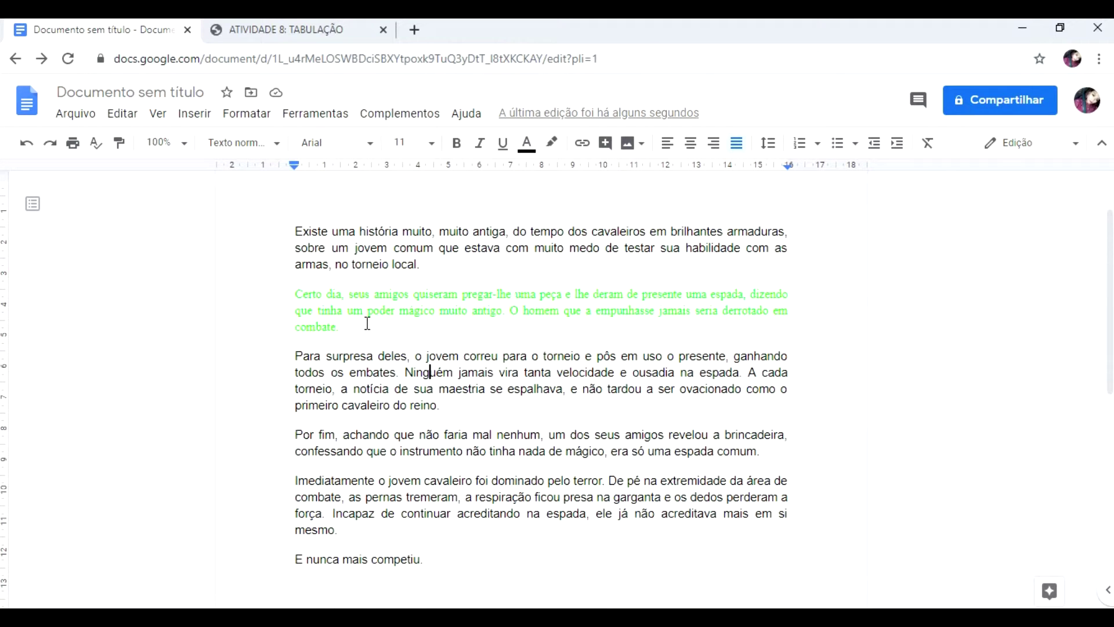
Step: Copy the green "Certo dia" paragraph's formatting onto the last line, "E nunca mais competiu.", with the paint format tool
{"action": "left_click", "coordinate": [304, 302]}
{"action": "left_click_drag", "start_coordinate": [298, 293], "coordinate": [337, 322]}
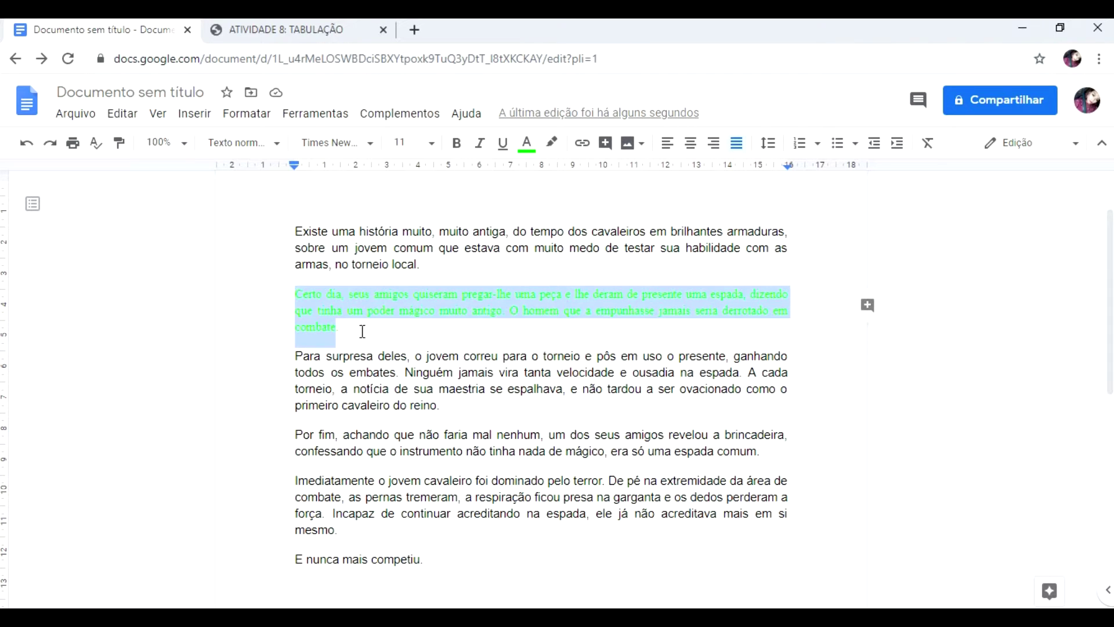
{"action": "left_click", "coordinate": [322, 313]}
{"action": "left_click_drag", "start_coordinate": [296, 293], "coordinate": [347, 327]}
{"action": "left_click", "coordinate": [121, 145]}
{"action": "left_click", "coordinate": [294, 435]}
{"action": "left_click", "coordinate": [296, 243]}
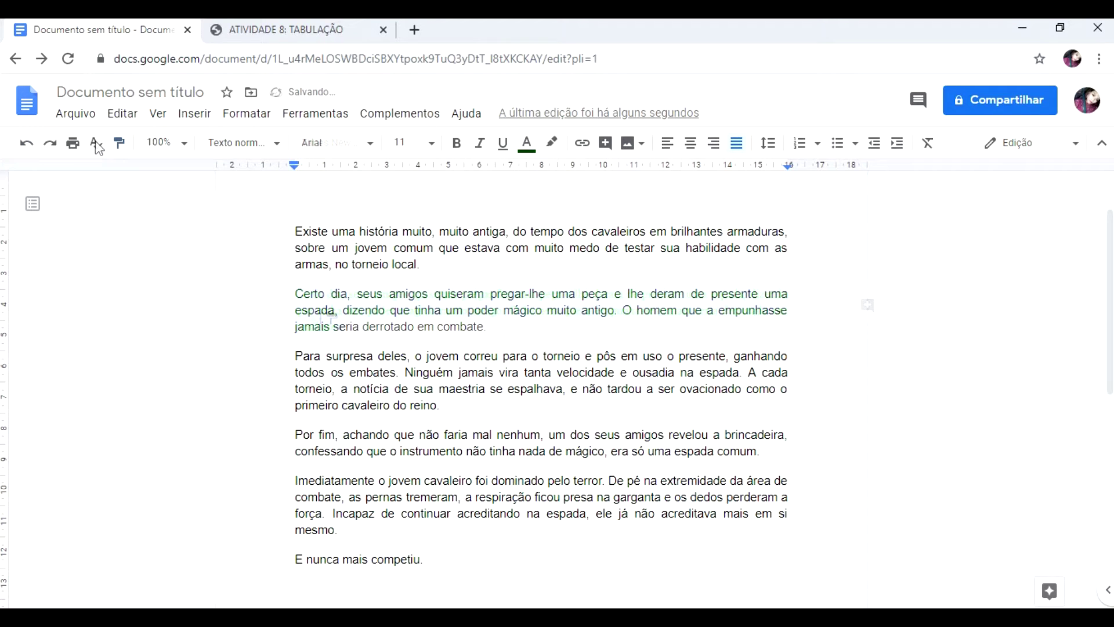
{"action": "key", "text": "ctrl+z"}
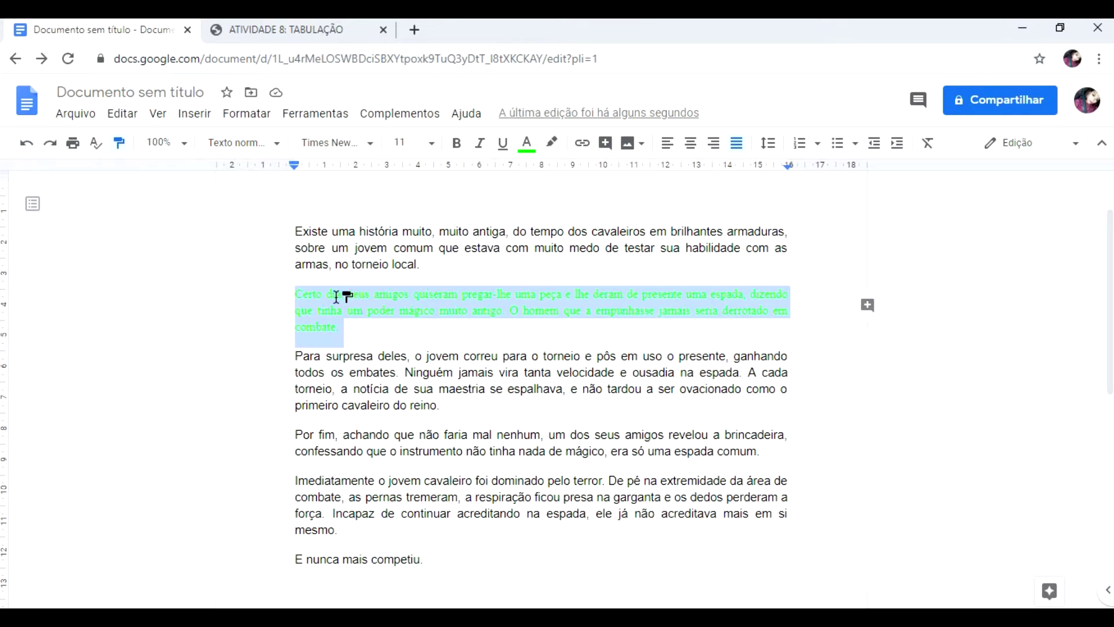
{"action": "mouse_move", "coordinate": [296, 558]}
{"action": "left_mouse_down"}
{"action": "mouse_move", "coordinate": [441, 558]}
{"action": "mouse_move", "coordinate": [430, 558]}
{"action": "left_mouse_up"}
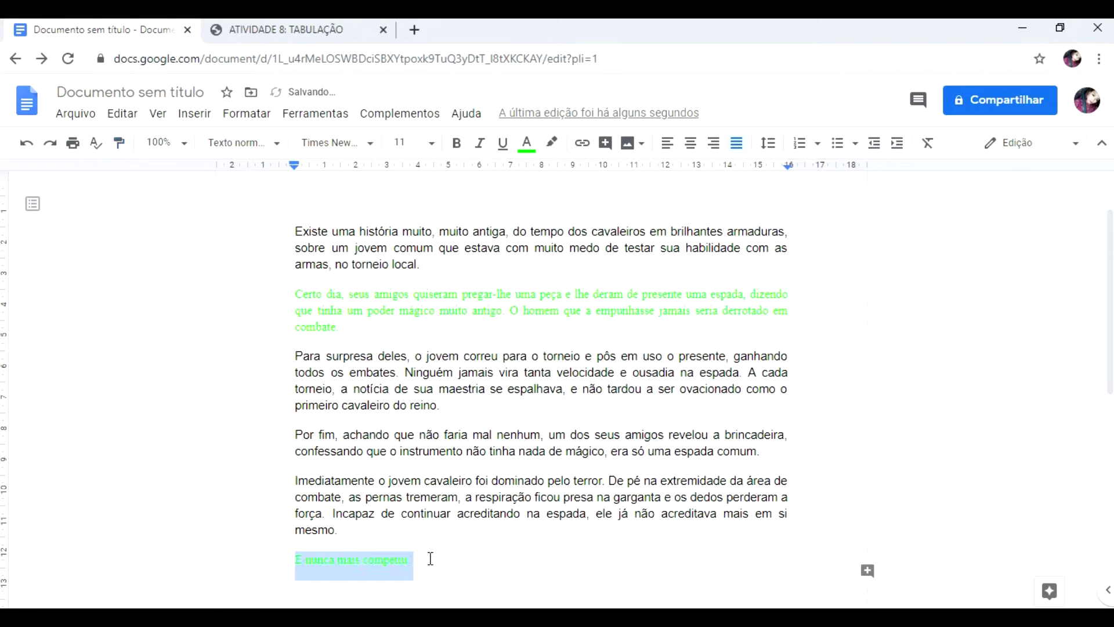
{"action": "left_click", "coordinate": [343, 370]}
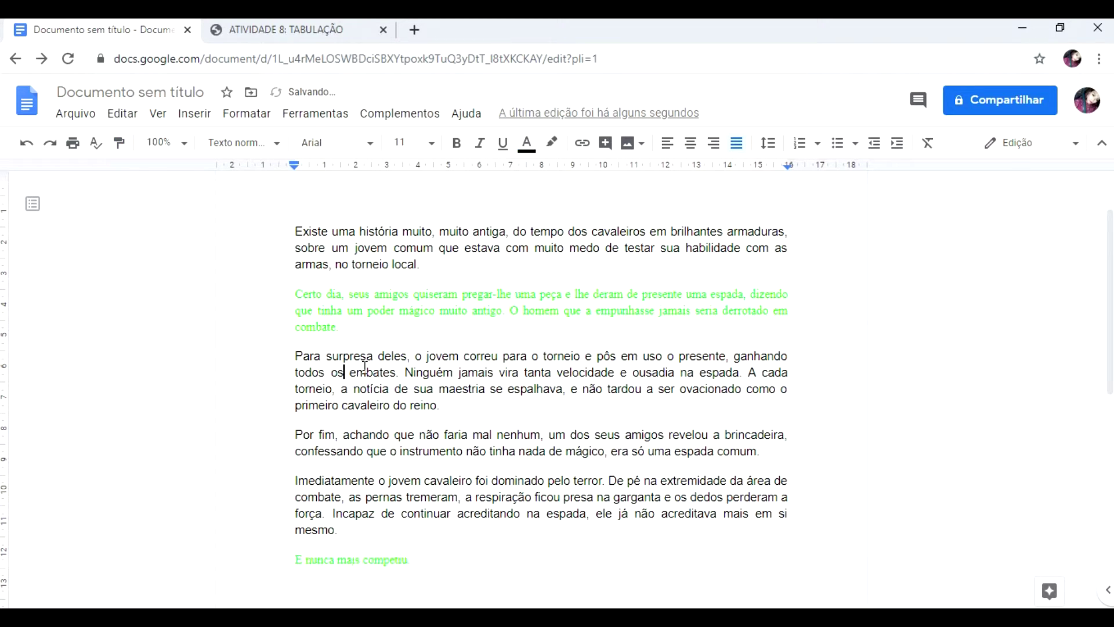
Step: Undo the painted formatting on the last line and the green Times New Roman formatting of the second paragraph
{"action": "left_click", "coordinate": [26, 143]}
{"action": "left_click", "coordinate": [27, 143]}
Step: Select the whole story and examine the available line spacing options without choosing one
{"action": "left_click_drag", "start_coordinate": [341, 292], "coordinate": [440, 590]}
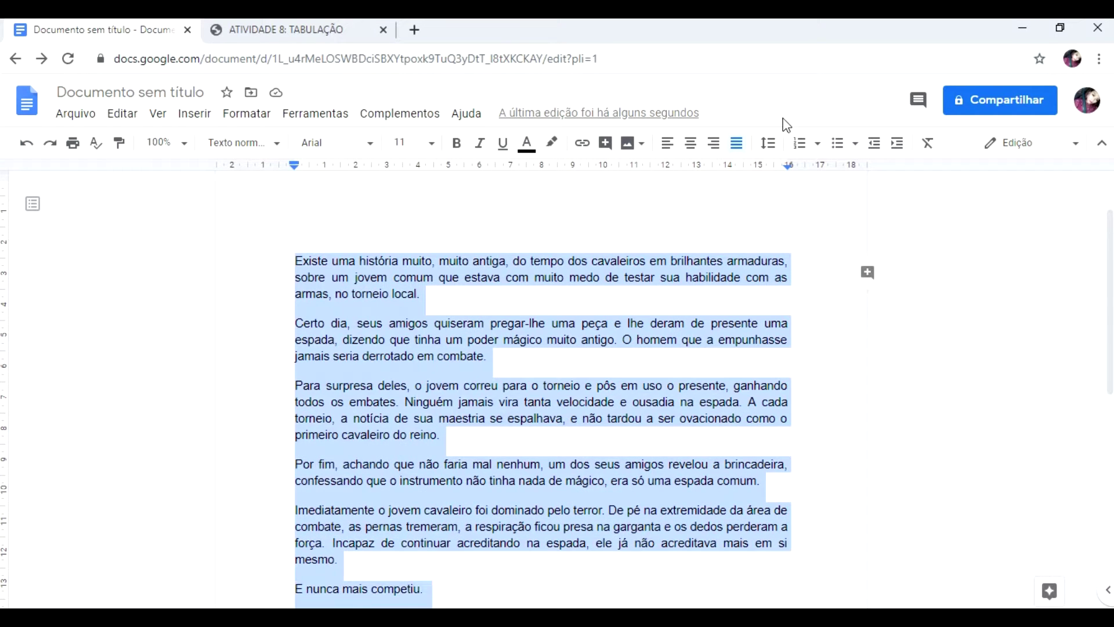
{"action": "left_click", "coordinate": [775, 151]}
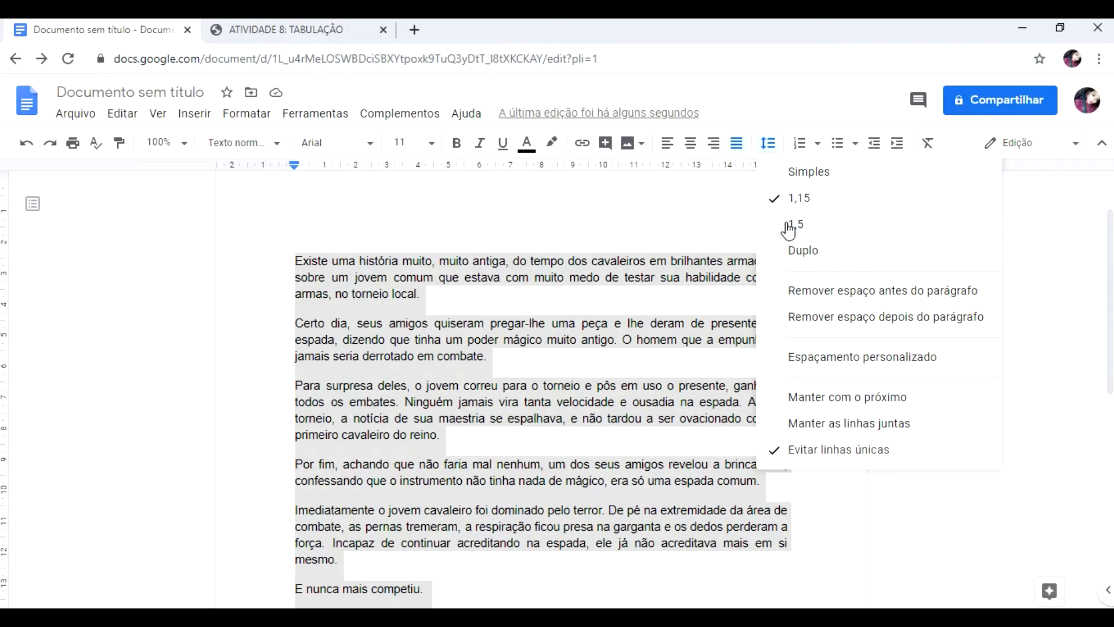
{"action": "left_click", "coordinate": [545, 277]}
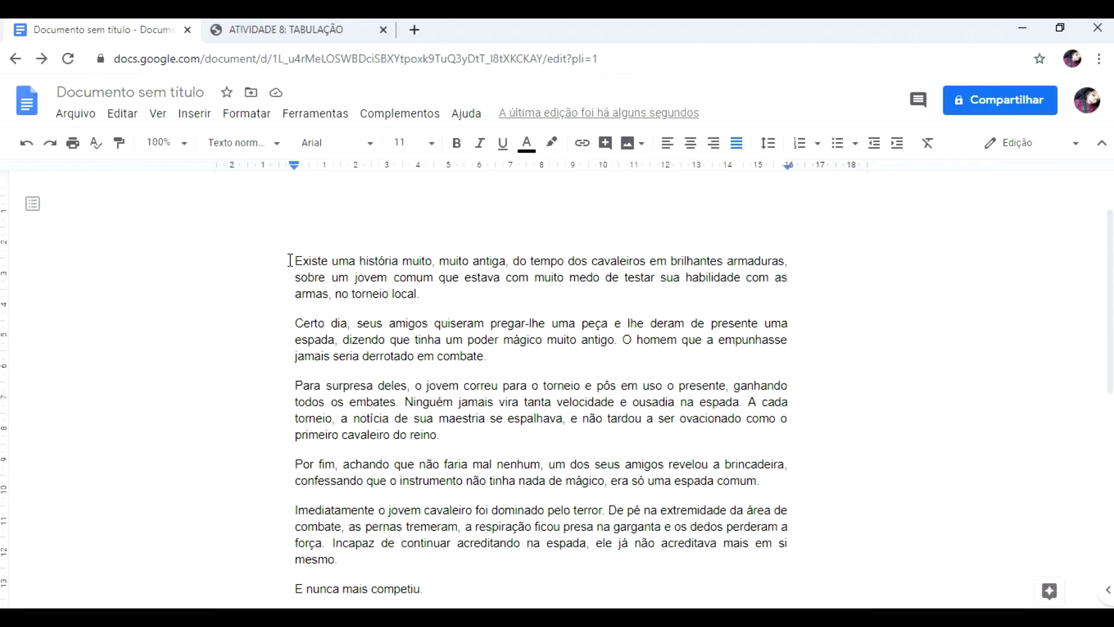
Step: Try 1.5 line spacing on the story's first paragraph, and set it back to 1.15
{"action": "left_click_drag", "start_coordinate": [287, 260], "coordinate": [423, 293]}
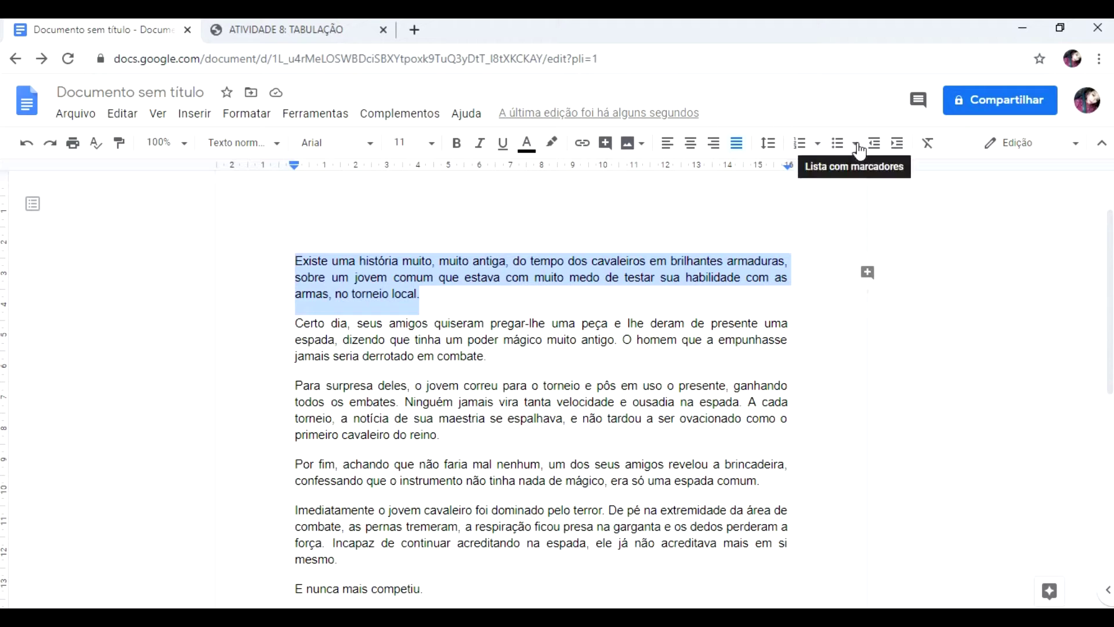
{"action": "left_click", "coordinate": [769, 144]}
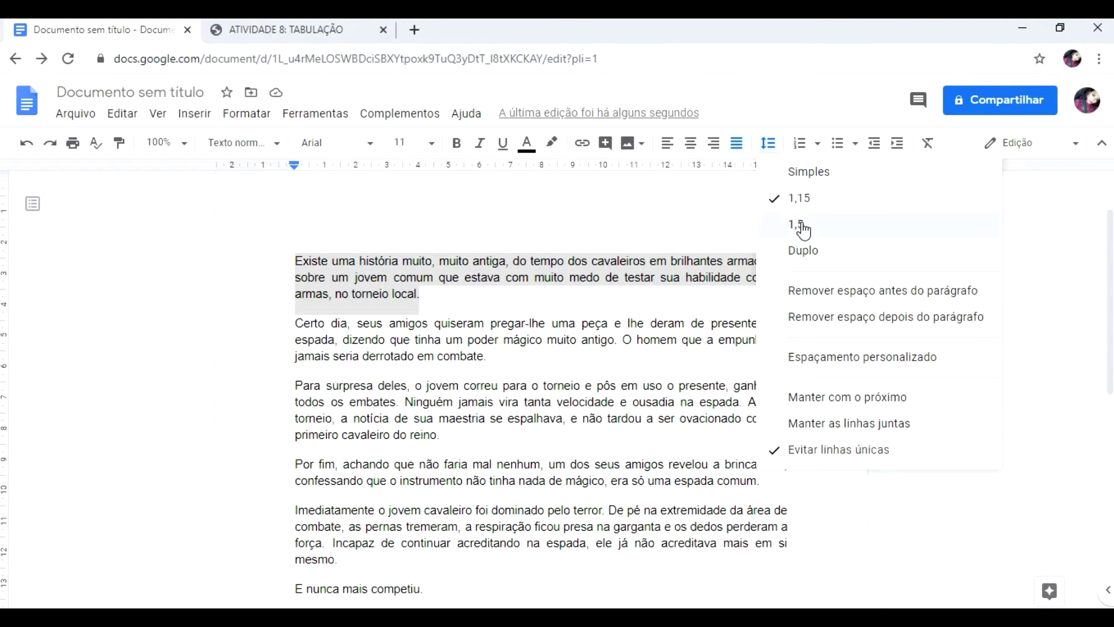
{"action": "left_click", "coordinate": [802, 227]}
{"action": "left_click", "coordinate": [769, 143]}
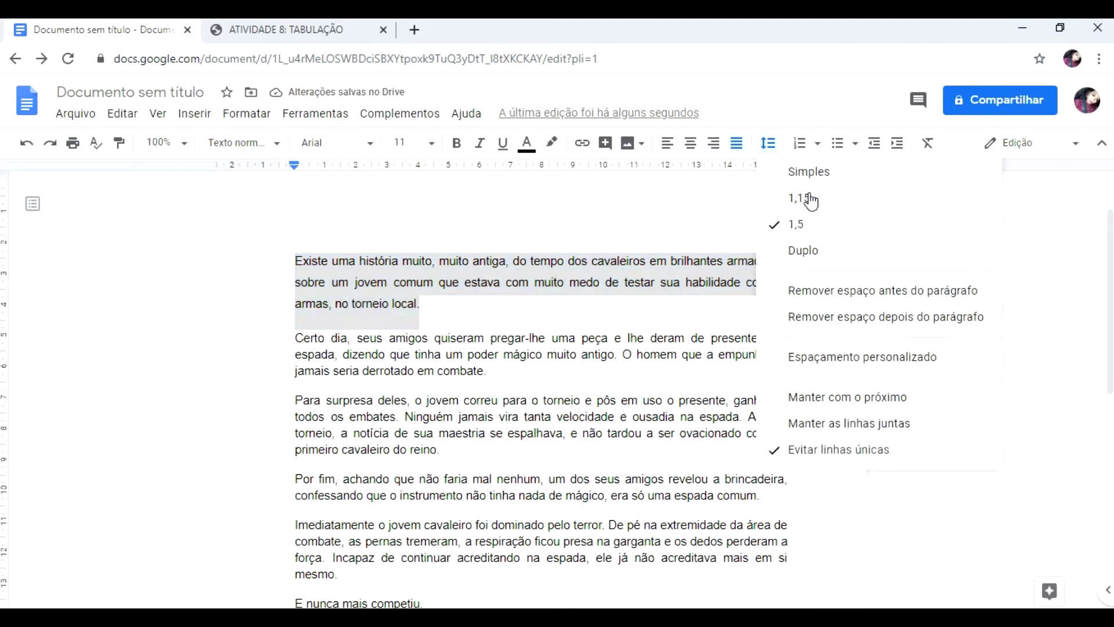
{"action": "left_click", "coordinate": [789, 198]}
{"action": "left_click", "coordinate": [294, 283]}
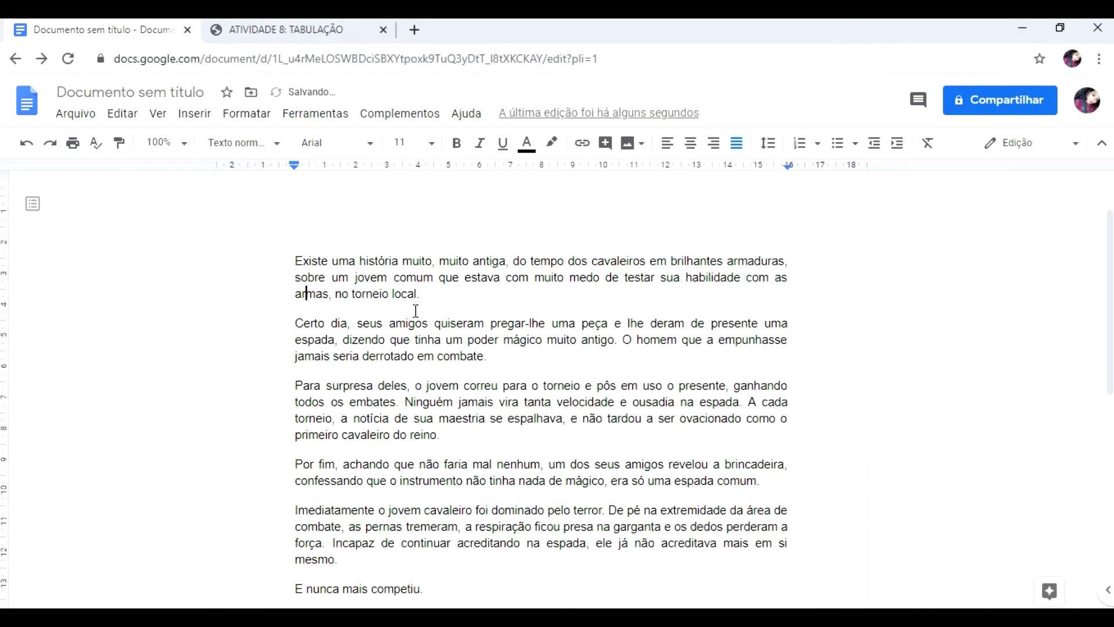
{"action": "left_click", "coordinate": [437, 299]}
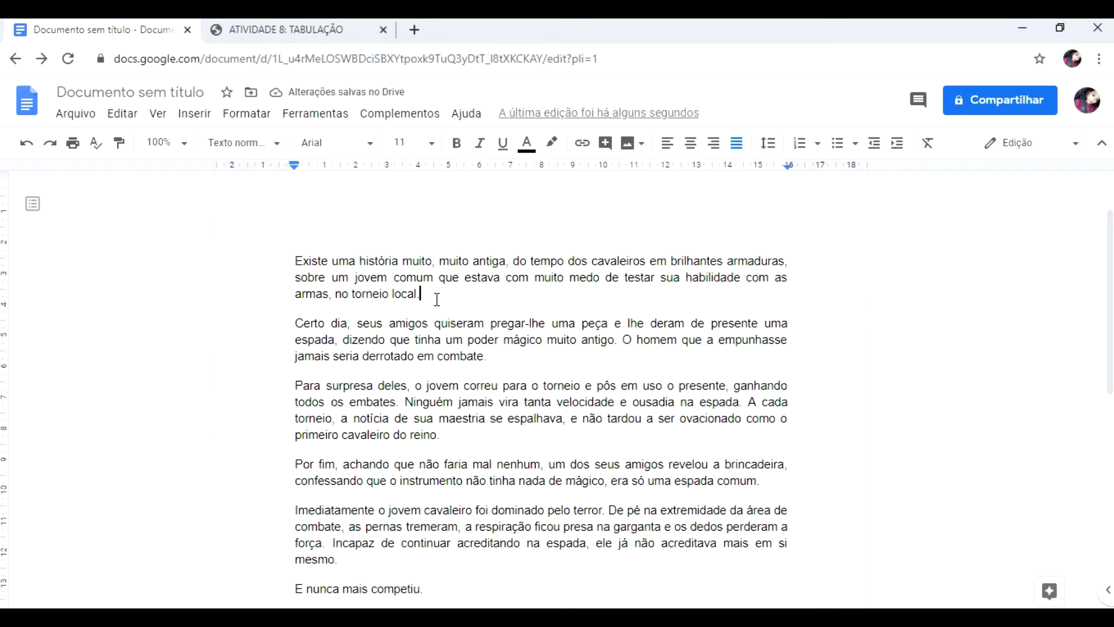
{"action": "left_click", "coordinate": [296, 309]}
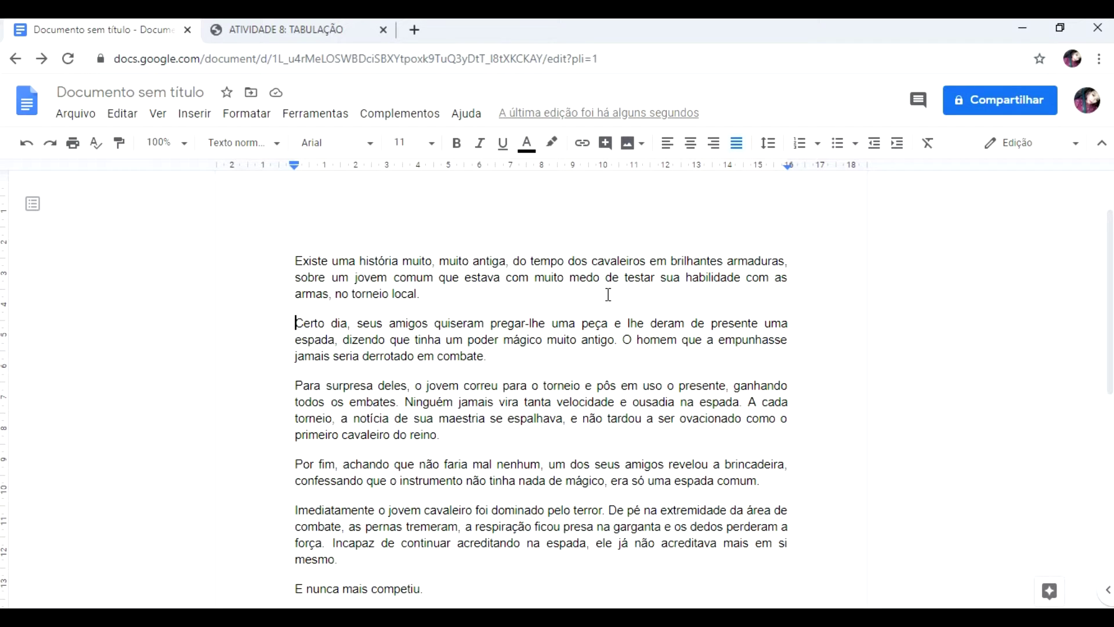
Step: Remove the space before and after the paragraphs throughout the whole story
{"action": "left_click_drag", "start_coordinate": [295, 260], "coordinate": [423, 586]}
{"action": "left_click", "coordinate": [769, 144]}
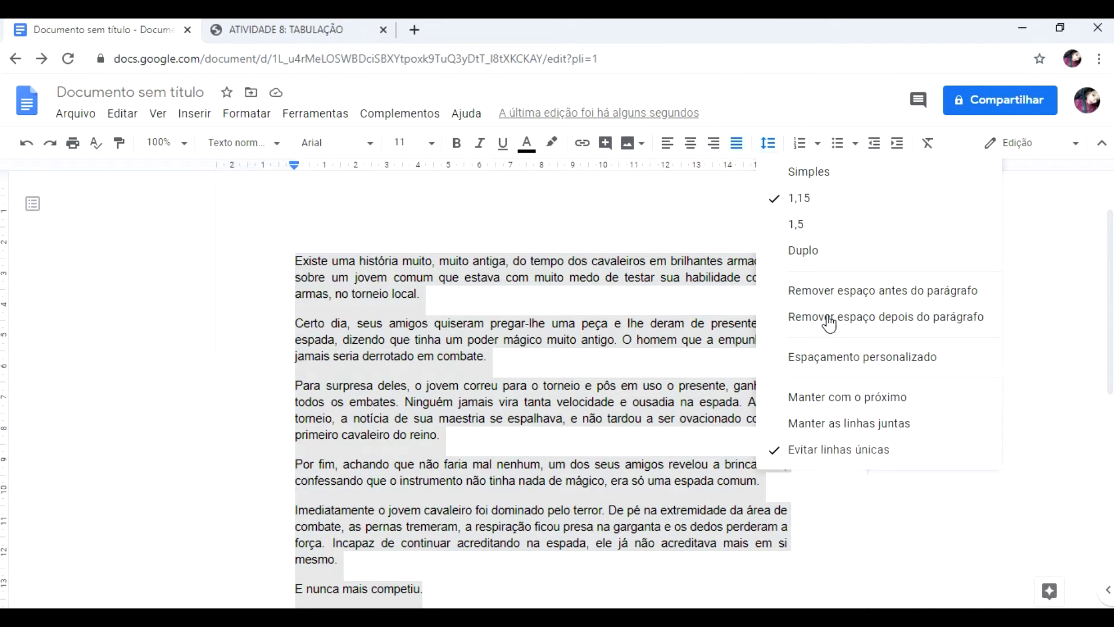
{"action": "left_click", "coordinate": [829, 323]}
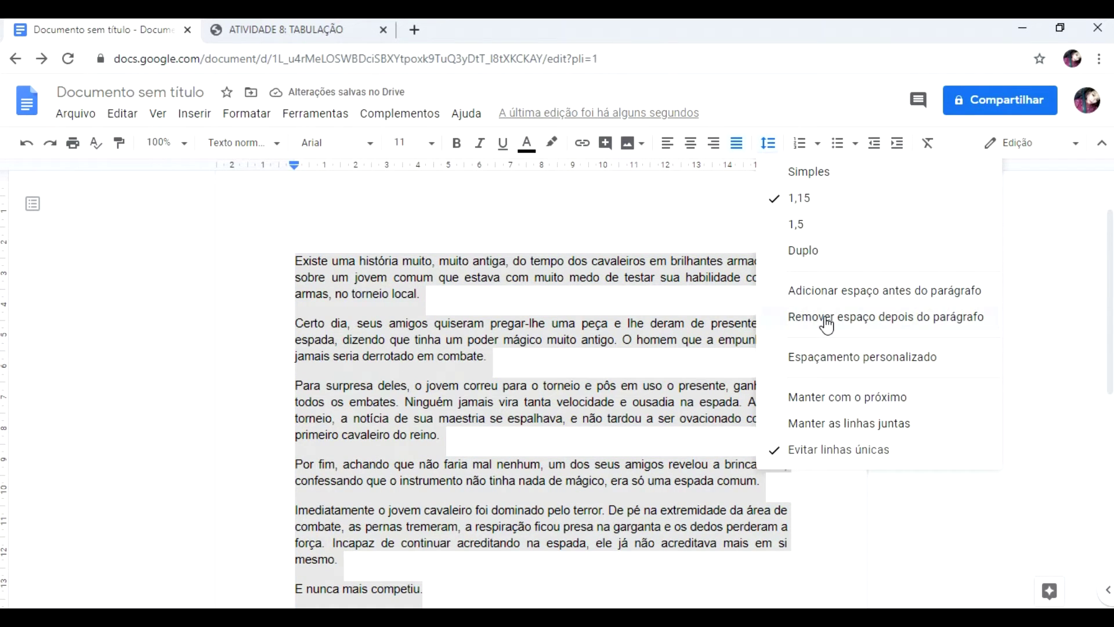
{"action": "left_click", "coordinate": [827, 322]}
{"action": "left_click", "coordinate": [297, 309]}
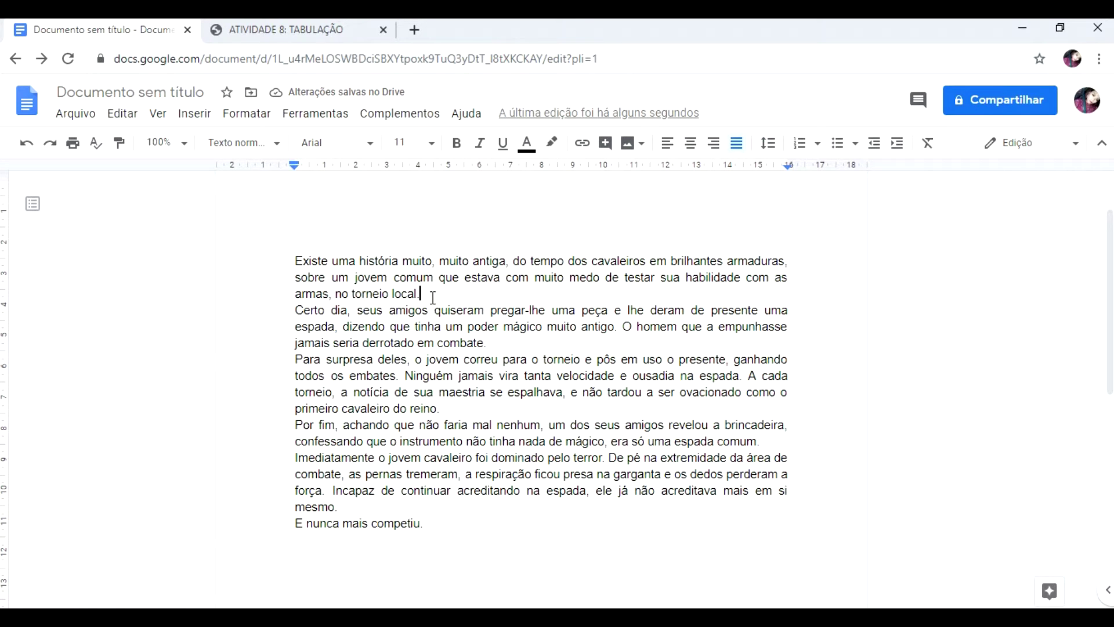
Step: Add a test line "HAGFSDGF" below "E nunca mais competiu." and delete it again
{"action": "left_click", "coordinate": [430, 525]}
{"action": "key", "text": "Return"}
{"action": "type", "text": "HAGFSDGF"}
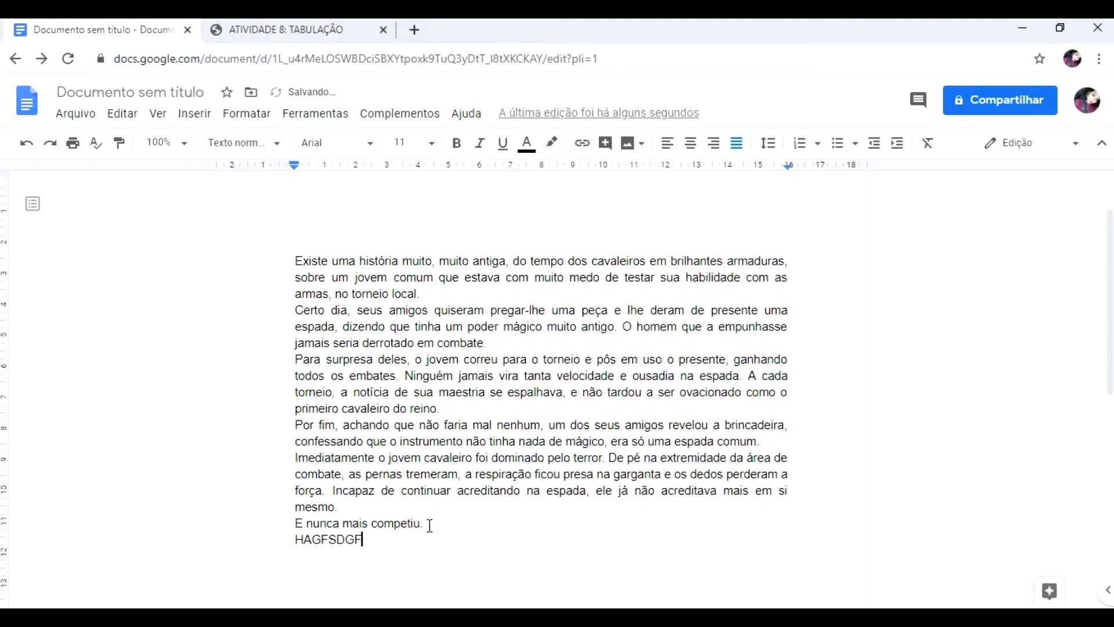
{"action": "key", "text": "BackSpace"}
{"action": "key", "text": "BackSpace"}
{"action": "key", "text": "BackSpace"}
{"action": "key", "text": "BackSpace"}
{"action": "key", "text": "BackSpace"}
{"action": "key", "text": "BackSpace"}
Step: Add space after the paragraphs throughout the whole story
{"action": "key", "text": "ctrl+Home"}
{"action": "key", "text": "shift+Down"}
{"action": "key", "text": "shift+Down"}
{"action": "key", "text": "shift+Down"}
{"action": "key", "text": "shift+Down"}
{"action": "key", "text": "shift+Down"}
{"action": "key", "text": "shift+Down"}
{"action": "key", "text": "shift+Down"}
{"action": "key", "text": "shift+Down"}
{"action": "key", "text": "shift+Down"}
{"action": "key", "text": "shift+Down"}
{"action": "key", "text": "shift+Down"}
{"action": "key", "text": "shift+Down"}
{"action": "key", "text": "shift+Down"}
{"action": "key", "text": "shift+Down"}
{"action": "key", "text": "shift+Down"}
{"action": "key", "text": "shift+Down"}
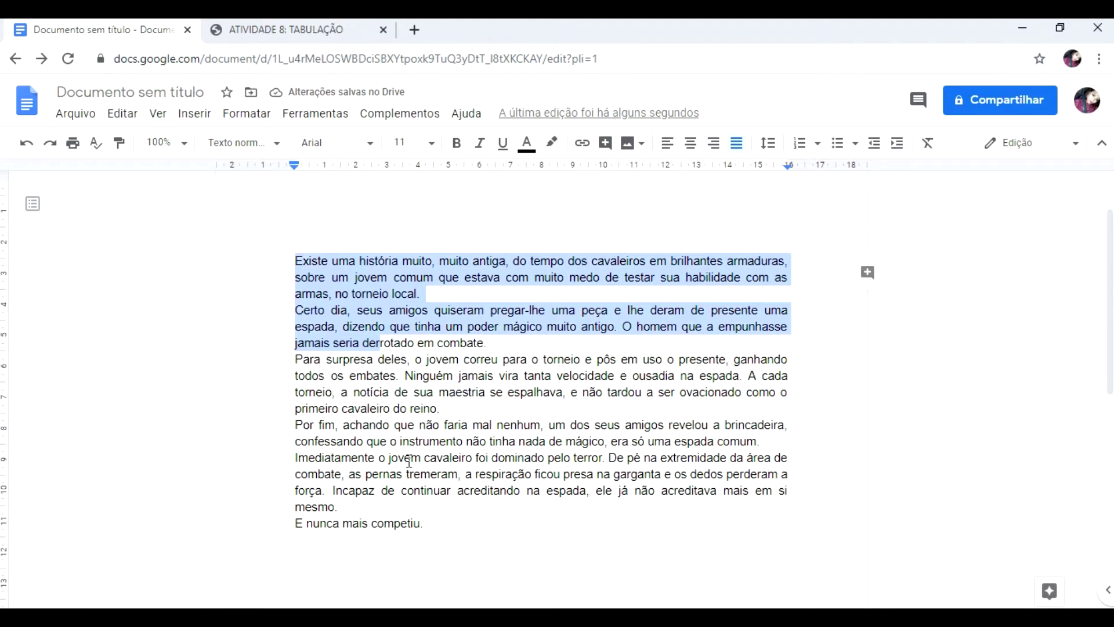
{"action": "left_click", "coordinate": [781, 147]}
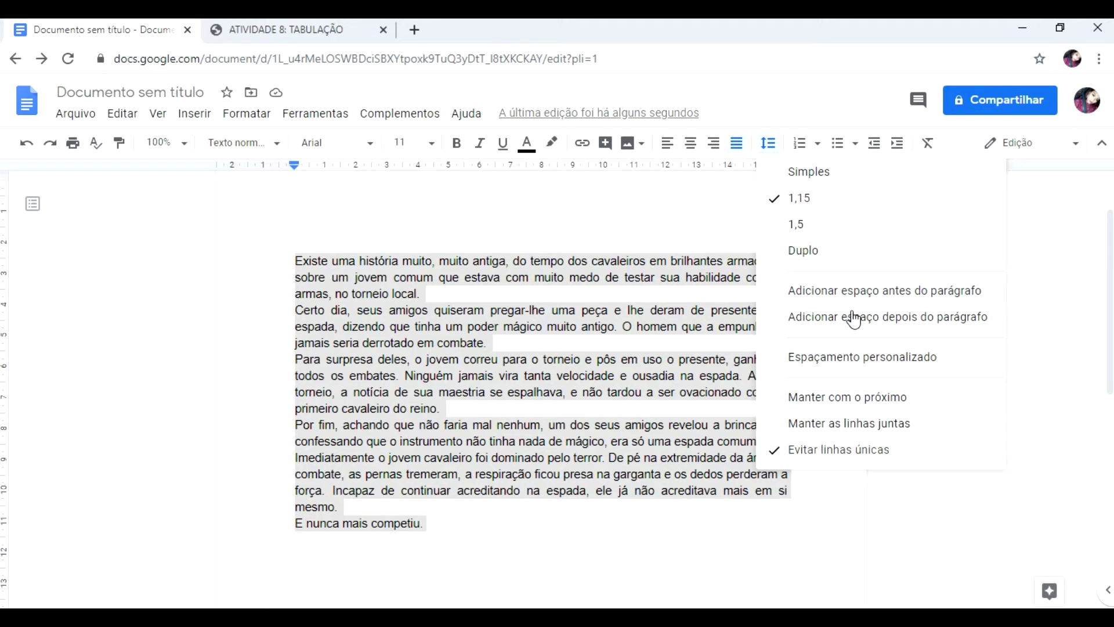
{"action": "left_click", "coordinate": [855, 317]}
{"action": "left_click", "coordinate": [390, 398]}
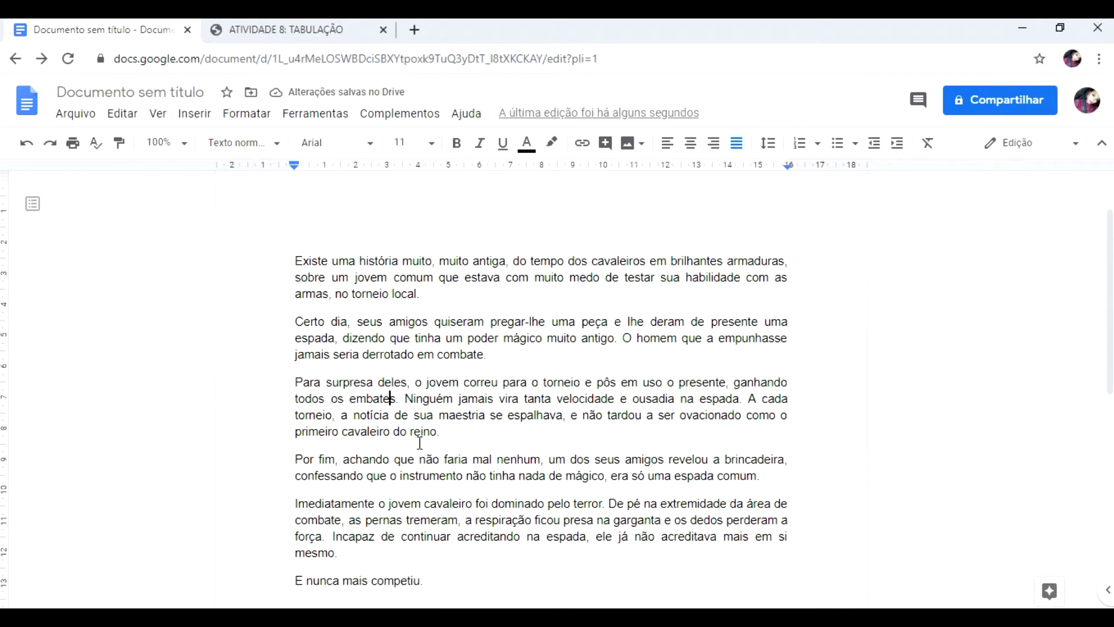
{"action": "left_click", "coordinate": [435, 439]}
Step: Review the line and paragraph spacing options for the third paragraph, leaving them as they are
{"action": "left_click", "coordinate": [768, 143]}
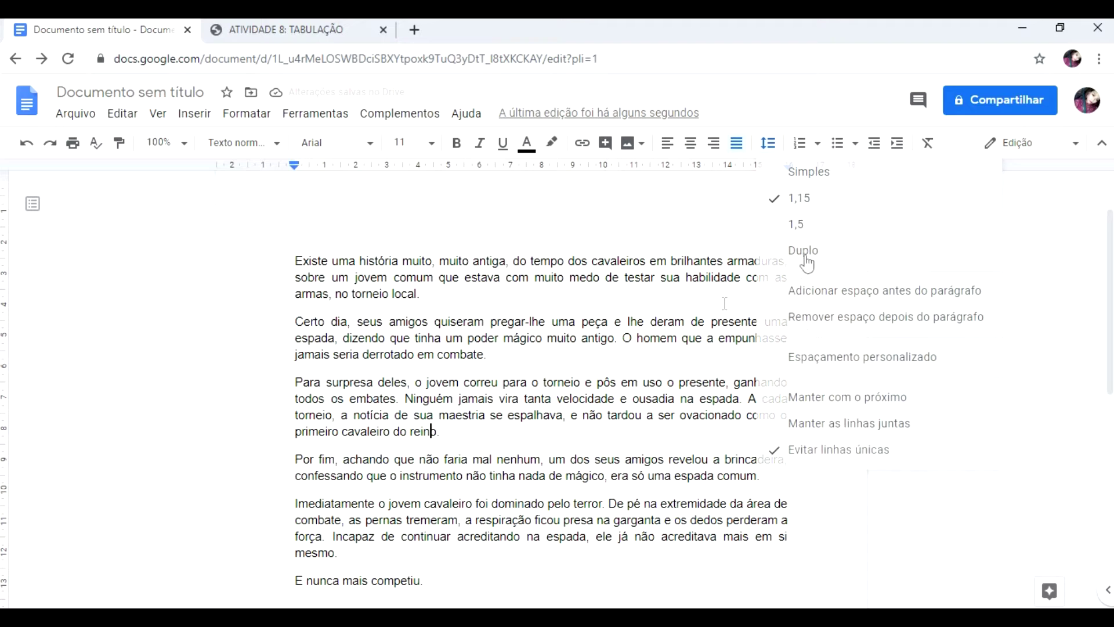
{"action": "left_click", "coordinate": [677, 213]}
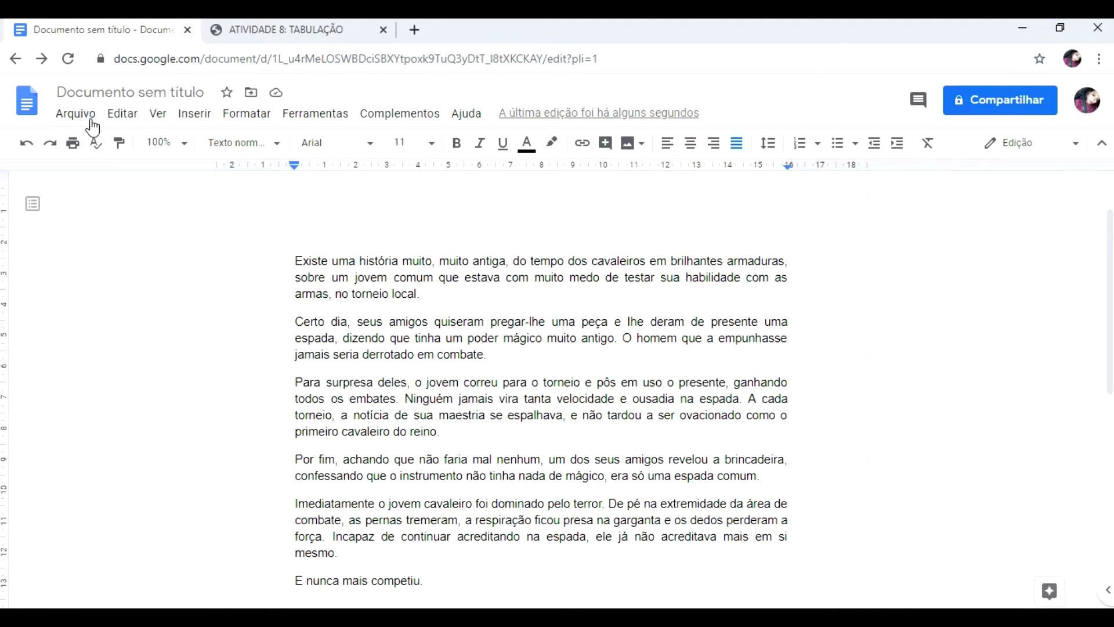
{"action": "left_click", "coordinate": [242, 246]}
Step: Open the print preview of the document and check the print destination choices, keeping OneNote
{"action": "left_click", "coordinate": [75, 113]}
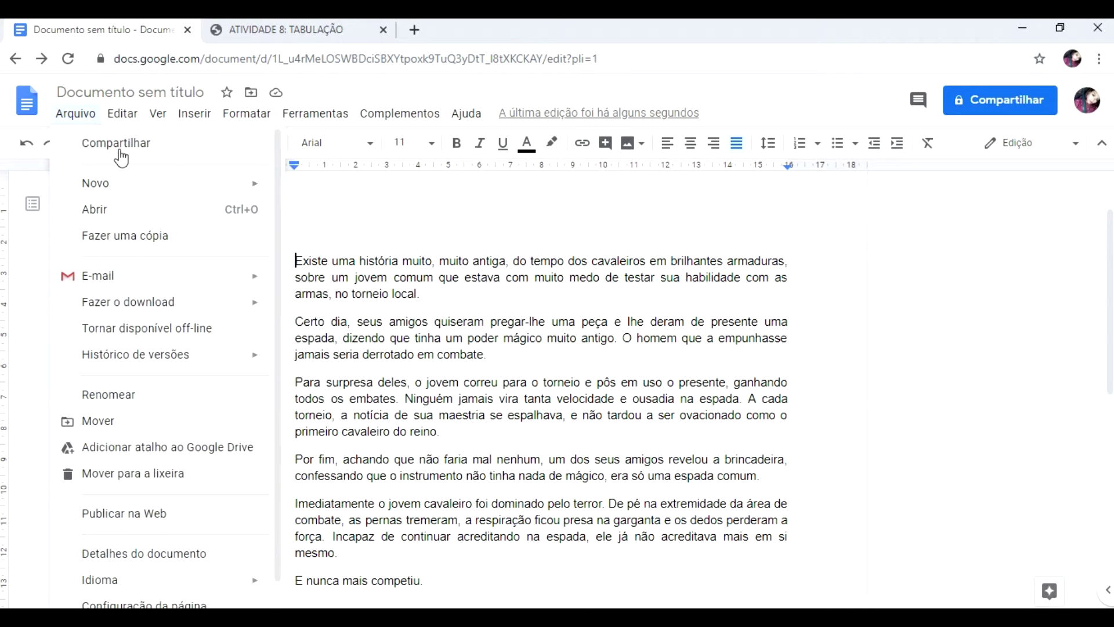
{"action": "mouse_move", "coordinate": [246, 309]}
{"action": "mouse_move", "coordinate": [206, 366]}
{"action": "scroll", "coordinate": [172, 523], "scroll_direction": "down", "scroll_amount": 1}
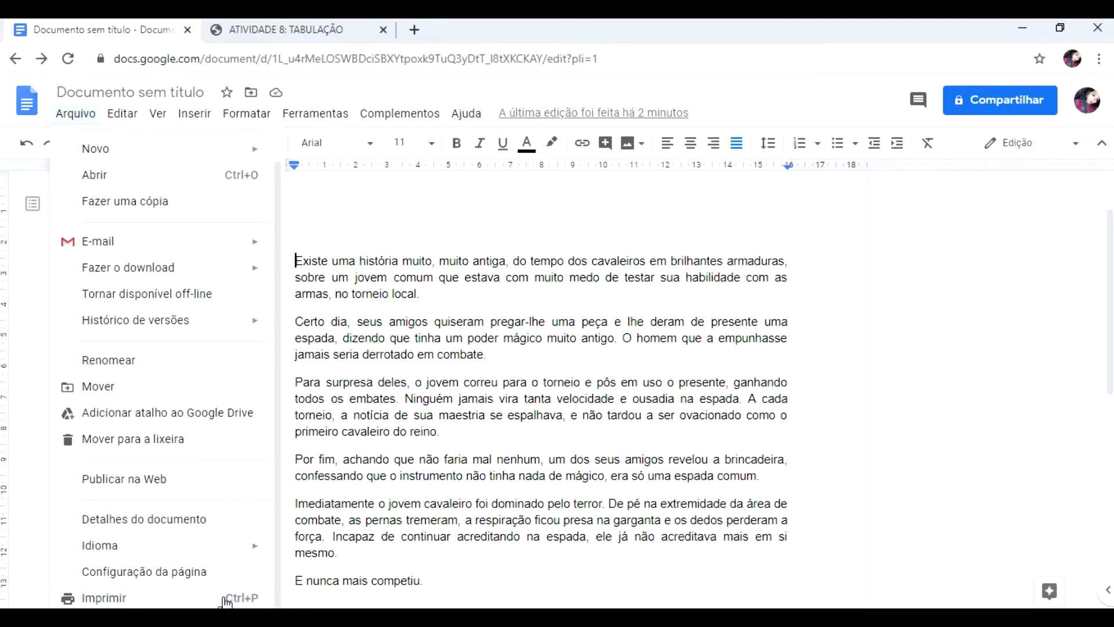
{"action": "left_click", "coordinate": [191, 603]}
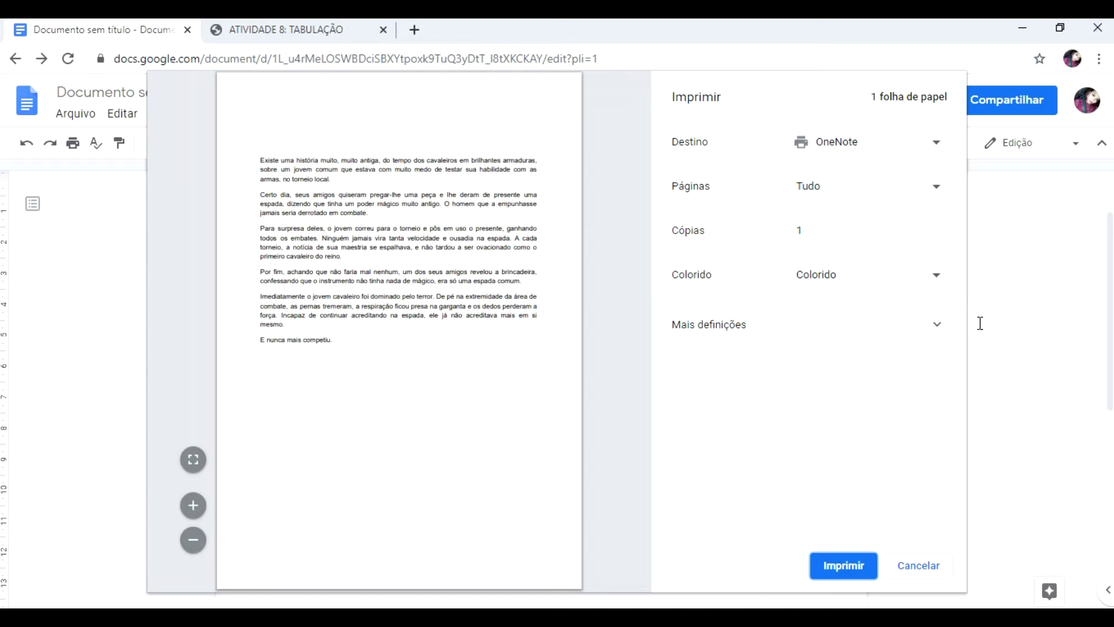
{"action": "left_click", "coordinate": [935, 144]}
{"action": "left_click", "coordinate": [937, 145]}
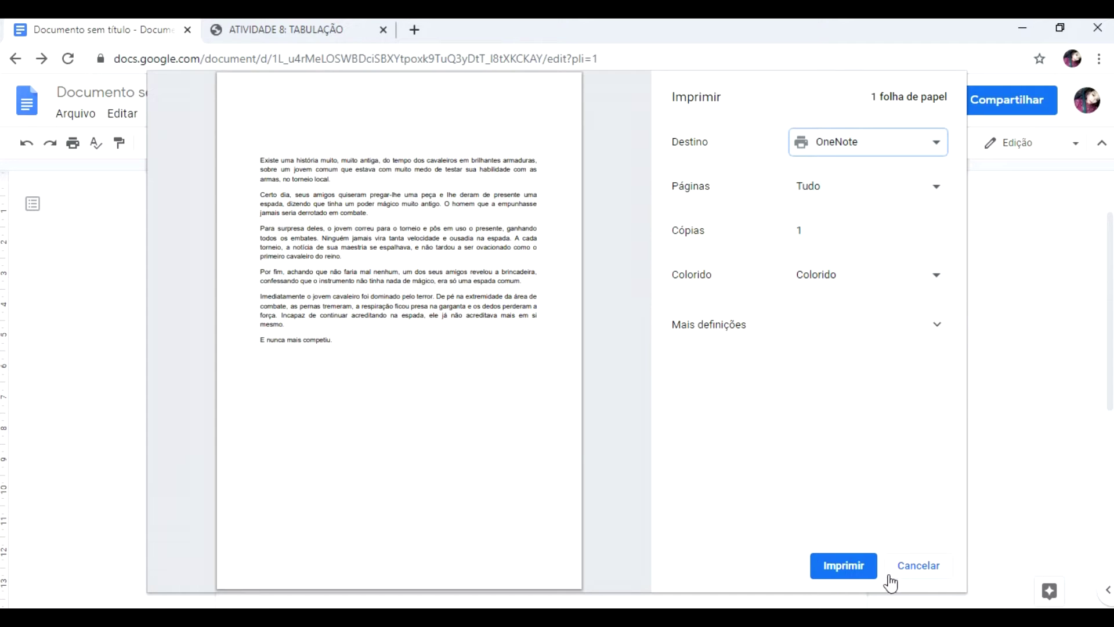
Step: Check the print destination and colour options, keeping OneNote and Colorido, and close the preview without printing
{"action": "left_click", "coordinate": [935, 149]}
{"action": "left_click", "coordinate": [935, 149]}
{"action": "left_click", "coordinate": [934, 275]}
{"action": "left_click", "coordinate": [935, 277]}
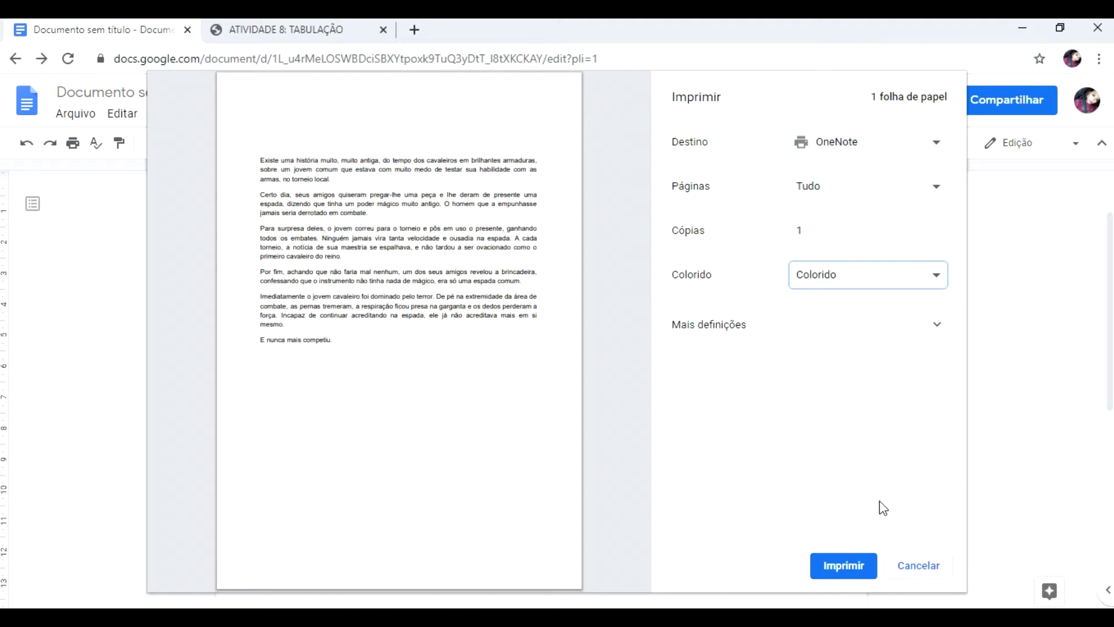
{"action": "left_click", "coordinate": [918, 565]}
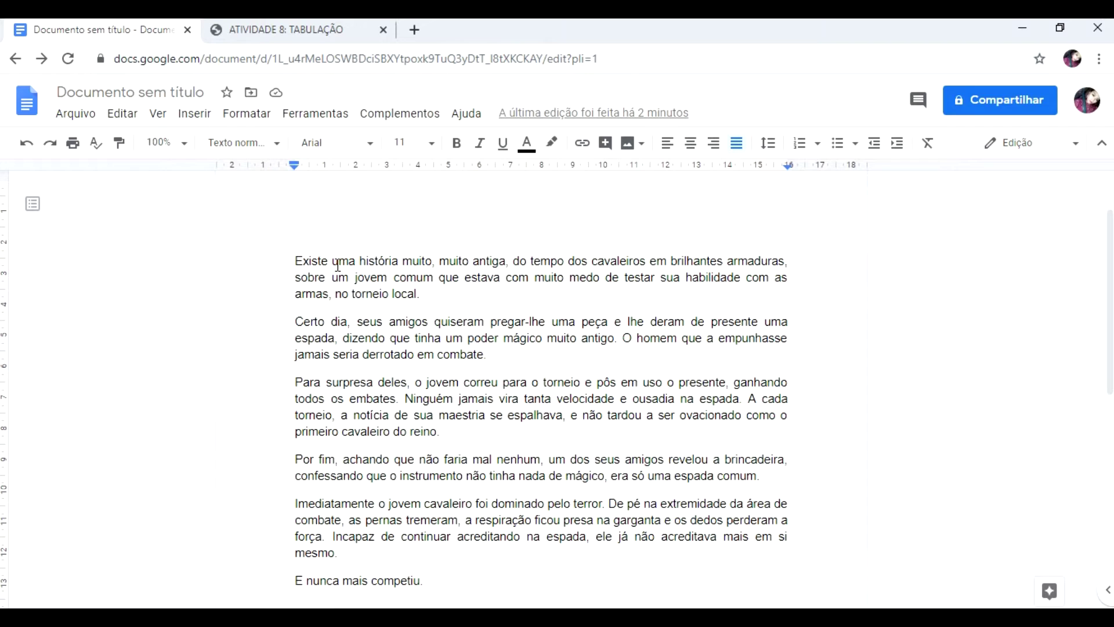
Step: Rename the document as "Texto 1"
{"action": "left_click", "coordinate": [207, 92]}
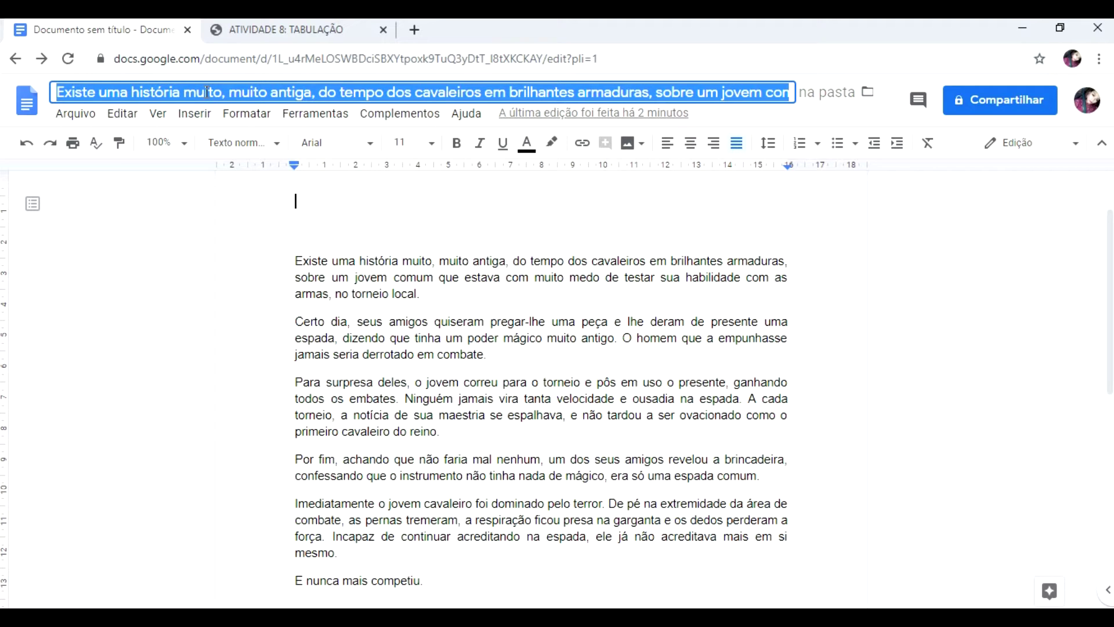
{"action": "key", "text": "BackSpace"}
{"action": "type", "text": "Texto 1"}
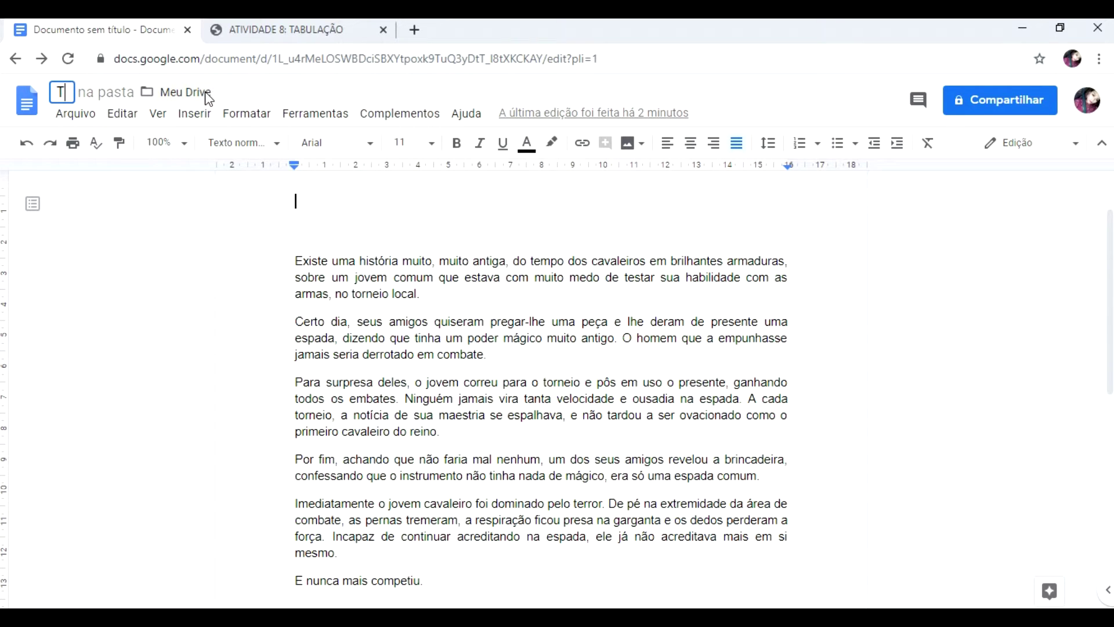
{"action": "left_click", "coordinate": [334, 231]}
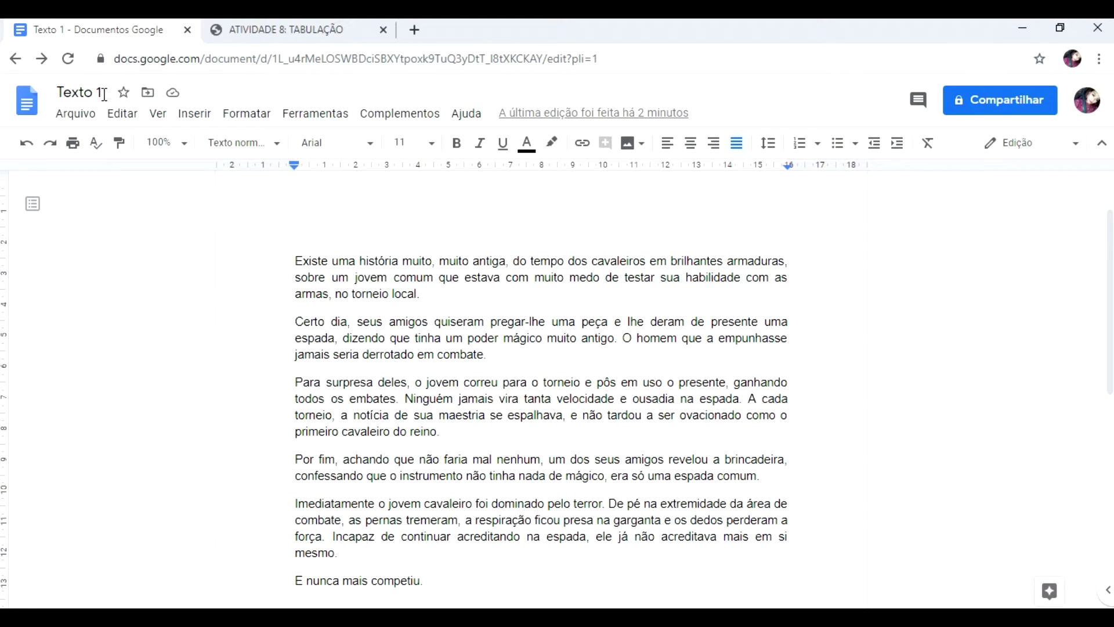
Step: Select the whole document, reduce the selection to the story's first three paragraphs, and deselect them
{"action": "left_click", "coordinate": [126, 120]}
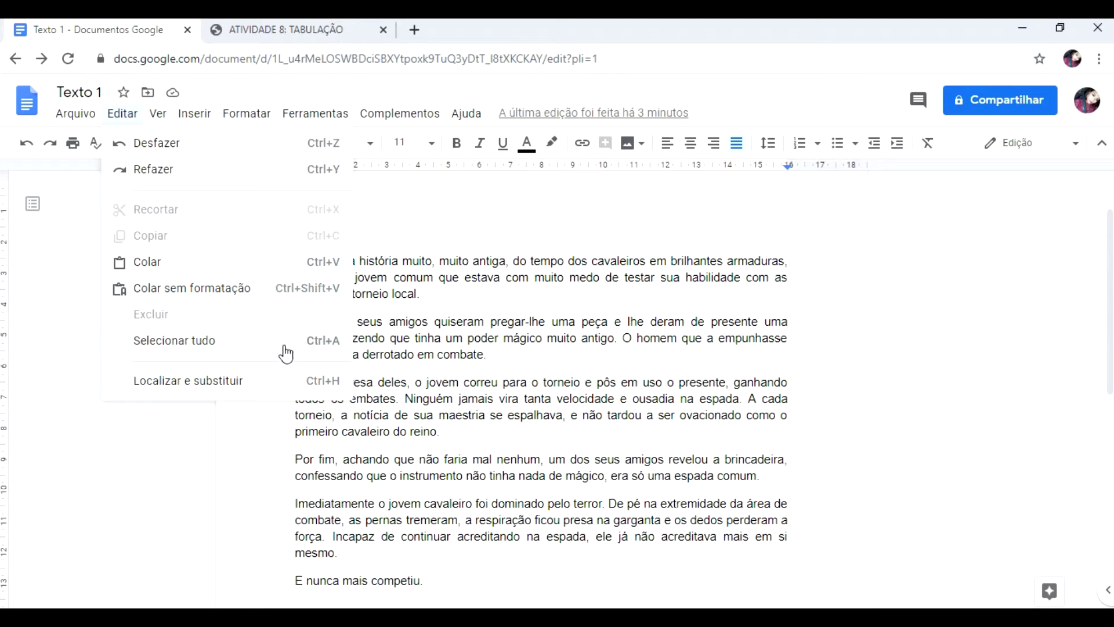
{"action": "left_click", "coordinate": [196, 345]}
{"action": "scroll", "coordinate": [442, 323], "scroll_direction": "down", "scroll_amount": 8}
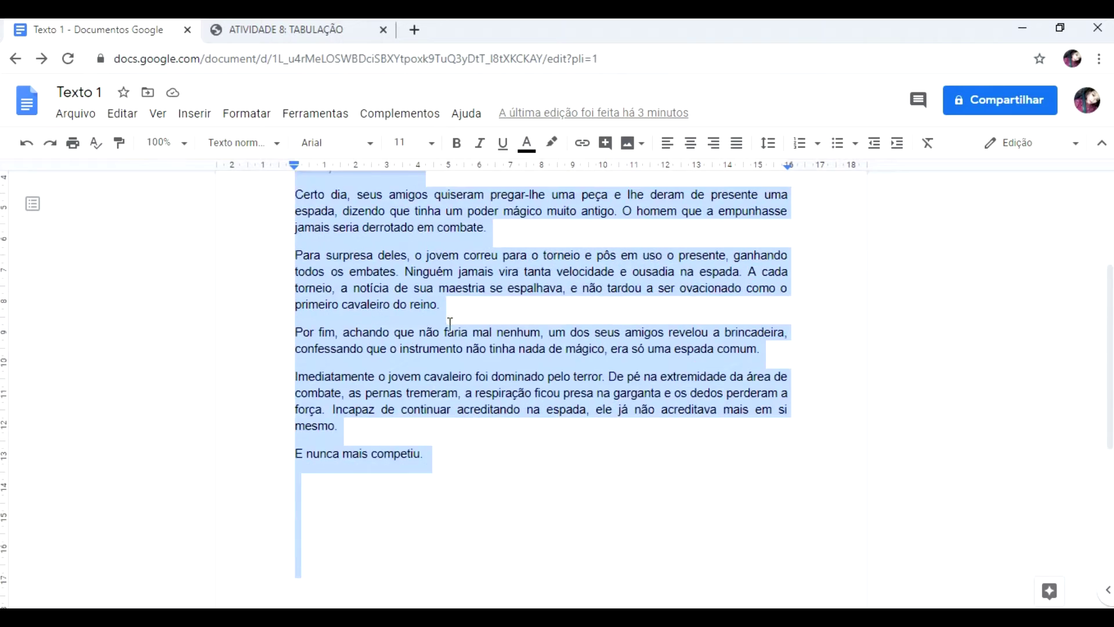
{"action": "scroll", "coordinate": [444, 322], "scroll_direction": "up", "scroll_amount": 9}
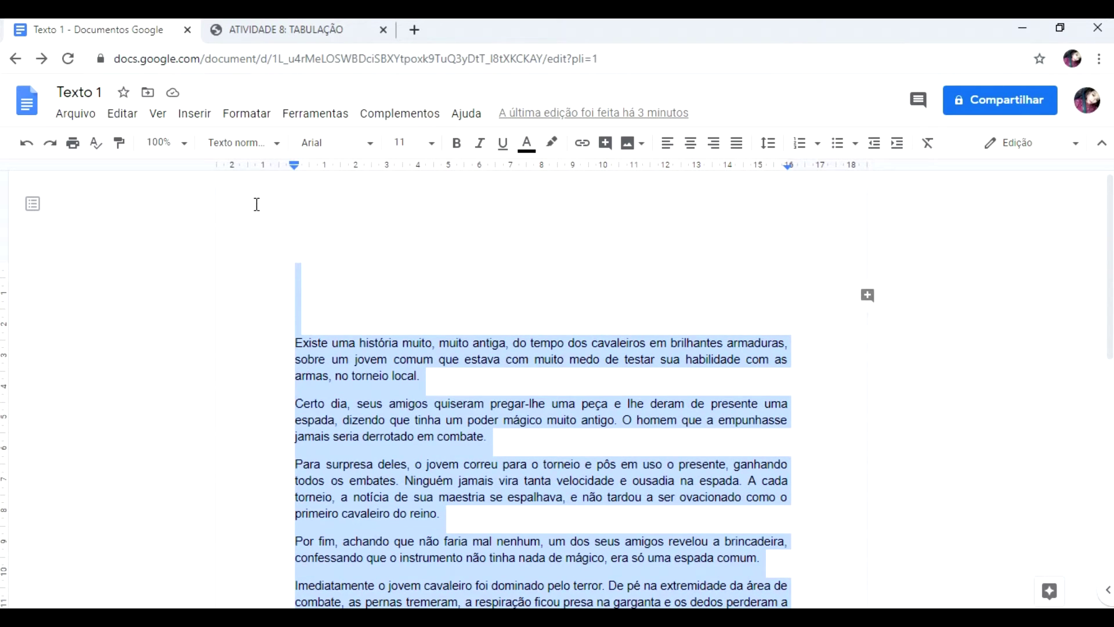
{"action": "left_click_drag", "start_coordinate": [295, 342], "coordinate": [525, 528]}
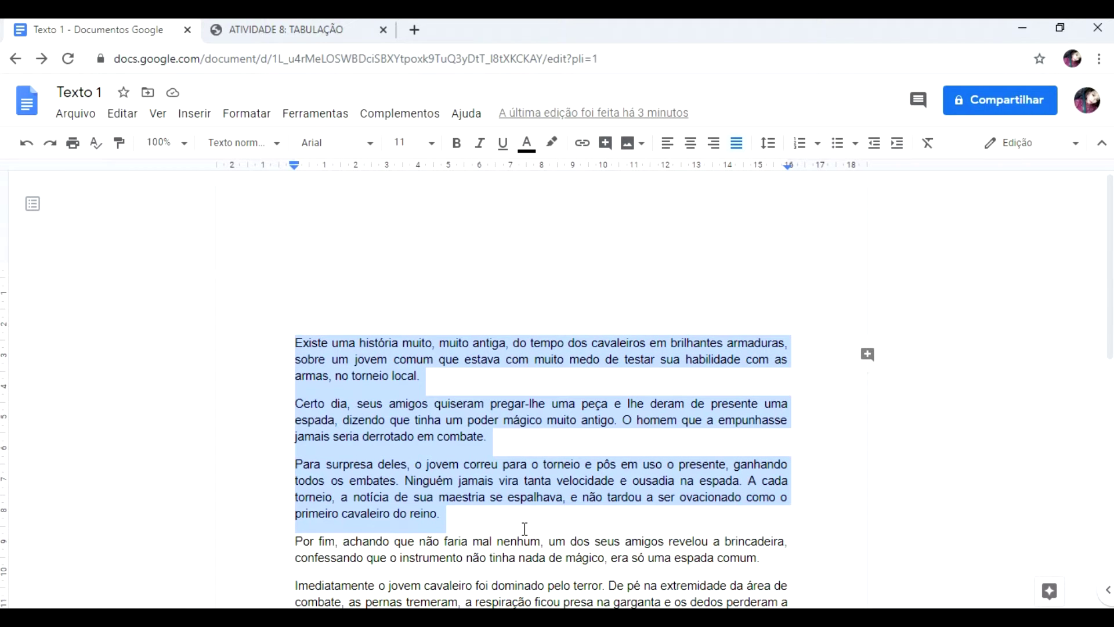
{"action": "left_click", "coordinate": [354, 392]}
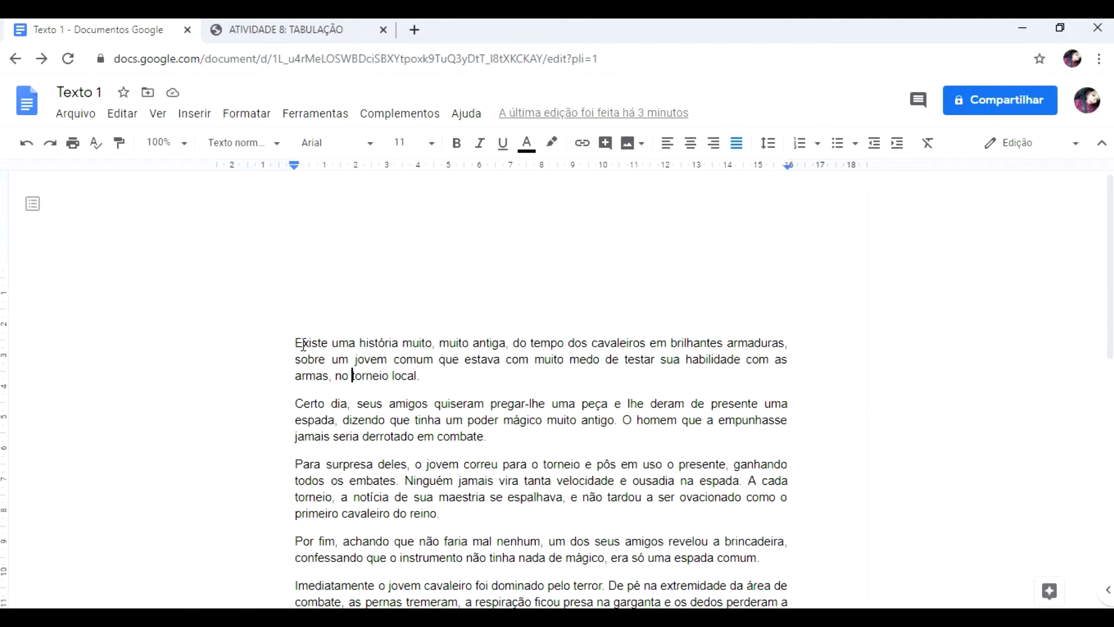
Step: Select all of the document's content again, check the extent of the selection, and deselect it
{"action": "left_click", "coordinate": [119, 113]}
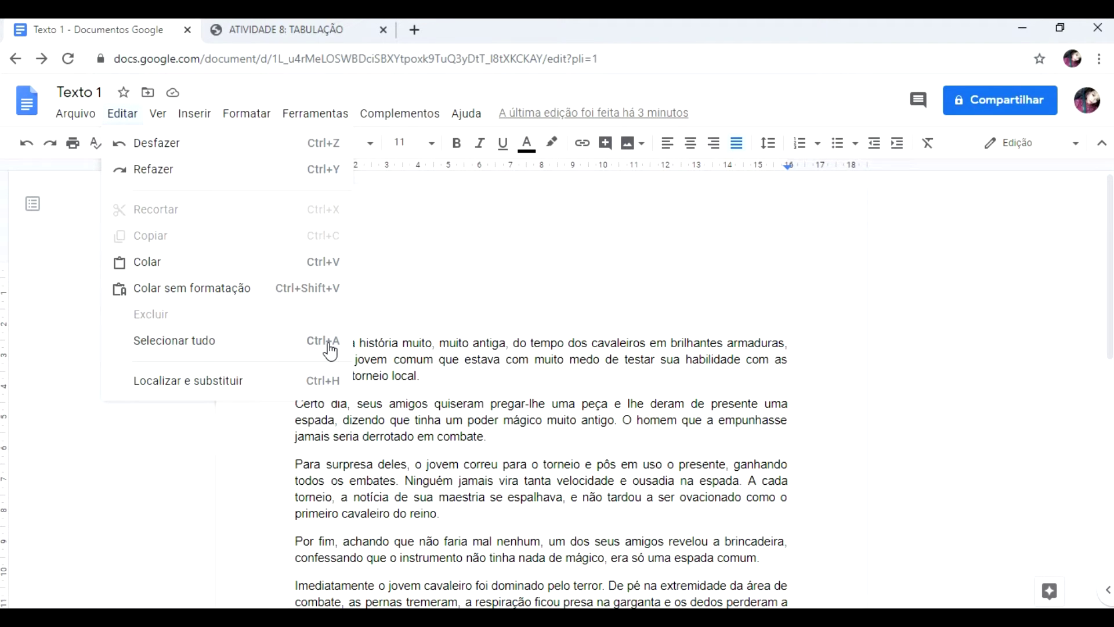
{"action": "left_click", "coordinate": [199, 342]}
{"action": "scroll", "coordinate": [490, 340], "scroll_direction": "down", "scroll_amount": 8}
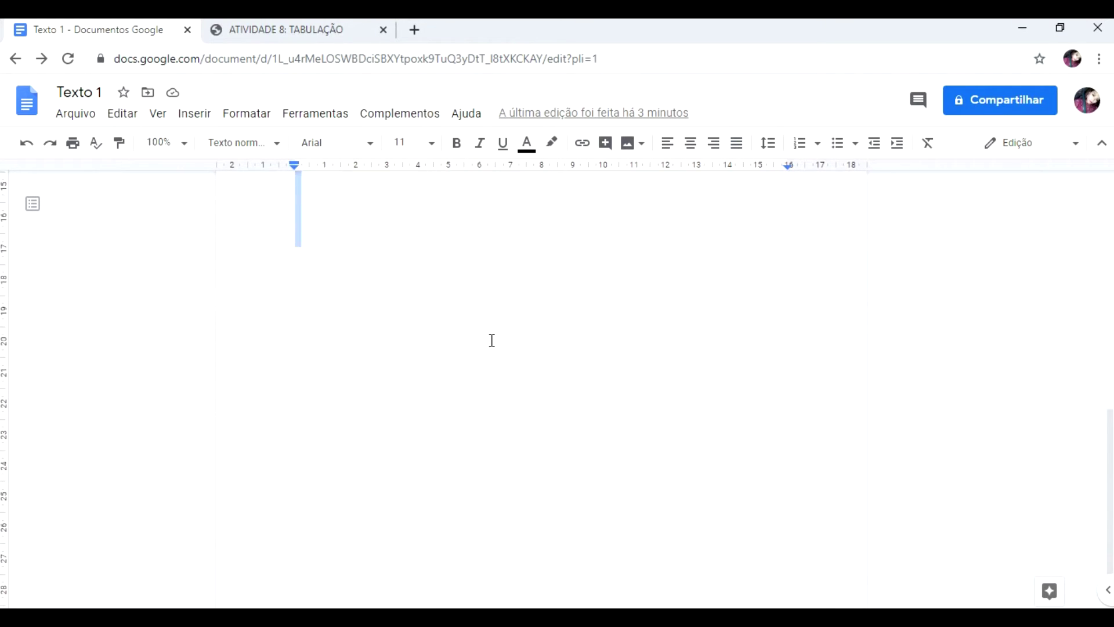
{"action": "scroll", "coordinate": [492, 340], "scroll_direction": "up", "scroll_amount": 10}
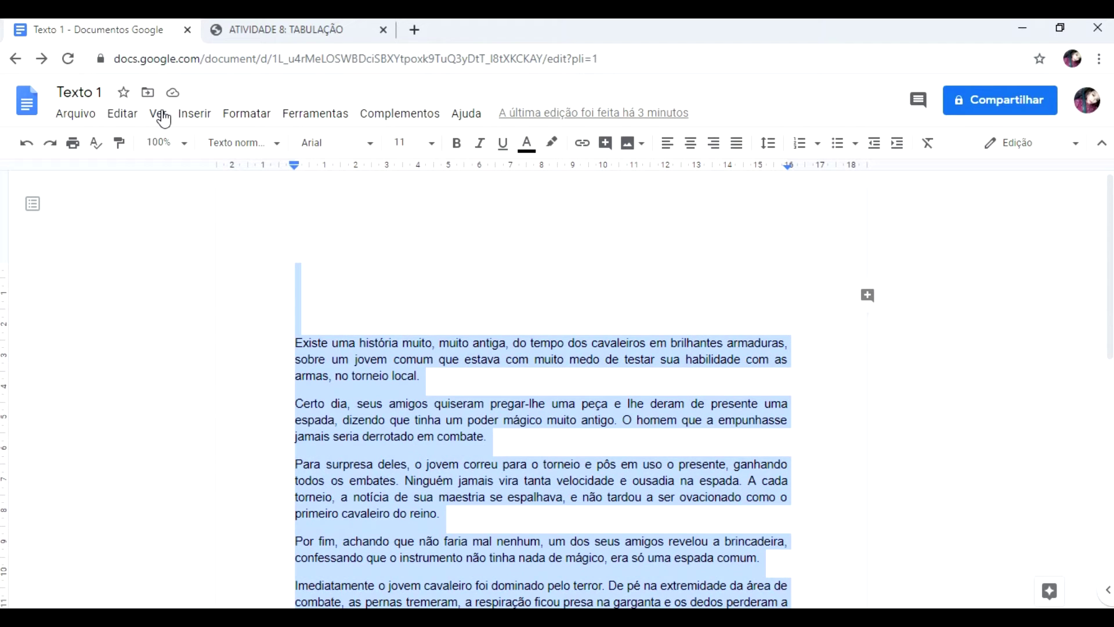
{"action": "left_click", "coordinate": [350, 294]}
Step: Review the view options and the document modes, and switch from editing to Sugestões mode
{"action": "left_click", "coordinate": [158, 113]}
{"action": "mouse_move", "coordinate": [197, 114]}
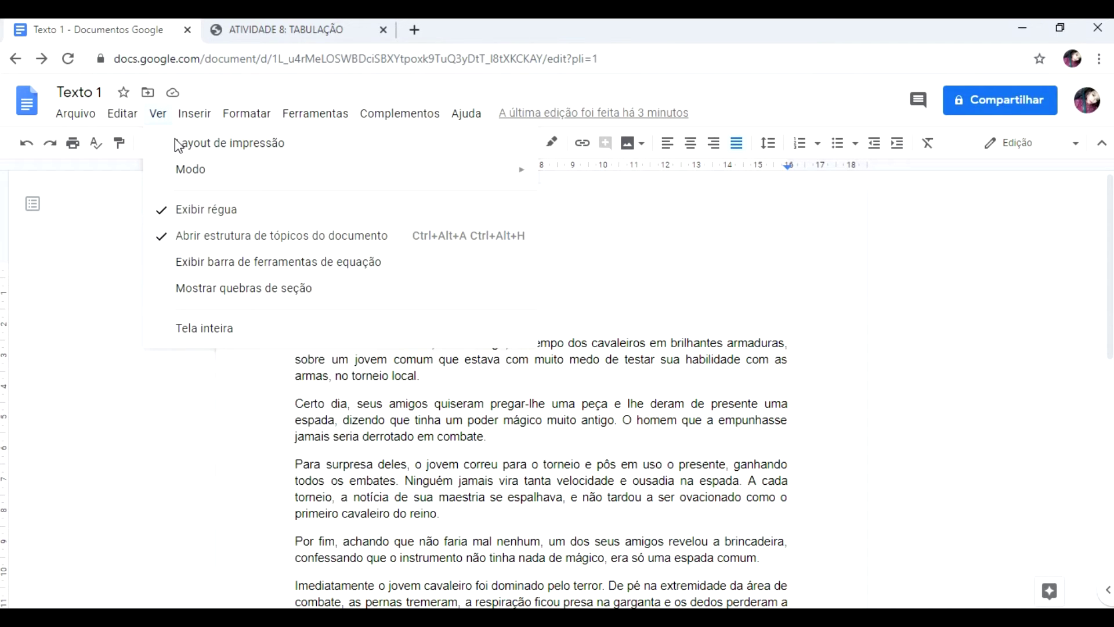
{"action": "mouse_move", "coordinate": [155, 117]}
{"action": "mouse_move", "coordinate": [420, 189]}
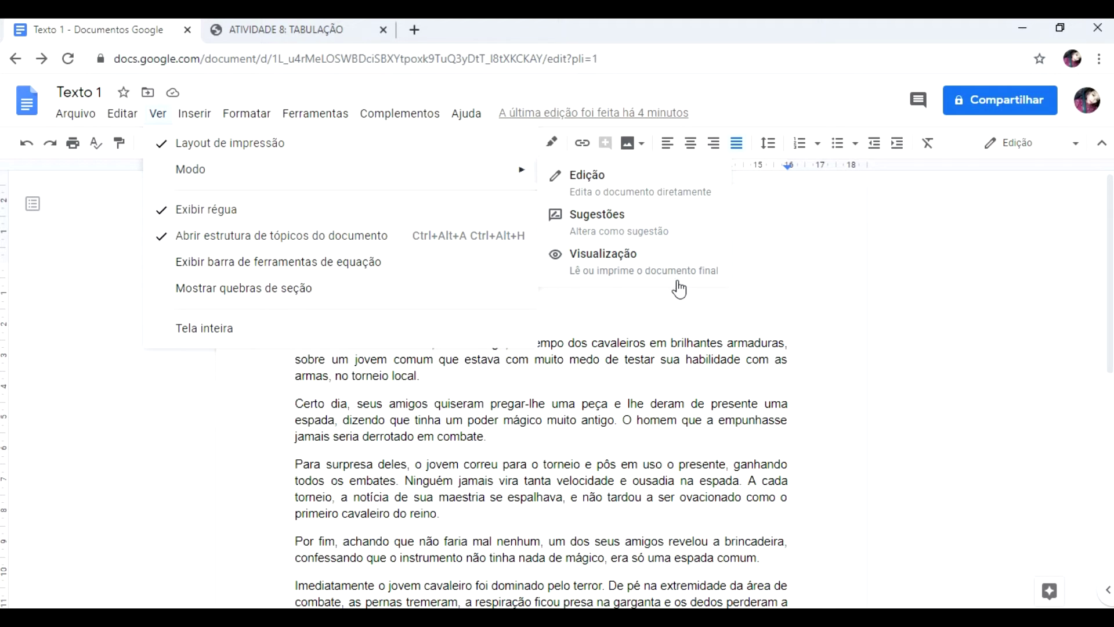
{"action": "left_click", "coordinate": [635, 189]}
{"action": "left_click", "coordinate": [1075, 145]}
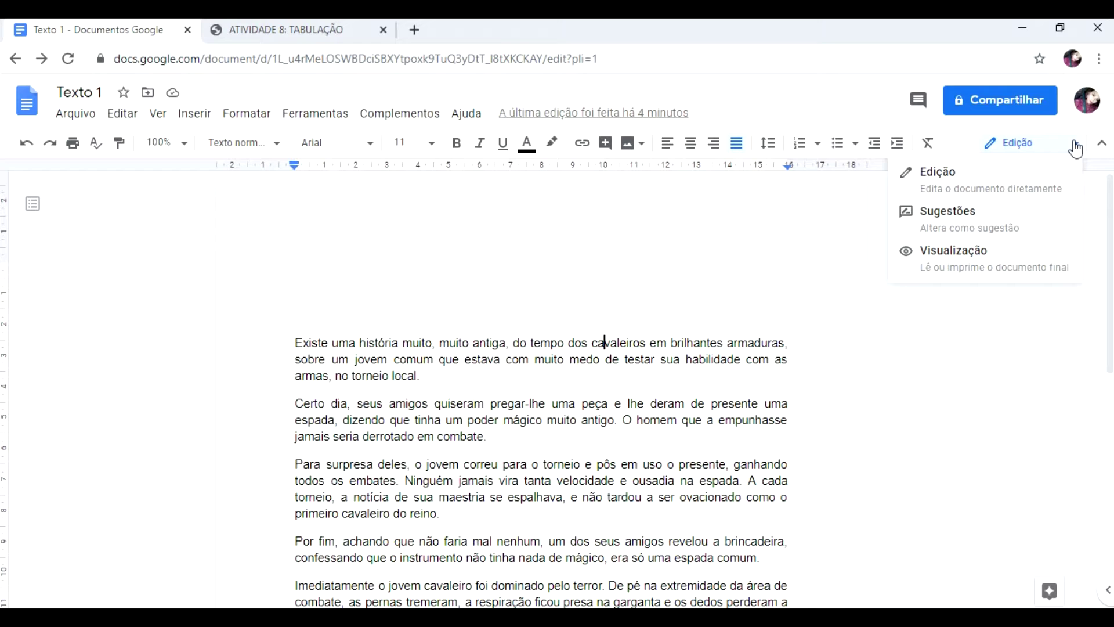
{"action": "left_click", "coordinate": [961, 228]}
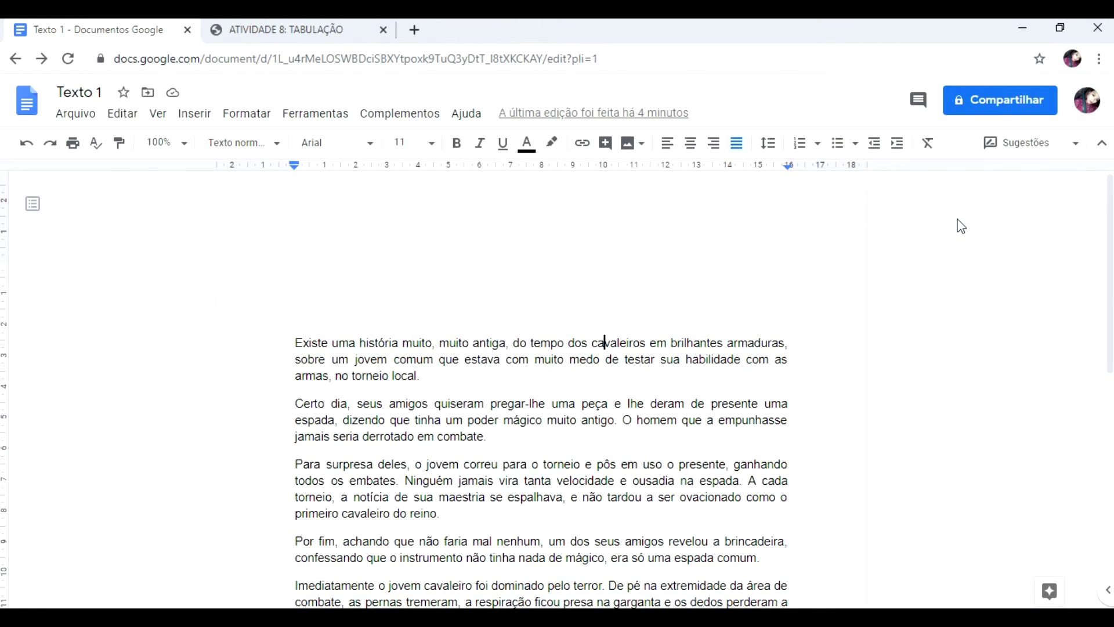
Step: Switch the document to Visualização mode, look through the story, and return to Edição mode
{"action": "key", "text": "ctrl+alt+shift+c"}
{"action": "scroll", "coordinate": [592, 279], "scroll_direction": "down", "scroll_amount": 4}
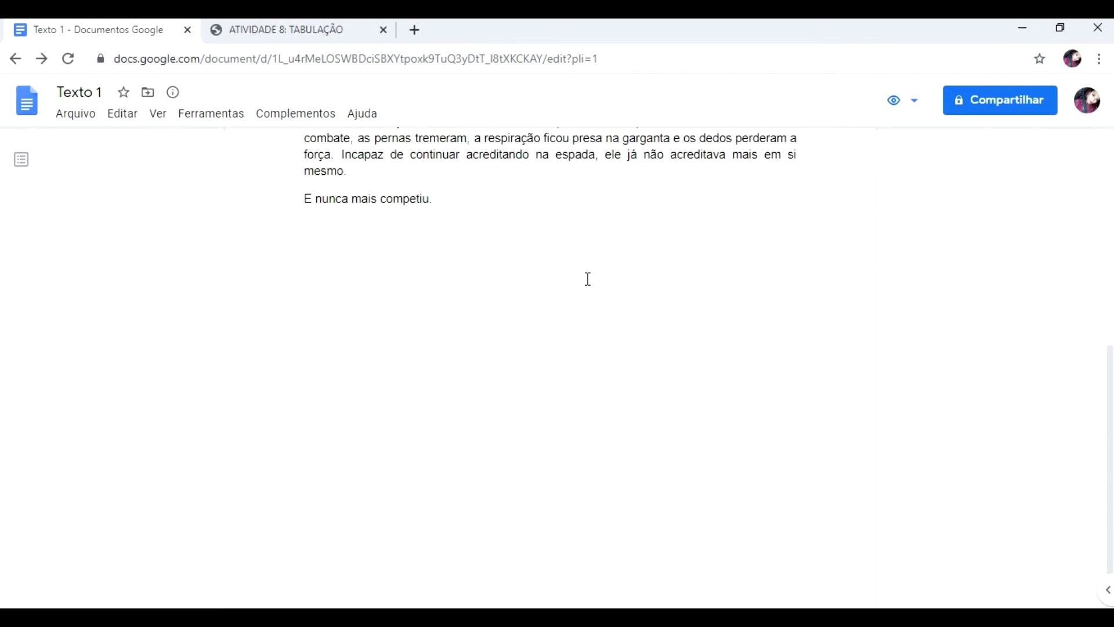
{"action": "scroll", "coordinate": [592, 279], "scroll_direction": "down", "scroll_amount": 5}
{"action": "scroll", "coordinate": [591, 279], "scroll_direction": "up", "scroll_amount": 8}
{"action": "scroll", "coordinate": [591, 279], "scroll_direction": "down", "scroll_amount": 7}
{"action": "scroll", "coordinate": [591, 279], "scroll_direction": "down", "scroll_amount": 2}
{"action": "left_click", "coordinate": [913, 108]}
{"action": "left_click", "coordinate": [943, 134]}
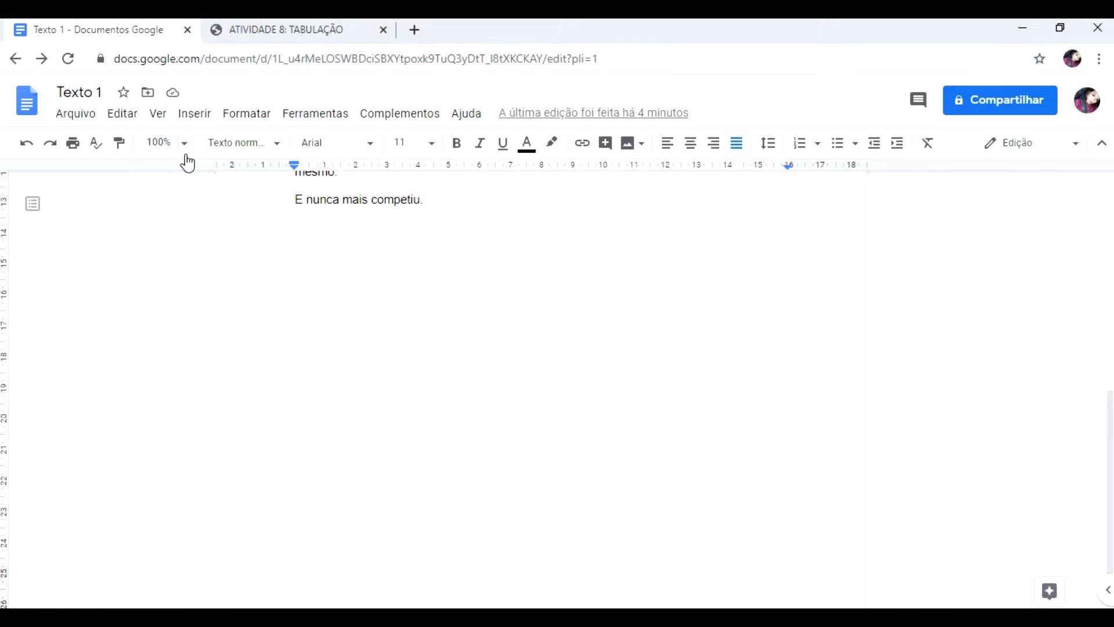
Step: Hide the ruler and show it again
{"action": "left_click", "coordinate": [158, 113]}
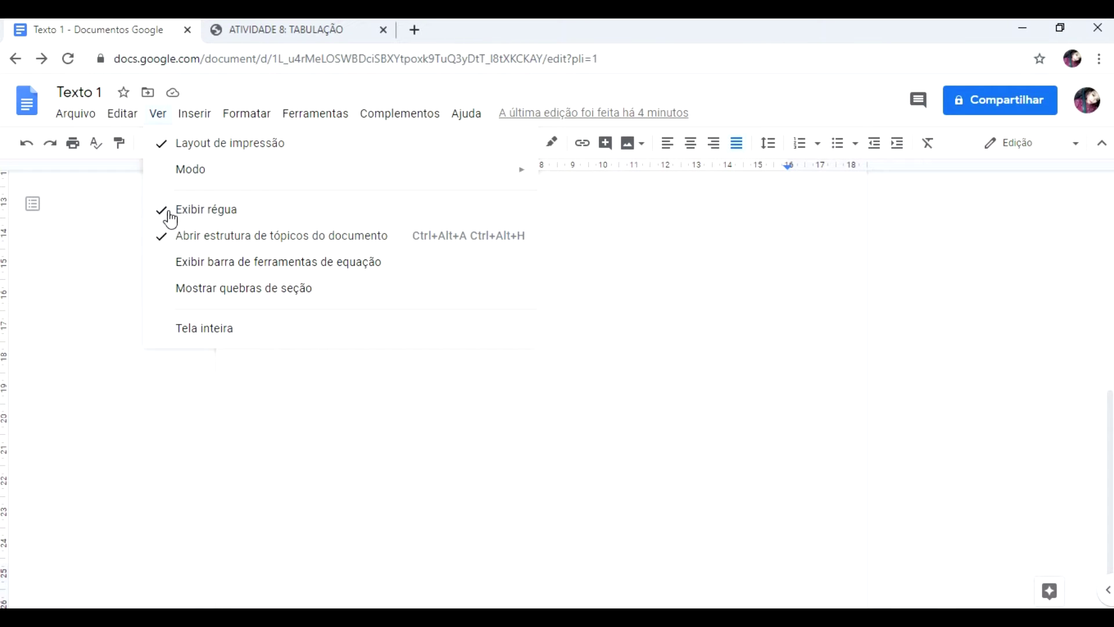
{"action": "left_click", "coordinate": [212, 213]}
{"action": "scroll", "coordinate": [298, 263], "scroll_direction": "up", "scroll_amount": 10}
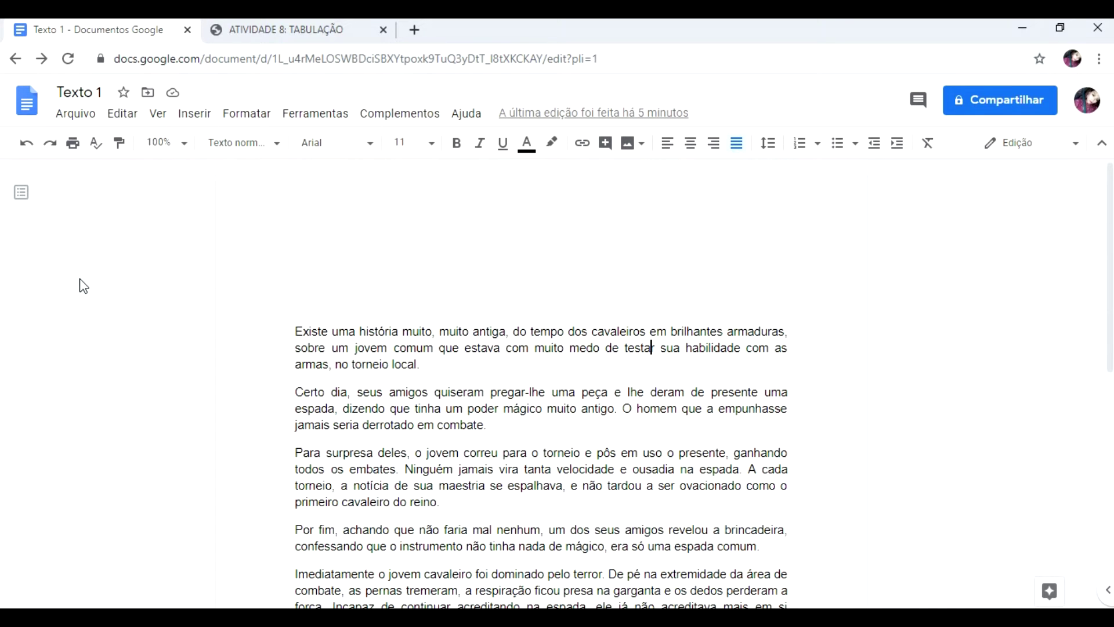
{"action": "left_click", "coordinate": [158, 117]}
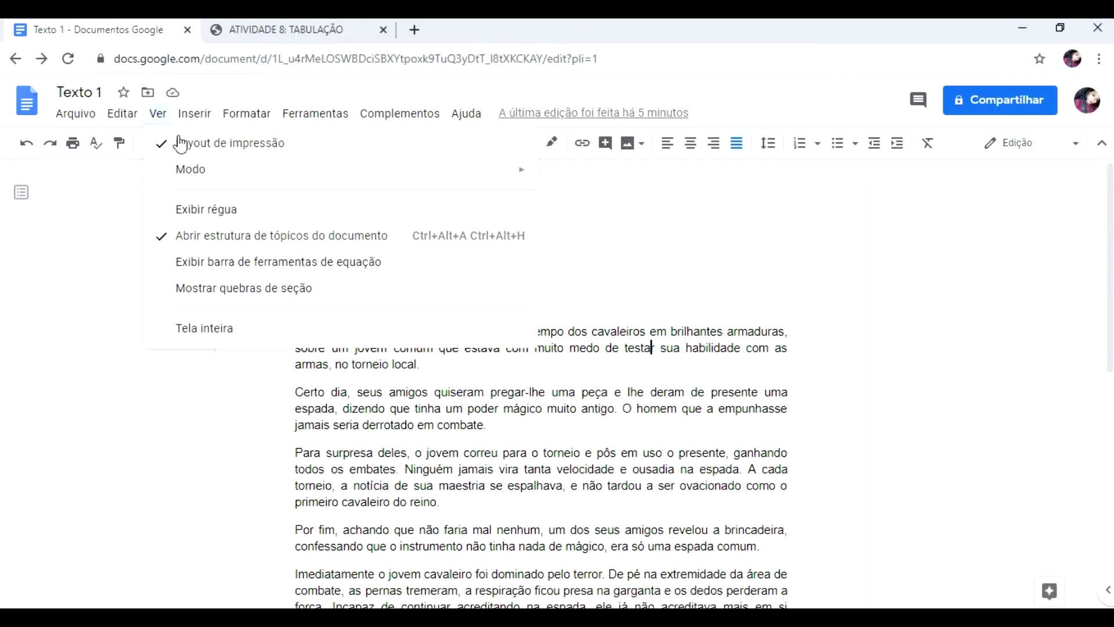
{"action": "left_click", "coordinate": [238, 210]}
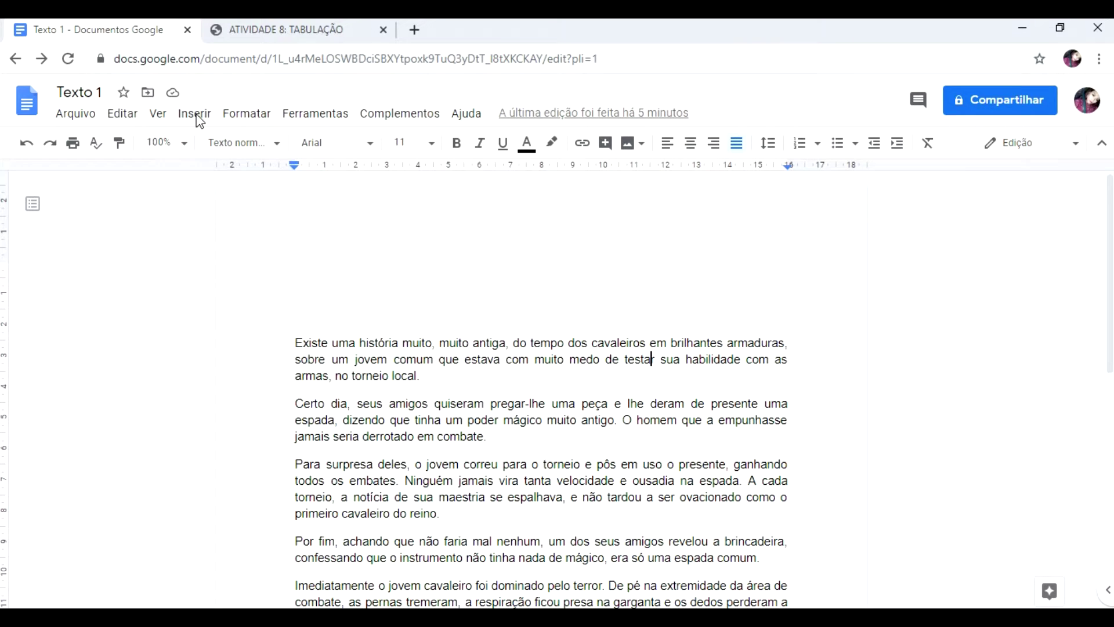
Step: Show the equation toolbar, and switch the document to full screen and back
{"action": "left_click", "coordinate": [158, 115]}
{"action": "left_click", "coordinate": [275, 264]}
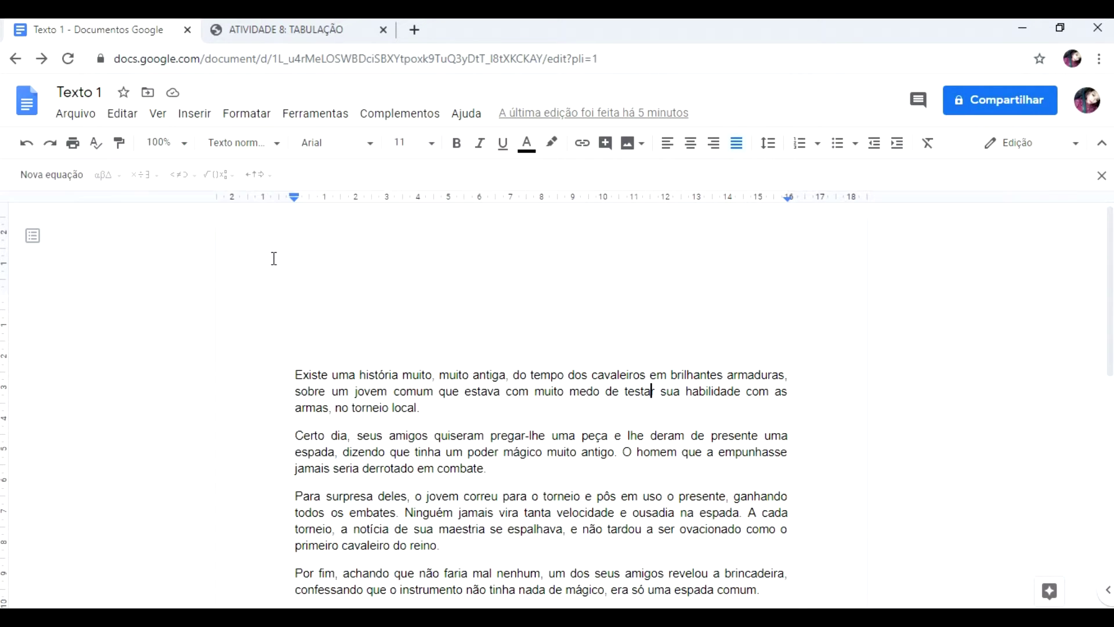
{"action": "left_click", "coordinate": [158, 114]}
{"action": "left_click", "coordinate": [241, 326]}
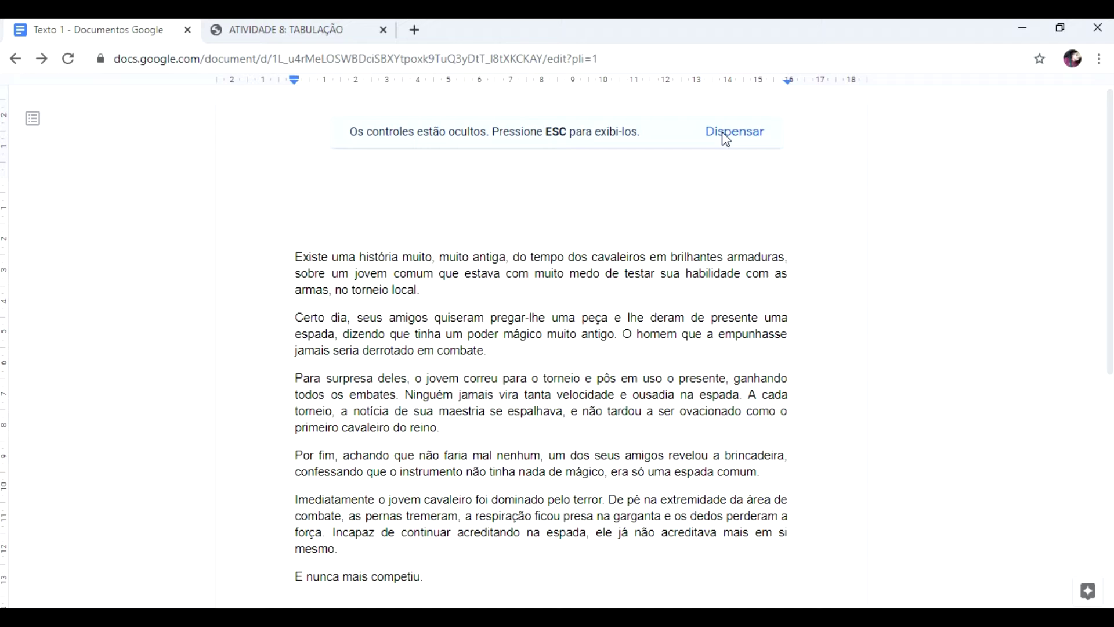
{"action": "key", "text": "Escape"}
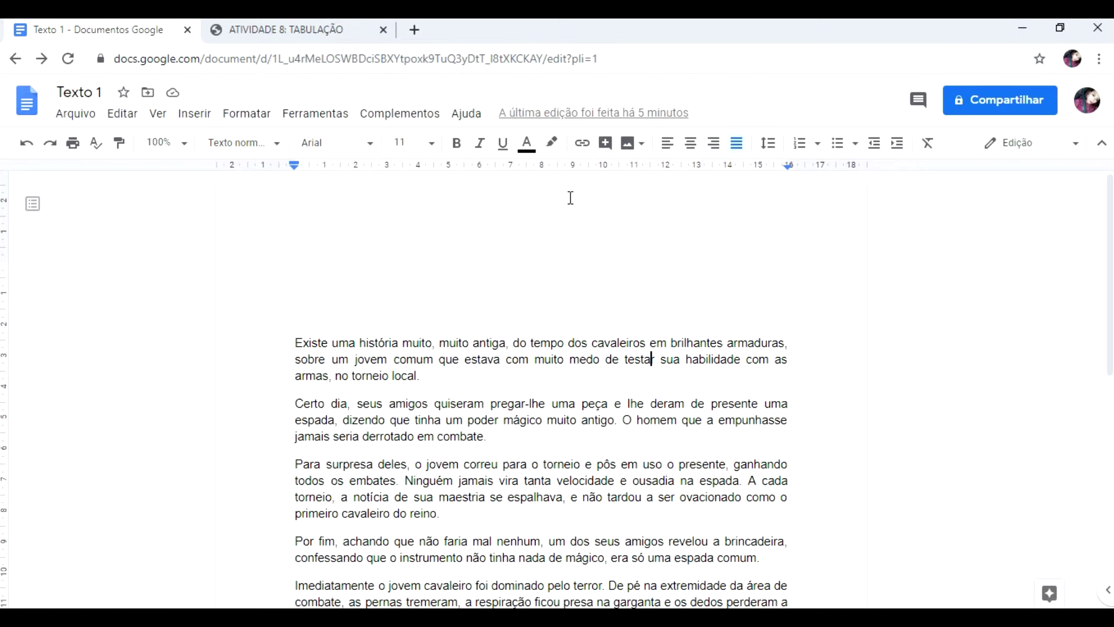
Step: Insert eight blank lines above the story's first paragraph
{"action": "left_click", "coordinate": [158, 113]}
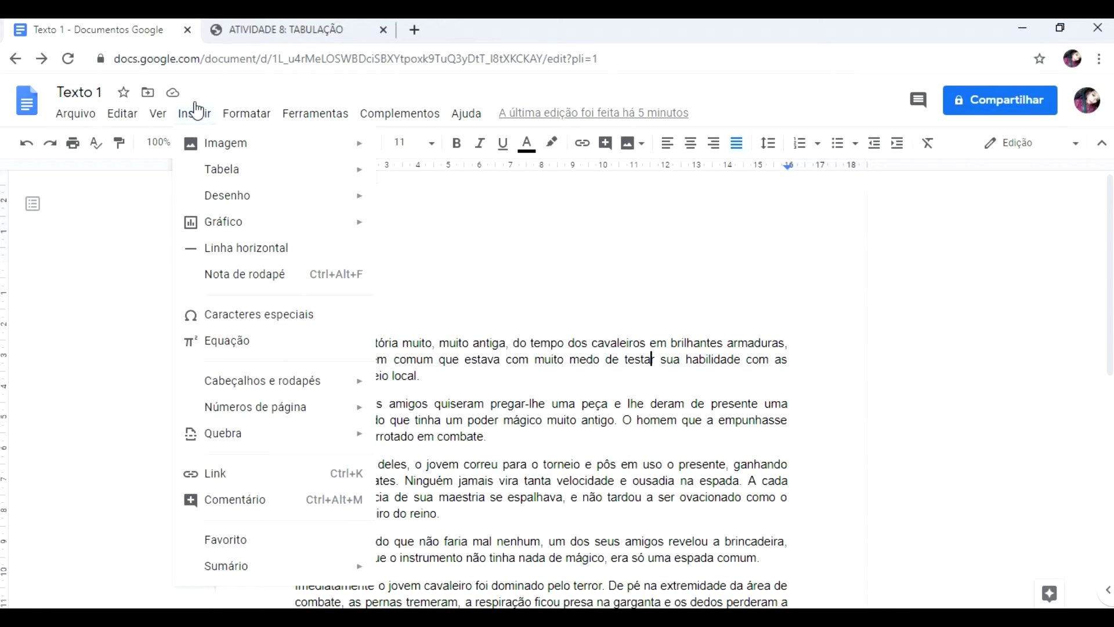
{"action": "left_click", "coordinate": [460, 294]}
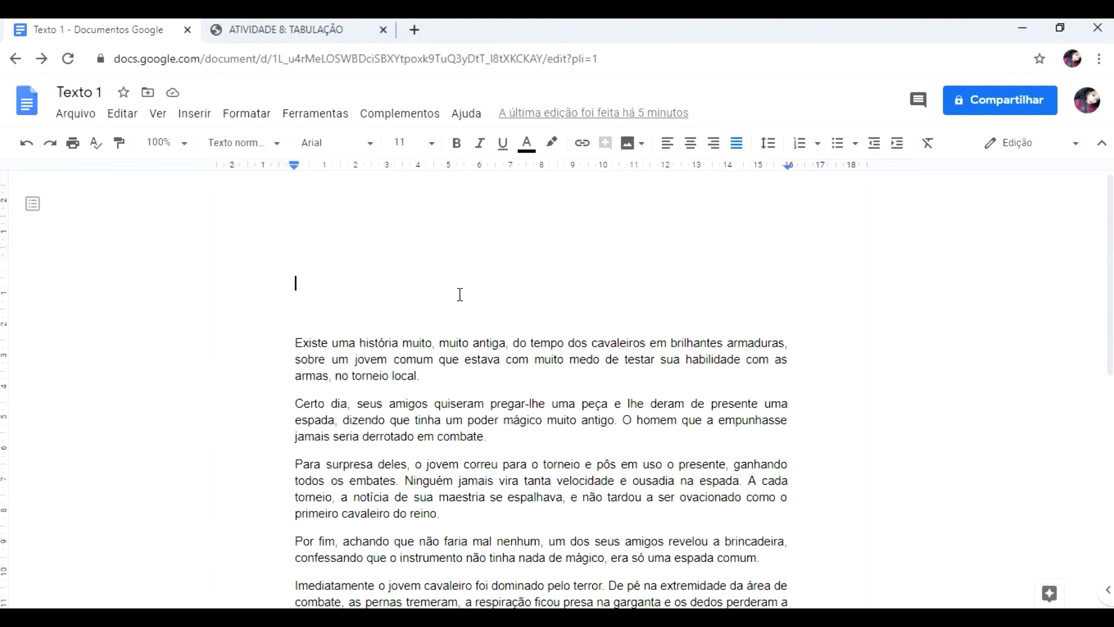
{"action": "key", "text": "Return"}
{"action": "key", "text": "Return"}
{"action": "key", "text": "Return"}
{"action": "key", "text": "Return"}
{"action": "key", "text": "Return"}
{"action": "key", "text": "Return"}
{"action": "key", "text": "Return"}
{"action": "key", "text": "Return"}
Step: Browse the computer's Documents folder for an image to upload, and cancel without choosing a file
{"action": "left_click", "coordinate": [246, 113]}
{"action": "mouse_move", "coordinate": [189, 116]}
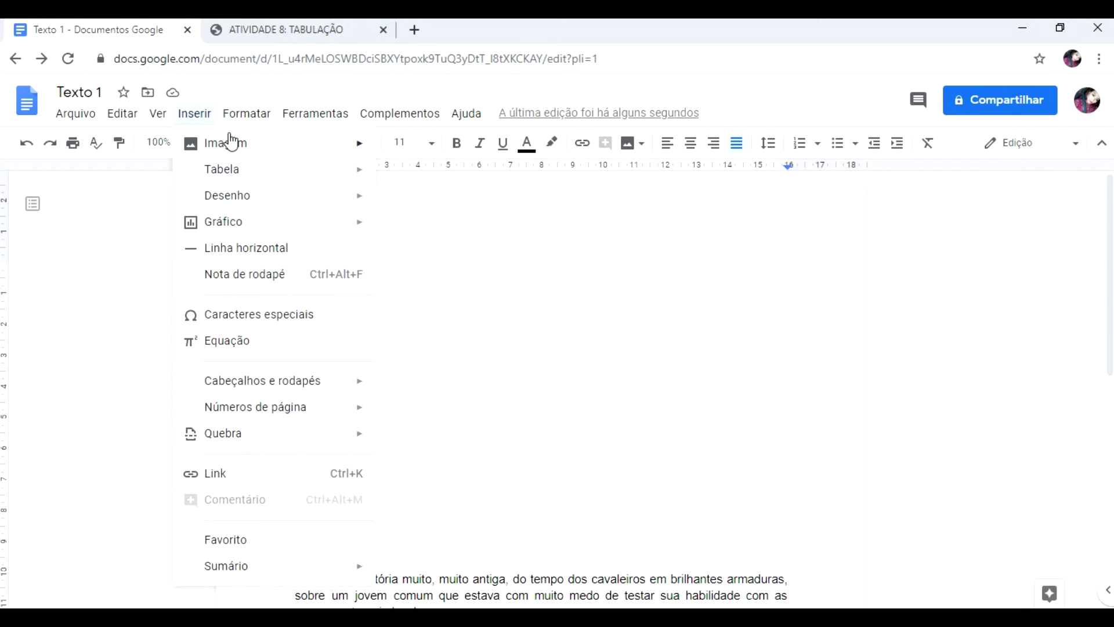
{"action": "mouse_move", "coordinate": [317, 152]}
{"action": "mouse_move", "coordinate": [360, 148]}
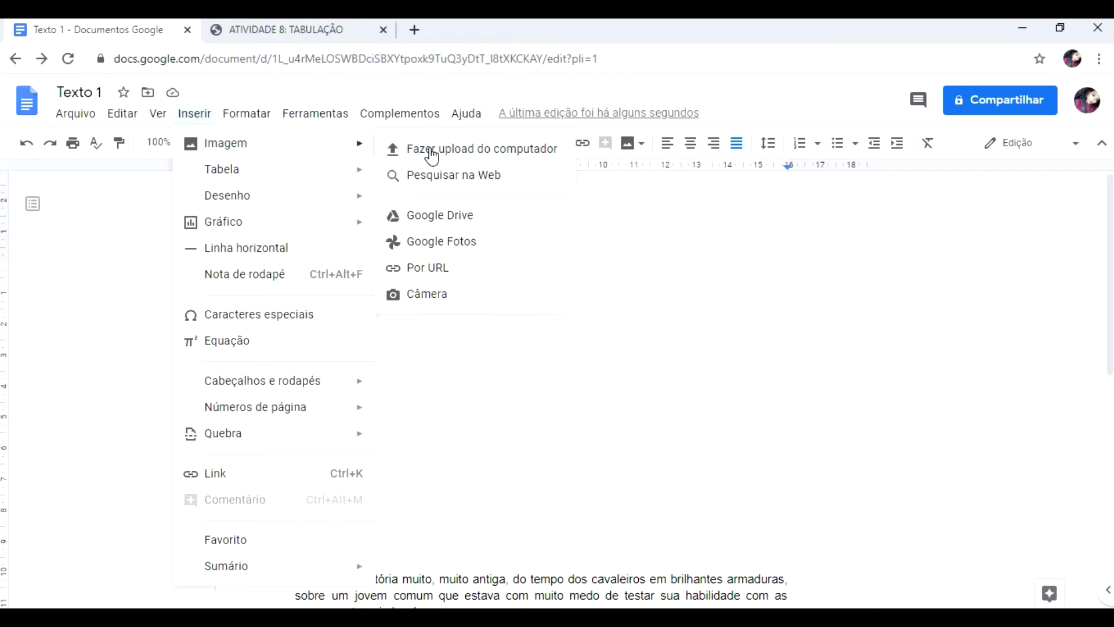
{"action": "left_click", "coordinate": [473, 152]}
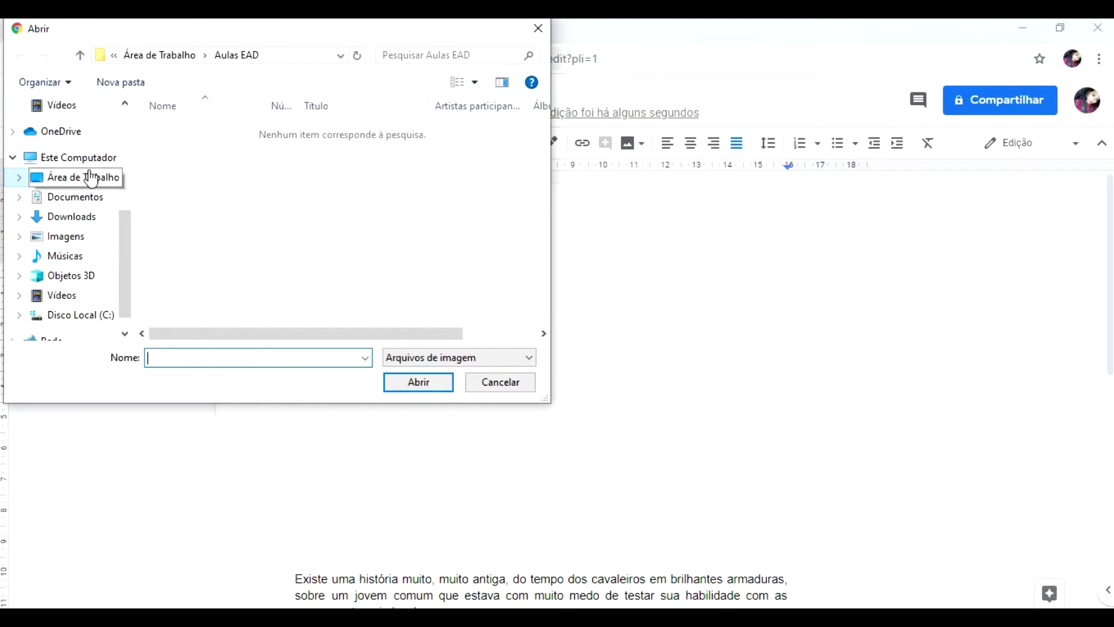
{"action": "left_click", "coordinate": [76, 197]}
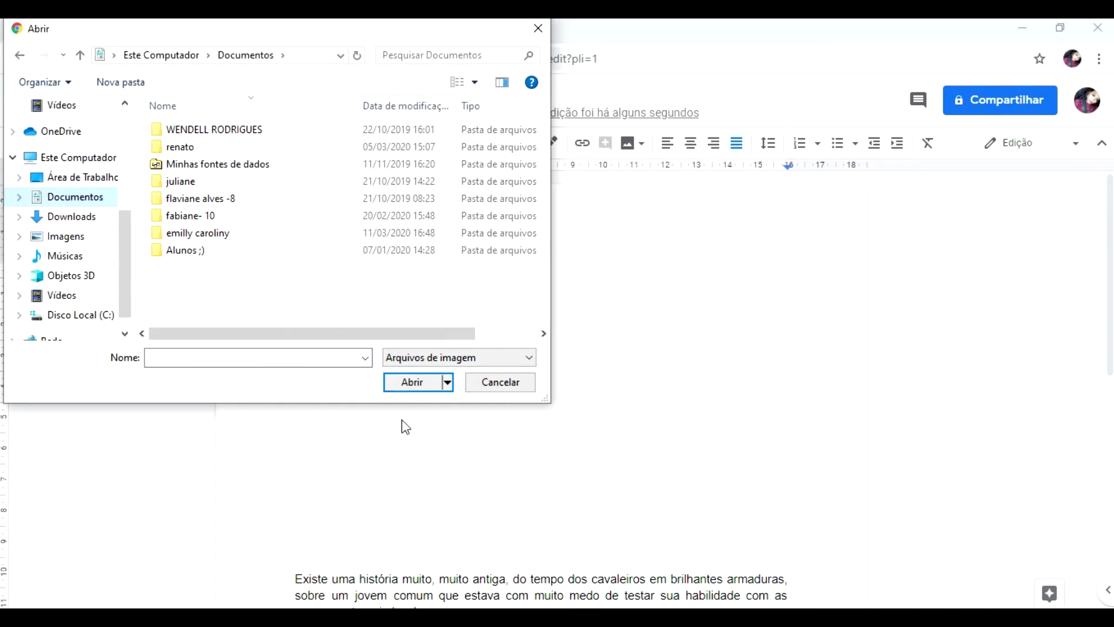
{"action": "left_click", "coordinate": [538, 28]}
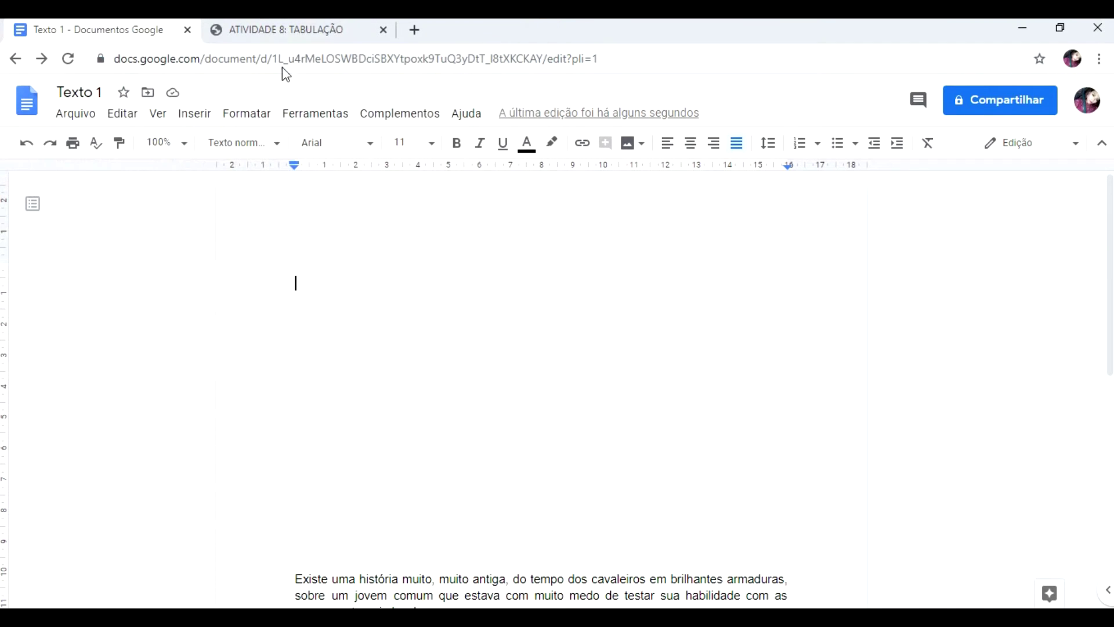
Step: Search the web for "Flores" images and insert the picture of white daisies on a black background above the story
{"action": "left_click", "coordinate": [189, 114]}
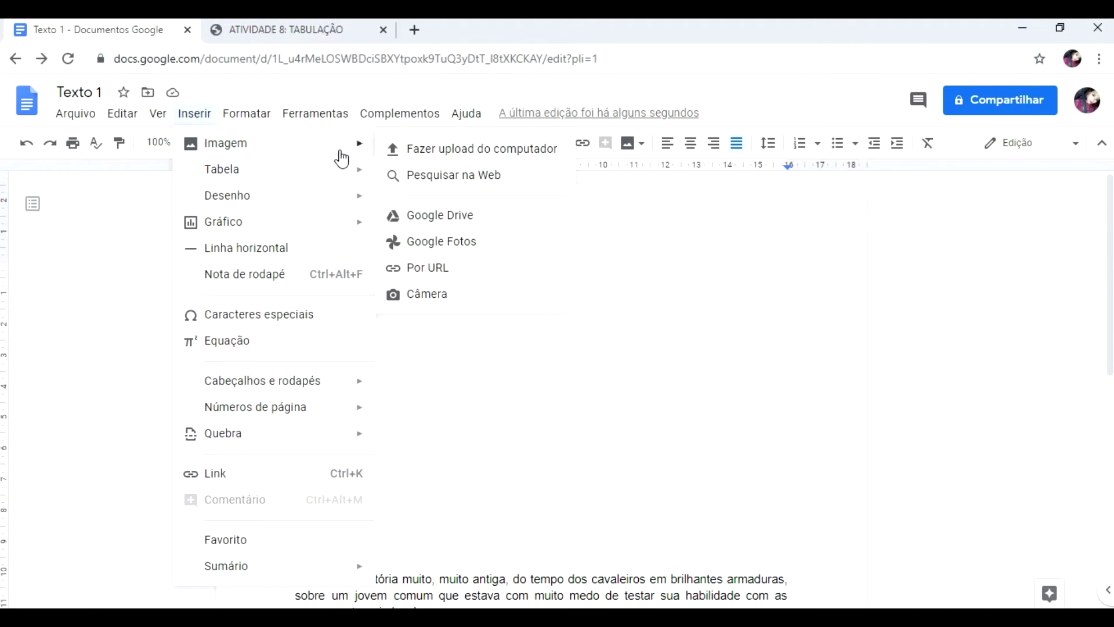
{"action": "left_click", "coordinate": [413, 175]}
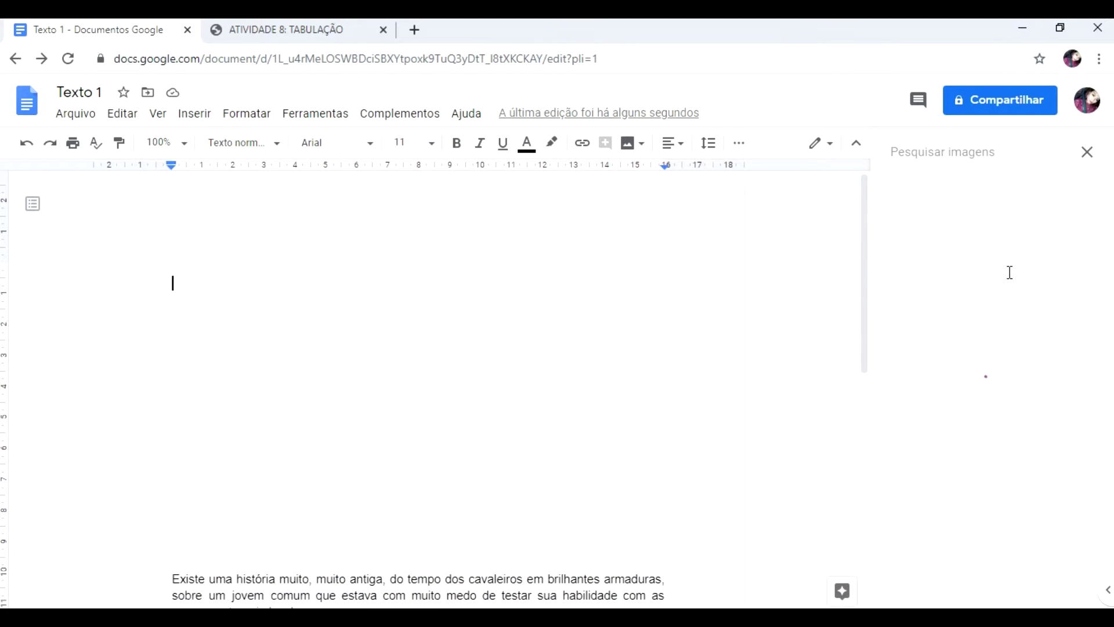
{"action": "left_click", "coordinate": [919, 156]}
{"action": "type", "text": "Flores"}
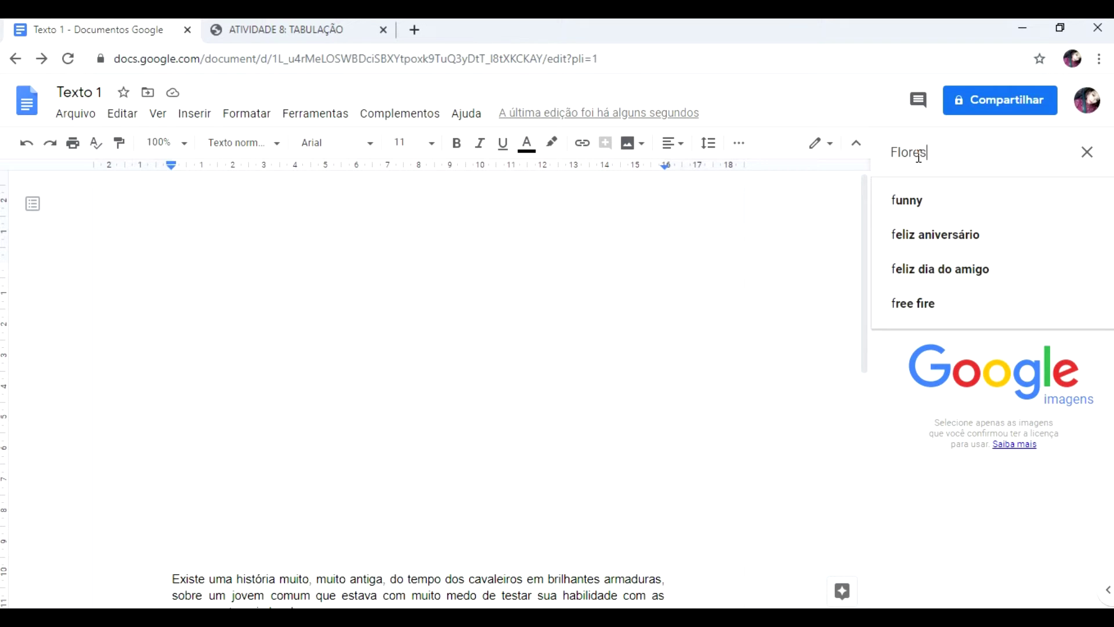
{"action": "key", "text": "Return"}
{"action": "scroll", "coordinate": [1011, 426], "scroll_direction": "down", "scroll_amount": 3}
{"action": "scroll", "coordinate": [1011, 426], "scroll_direction": "down", "scroll_amount": 12}
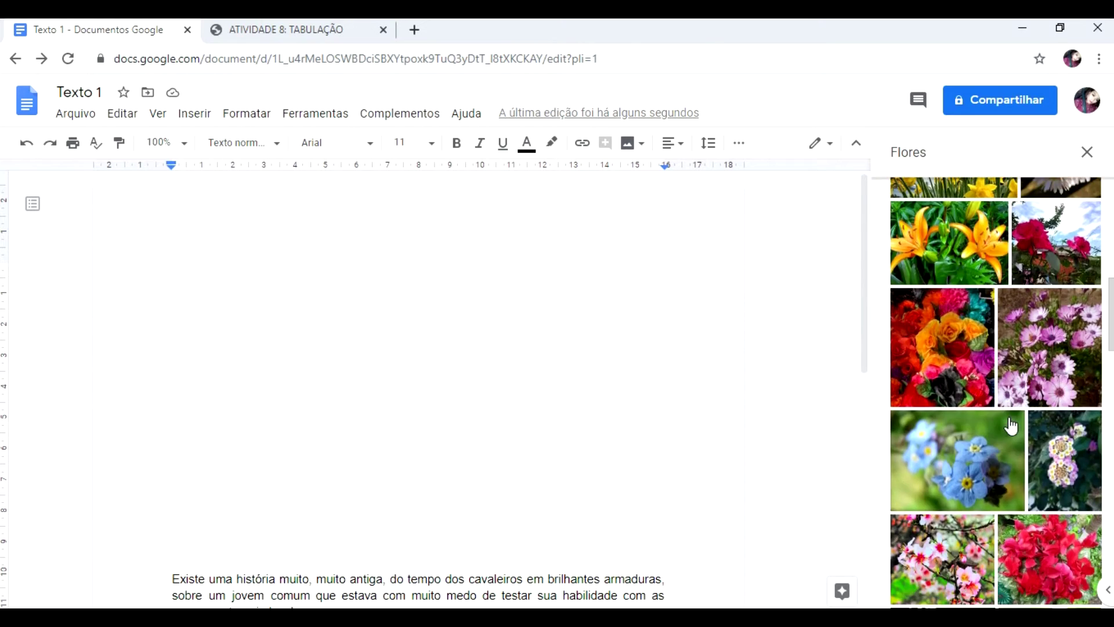
{"action": "scroll", "coordinate": [957, 363], "scroll_direction": "up", "scroll_amount": 2}
{"action": "left_click", "coordinate": [952, 408]}
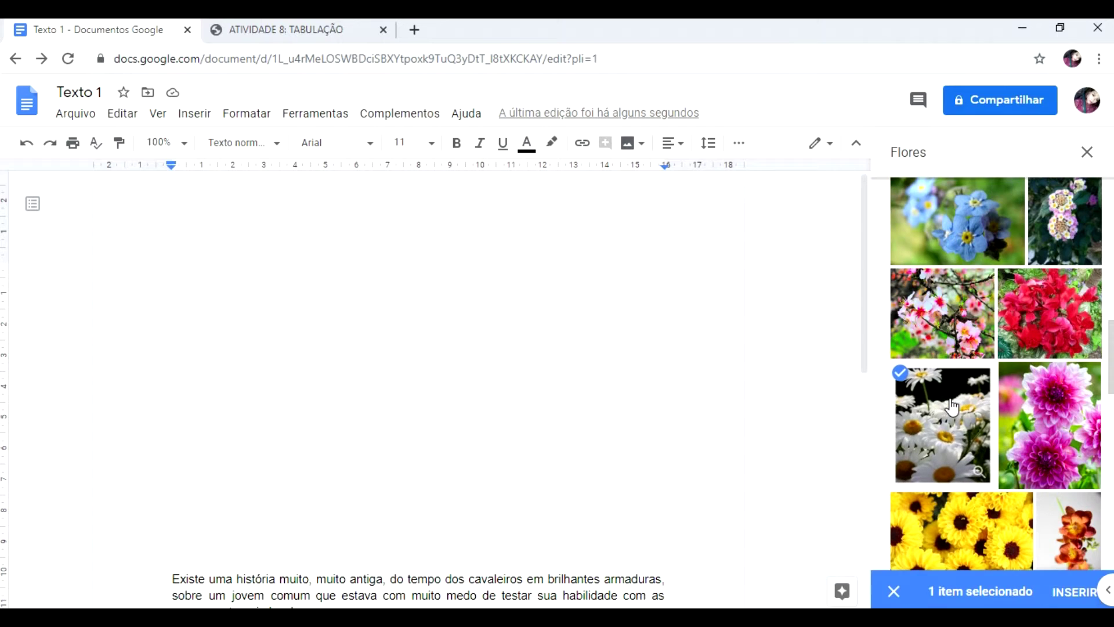
{"action": "left_click", "coordinate": [1069, 596]}
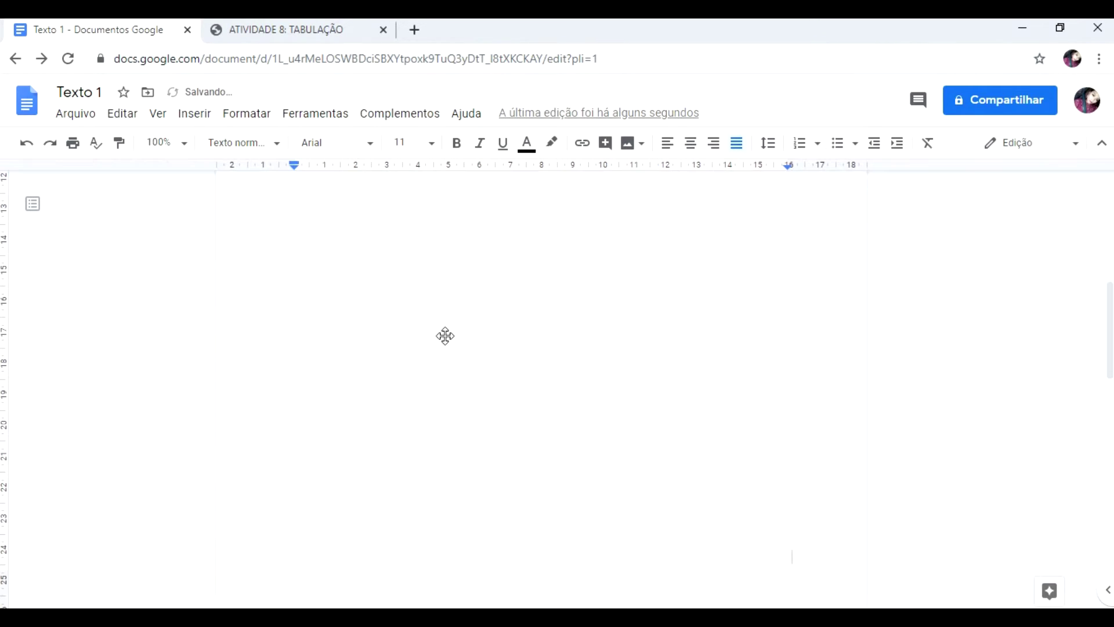
Step: Shrink the inserted daisy image proportionally to about 12 cm wide
{"action": "scroll", "coordinate": [499, 398], "scroll_direction": "up", "scroll_amount": 7}
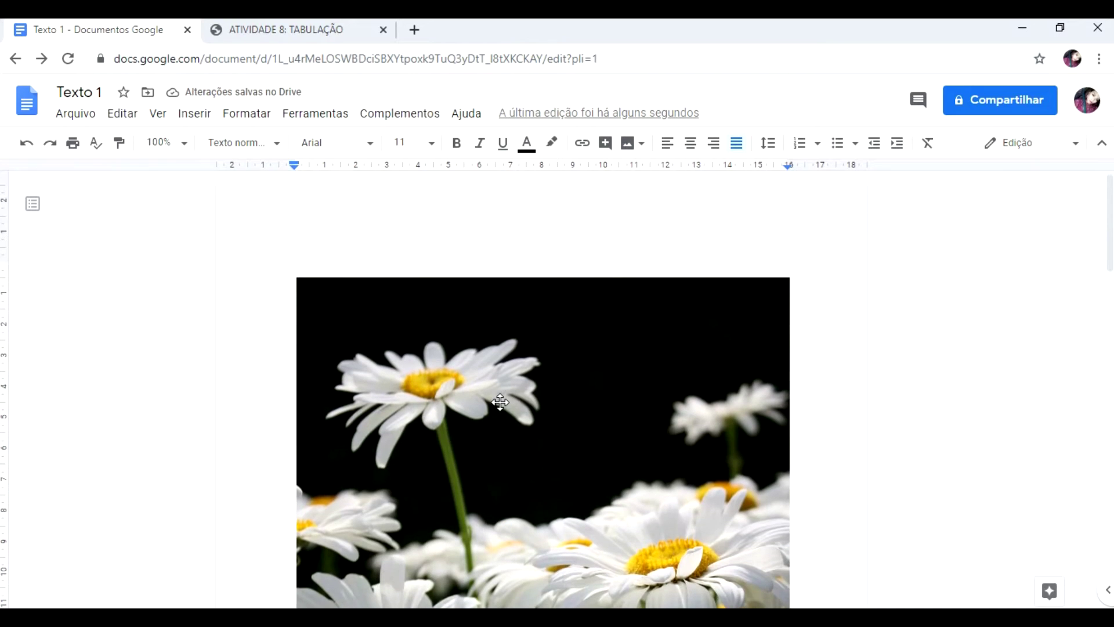
{"action": "scroll", "coordinate": [500, 402], "scroll_direction": "down", "scroll_amount": 11}
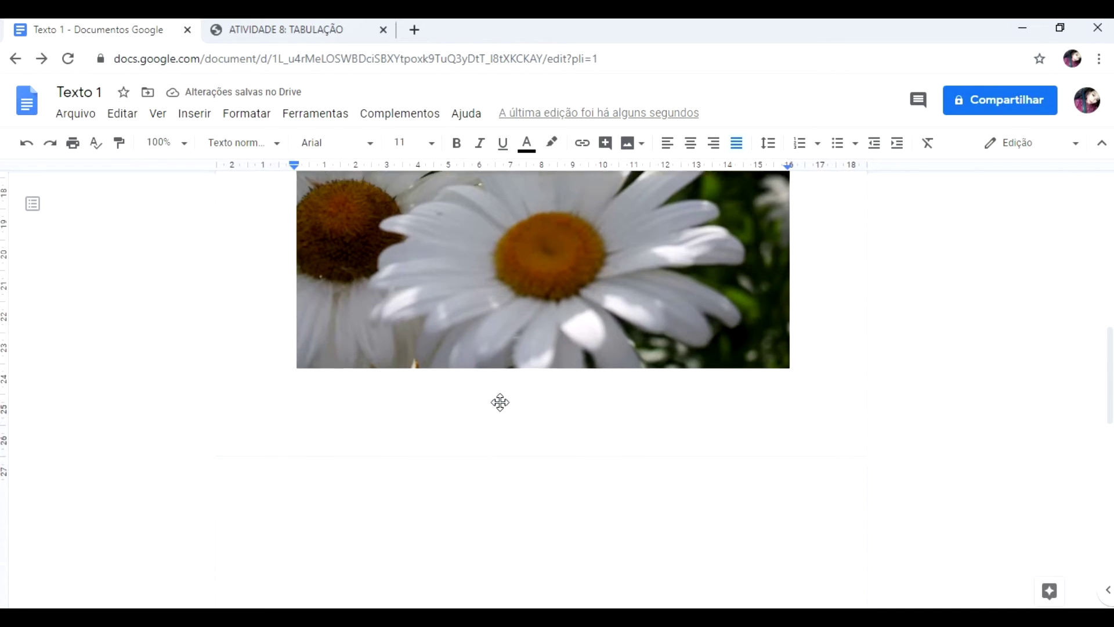
{"action": "scroll", "coordinate": [502, 402], "scroll_direction": "up", "scroll_amount": 8}
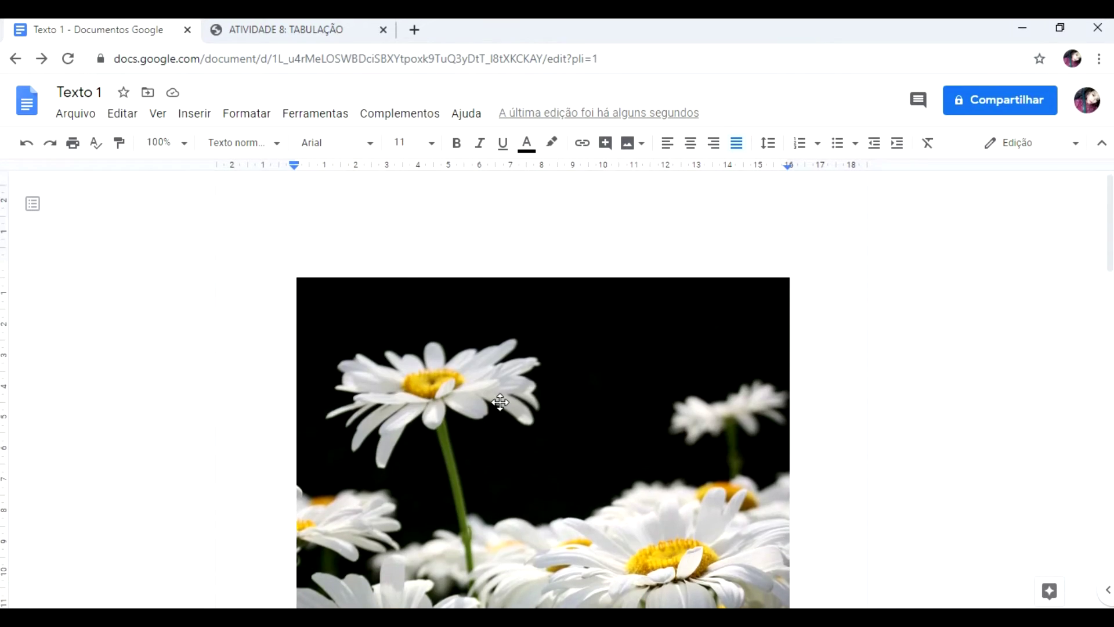
{"action": "scroll", "coordinate": [500, 402], "scroll_direction": "down", "scroll_amount": 8}
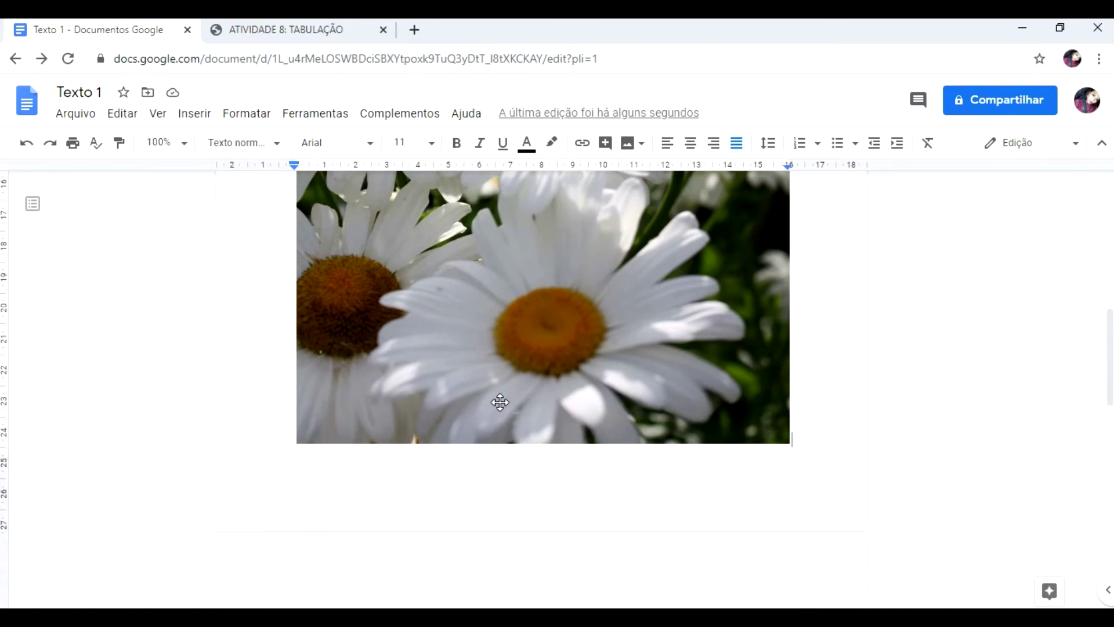
{"action": "scroll", "coordinate": [500, 402], "scroll_direction": "up", "scroll_amount": 8}
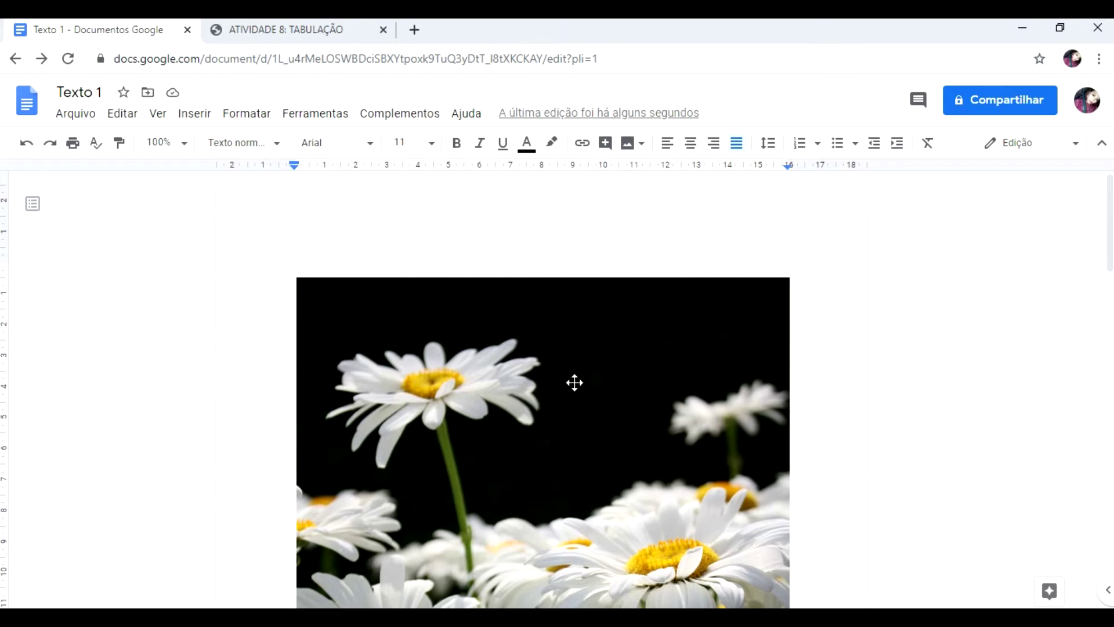
{"action": "left_click", "coordinate": [585, 341]}
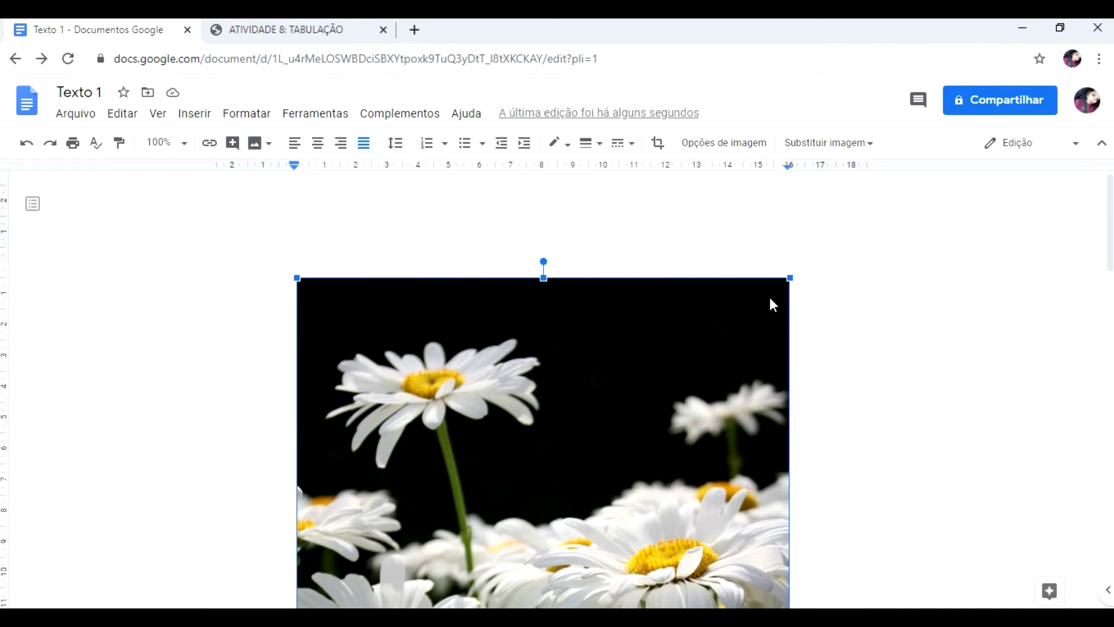
{"action": "scroll", "coordinate": [550, 268], "scroll_direction": "down", "scroll_amount": 2}
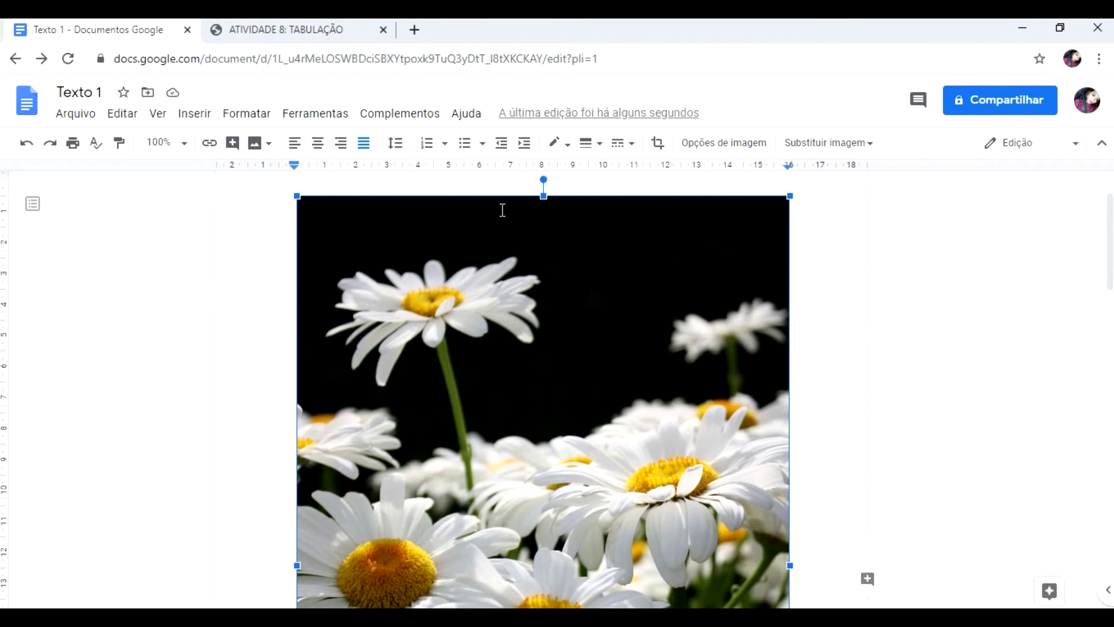
{"action": "scroll", "coordinate": [681, 318], "scroll_direction": "down", "scroll_amount": 8}
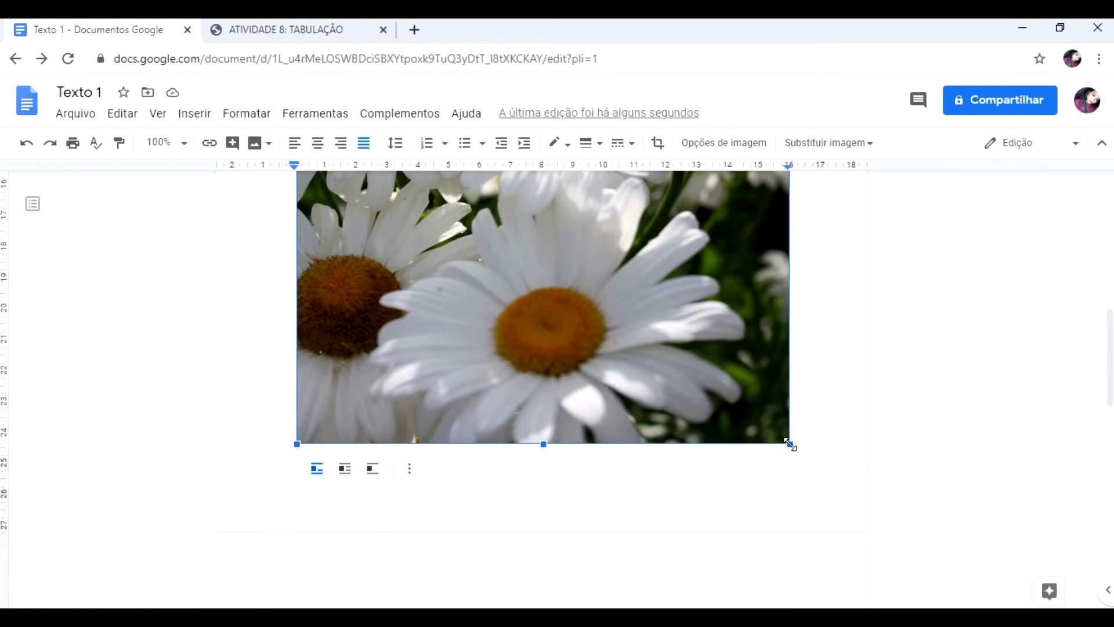
{"action": "left_click_drag", "start_coordinate": [789, 443], "coordinate": [595, 266]}
{"action": "scroll", "coordinate": [603, 290], "scroll_direction": "up", "scroll_amount": 10}
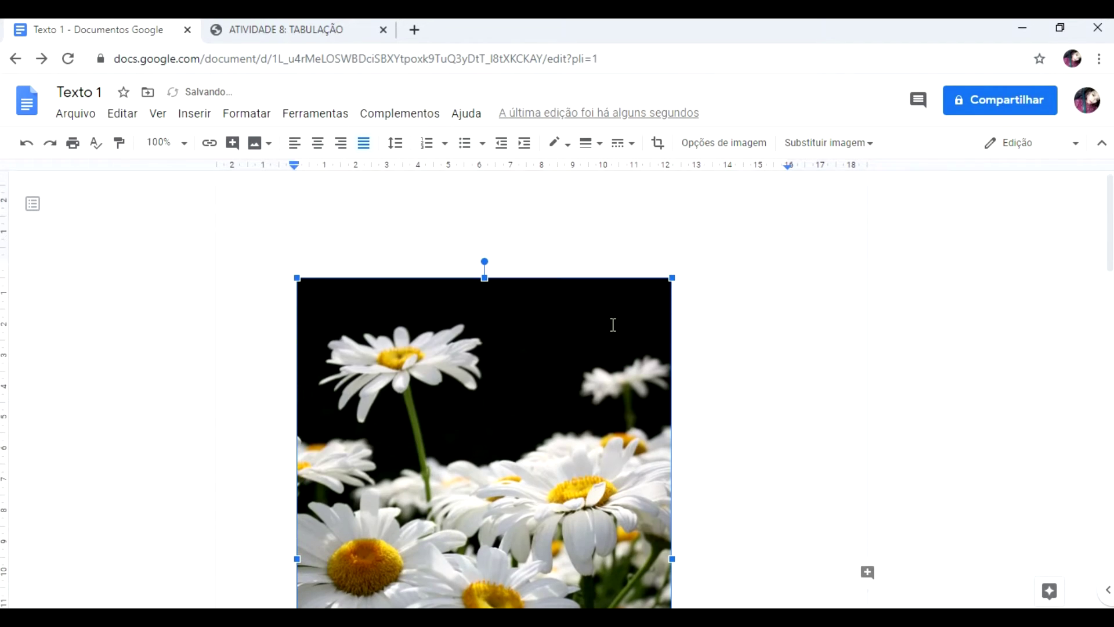
Step: Reduce the daisy image proportionally again, to about 9 cm wide
{"action": "scroll", "coordinate": [620, 342], "scroll_direction": "down", "scroll_amount": 4}
{"action": "scroll", "coordinate": [627, 357], "scroll_direction": "down", "scroll_amount": 4}
{"action": "scroll", "coordinate": [609, 371], "scroll_direction": "up", "scroll_amount": 5}
{"action": "scroll", "coordinate": [614, 365], "scroll_direction": "down", "scroll_amount": 5}
{"action": "scroll", "coordinate": [644, 440], "scroll_direction": "down", "scroll_amount": 1}
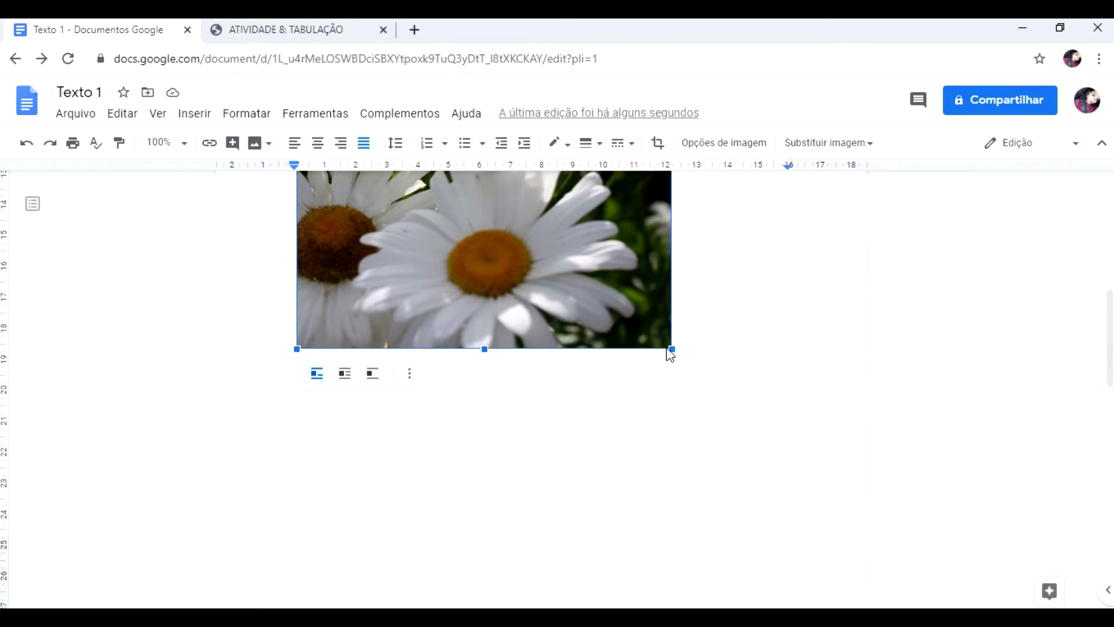
{"action": "left_click_drag", "start_coordinate": [672, 350], "coordinate": [494, 197]}
Step: Scale the daisy image down further, to about 3.4 cm wide
{"action": "scroll", "coordinate": [534, 273], "scroll_direction": "up", "scroll_amount": 5}
{"action": "scroll", "coordinate": [548, 312], "scroll_direction": "up", "scroll_amount": 3}
{"action": "scroll", "coordinate": [557, 335], "scroll_direction": "down", "scroll_amount": 3}
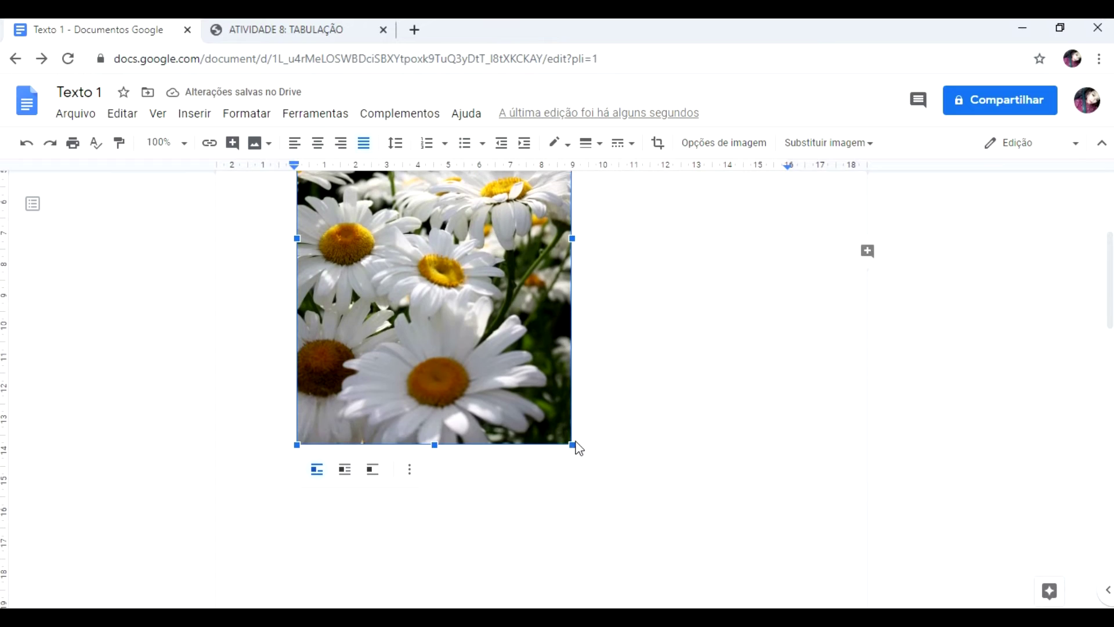
{"action": "left_click_drag", "start_coordinate": [566, 433], "coordinate": [454, 356]}
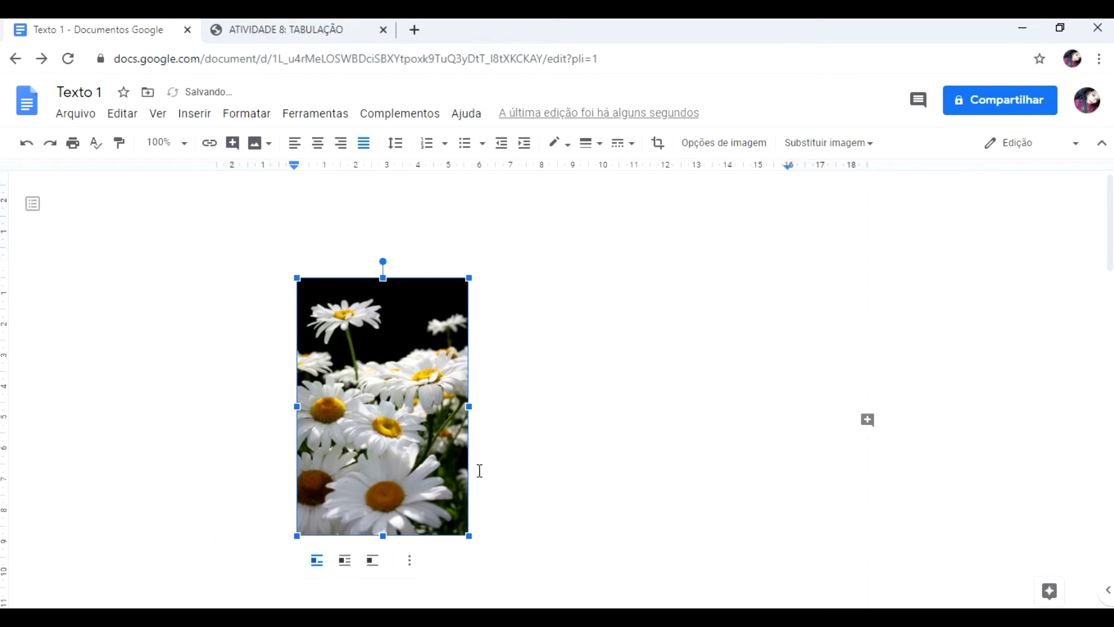
{"action": "left_click_drag", "start_coordinate": [469, 535], "coordinate": [388, 436]}
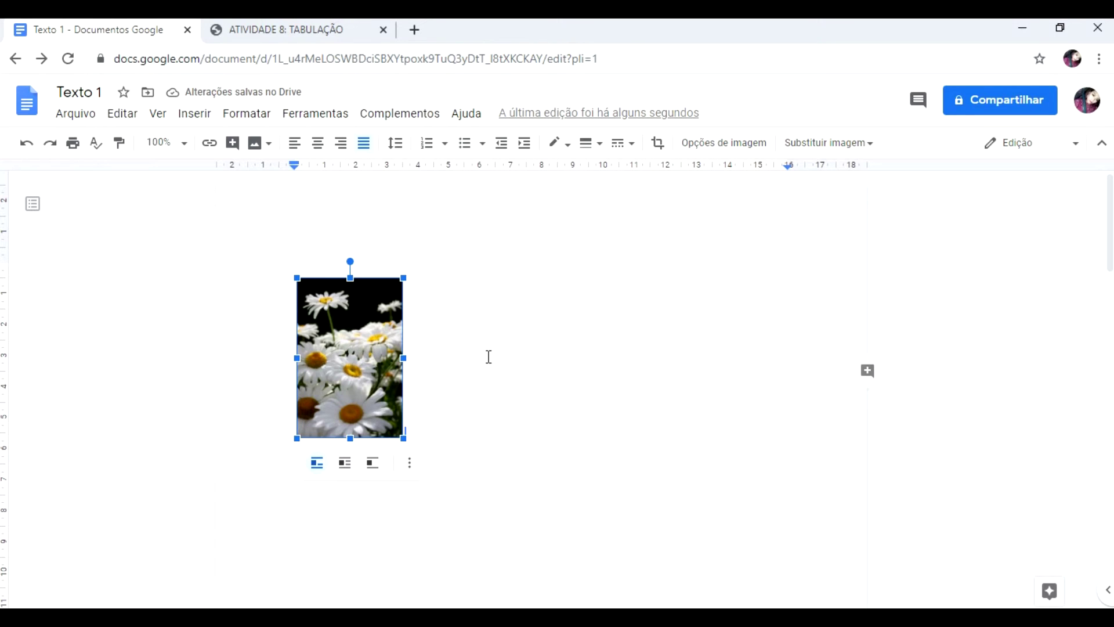
{"action": "left_click", "coordinate": [455, 377]}
{"action": "left_click", "coordinate": [383, 400]}
{"action": "left_click", "coordinate": [410, 462]}
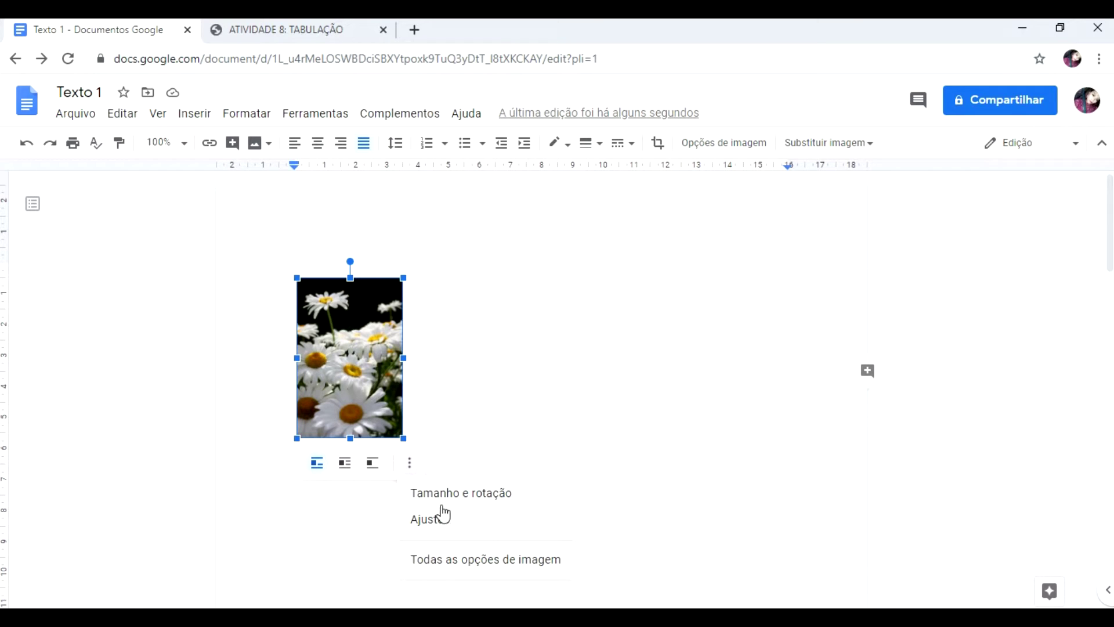
{"action": "right_click", "coordinate": [354, 364]}
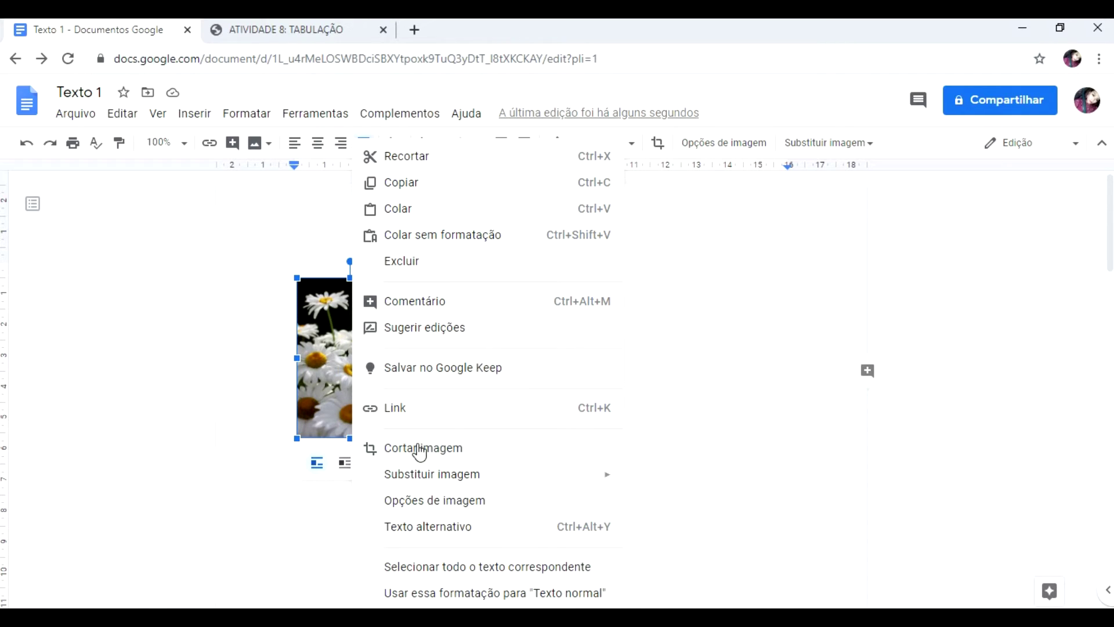
{"action": "left_click", "coordinate": [338, 389]}
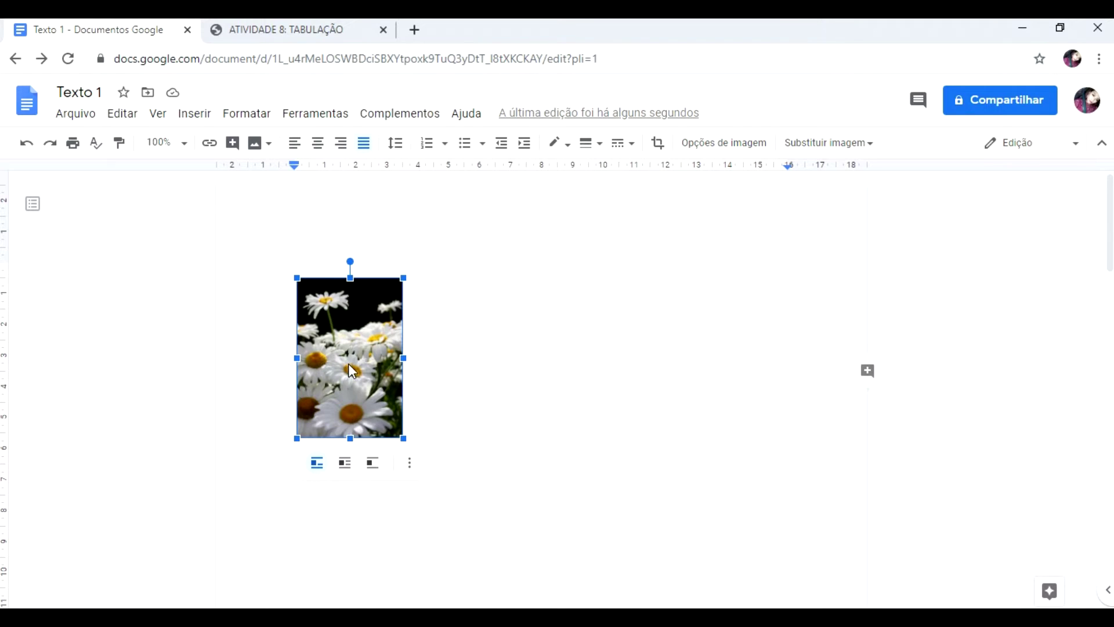
Step: Crop the upper and lower parts of the daisy image, leaving a strip about 2.5 cm high
{"action": "right_click", "coordinate": [353, 371]}
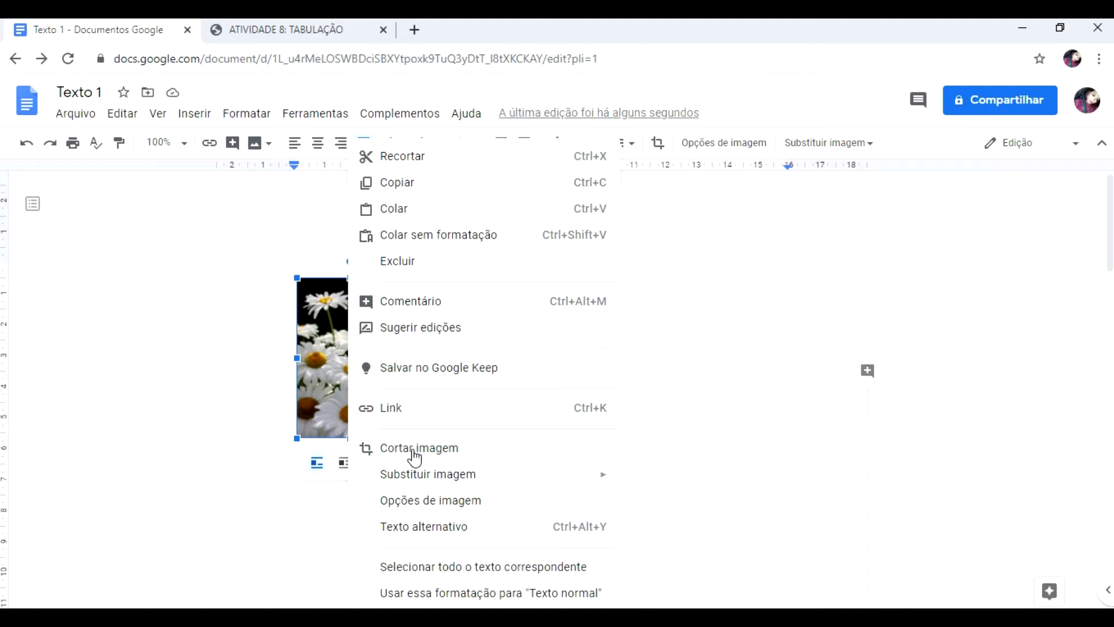
{"action": "left_click", "coordinate": [415, 457]}
{"action": "left_click_drag", "start_coordinate": [350, 280], "coordinate": [354, 322]}
{"action": "left_click_drag", "start_coordinate": [351, 375], "coordinate": [361, 353]}
{"action": "right_click", "coordinate": [360, 352]}
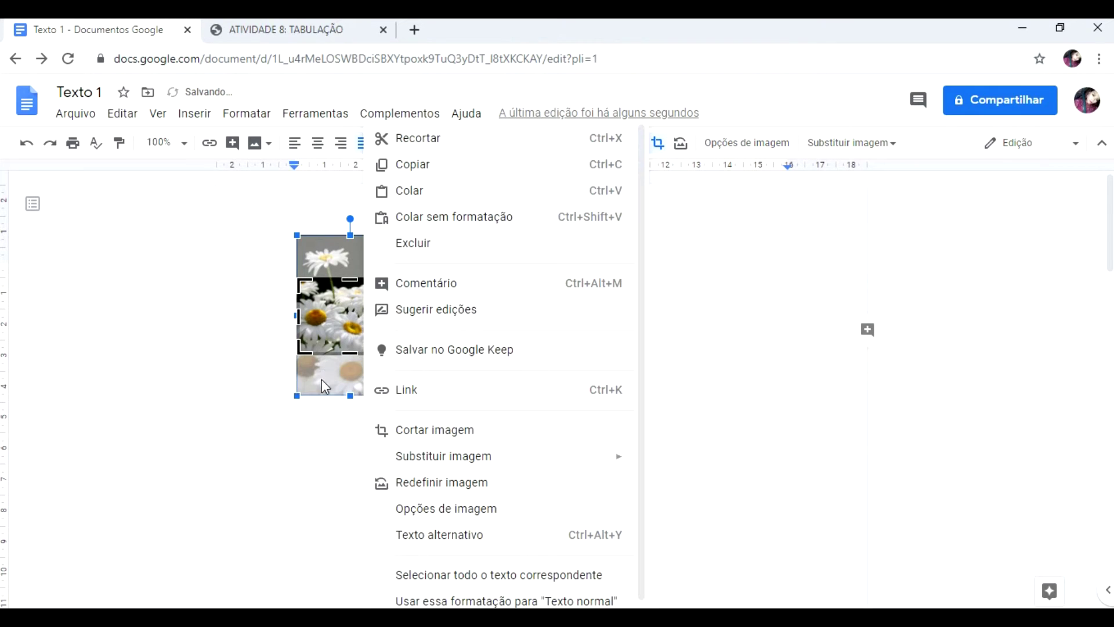
{"action": "left_click", "coordinate": [338, 432]}
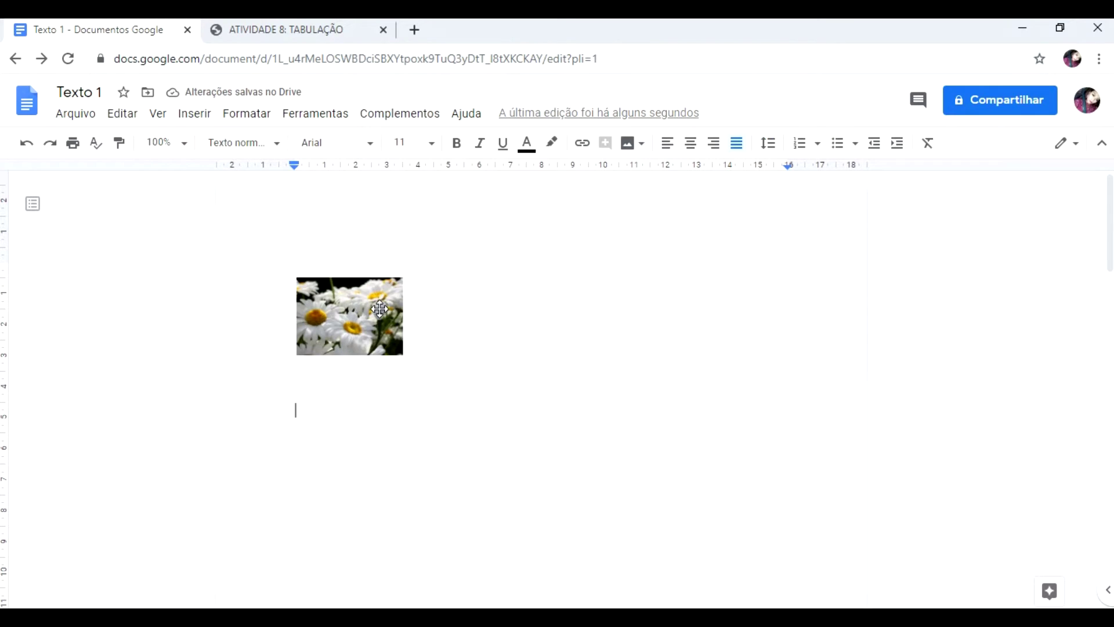
Step: Set the cropped image's width to 3.84 cm in the size and rotation options, keeping its proportions locked
{"action": "left_click", "coordinate": [380, 308]}
{"action": "left_click", "coordinate": [411, 383]}
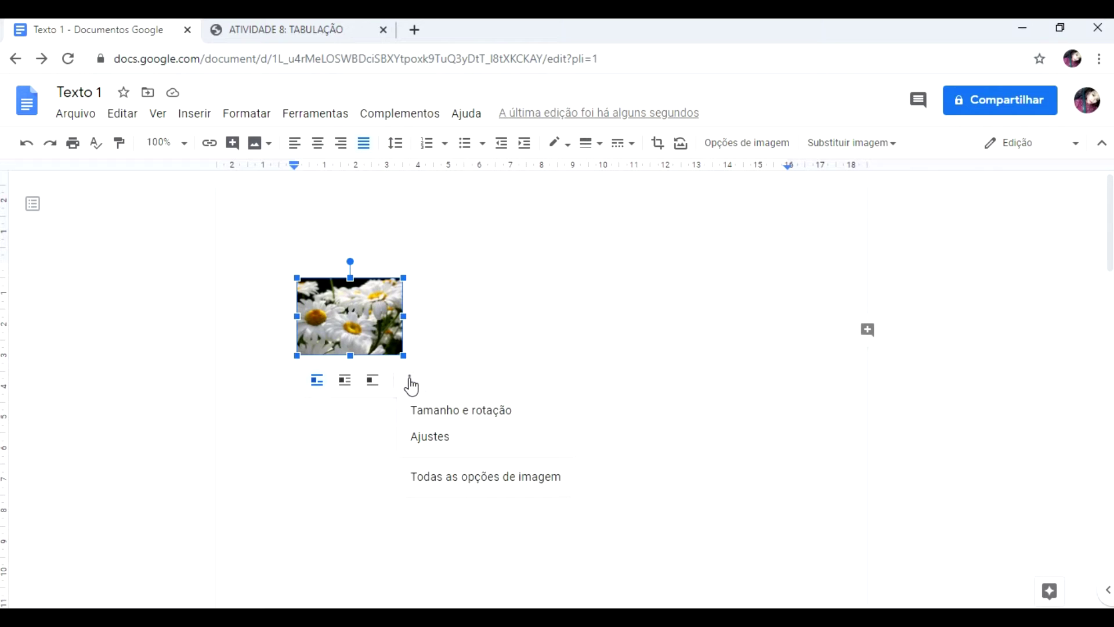
{"action": "left_click", "coordinate": [452, 411]}
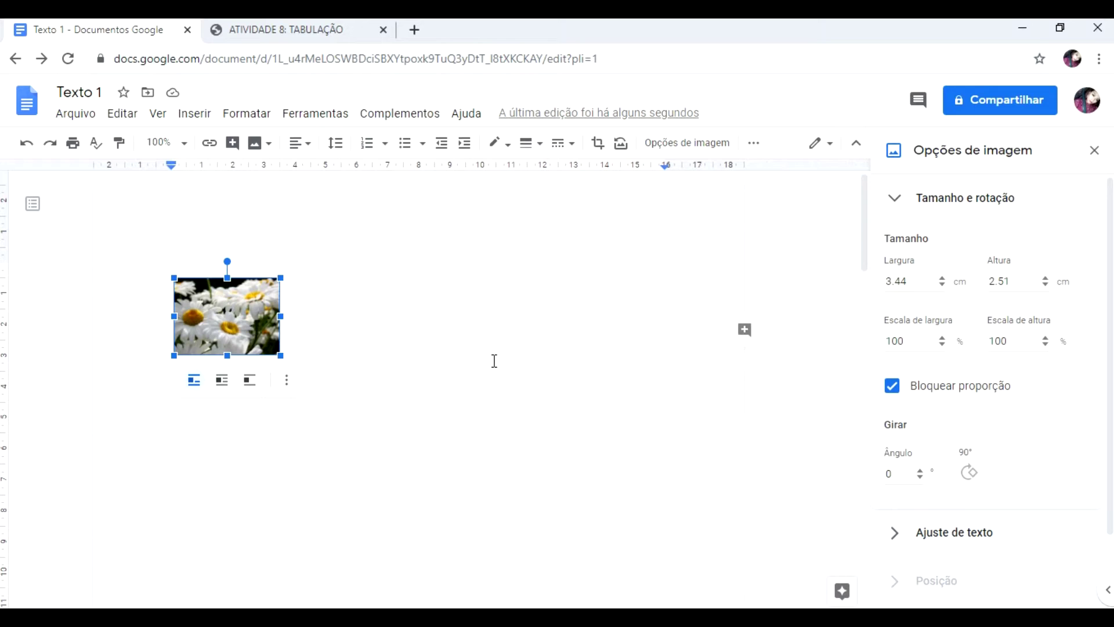
{"action": "left_click", "coordinate": [943, 278]}
{"action": "left_click", "coordinate": [943, 278]}
{"action": "left_click", "coordinate": [943, 278]}
{"action": "left_click", "coordinate": [943, 278]}
{"action": "left_click", "coordinate": [943, 278]}
{"action": "left_click", "coordinate": [943, 278]}
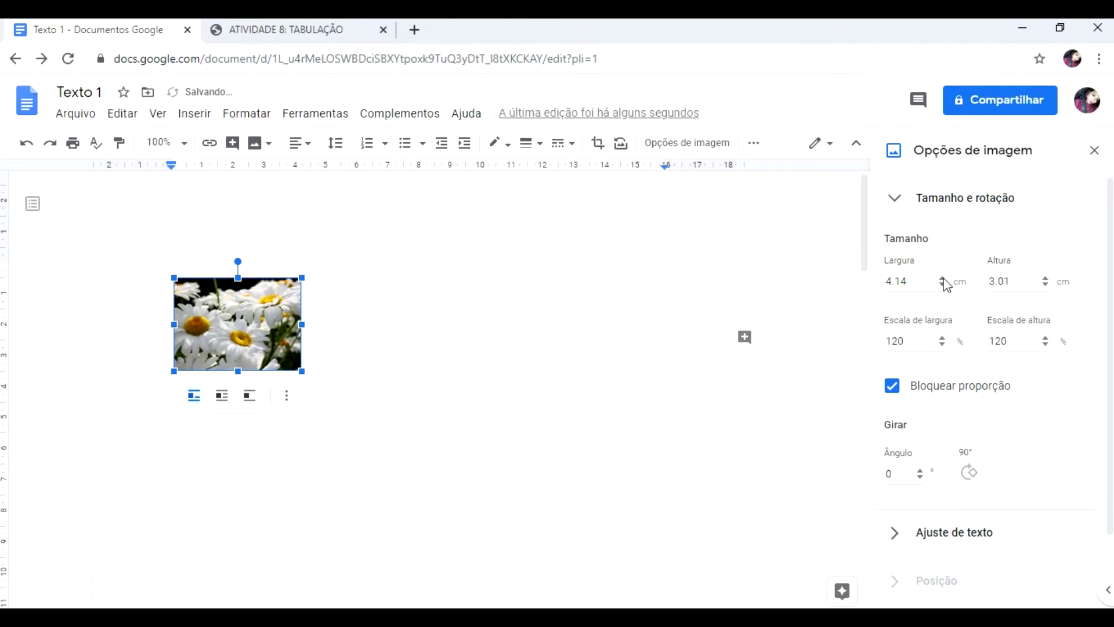
{"action": "left_click", "coordinate": [944, 278]}
{"action": "left_click", "coordinate": [943, 278]}
{"action": "left_click", "coordinate": [942, 285]}
{"action": "left_click", "coordinate": [942, 285]}
{"action": "left_click", "coordinate": [942, 285]}
{"action": "left_click", "coordinate": [942, 285]}
{"action": "left_click", "coordinate": [943, 285]}
{"action": "left_click", "coordinate": [942, 285]}
{"action": "left_click", "coordinate": [942, 285]}
{"action": "left_click", "coordinate": [942, 285]}
{"action": "left_click", "coordinate": [943, 278]}
{"action": "left_click", "coordinate": [943, 278]}
{"action": "left_click", "coordinate": [944, 278]}
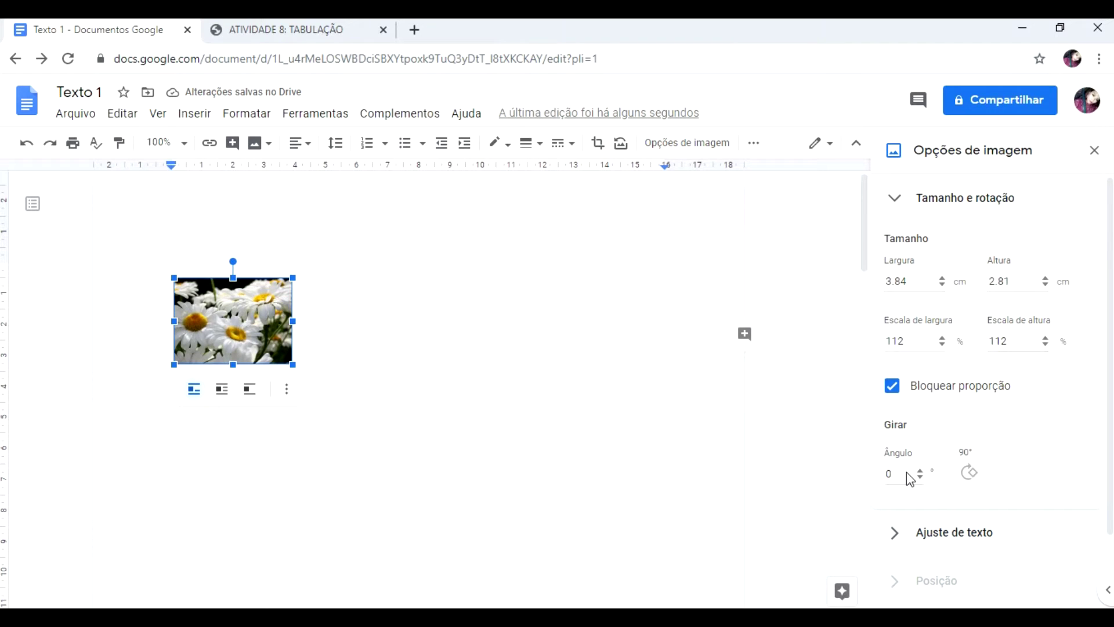
Step: Rotate the image through a full turn in 90° increments
{"action": "left_click", "coordinate": [969, 475]}
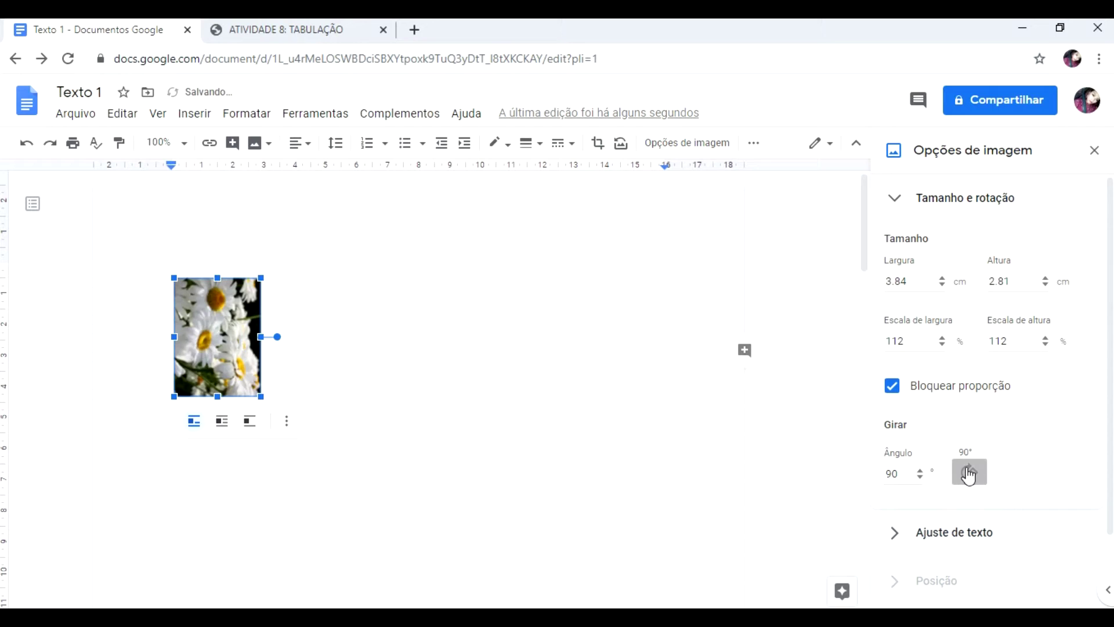
{"action": "left_click", "coordinate": [968, 474]}
{"action": "left_click", "coordinate": [969, 475]}
{"action": "left_click", "coordinate": [969, 475]}
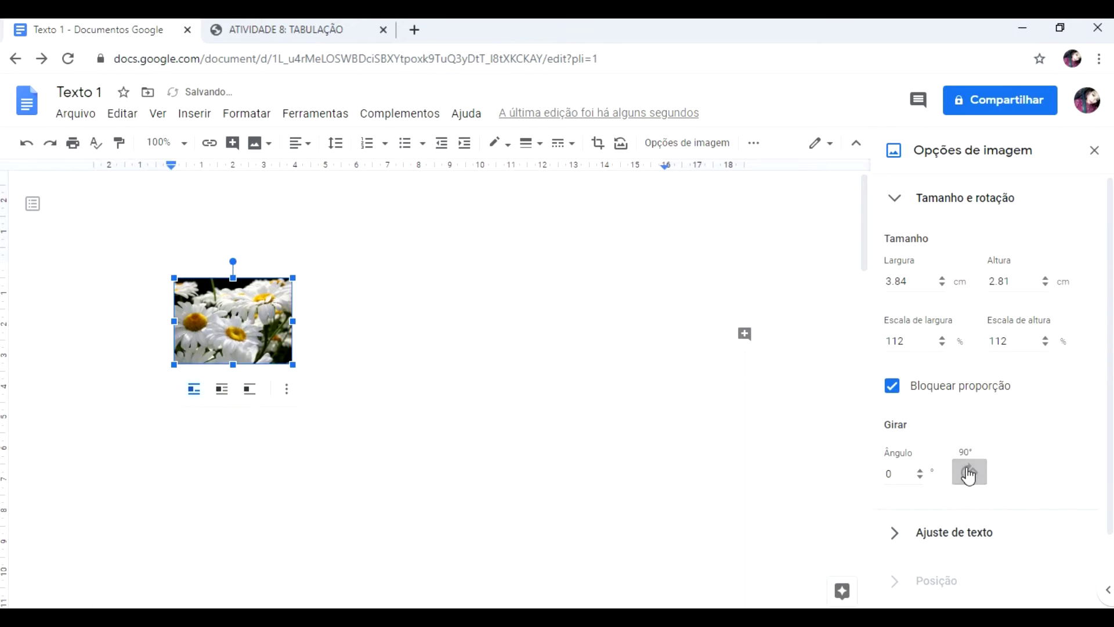
Step: Review the image's text wrapping styles, and close the image options
{"action": "scroll", "coordinate": [995, 508], "scroll_direction": "down", "scroll_amount": 2}
{"action": "scroll", "coordinate": [994, 506], "scroll_direction": "down", "scroll_amount": 1}
{"action": "scroll", "coordinate": [986, 512], "scroll_direction": "up", "scroll_amount": 2}
{"action": "scroll", "coordinate": [980, 516], "scroll_direction": "down", "scroll_amount": 2}
{"action": "left_click", "coordinate": [938, 450]}
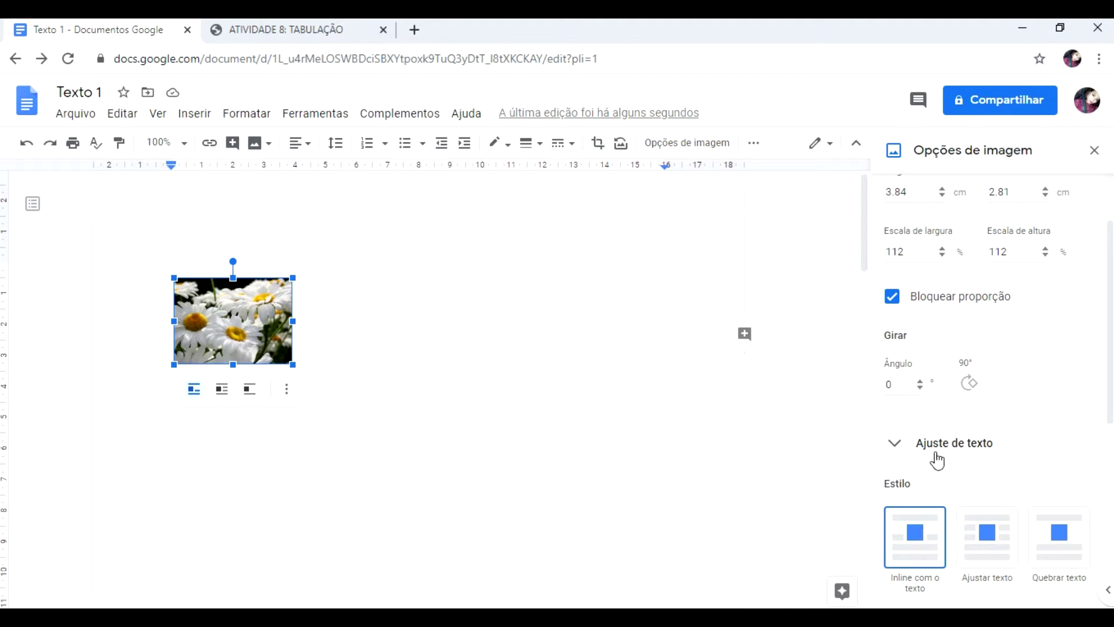
{"action": "left_click", "coordinate": [931, 445]}
{"action": "left_click", "coordinate": [1094, 151]}
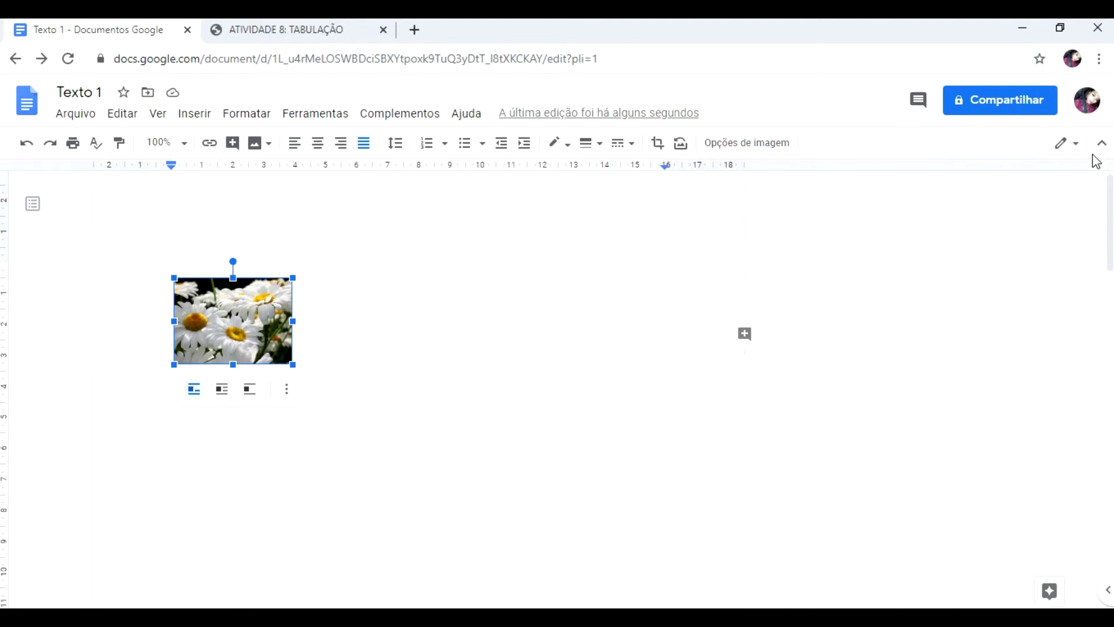
Step: Move the daisy image from above the story to the end of the fourth paragraph, inline with the text
{"action": "left_click", "coordinate": [440, 468]}
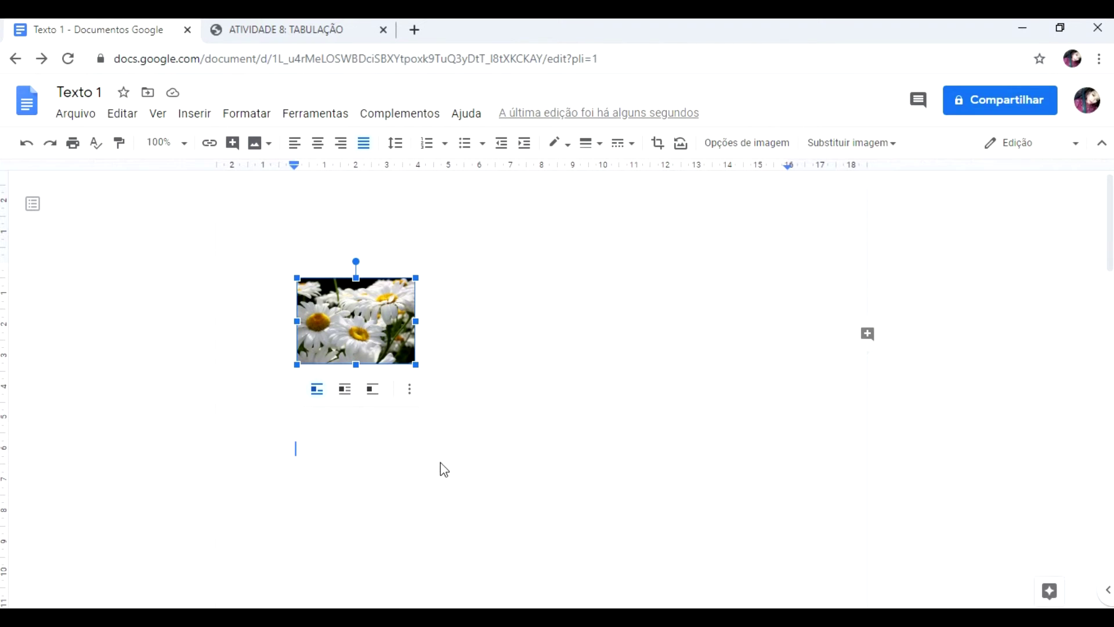
{"action": "key", "text": "ctrl+v"}
{"action": "left_click", "coordinate": [481, 526]}
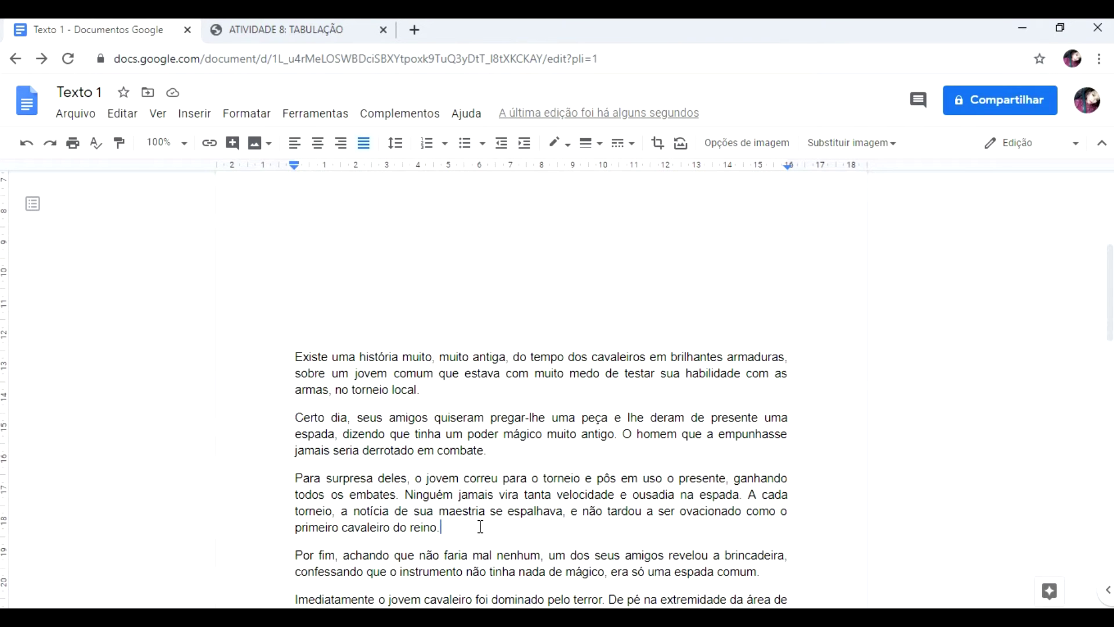
{"action": "key", "text": "ctrl+v"}
{"action": "scroll", "coordinate": [542, 465], "scroll_direction": "down", "scroll_amount": 3}
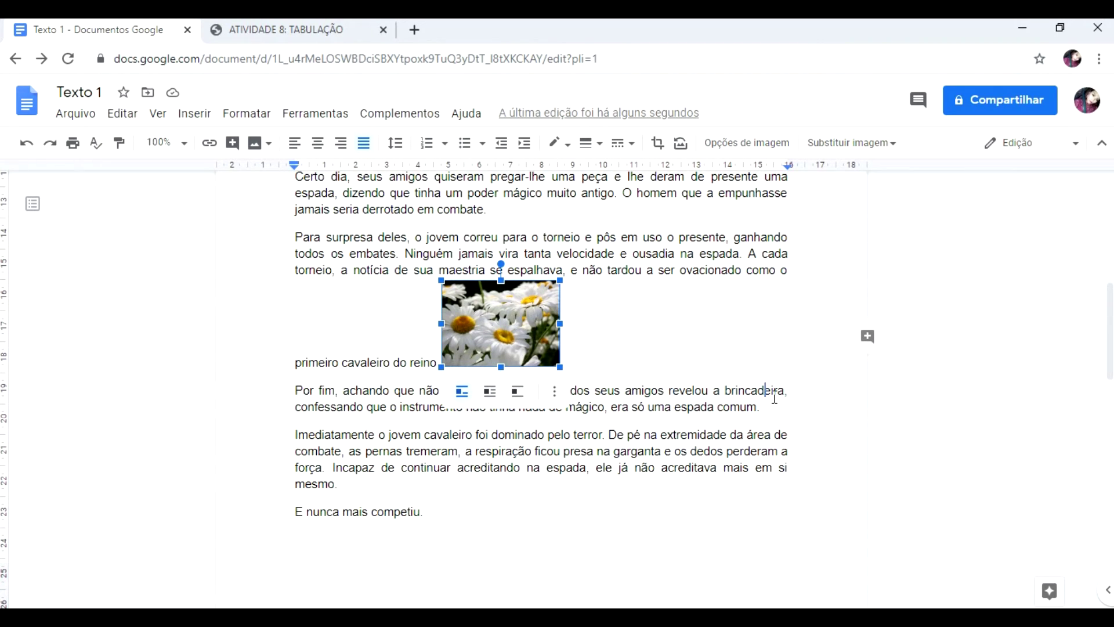
{"action": "left_click_drag", "start_coordinate": [779, 406], "coordinate": [779, 407]}
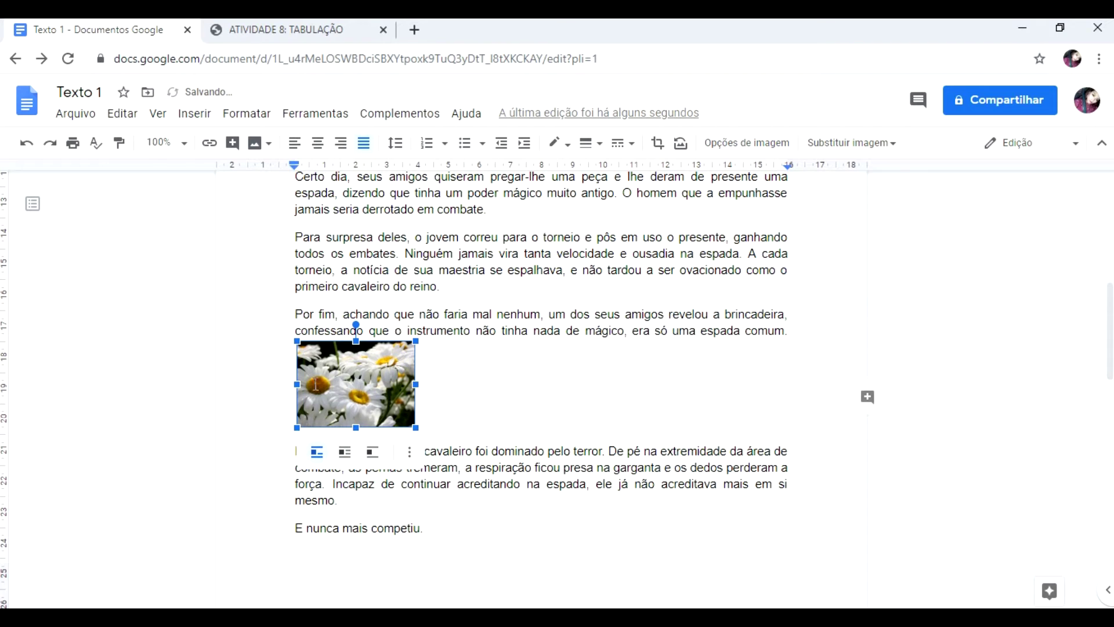
Step: Try text wrapping with the image beside the third paragraph, and the break-text style with it placed among the second paragraph's lines
{"action": "left_click", "coordinate": [344, 451]}
{"action": "left_click_drag", "start_coordinate": [354, 387], "coordinate": [364, 268]}
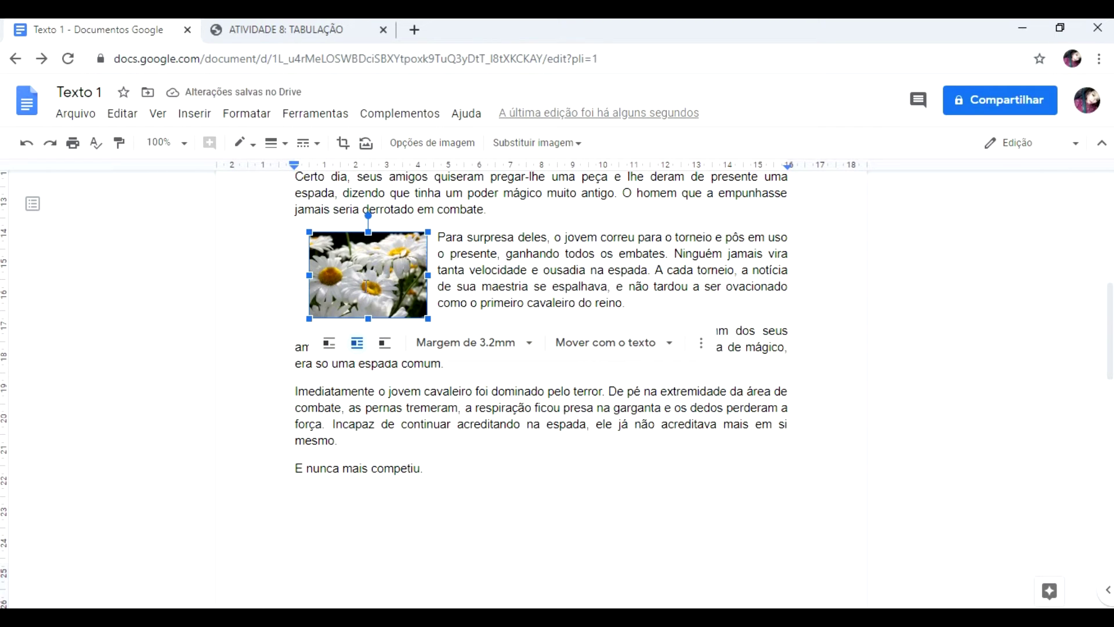
{"action": "left_click_drag", "start_coordinate": [367, 291], "coordinate": [446, 260]}
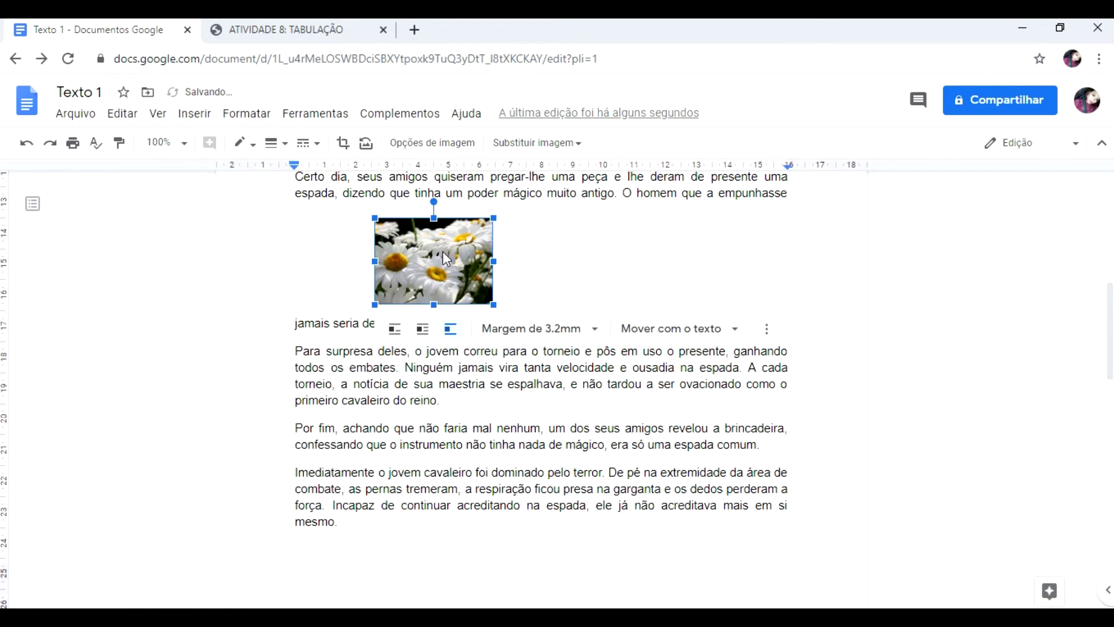
{"action": "scroll", "coordinate": [445, 255], "scroll_direction": "up", "scroll_amount": 5}
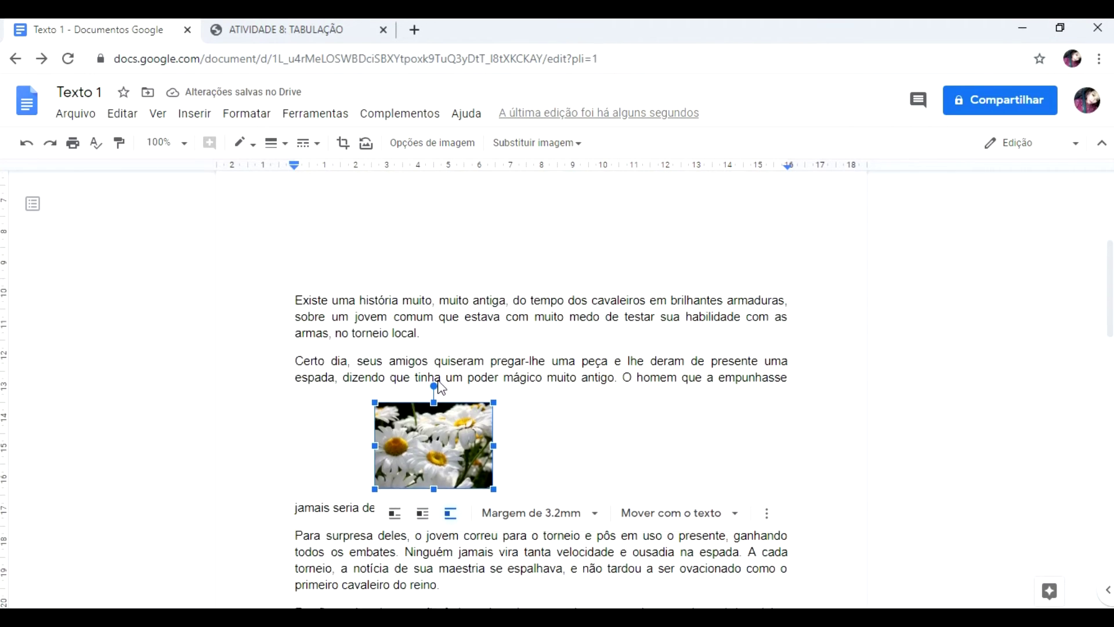
{"action": "scroll", "coordinate": [447, 461], "scroll_direction": "down", "scroll_amount": 4}
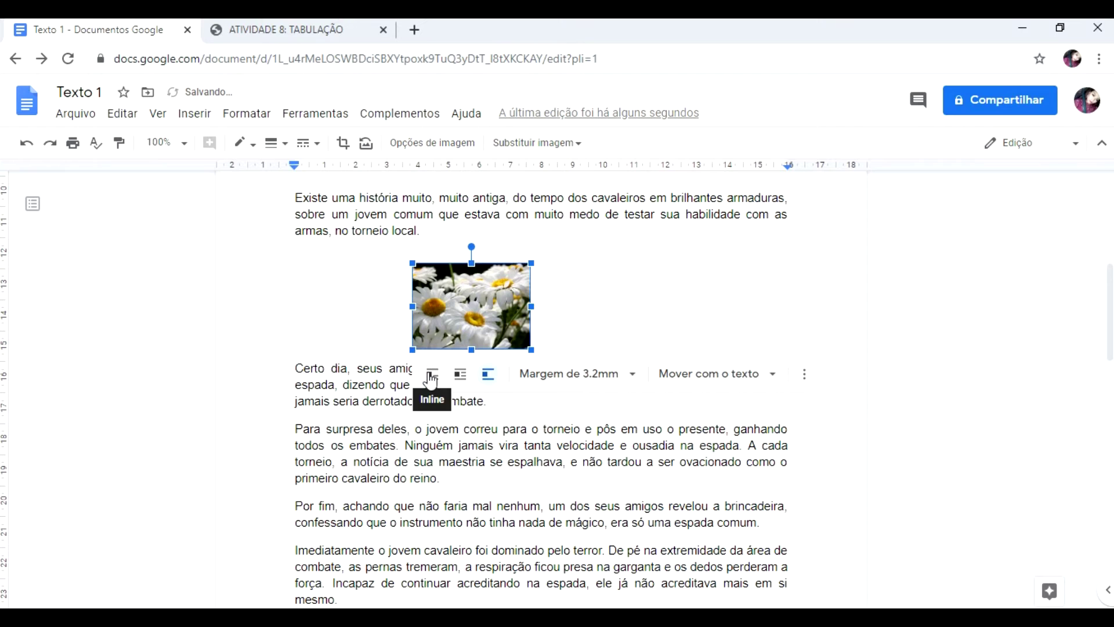
Step: Set the daisy image to wrap text and place it at the right margin beside the fourth and fifth paragraphs
{"action": "left_click", "coordinate": [463, 383]}
{"action": "left_click_drag", "start_coordinate": [450, 321], "coordinate": [709, 462]}
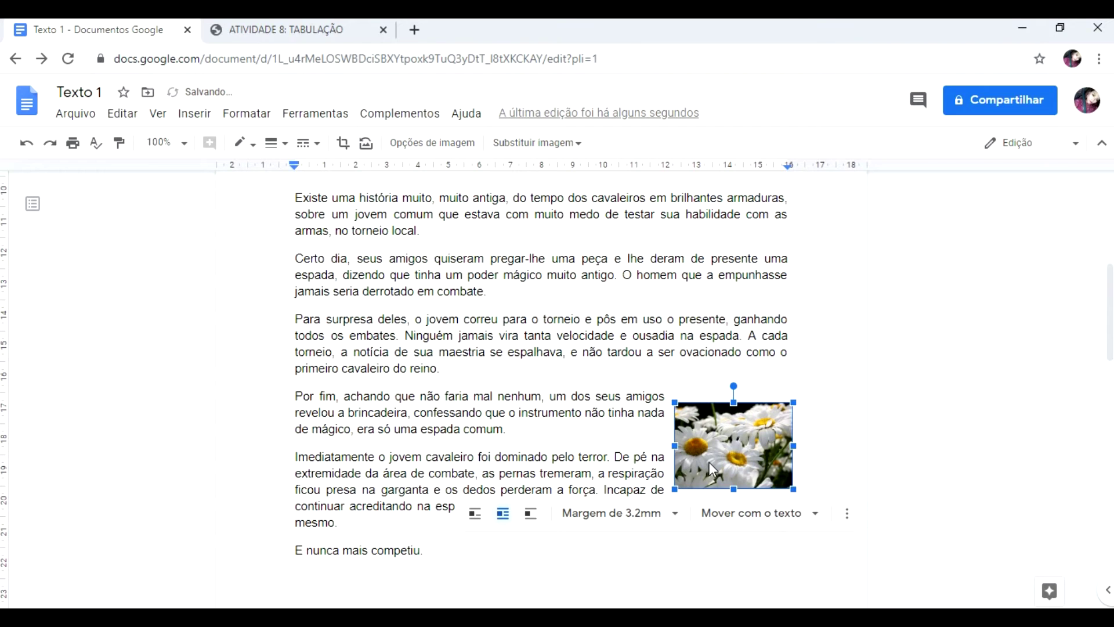
{"action": "left_click", "coordinate": [621, 489]}
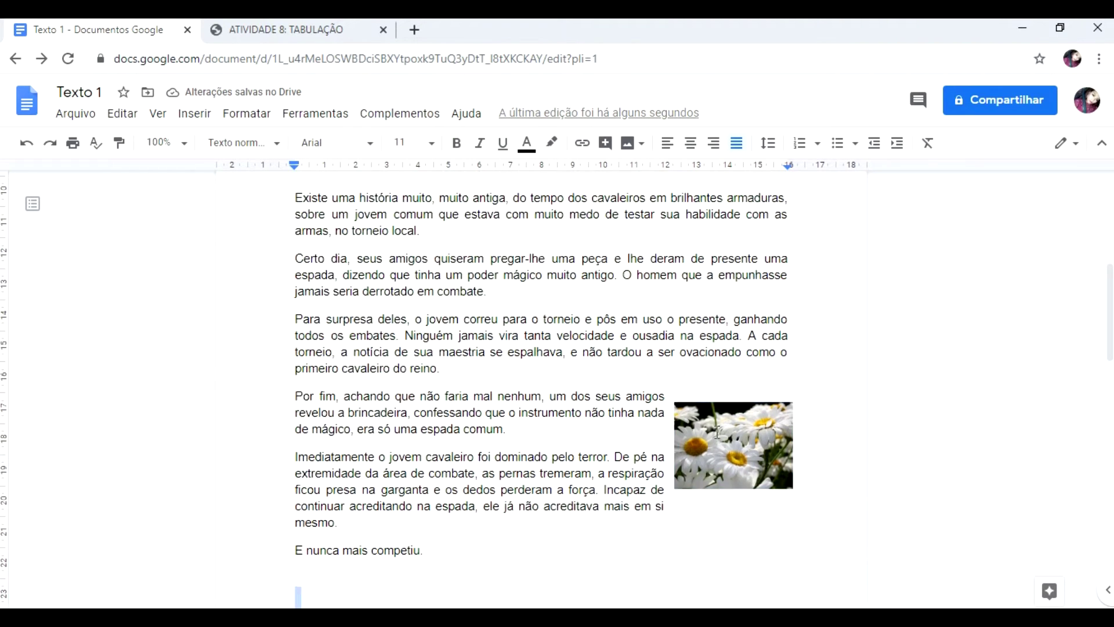
{"action": "scroll", "coordinate": [714, 482], "scroll_direction": "up", "scroll_amount": 3}
{"action": "scroll", "coordinate": [680, 412], "scroll_direction": "down", "scroll_amount": 2}
{"action": "scroll", "coordinate": [680, 412], "scroll_direction": "up", "scroll_amount": 5}
{"action": "left_click", "coordinate": [207, 123]}
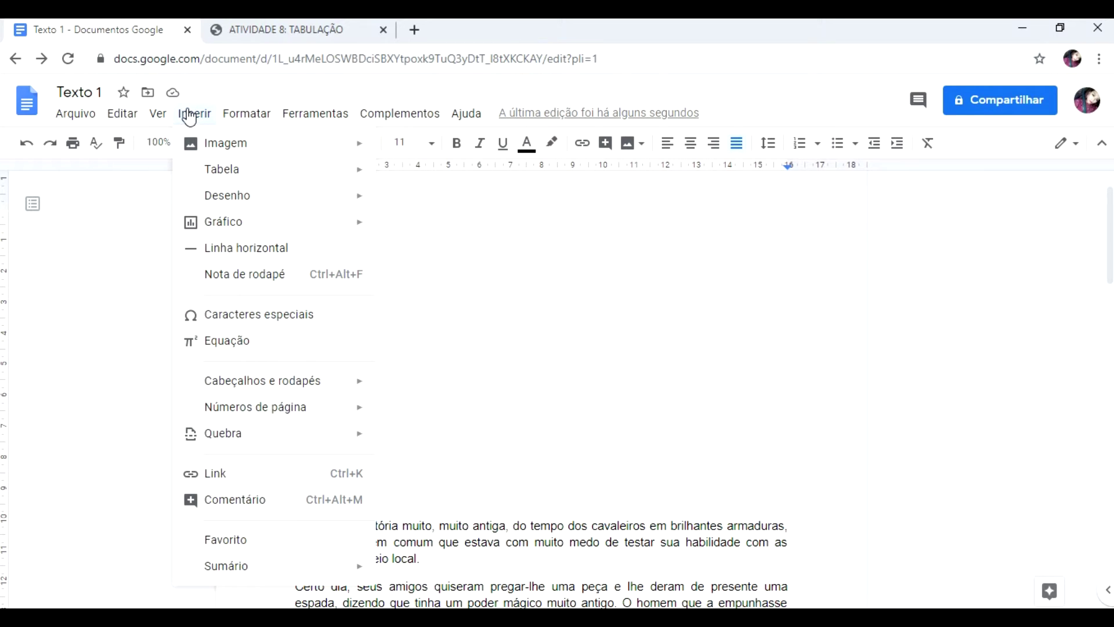
{"action": "mouse_move", "coordinate": [217, 124]}
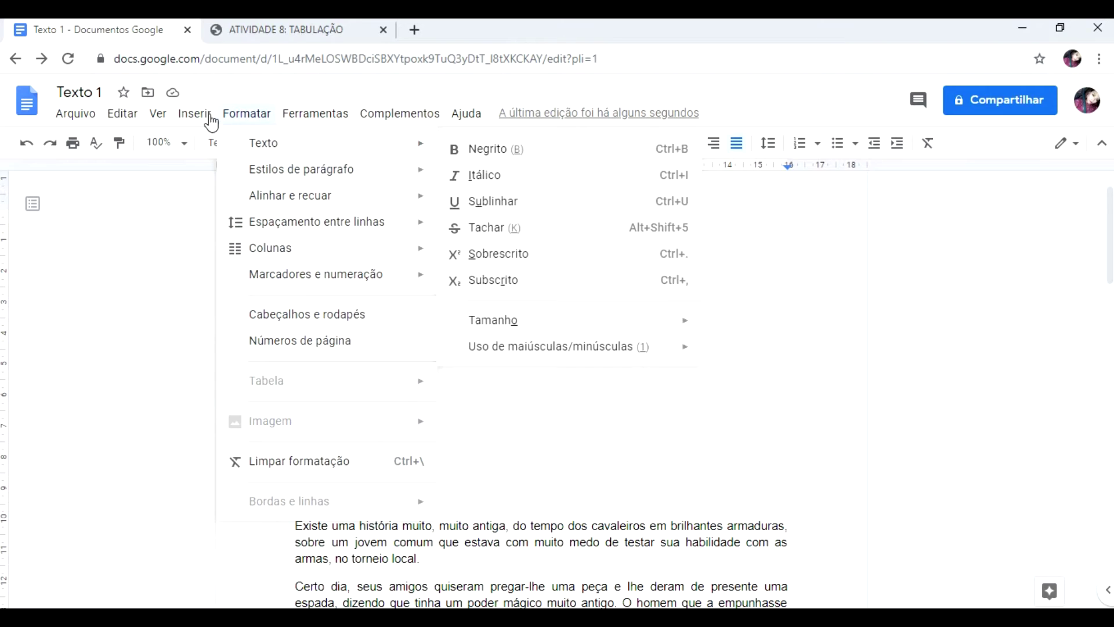
{"action": "mouse_move", "coordinate": [266, 149]}
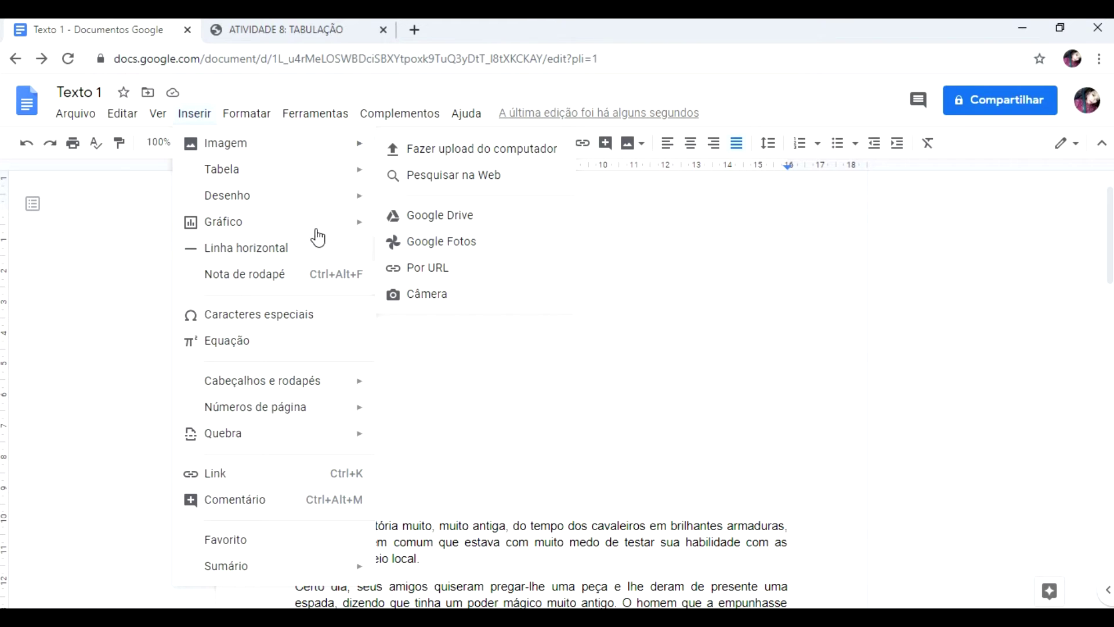
{"action": "mouse_move", "coordinate": [351, 168]}
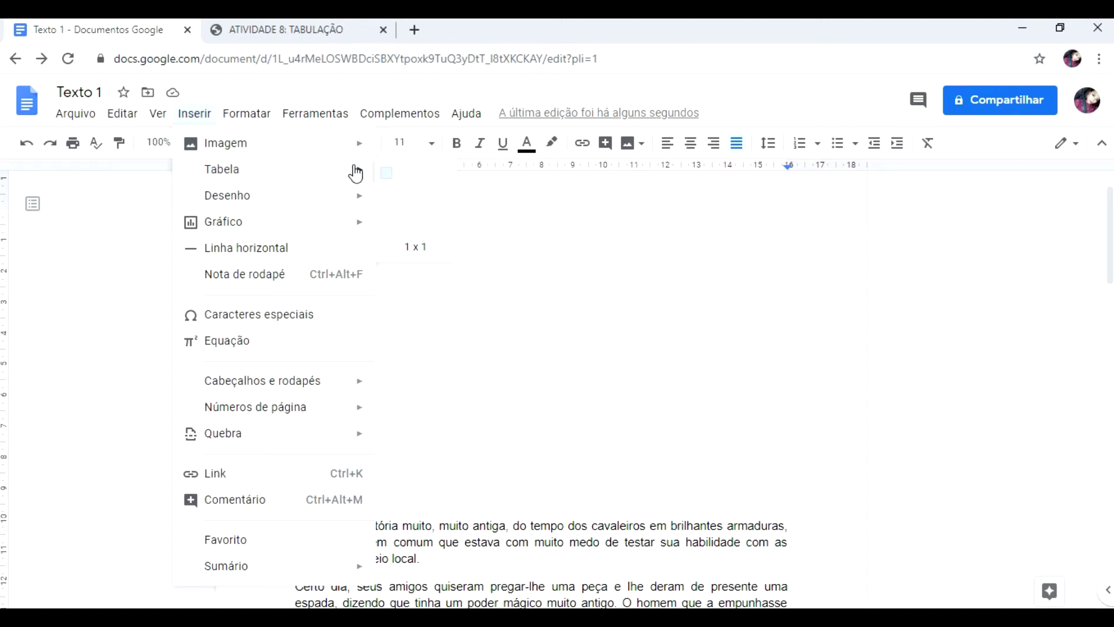
Step: Insert a table of six columns by two rows in the blank area above the story
{"action": "left_click", "coordinate": [634, 326]}
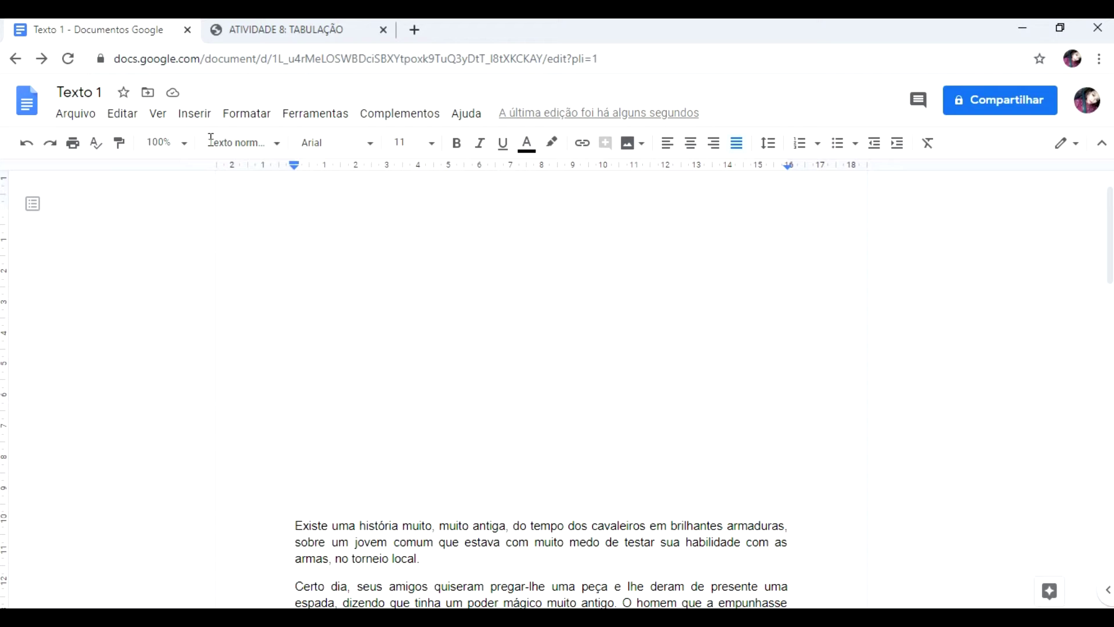
{"action": "left_click", "coordinate": [181, 118]}
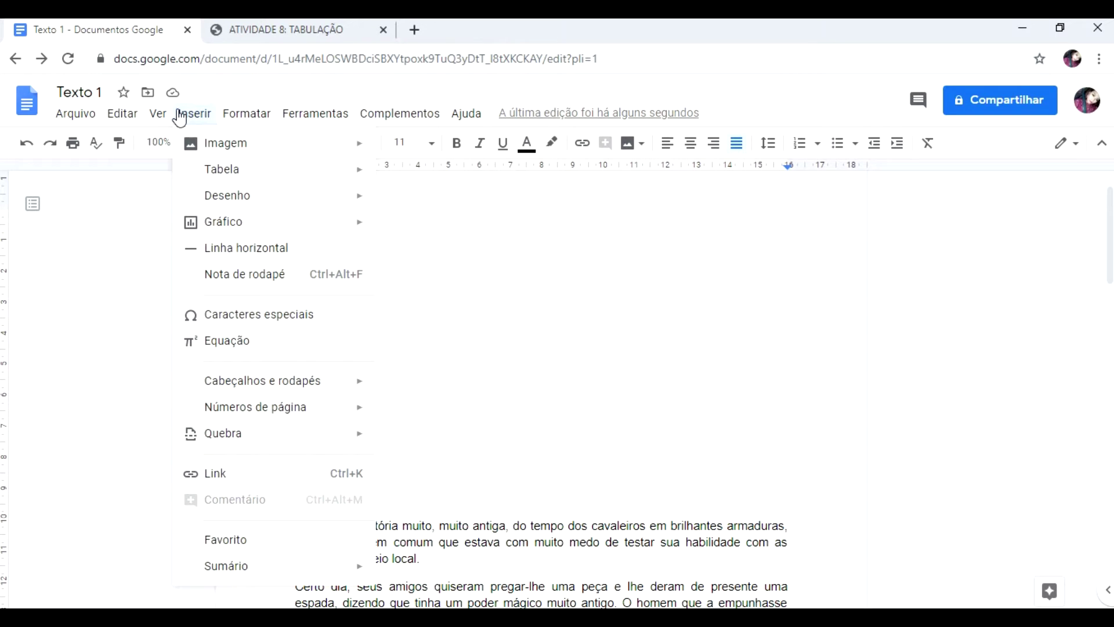
{"action": "mouse_move", "coordinate": [298, 172]}
{"action": "left_click", "coordinate": [462, 194]}
{"action": "scroll", "coordinate": [458, 377], "scroll_direction": "down", "scroll_amount": 5}
{"action": "scroll", "coordinate": [460, 378], "scroll_direction": "up", "scroll_amount": 5}
{"action": "scroll", "coordinate": [461, 378], "scroll_direction": "up", "scroll_amount": 1}
{"action": "left_click_drag", "start_coordinate": [405, 413], "coordinate": [496, 415]}
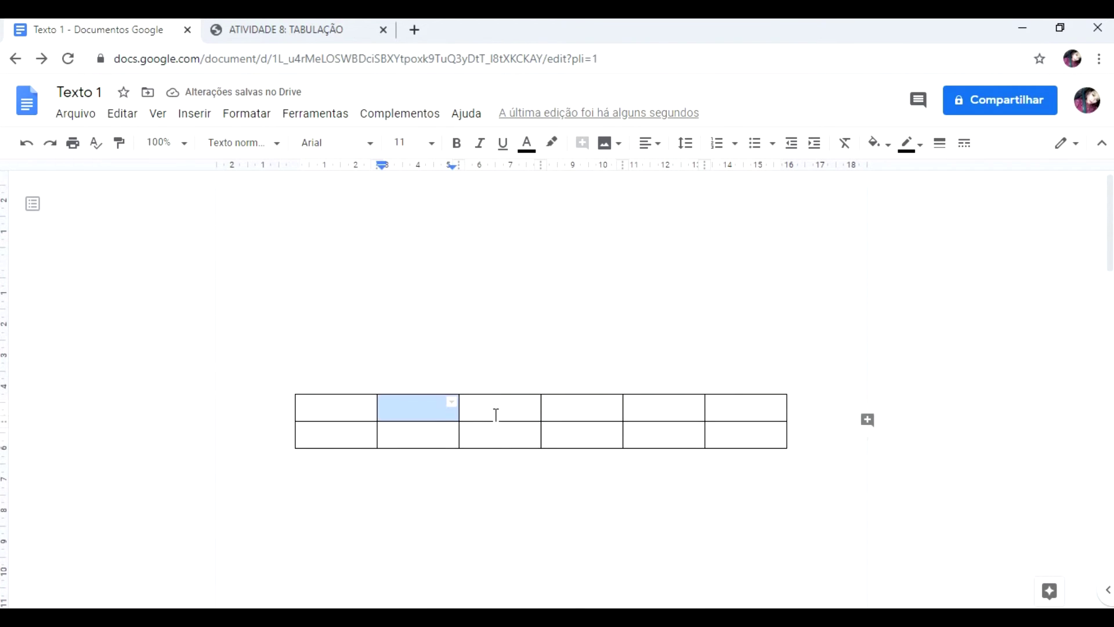
Step: Enter "Aula 1" and "Aula 2" in the first two cells of the table's top row
{"action": "left_click", "coordinate": [344, 410]}
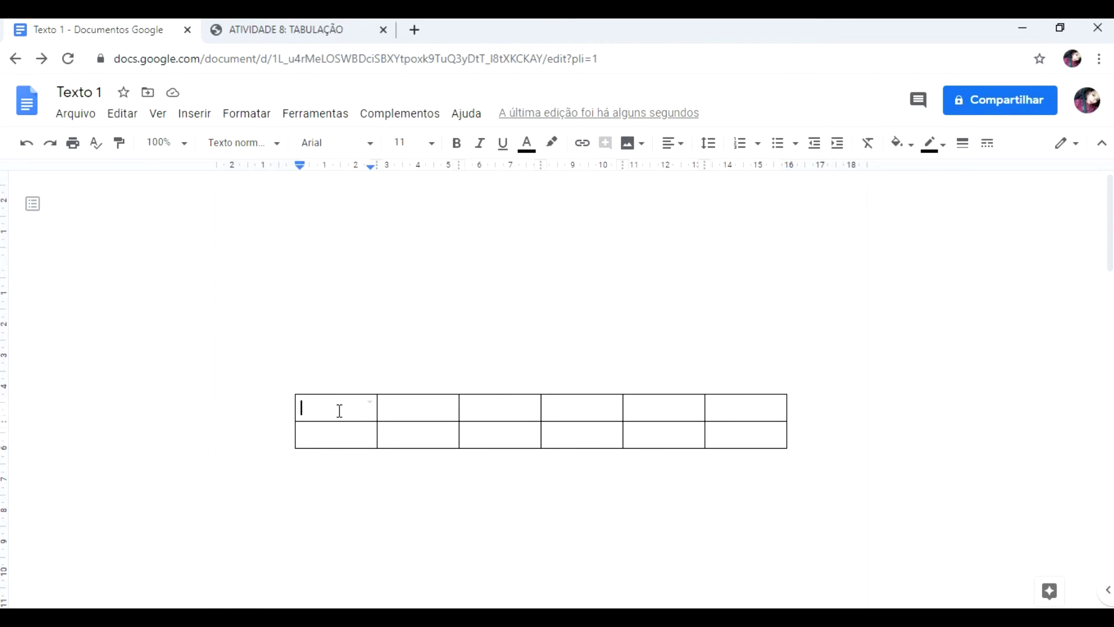
{"action": "type", "text": "Au"}
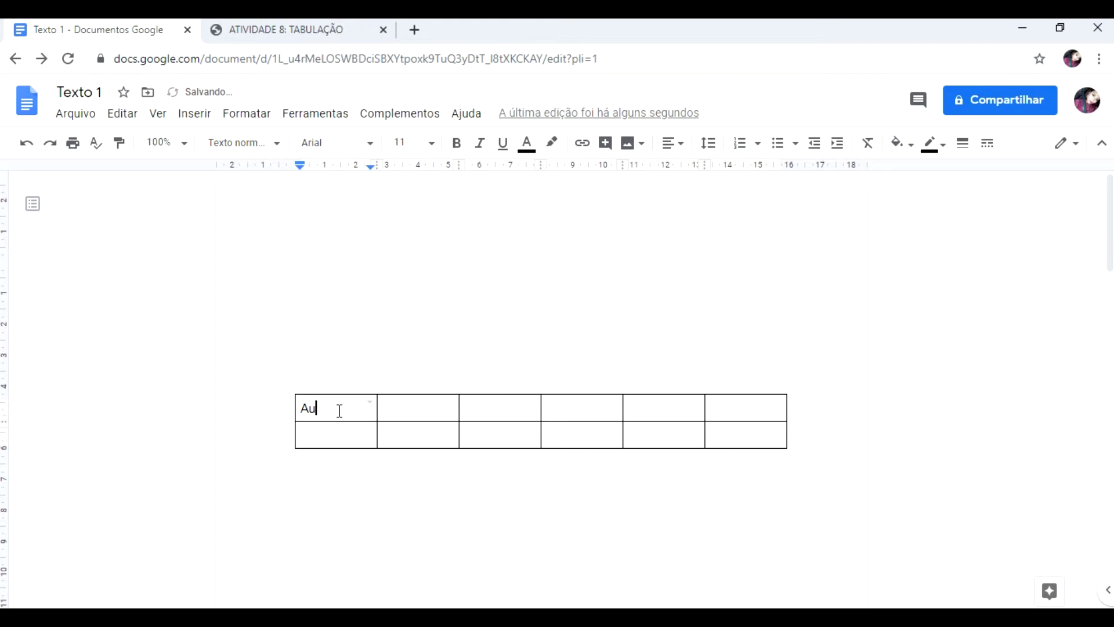
{"action": "type", "text": "la 1"}
{"action": "key", "text": "Tab"}
{"action": "left_click", "coordinate": [413, 410]}
{"action": "type", "text": "A"}
{"action": "key", "text": "Tab"}
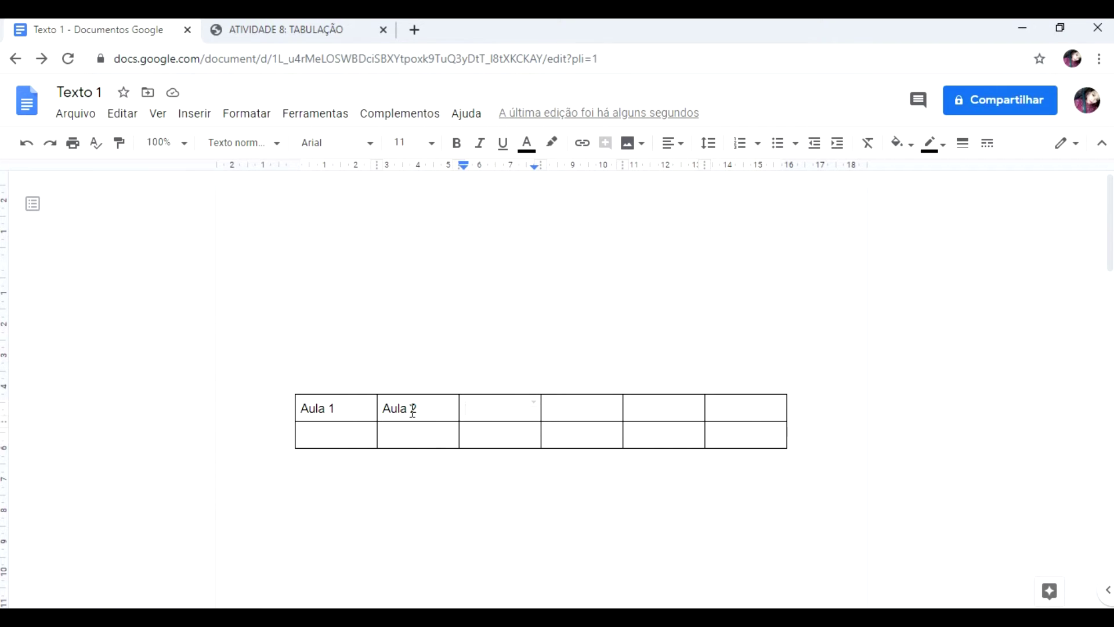
Step: Enter "Aula 3" in the third cell of the table's top row
{"action": "key", "text": "Tab"}
{"action": "left_click", "coordinate": [486, 411]}
{"action": "left_click", "coordinate": [439, 436]}
{"action": "left_click", "coordinate": [486, 409]}
{"action": "double_click", "coordinate": [487, 409]}
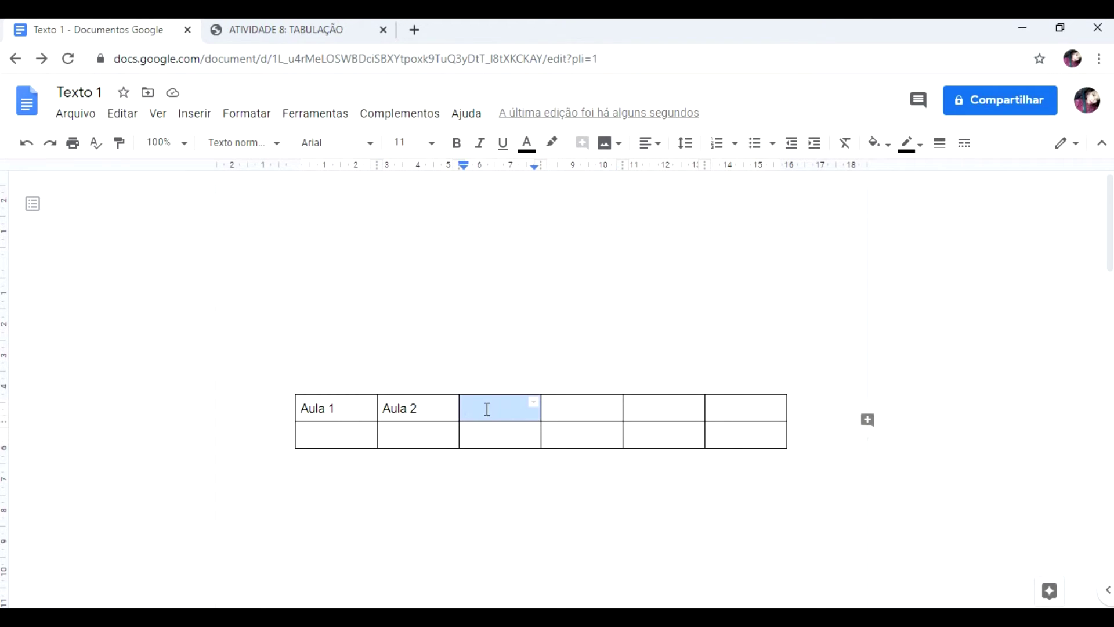
{"action": "left_click", "coordinate": [487, 409]}
{"action": "type", "text": "Aula 3"}
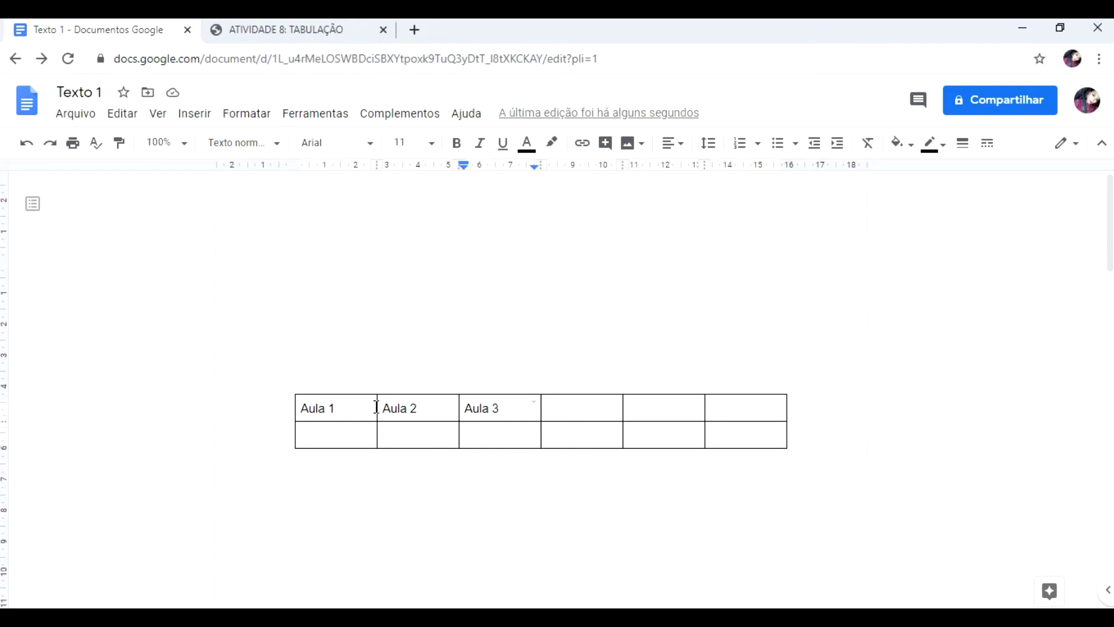
Step: Resize the table by widening the first column to about 4.2 cm, heightening the top row, and shifting the inner column borders
{"action": "left_click", "coordinate": [377, 407]}
{"action": "left_click_drag", "start_coordinate": [377, 407], "coordinate": [424, 414]}
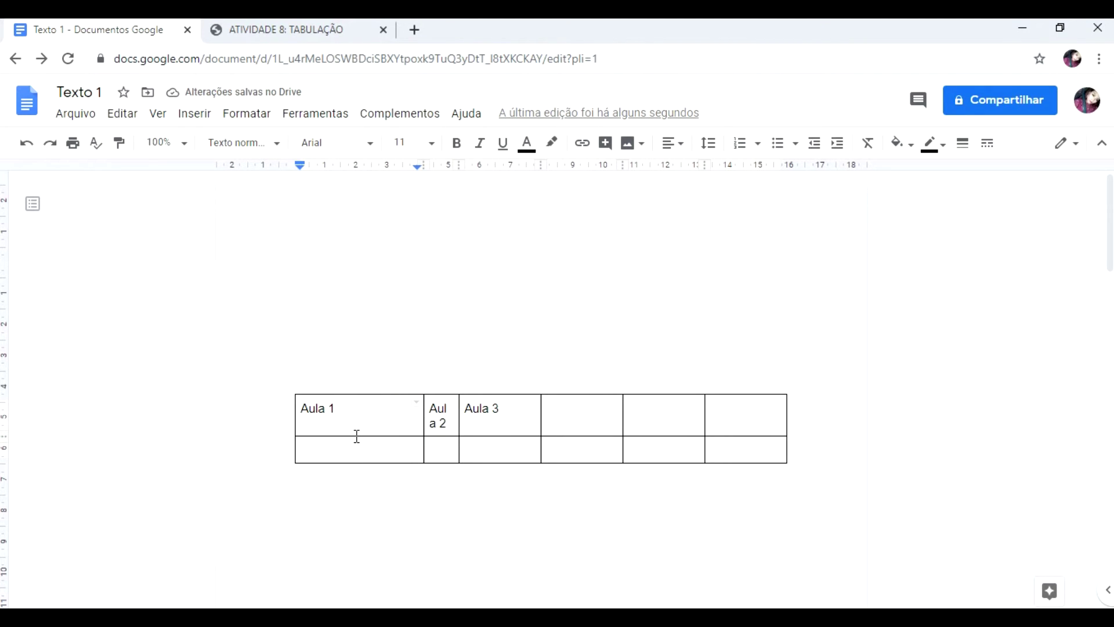
{"action": "left_click_drag", "start_coordinate": [357, 462], "coordinate": [363, 482]}
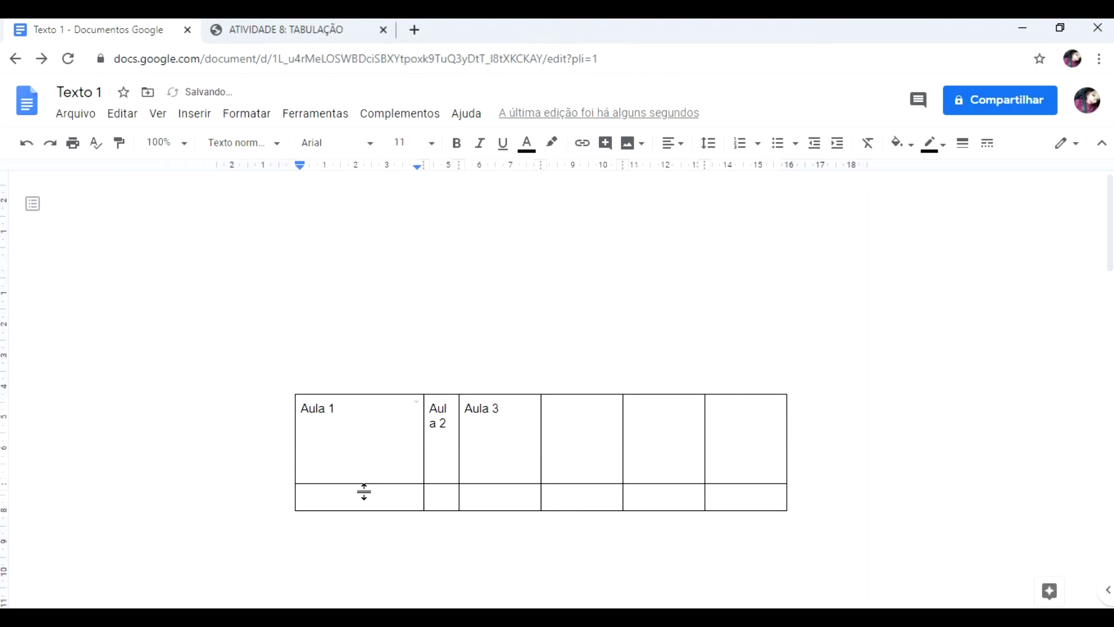
{"action": "left_click_drag", "start_coordinate": [459, 445], "coordinate": [576, 439]}
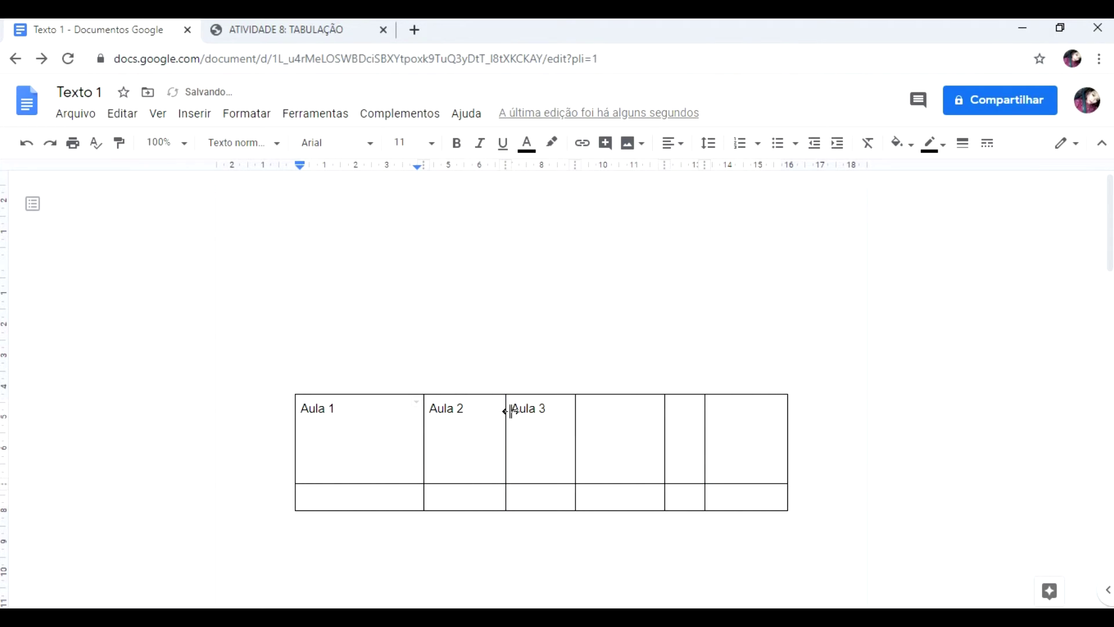
Step: Undo the table's column and row resizing
{"action": "left_click", "coordinate": [26, 142]}
{"action": "left_click", "coordinate": [27, 143]}
{"action": "left_click", "coordinate": [26, 143]}
{"action": "left_click", "coordinate": [26, 143]}
Step: Select the entire table and delete it from the document
{"action": "left_click", "coordinate": [745, 439]}
{"action": "left_click_drag", "start_coordinate": [788, 462], "coordinate": [578, 423]}
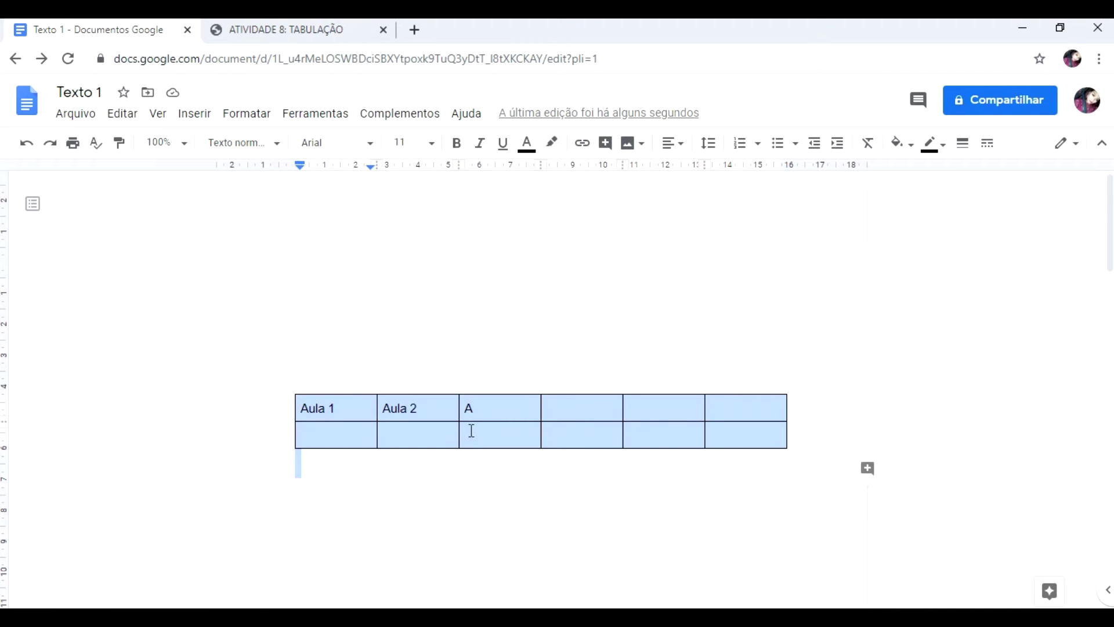
{"action": "key", "text": "Delete"}
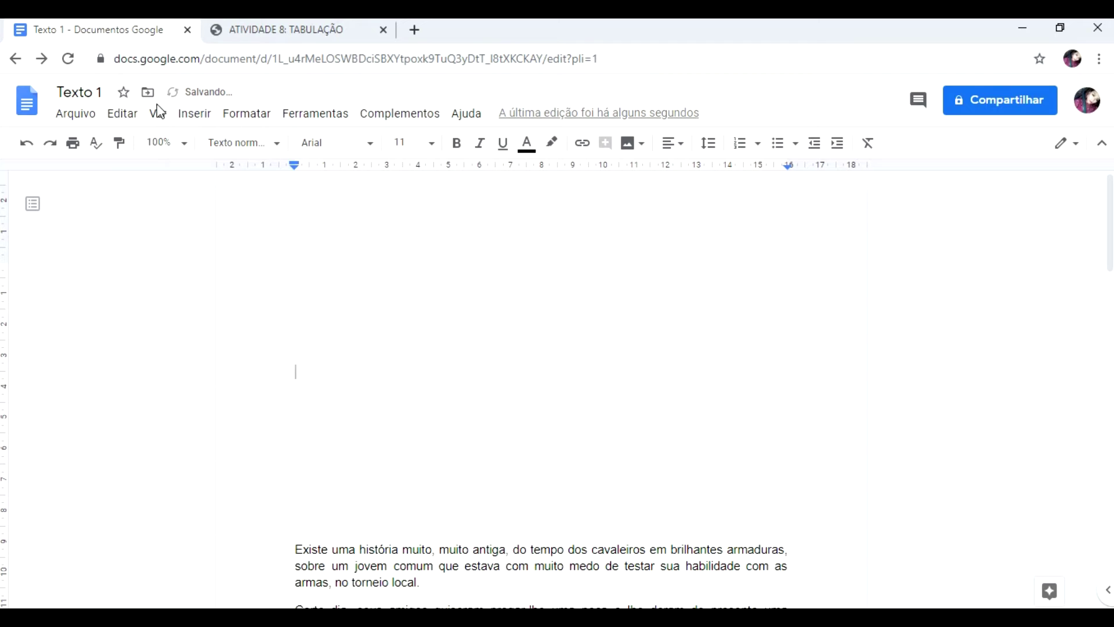
{"action": "left_click", "coordinate": [195, 113]}
{"action": "mouse_move", "coordinate": [252, 180]}
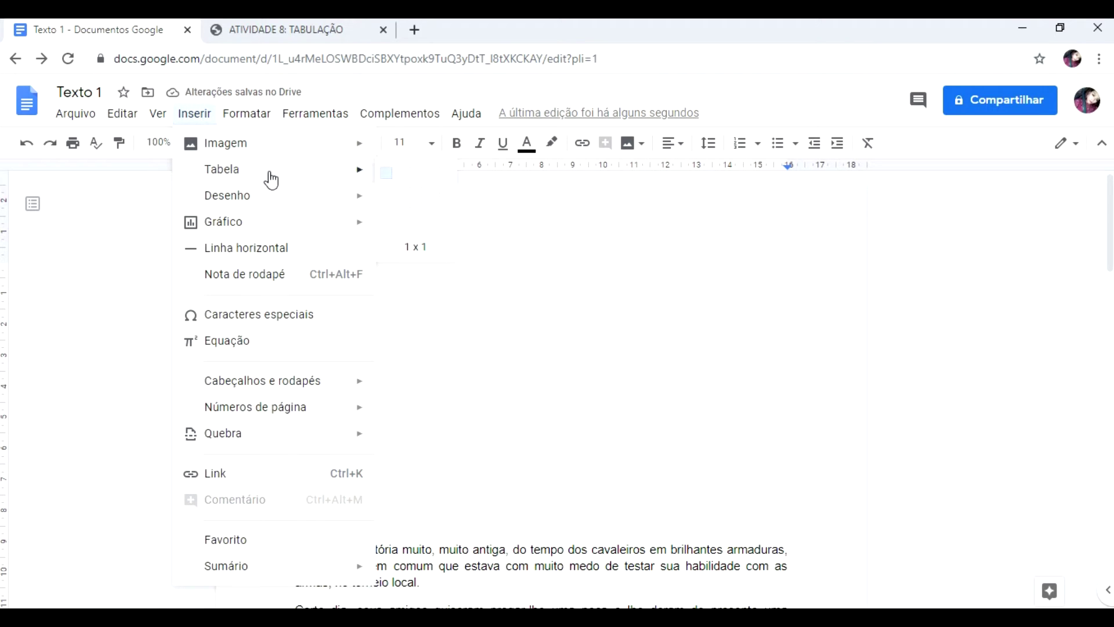
{"action": "mouse_move", "coordinate": [358, 230]}
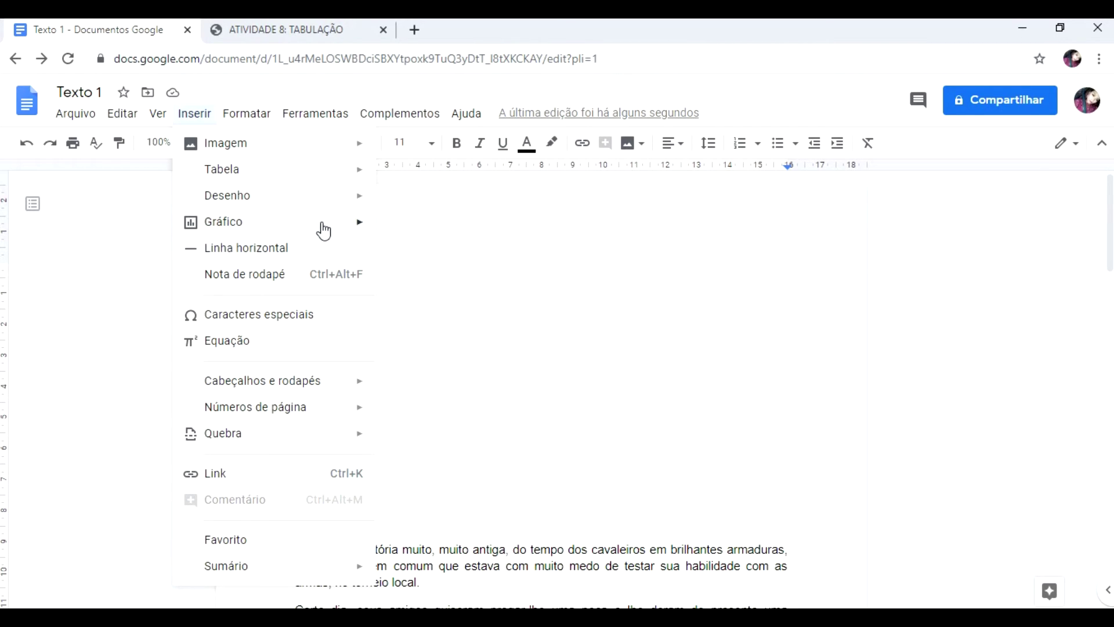
{"action": "mouse_move", "coordinate": [256, 116]}
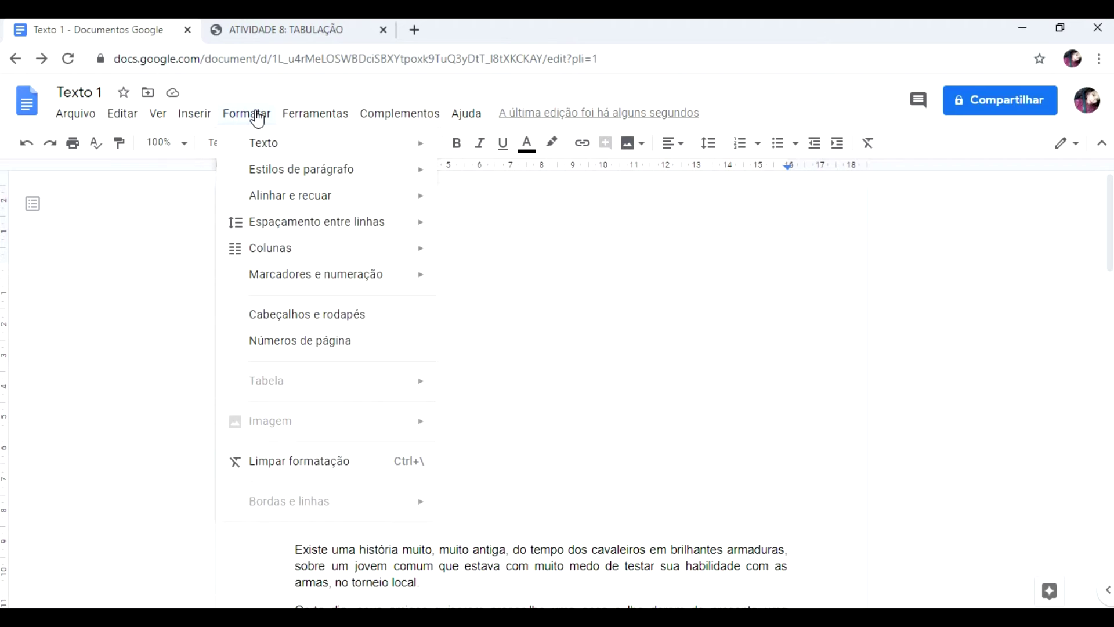
{"action": "left_click", "coordinate": [251, 119]}
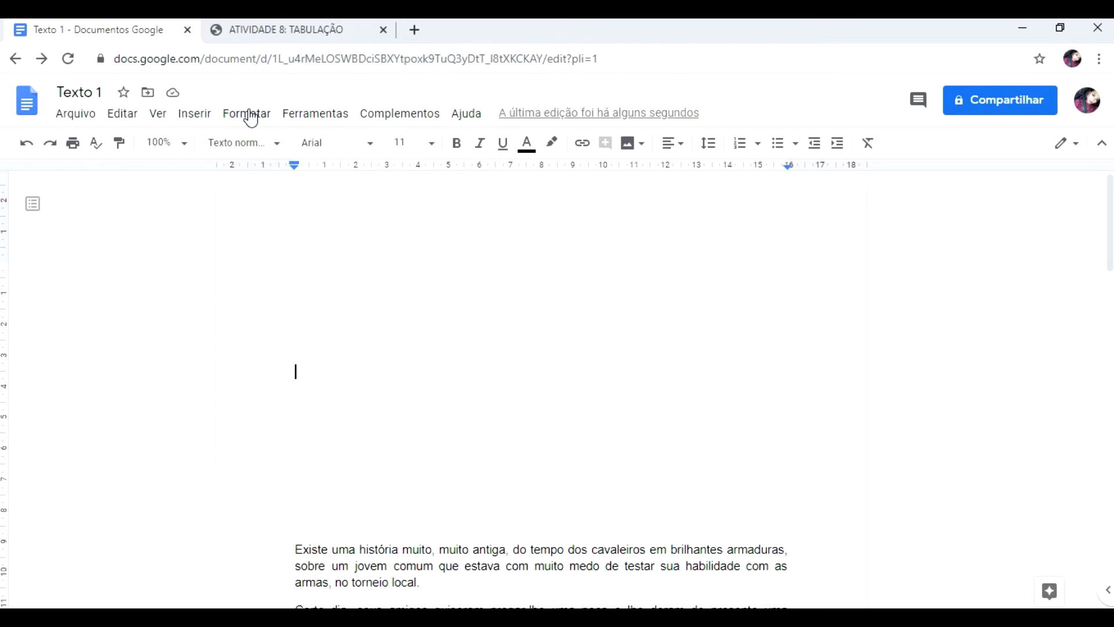
{"action": "left_click", "coordinate": [251, 119]}
{"action": "mouse_move", "coordinate": [380, 145]}
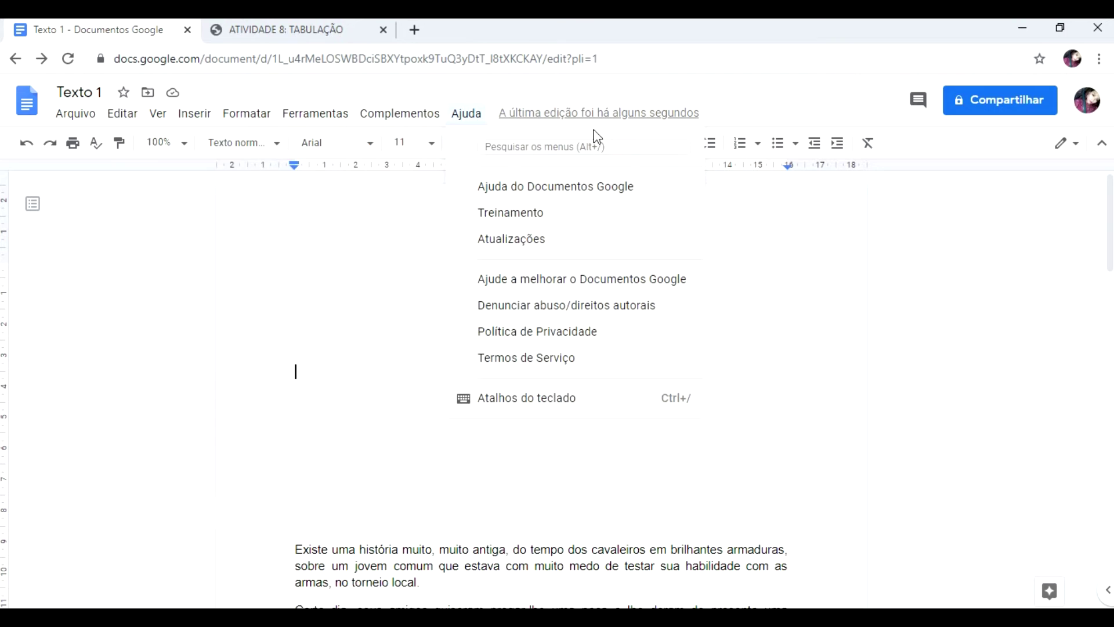
{"action": "mouse_move", "coordinate": [224, 116]}
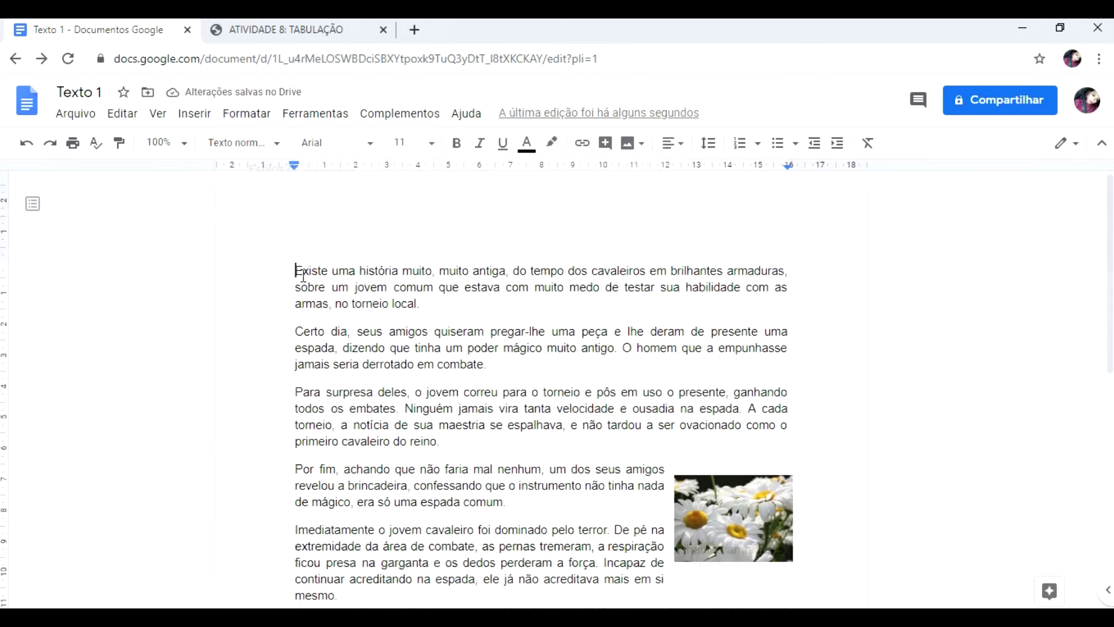
Step: Apply strikethrough to the words "Existe uma história" at the start of the first paragraph
{"action": "left_click_drag", "start_coordinate": [294, 271], "coordinate": [399, 273]}
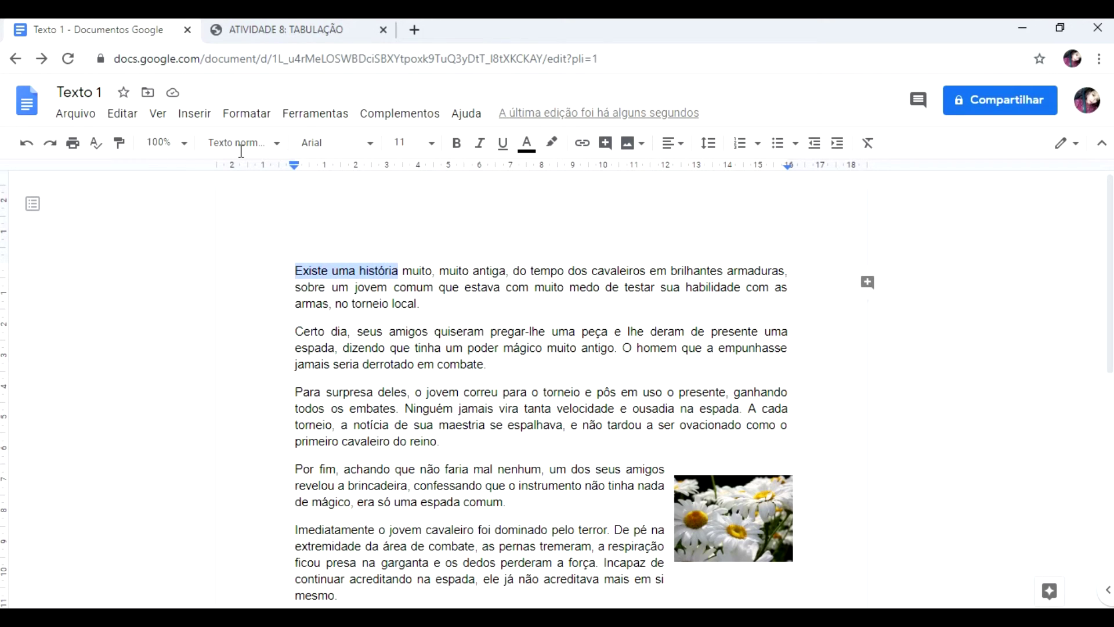
{"action": "left_click", "coordinate": [254, 113]}
{"action": "mouse_move", "coordinate": [385, 145]}
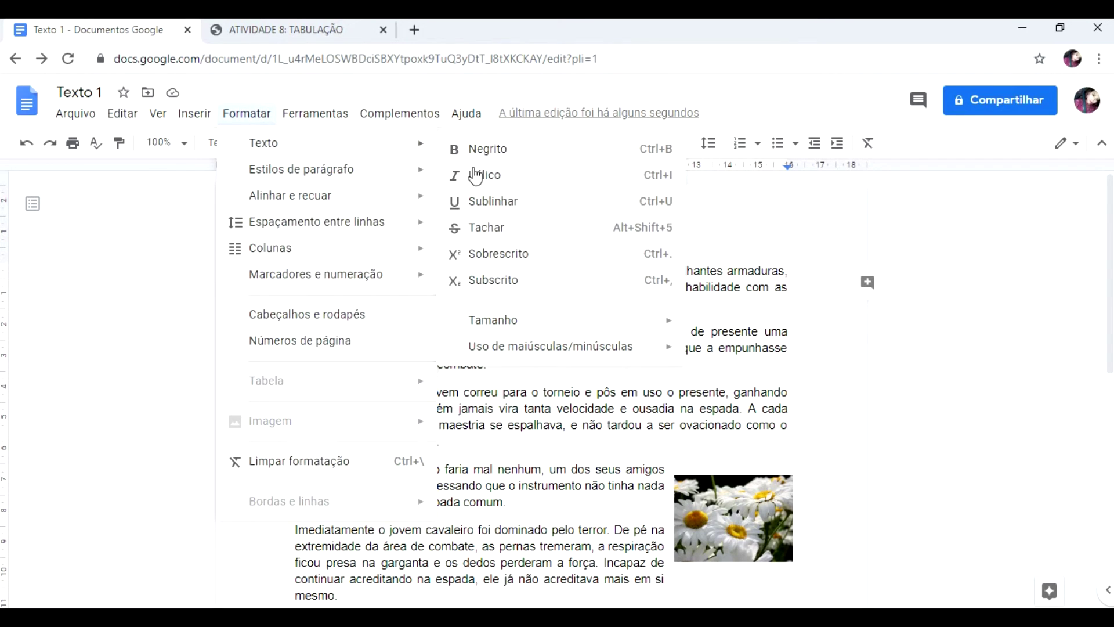
{"action": "left_click", "coordinate": [500, 228]}
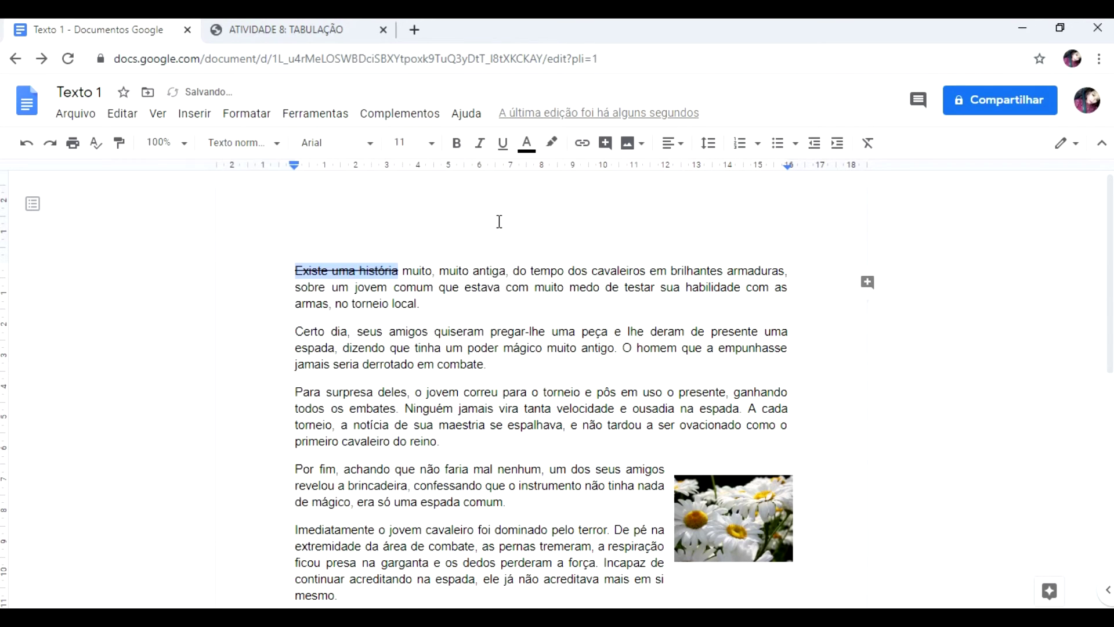
{"action": "left_click", "coordinate": [323, 275]}
{"action": "left_click_drag", "start_coordinate": [324, 275], "coordinate": [405, 272]}
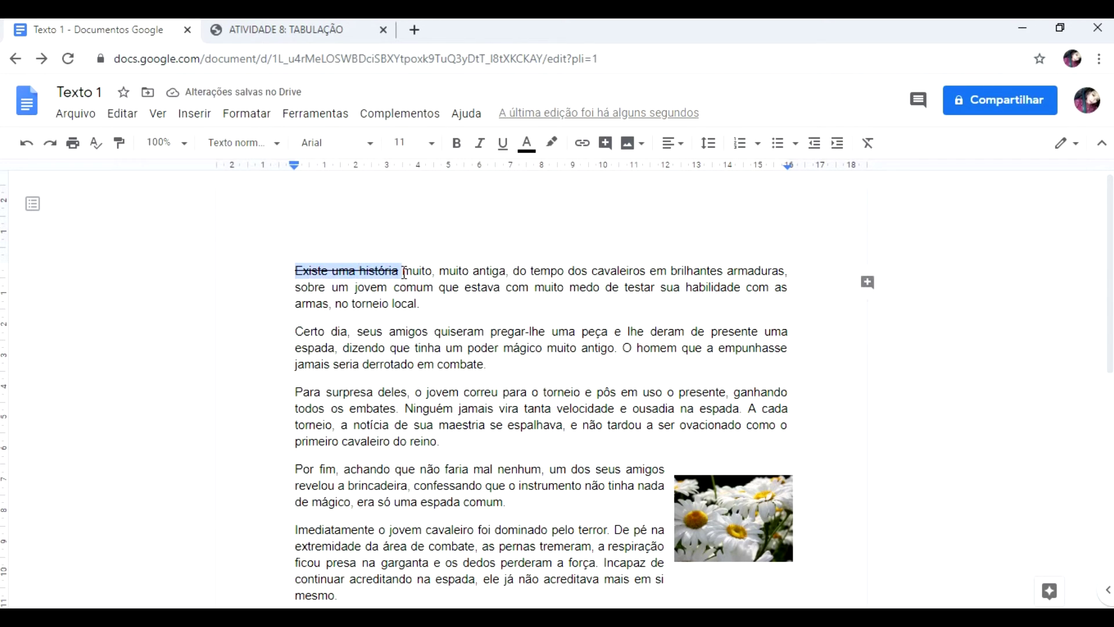
{"action": "left_click", "coordinate": [393, 271]}
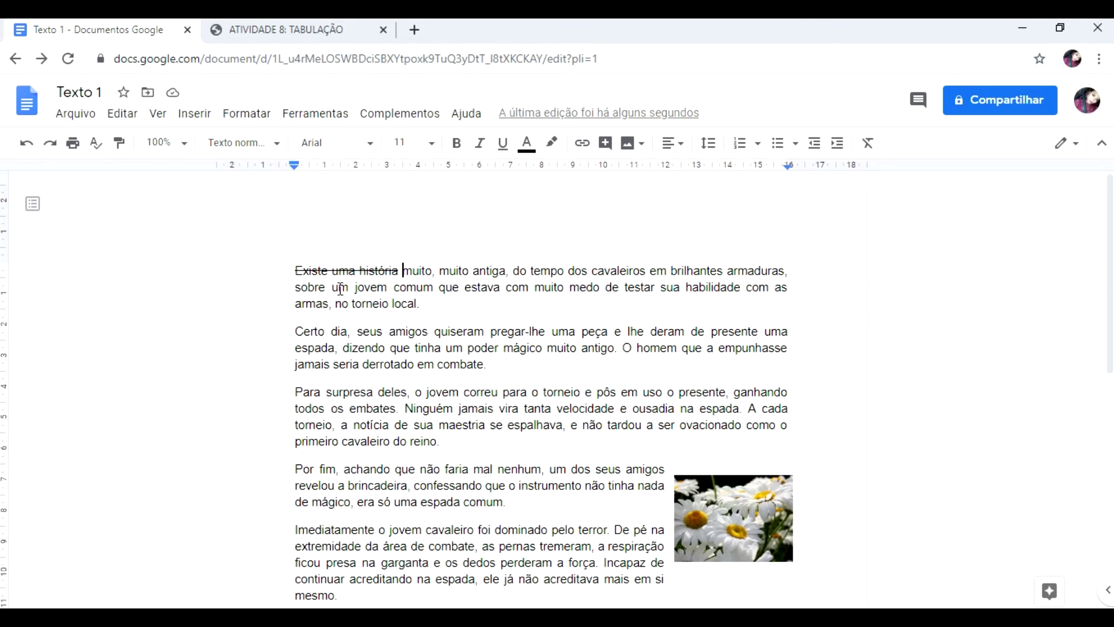
{"action": "left_click", "coordinate": [199, 118]}
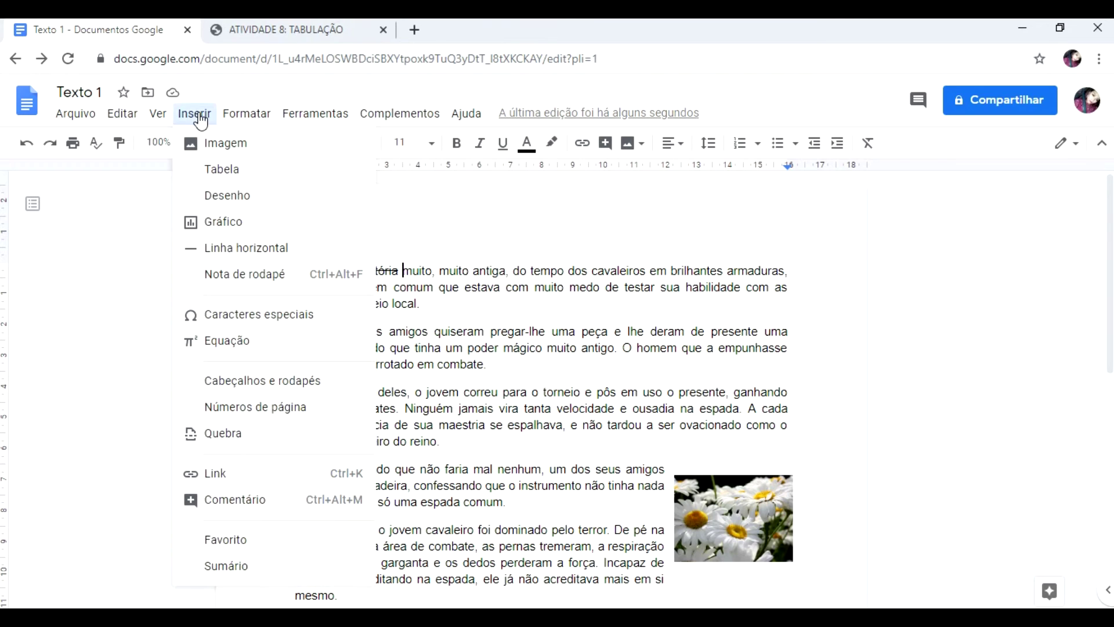
{"action": "mouse_move", "coordinate": [247, 114]}
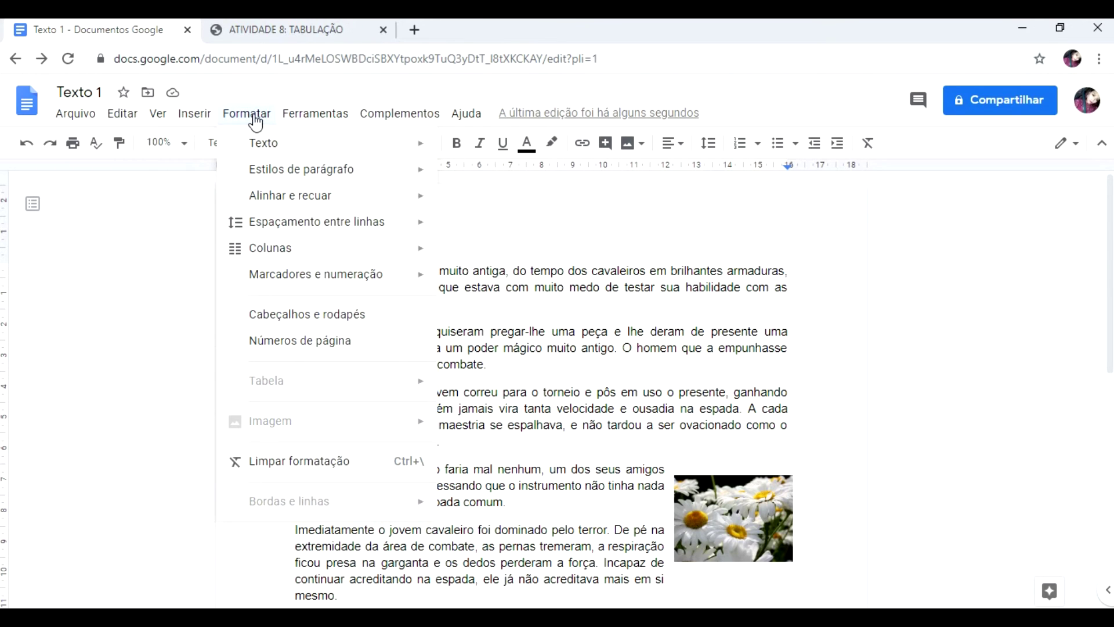
{"action": "mouse_move", "coordinate": [324, 143]}
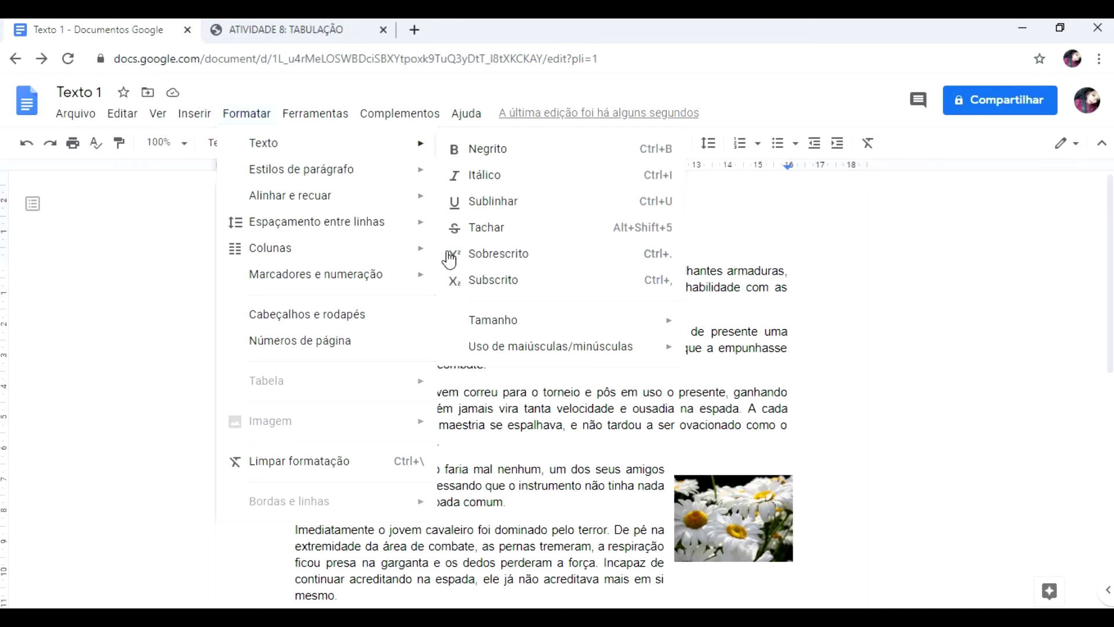
{"action": "left_click", "coordinate": [756, 214]}
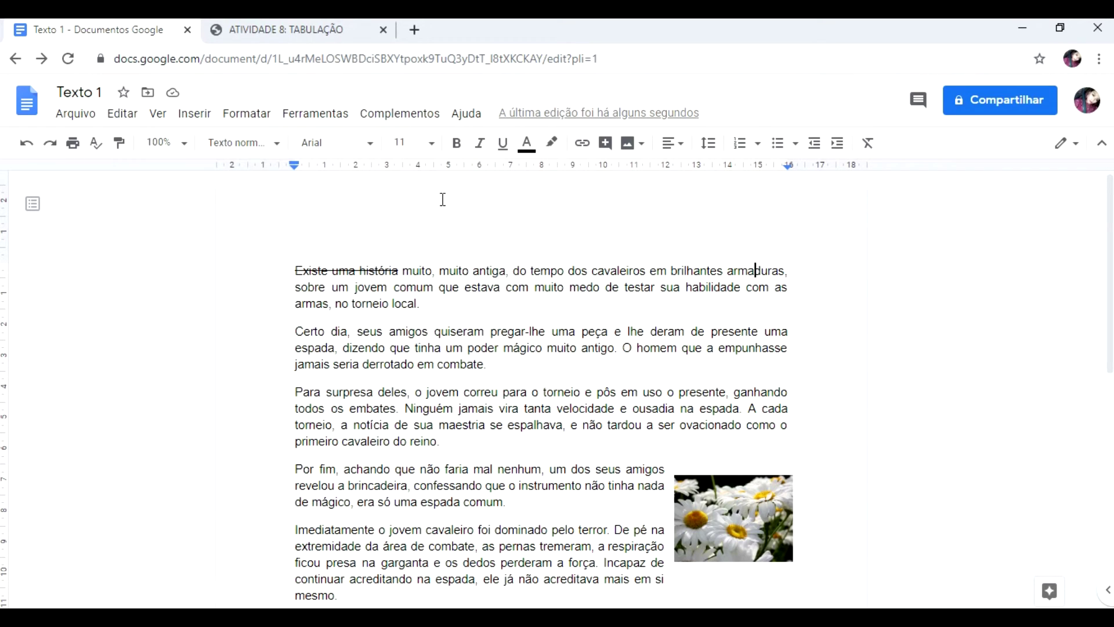
{"action": "left_click", "coordinate": [356, 224]}
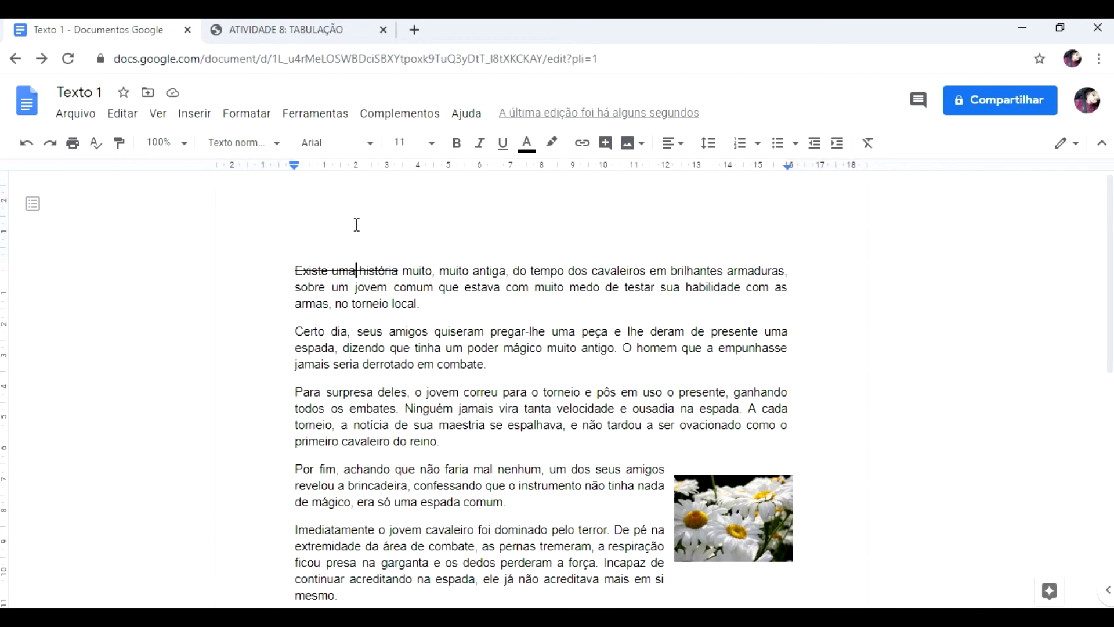
Step: Insert a new line above the first paragraph and enter "B2" on it
{"action": "left_click", "coordinate": [286, 272]}
{"action": "key", "text": "Return"}
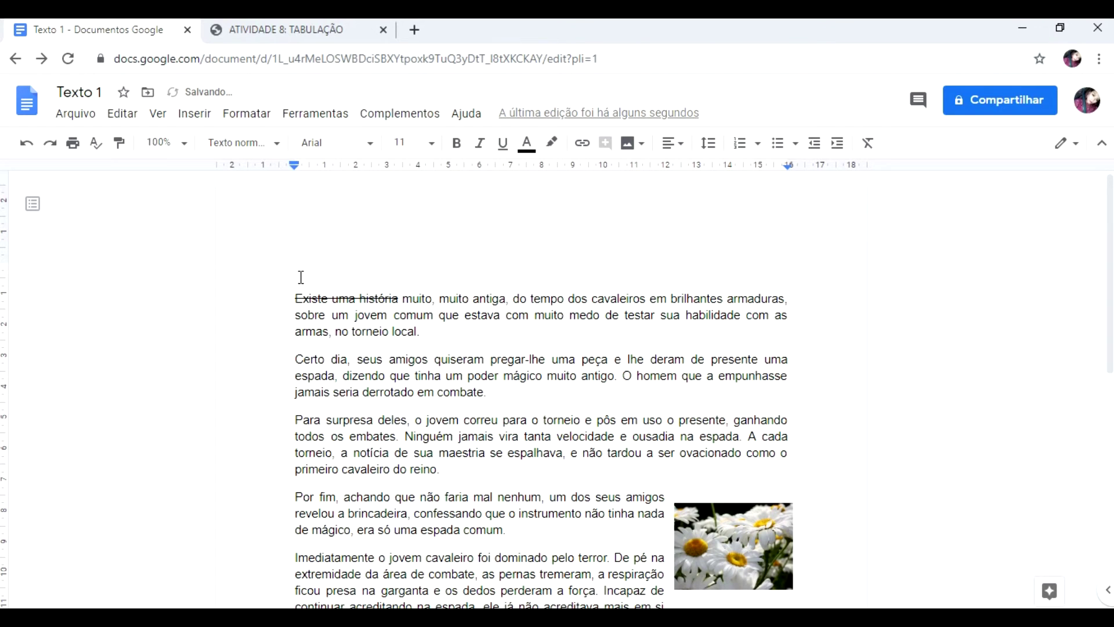
{"action": "left_click", "coordinate": [247, 113]}
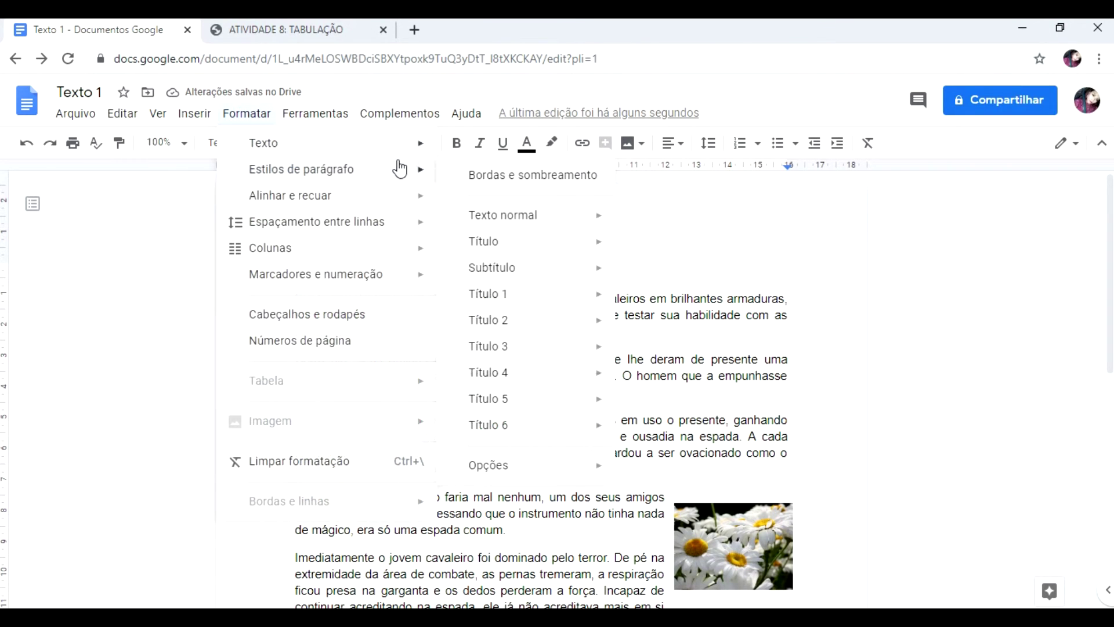
{"action": "left_click", "coordinate": [197, 117]}
{"action": "left_click", "coordinate": [246, 113]}
{"action": "mouse_move", "coordinate": [412, 224]}
{"action": "left_click", "coordinate": [411, 170]}
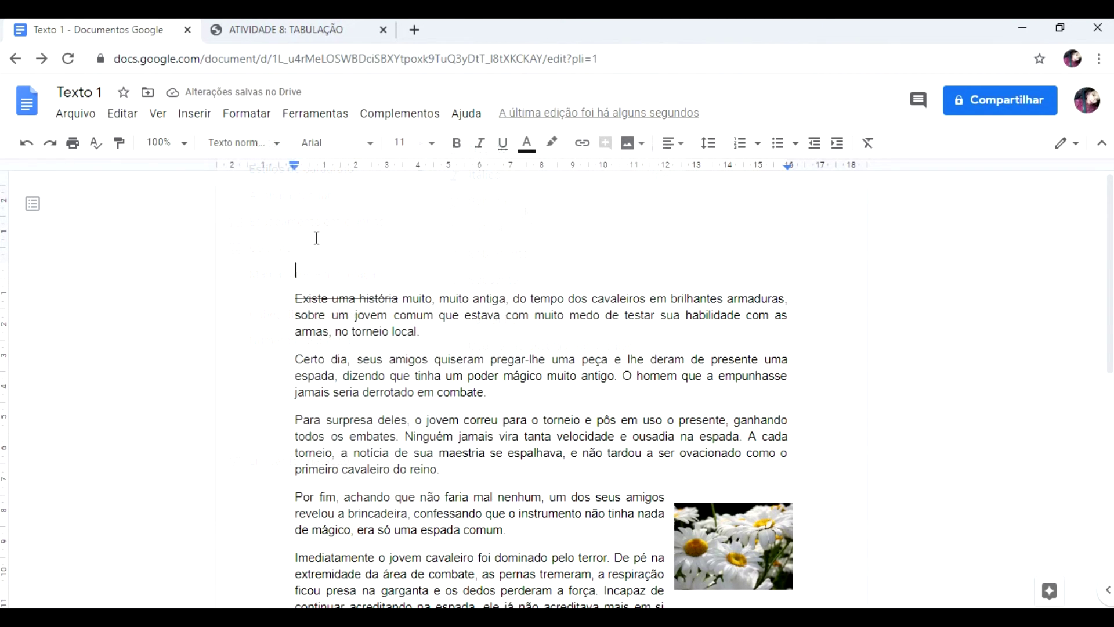
{"action": "type", "text": "B"}
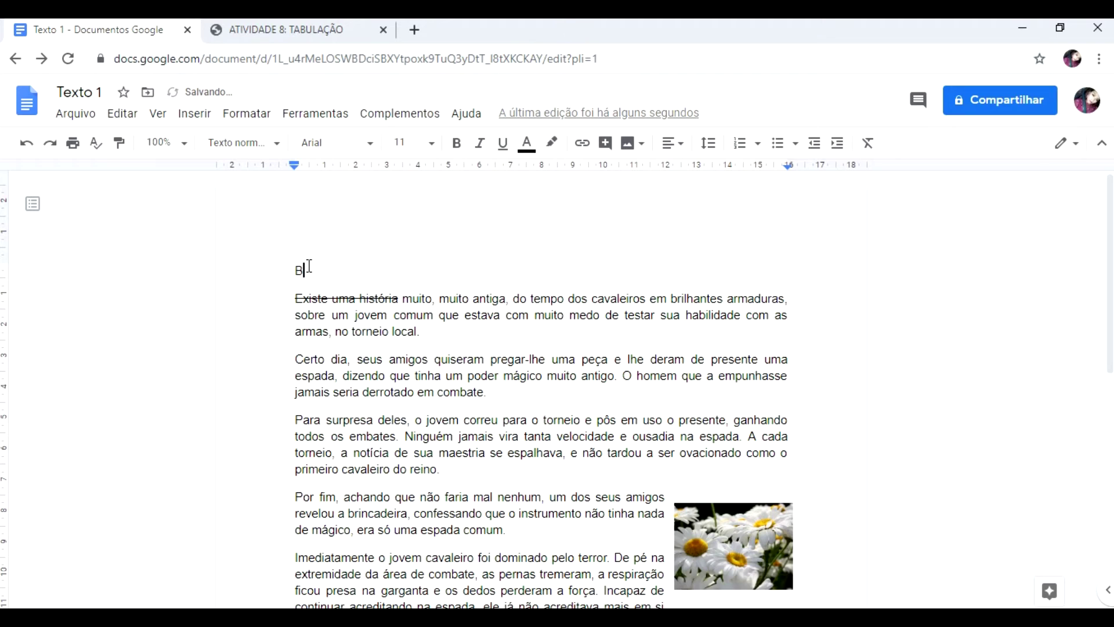
{"action": "type", "text": "2"}
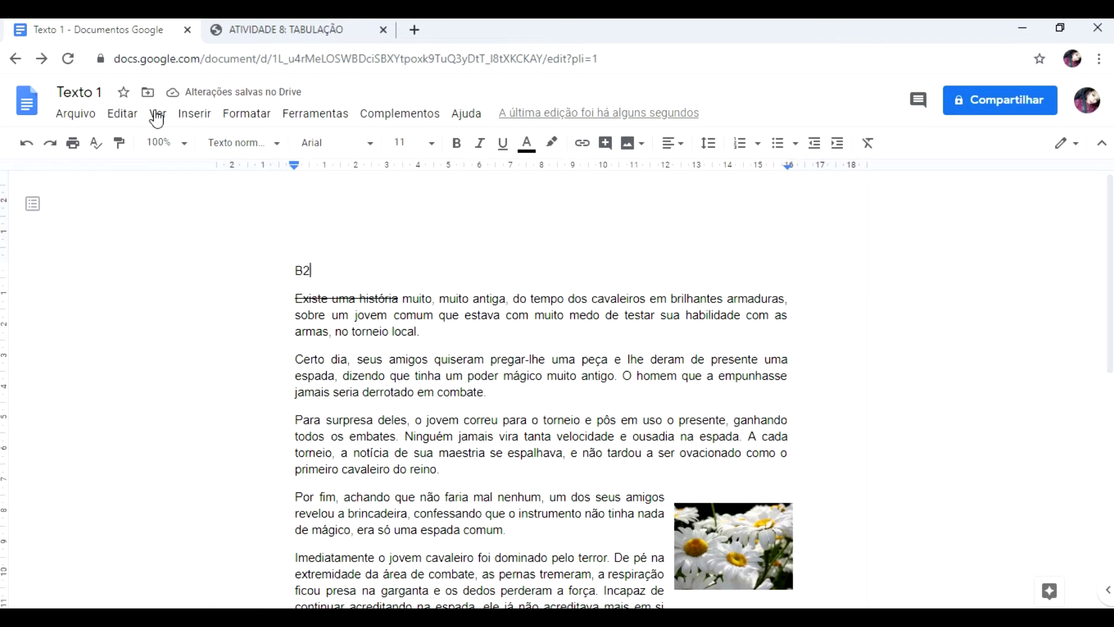
Step: Format the 2 in "B2" as superscript and place the cursor after it
{"action": "left_click", "coordinate": [247, 113]}
{"action": "mouse_move", "coordinate": [334, 169]}
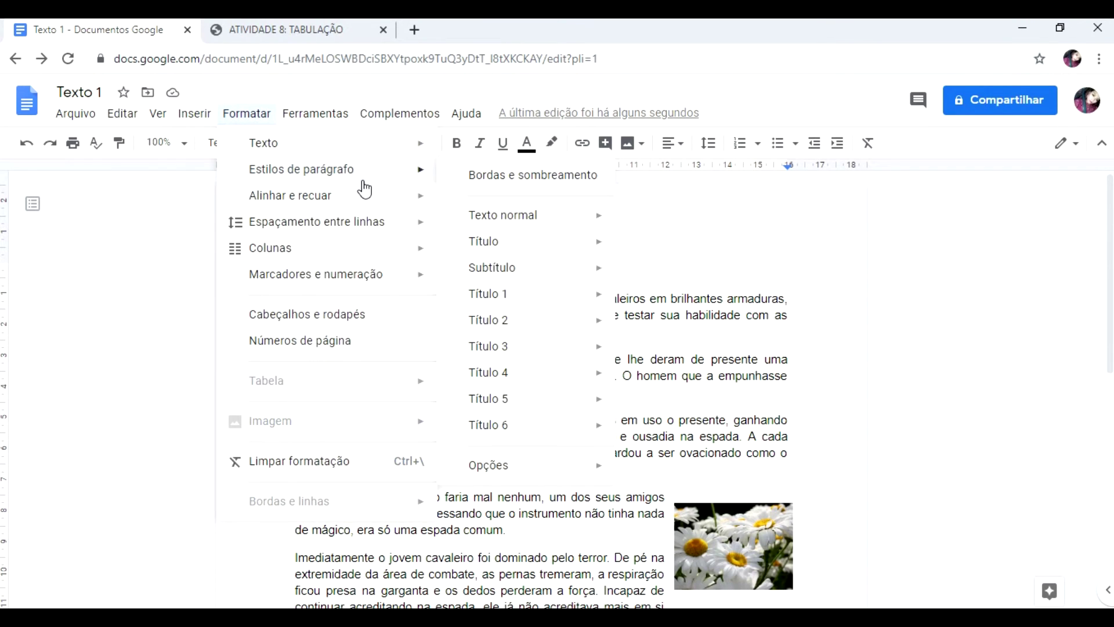
{"action": "left_click", "coordinate": [246, 114]}
{"action": "left_click", "coordinate": [238, 115]}
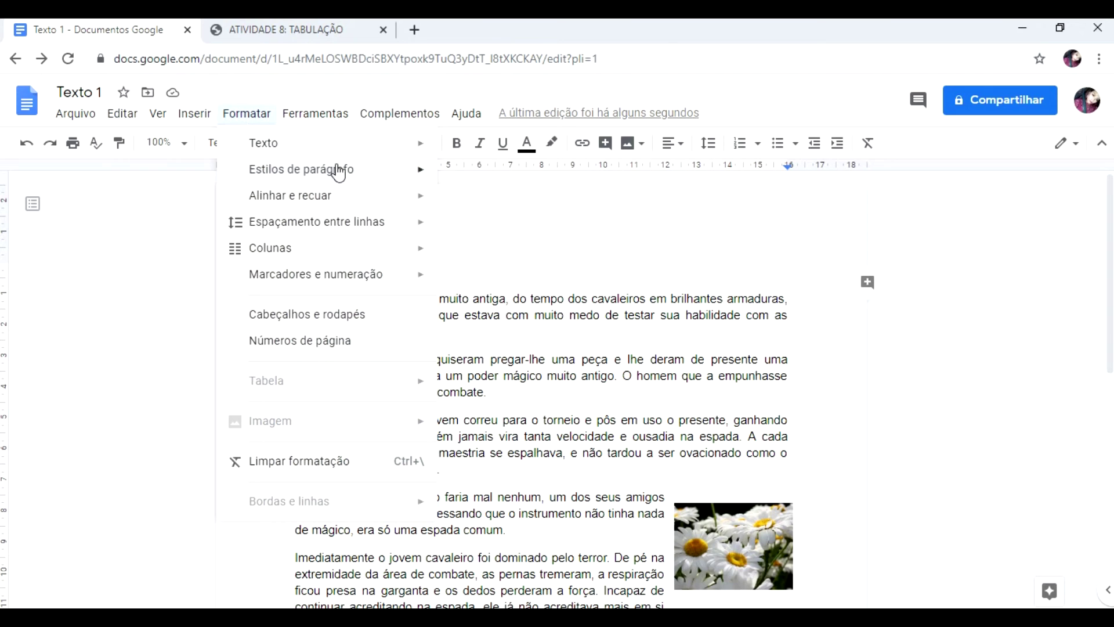
{"action": "left_click", "coordinate": [525, 249]}
{"action": "left_click", "coordinate": [310, 268]}
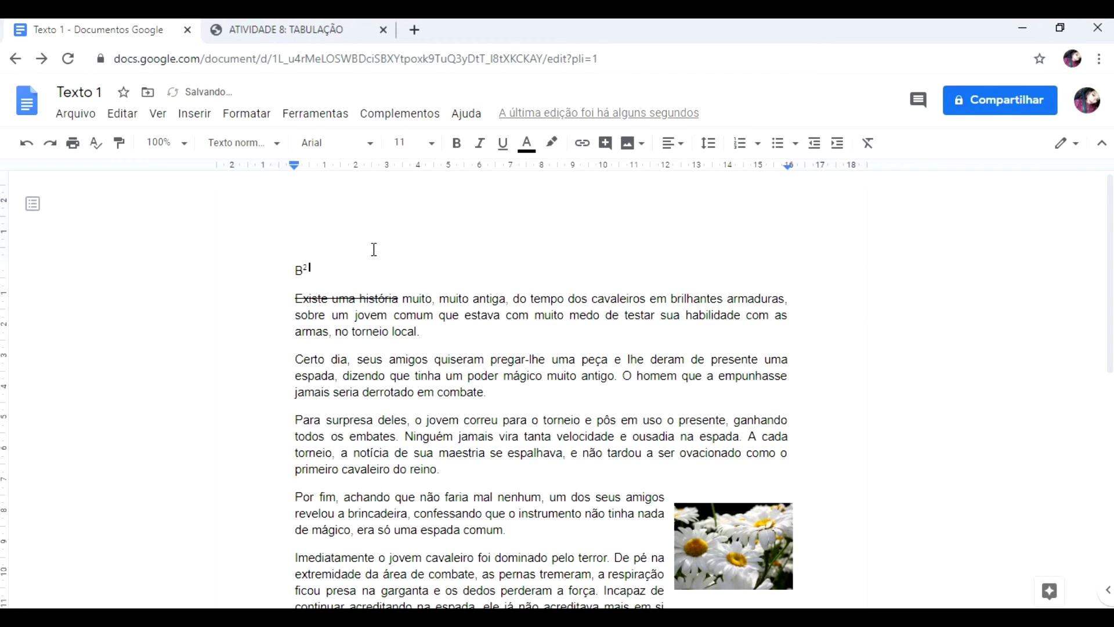
Step: Turn off superscript and add "H20" as regular text after the B² on the first line
{"action": "type", "text": "a"}
{"action": "key", "text": "BackSpace"}
{"action": "key", "text": "BackSpace"}
{"action": "key", "text": "BackSpace"}
{"action": "key", "text": "BackSpace"}
{"action": "key", "text": "BackSpace"}
{"action": "key", "text": "BackSpace"}
{"action": "key", "text": "BackSpace"}
{"action": "key", "text": "BackSpace"}
{"action": "key", "text": "BackSpace"}
{"action": "key", "text": "BackSpace"}
{"action": "key", "text": "BackSpace"}
{"action": "key", "text": "BackSpace"}
{"action": "key", "text": "BackSpace"}
{"action": "key", "text": "BackSpace"}
{"action": "key", "text": "BackSpace"}
{"action": "left_click", "coordinate": [249, 115]}
{"action": "mouse_move", "coordinate": [356, 173]}
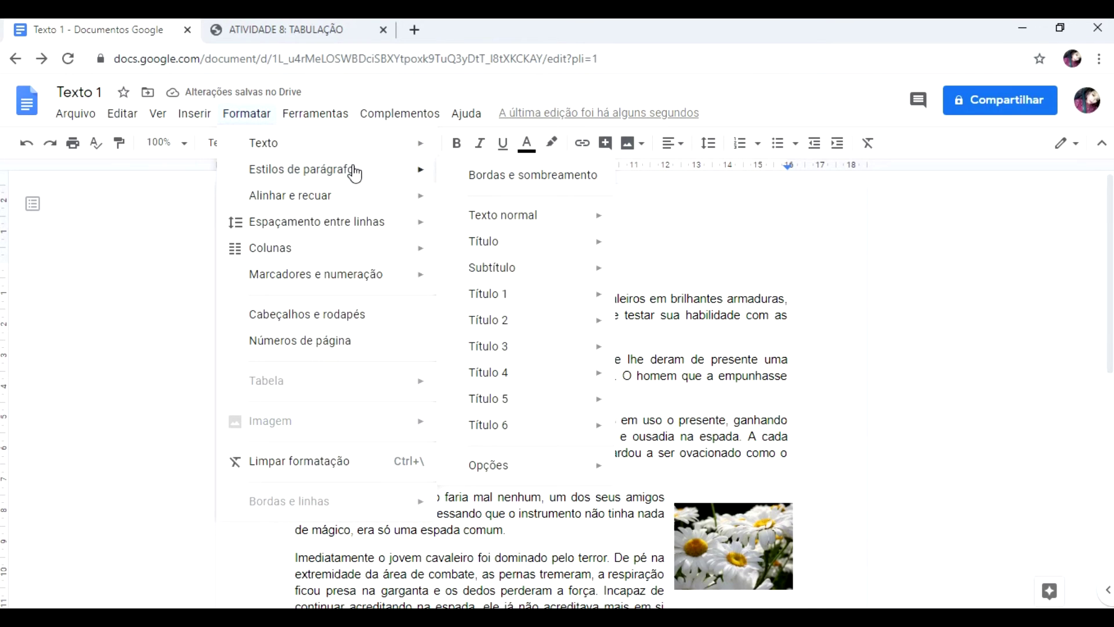
{"action": "mouse_move", "coordinate": [406, 146]}
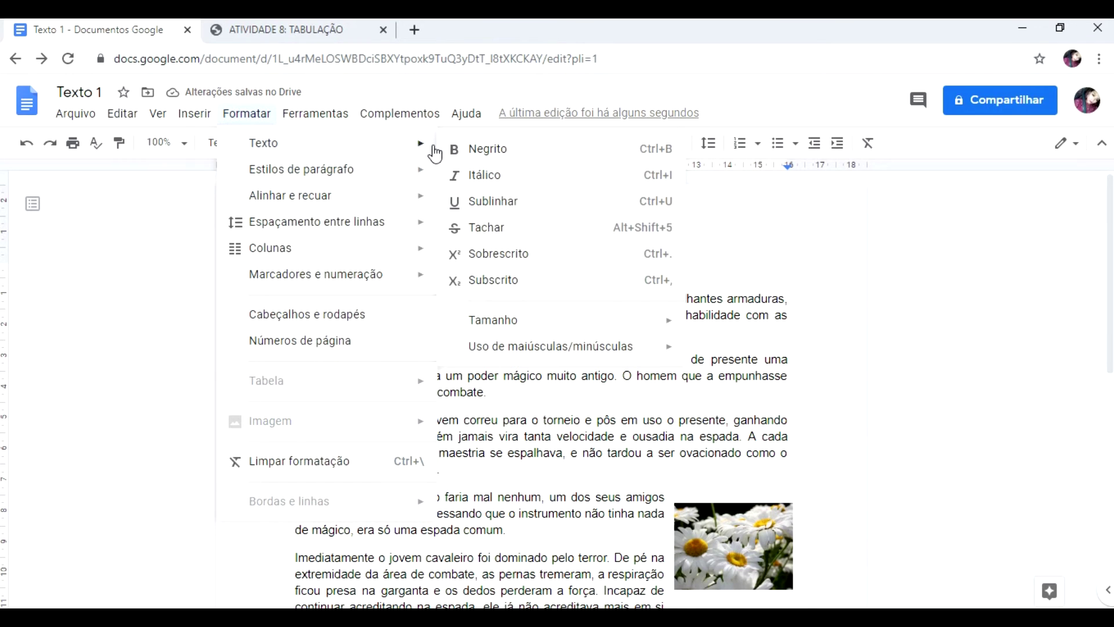
{"action": "left_click", "coordinate": [531, 228]}
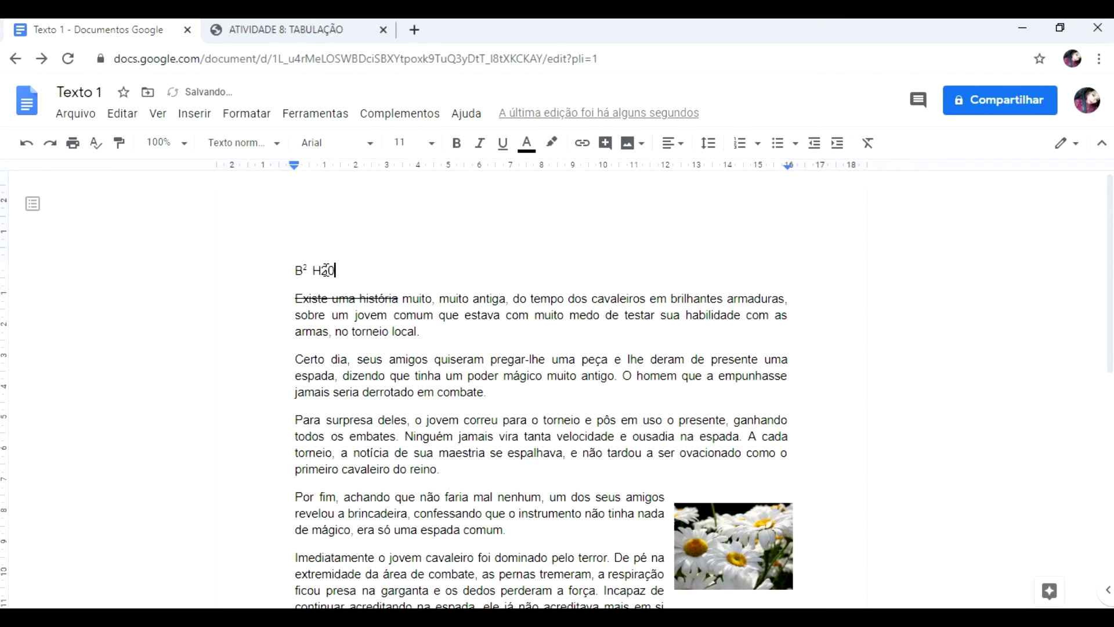
Step: Format the 2 in "H20" as subscript and place the cursor at the end of the line
{"action": "left_click_drag", "start_coordinate": [322, 271], "coordinate": [328, 271]}
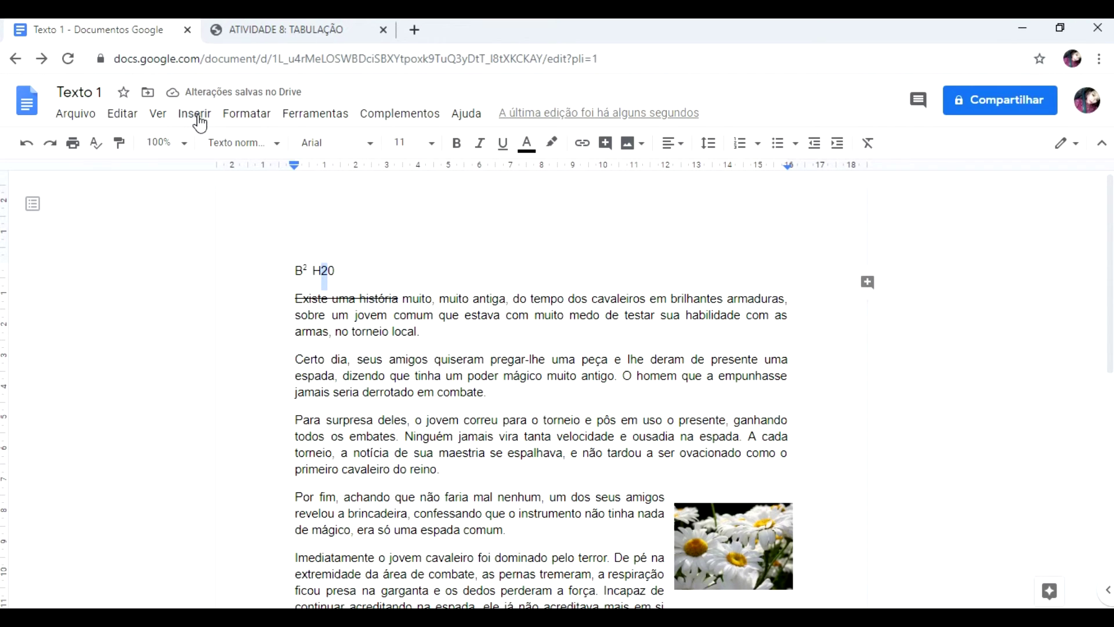
{"action": "left_click", "coordinate": [248, 114]}
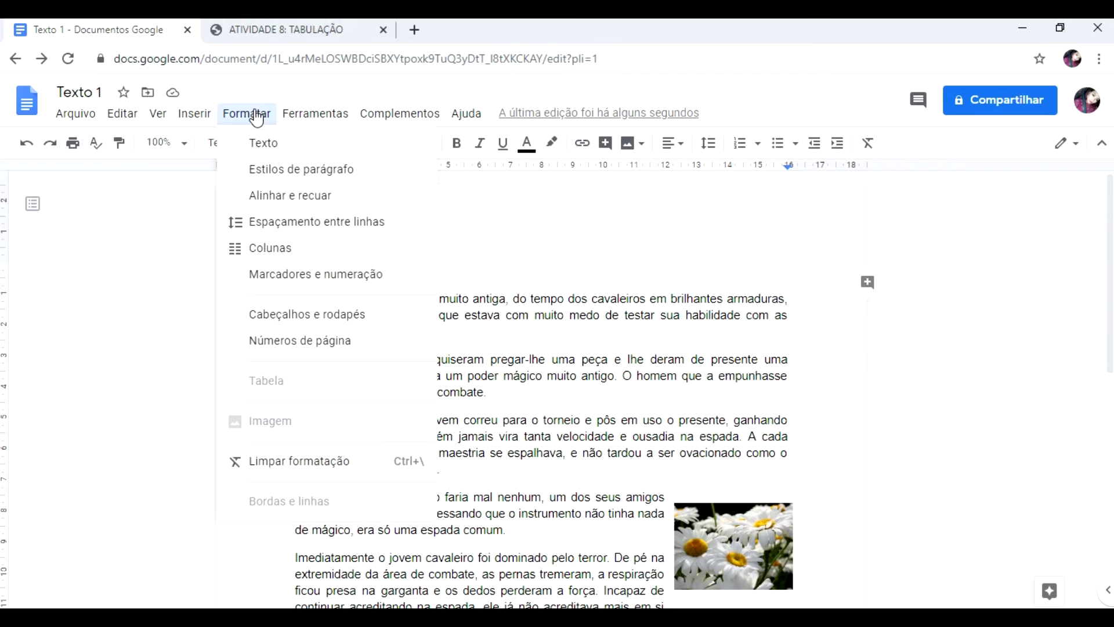
{"action": "mouse_move", "coordinate": [415, 143]}
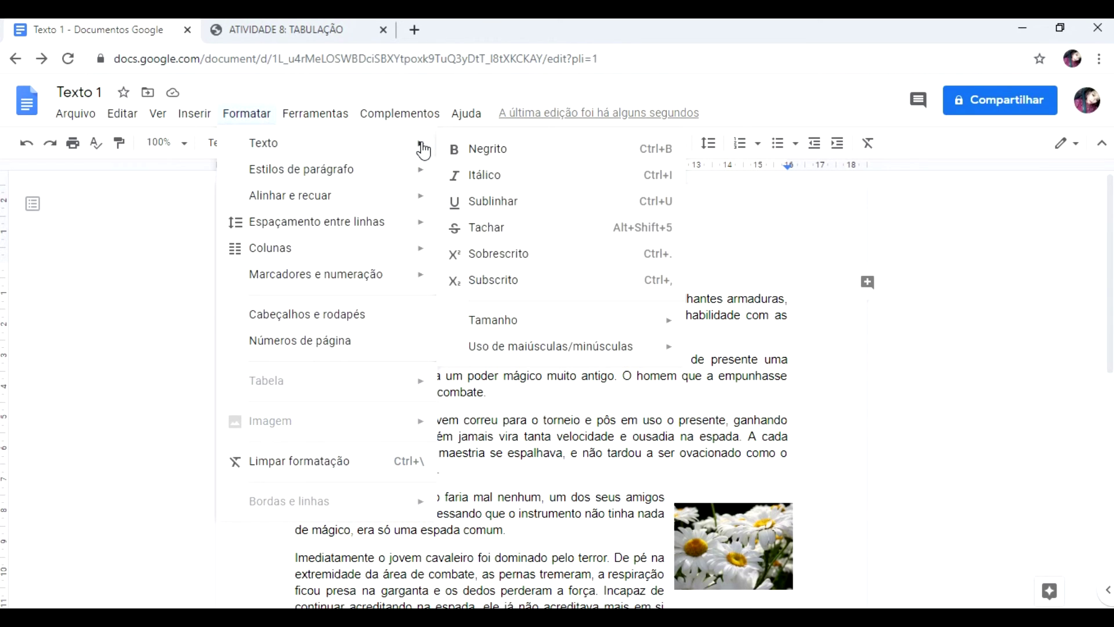
{"action": "left_click", "coordinate": [509, 280]}
{"action": "left_click", "coordinate": [353, 269]}
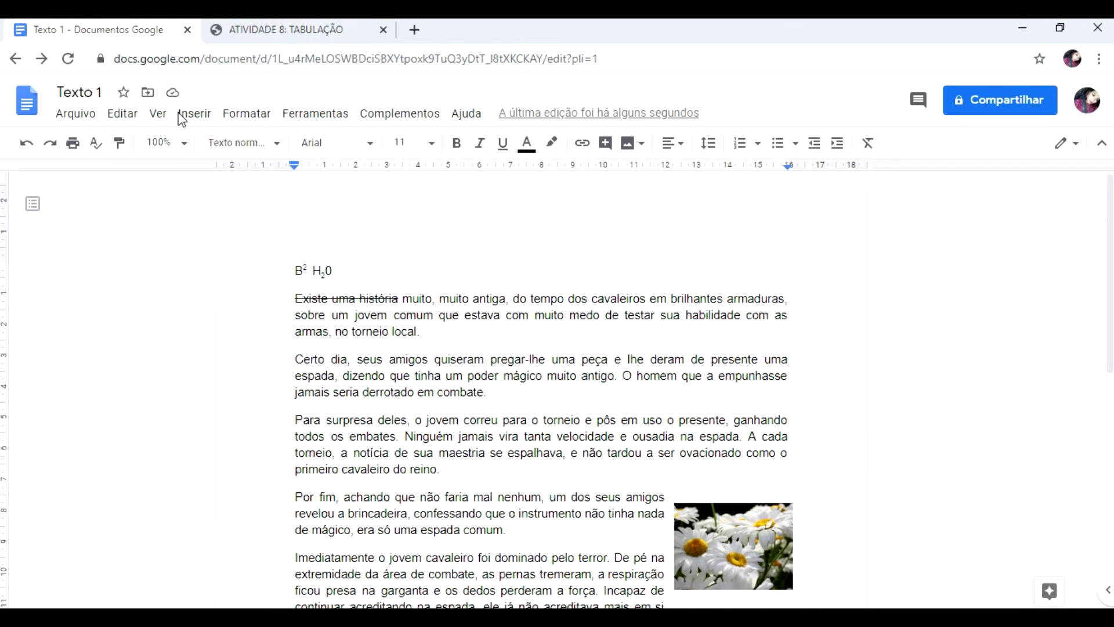
Step: Increase the font size to 12 at the end of the "B² H₂0" line
{"action": "left_click", "coordinate": [249, 116]}
{"action": "mouse_move", "coordinate": [355, 143]}
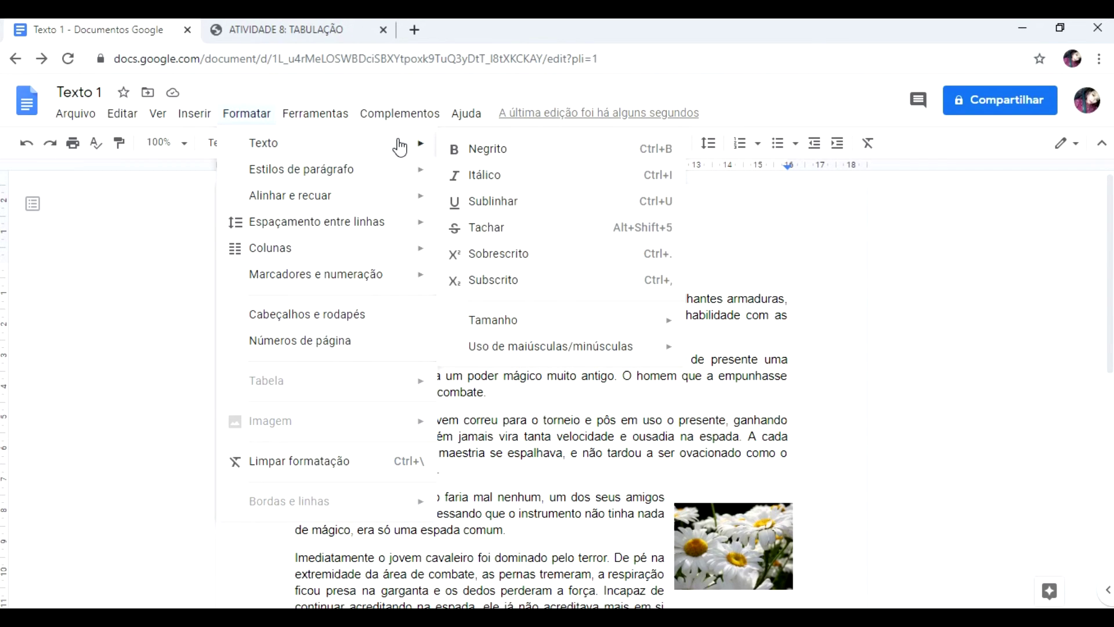
{"action": "mouse_move", "coordinate": [399, 113]}
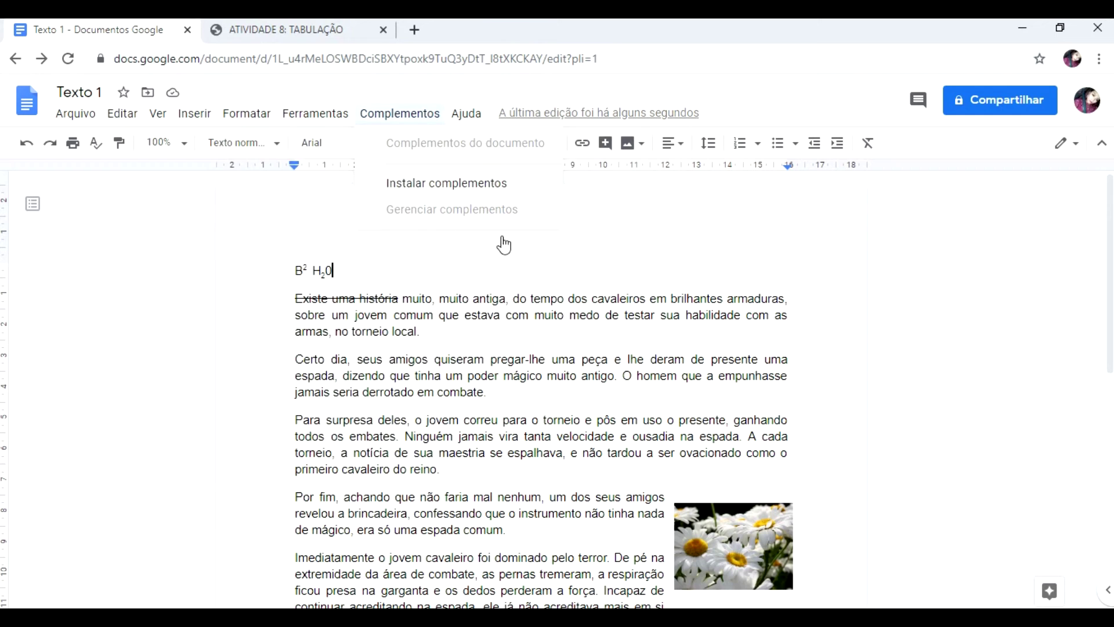
{"action": "mouse_move", "coordinate": [244, 116]}
{"action": "mouse_move", "coordinate": [400, 148]}
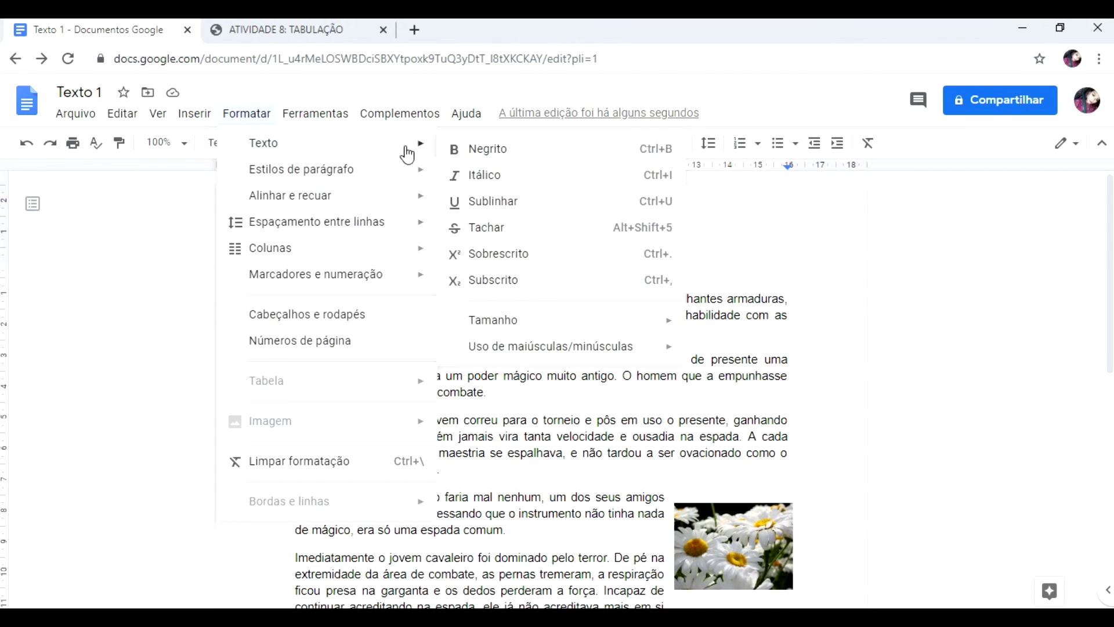
{"action": "mouse_move", "coordinate": [524, 323]}
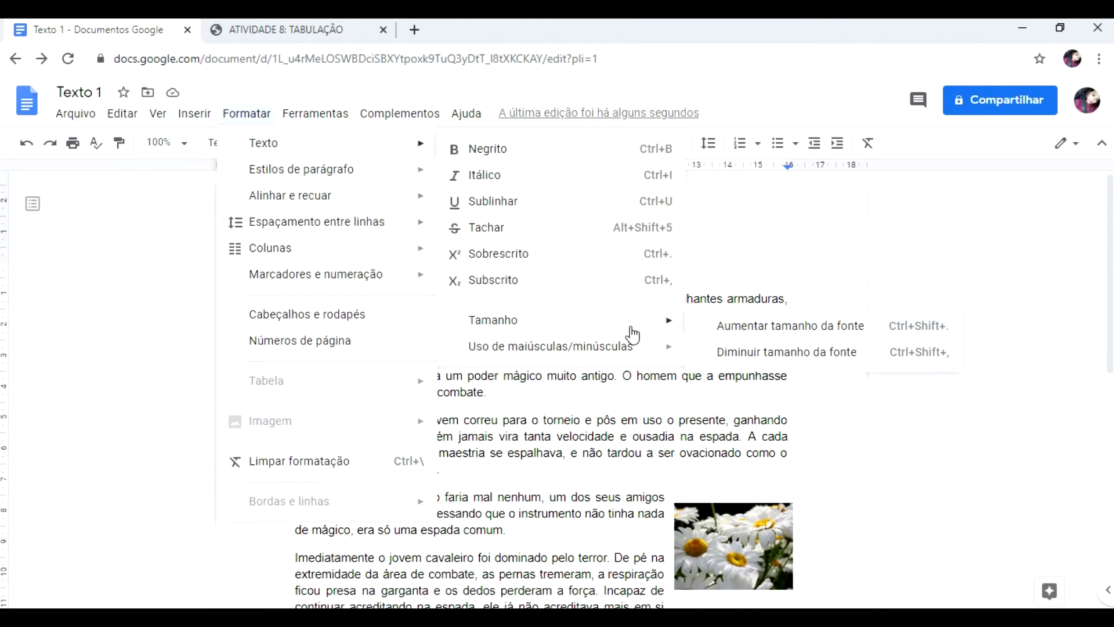
{"action": "left_click", "coordinate": [719, 328]}
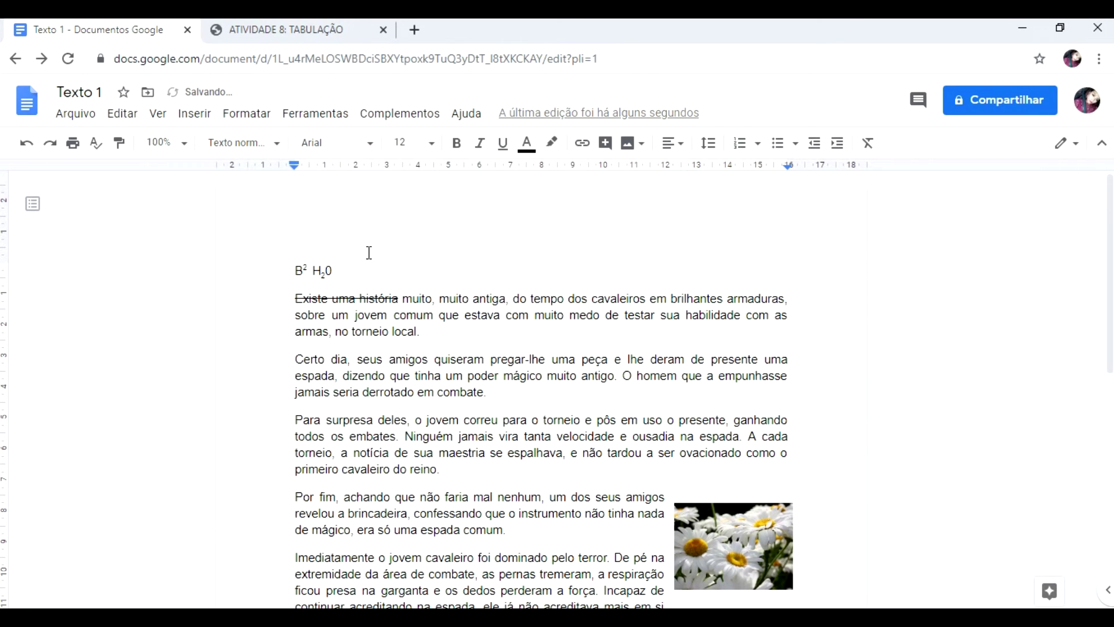
Step: Select the "B² H₂0" line and examine the available uppercase and lowercase options for it
{"action": "left_click_drag", "start_coordinate": [335, 270], "coordinate": [295, 273]}
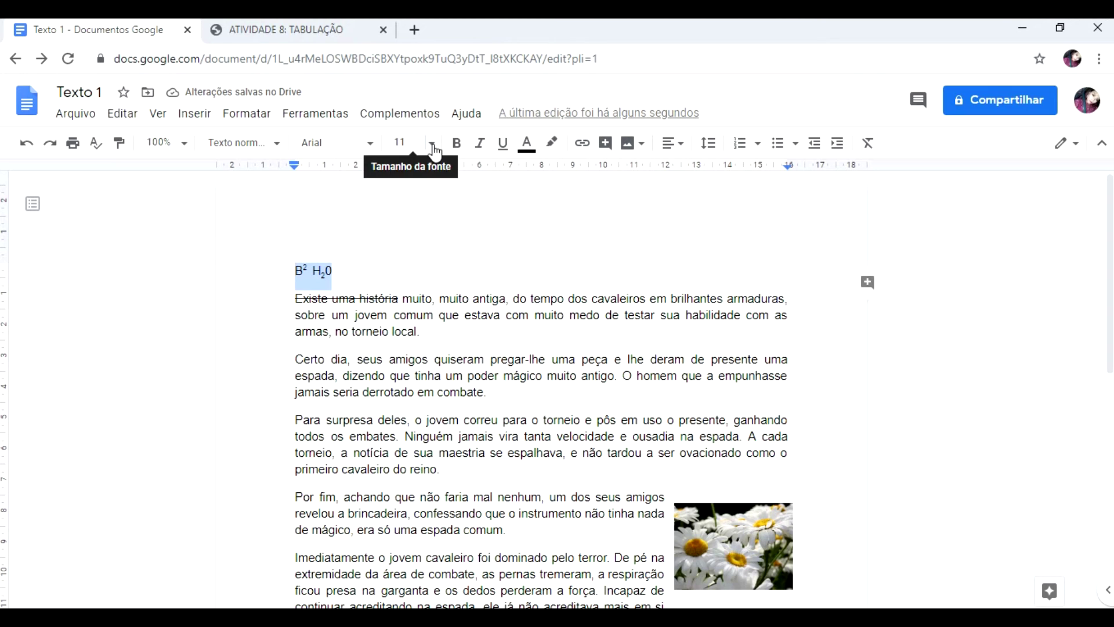
{"action": "left_click", "coordinate": [247, 114]}
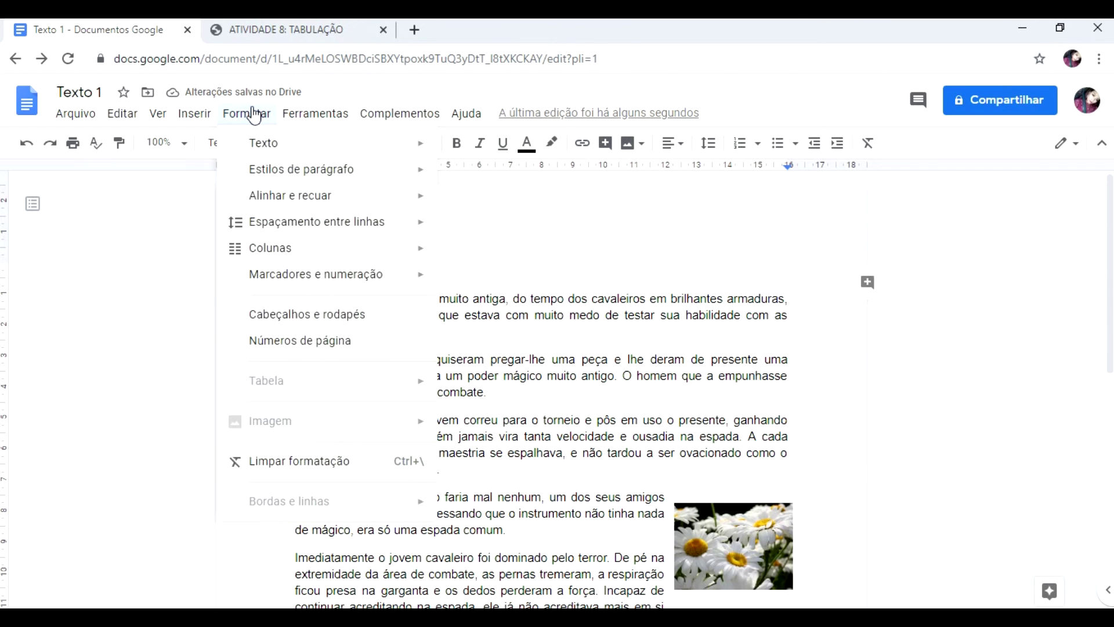
{"action": "mouse_move", "coordinate": [315, 114]}
{"action": "mouse_move", "coordinate": [251, 123]}
{"action": "mouse_move", "coordinate": [334, 174]}
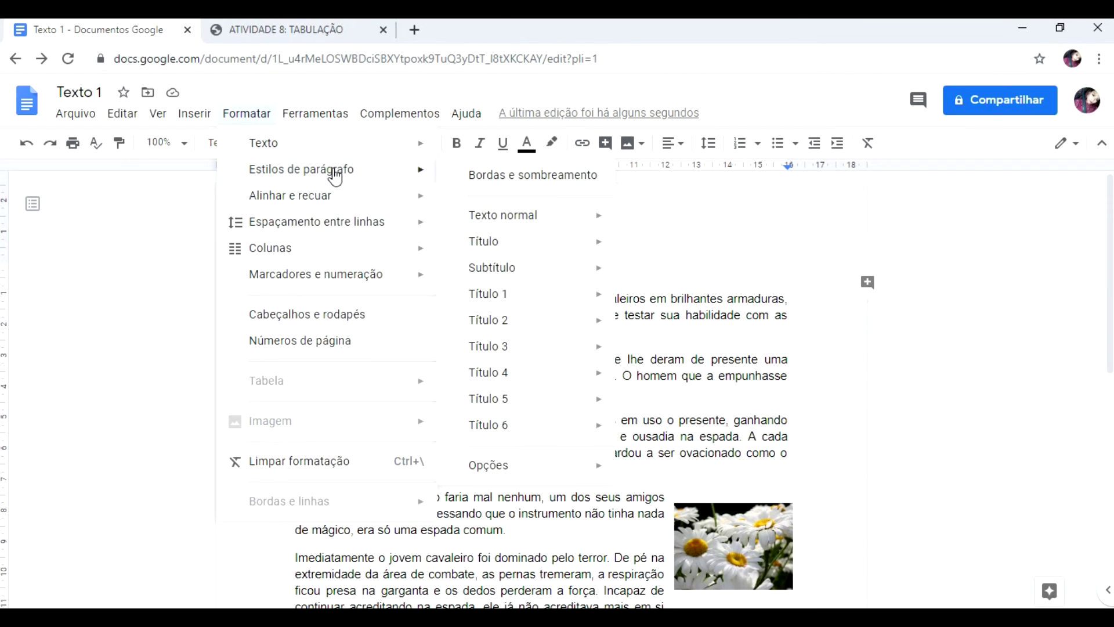
{"action": "mouse_move", "coordinate": [360, 148]}
{"action": "mouse_move", "coordinate": [513, 348]}
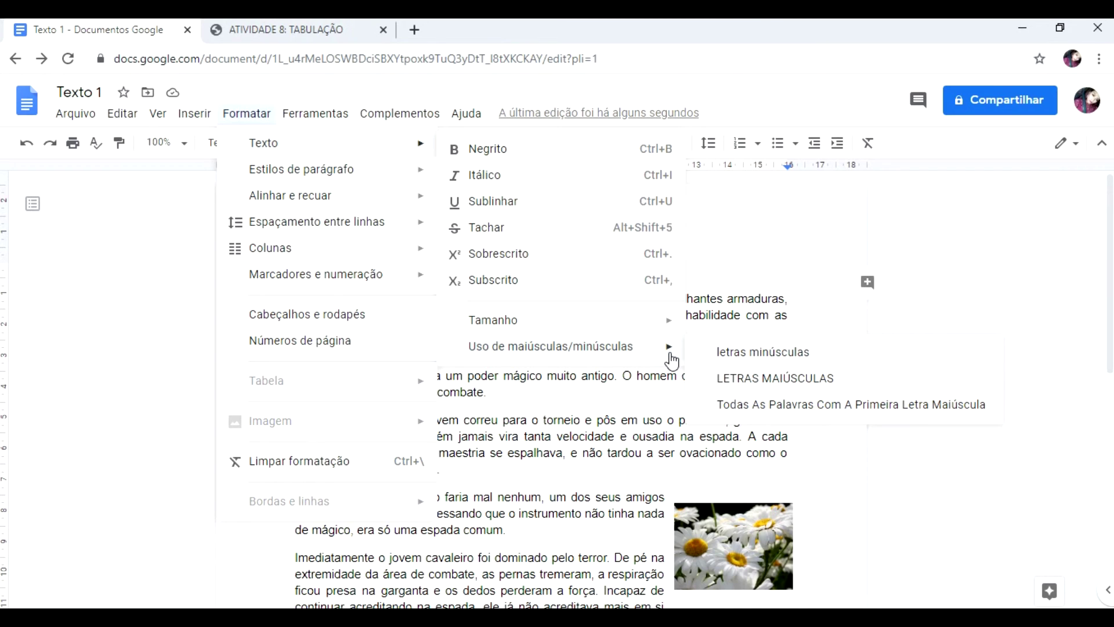
{"action": "left_click", "coordinate": [707, 301]}
Step: Convert the paragraph beginning "Certo dia, seus amigos" to uppercase letters
{"action": "left_click_drag", "start_coordinate": [292, 360], "coordinate": [489, 394]}
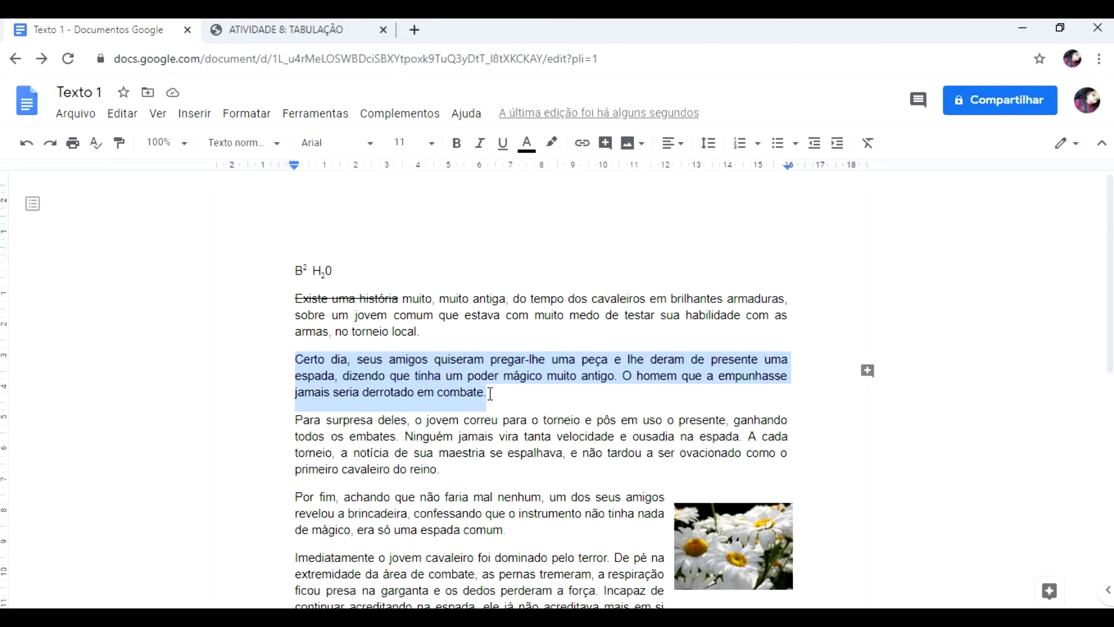
{"action": "left_click", "coordinate": [233, 113]}
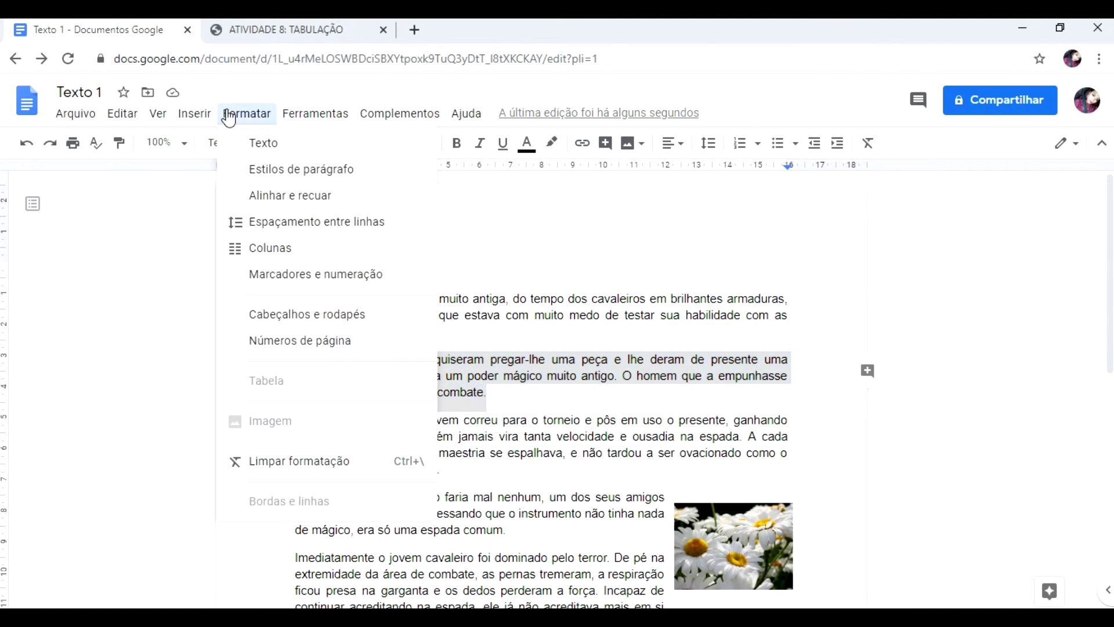
{"action": "mouse_move", "coordinate": [299, 227]}
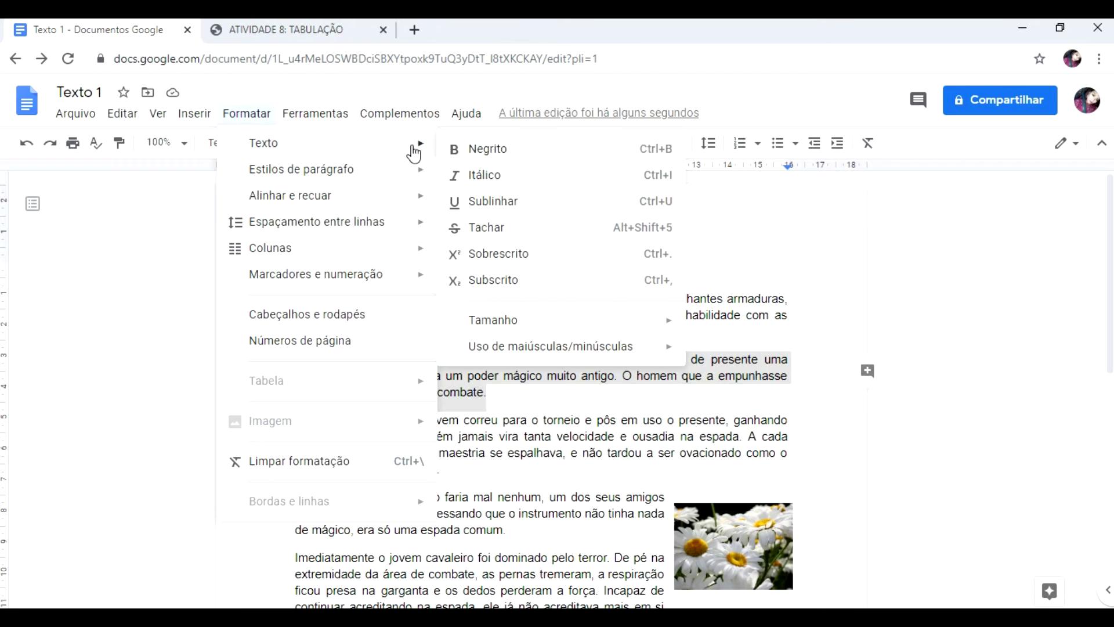
{"action": "mouse_move", "coordinate": [636, 355]}
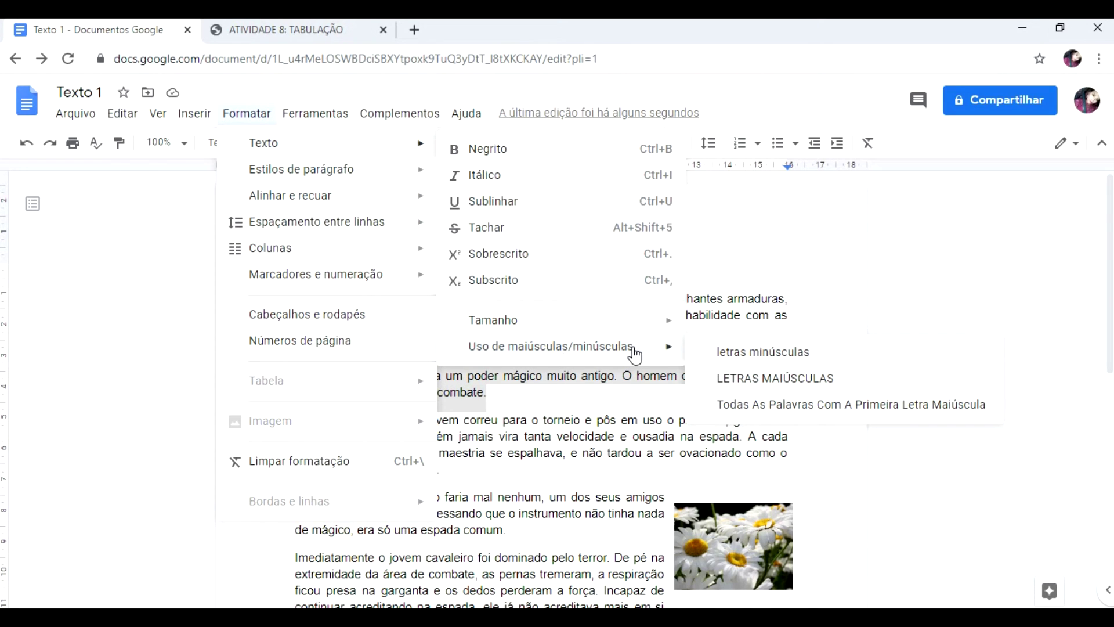
{"action": "left_click", "coordinate": [742, 380]}
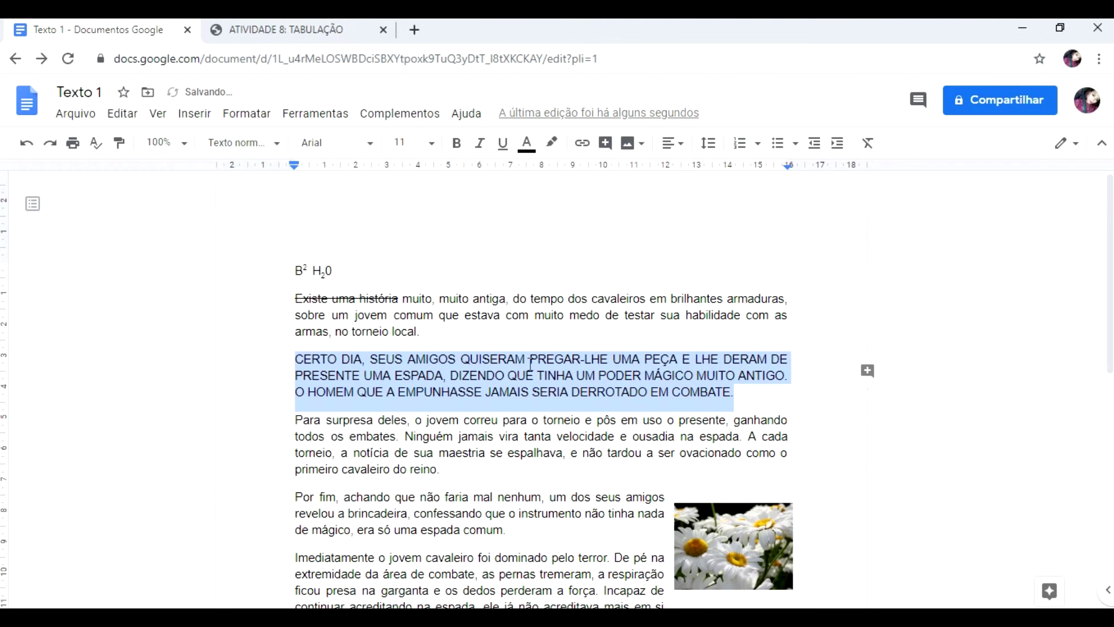
{"action": "left_click", "coordinate": [440, 363]}
{"action": "left_click_drag", "start_coordinate": [750, 394], "coordinate": [294, 359]}
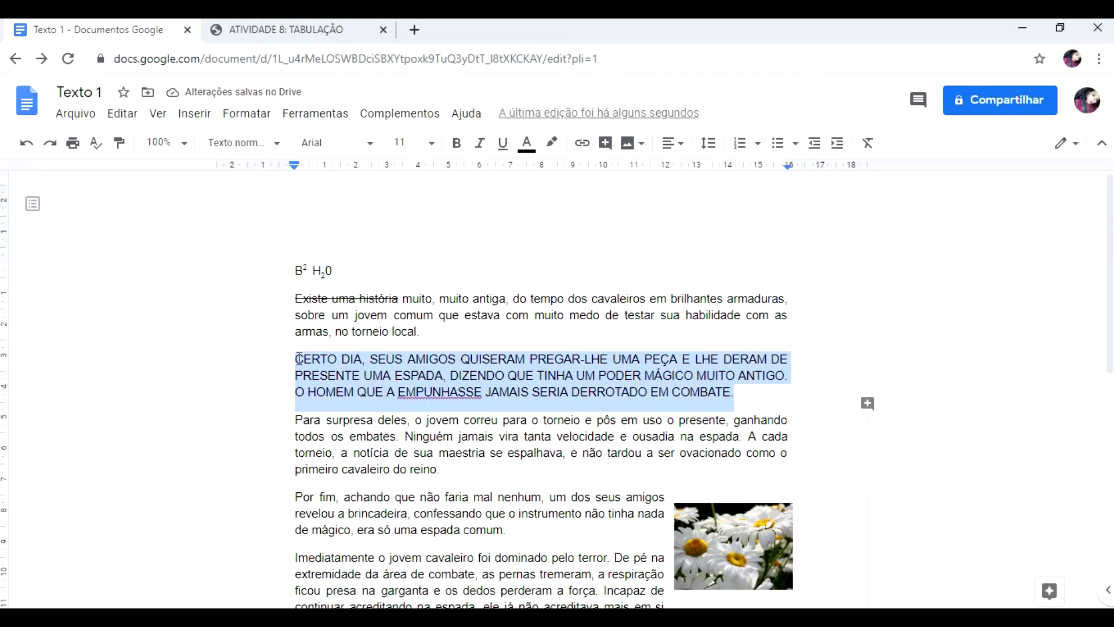
{"action": "left_click", "coordinate": [387, 364]}
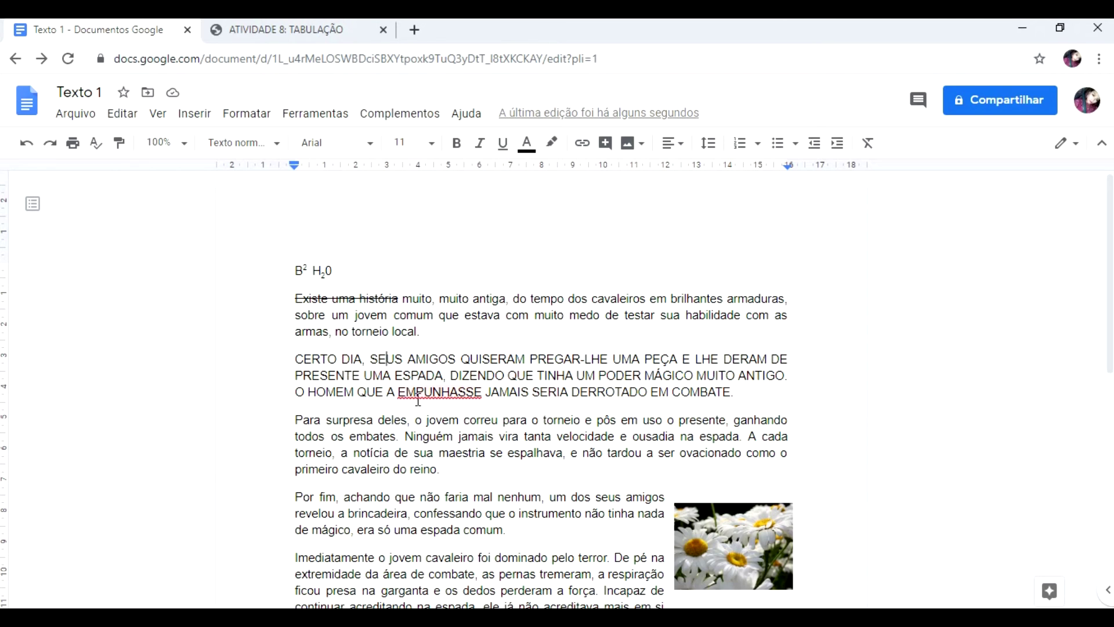
Step: Examine the letter-case, alignment and indent, line-spacing, and column options available for the document text
{"action": "left_click", "coordinate": [244, 119]}
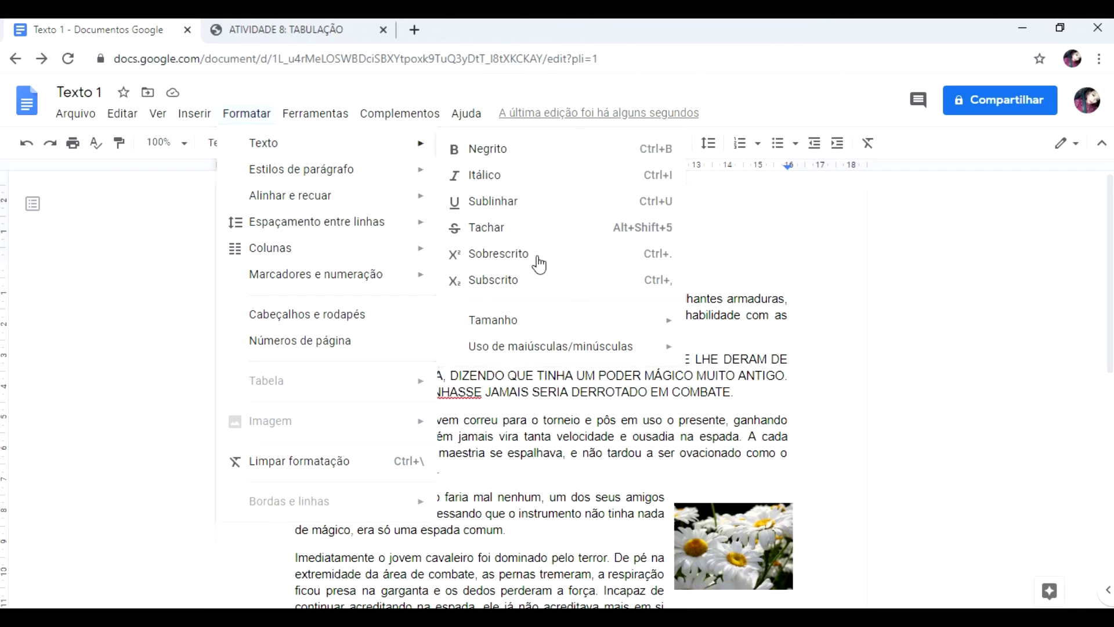
{"action": "mouse_move", "coordinate": [662, 348]}
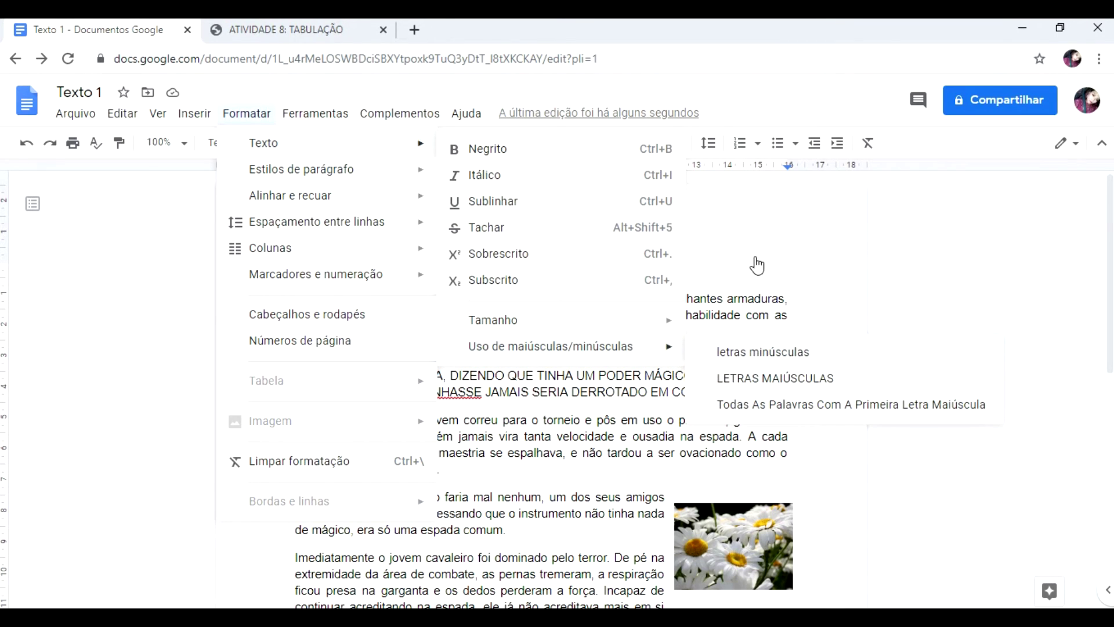
{"action": "left_click", "coordinate": [482, 264]}
{"action": "left_click", "coordinate": [393, 277]}
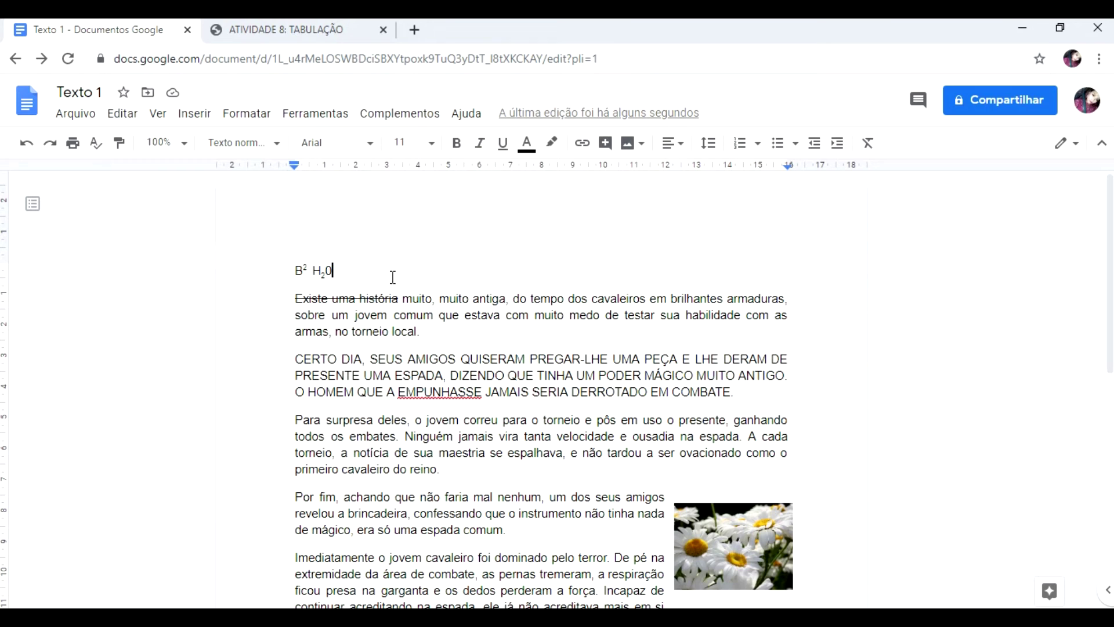
{"action": "left_click", "coordinate": [234, 113]}
{"action": "mouse_move", "coordinate": [406, 203]}
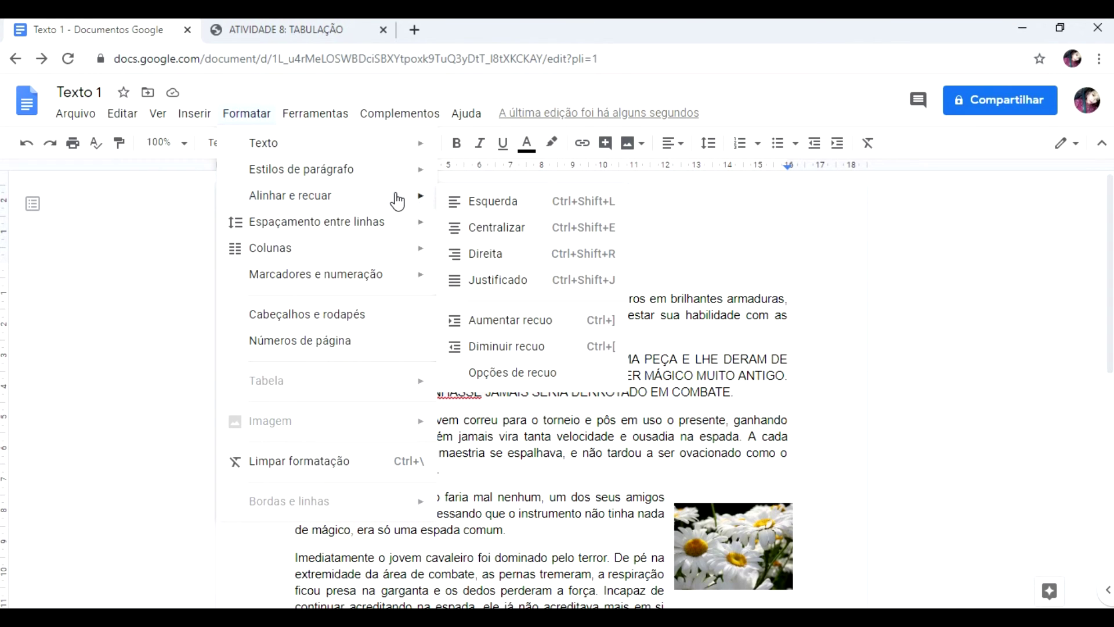
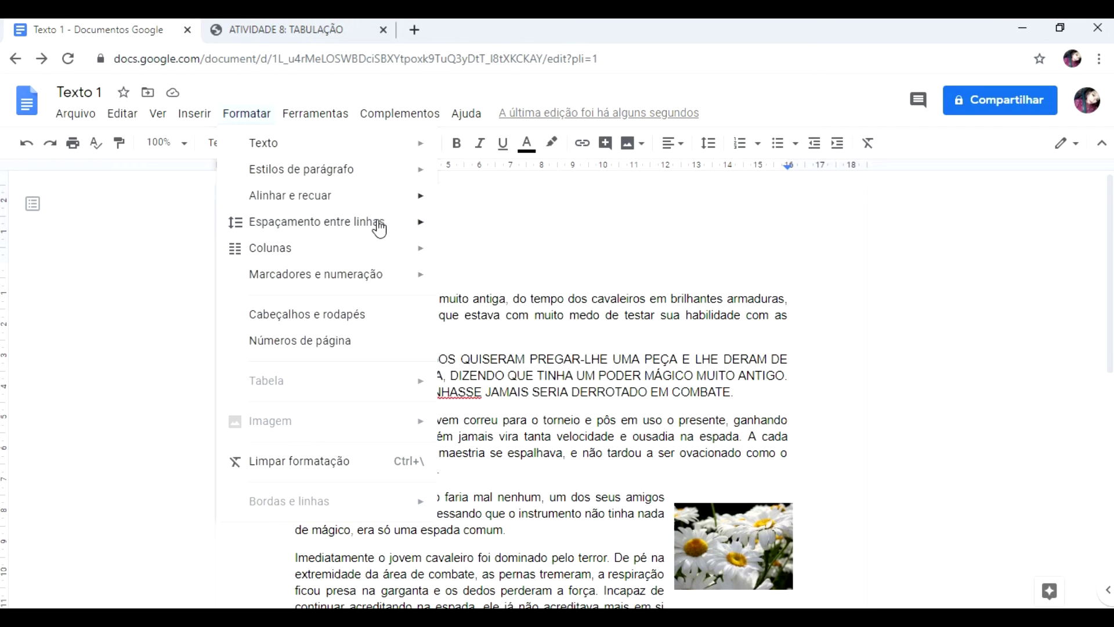
{"action": "mouse_move", "coordinate": [411, 228]}
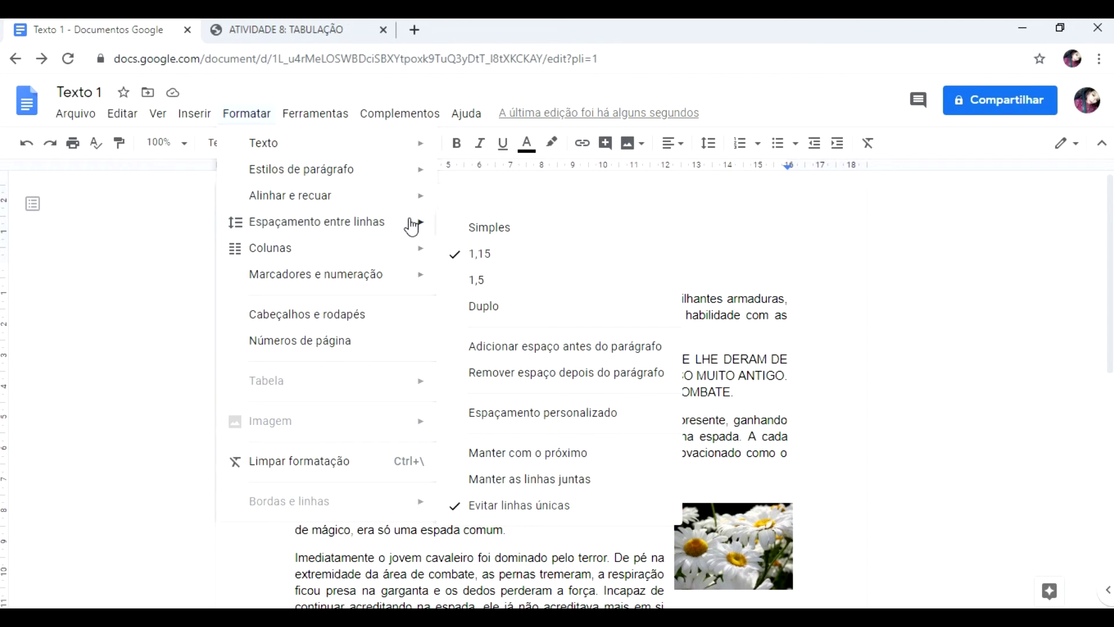
{"action": "mouse_move", "coordinate": [405, 260]}
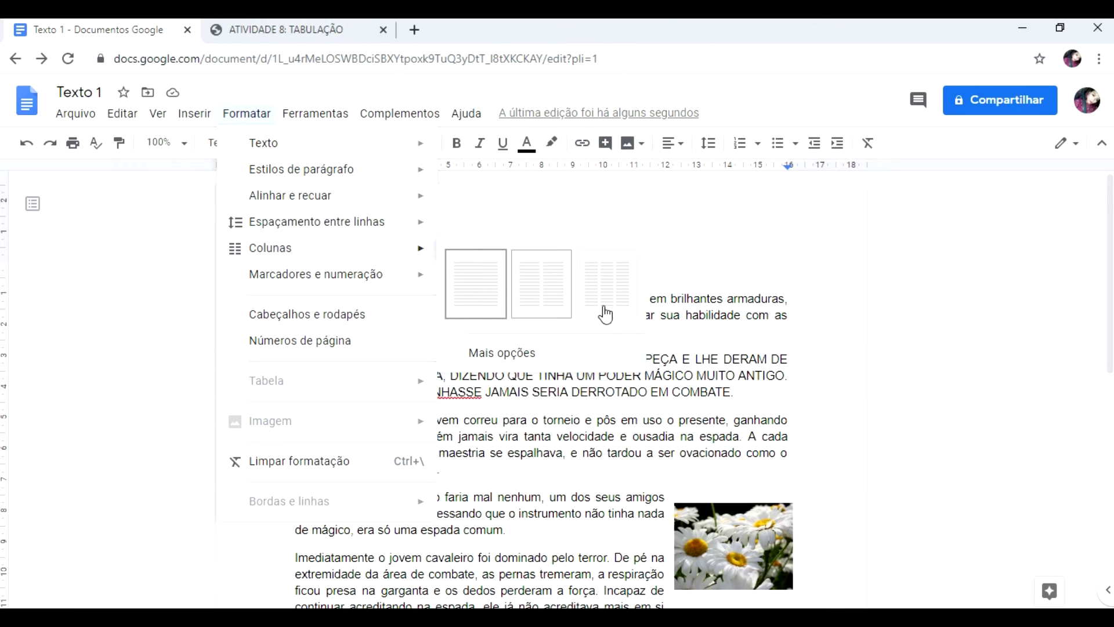
{"action": "left_click", "coordinate": [675, 332]}
Step: Examine the number-of-columns and spacing settings in the detailed column options, without applying them
{"action": "left_click", "coordinate": [195, 116]}
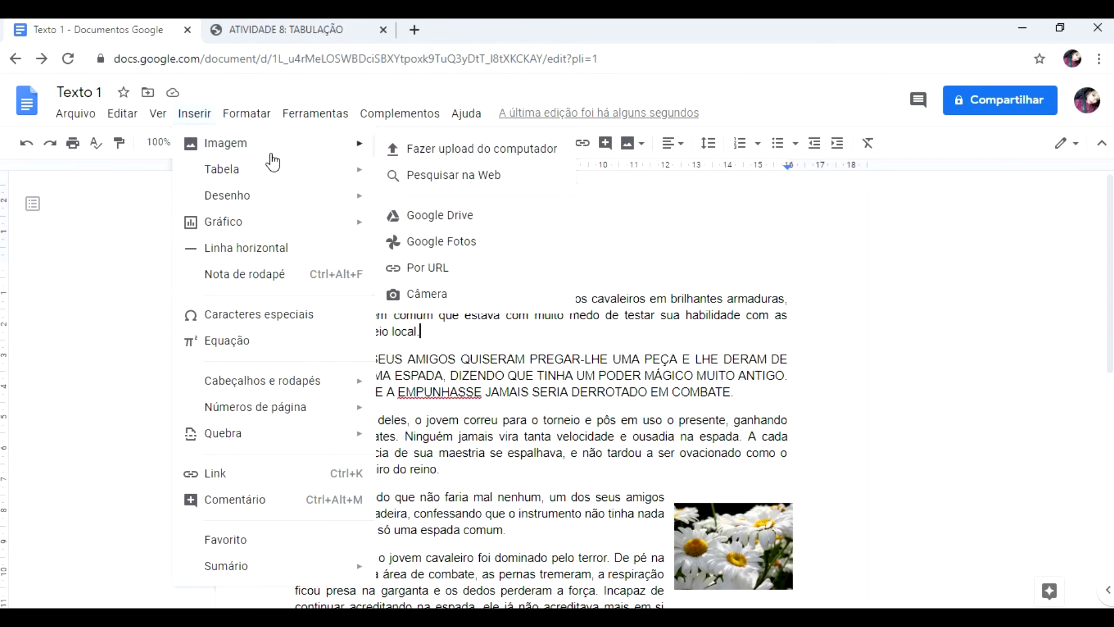
{"action": "mouse_move", "coordinate": [246, 113]}
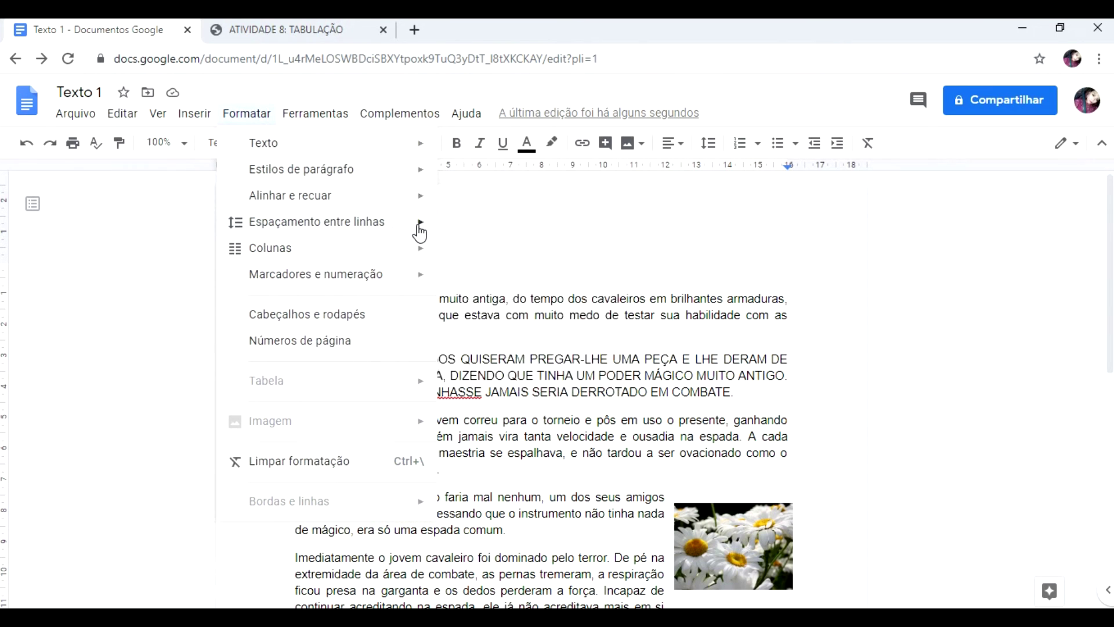
{"action": "mouse_move", "coordinate": [423, 252]}
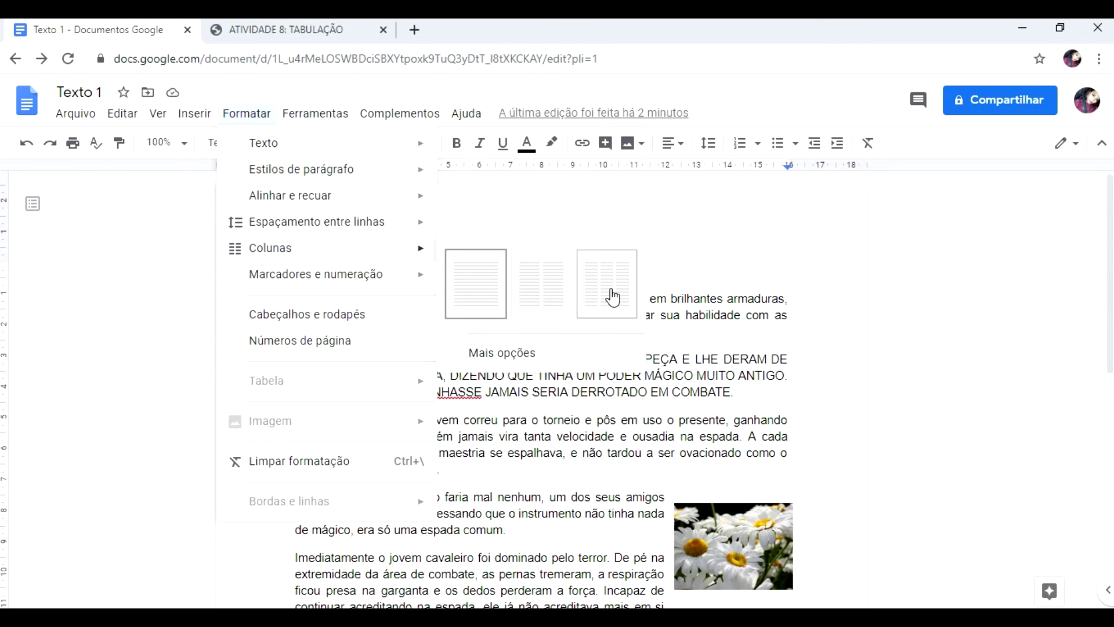
{"action": "left_click", "coordinate": [561, 355]}
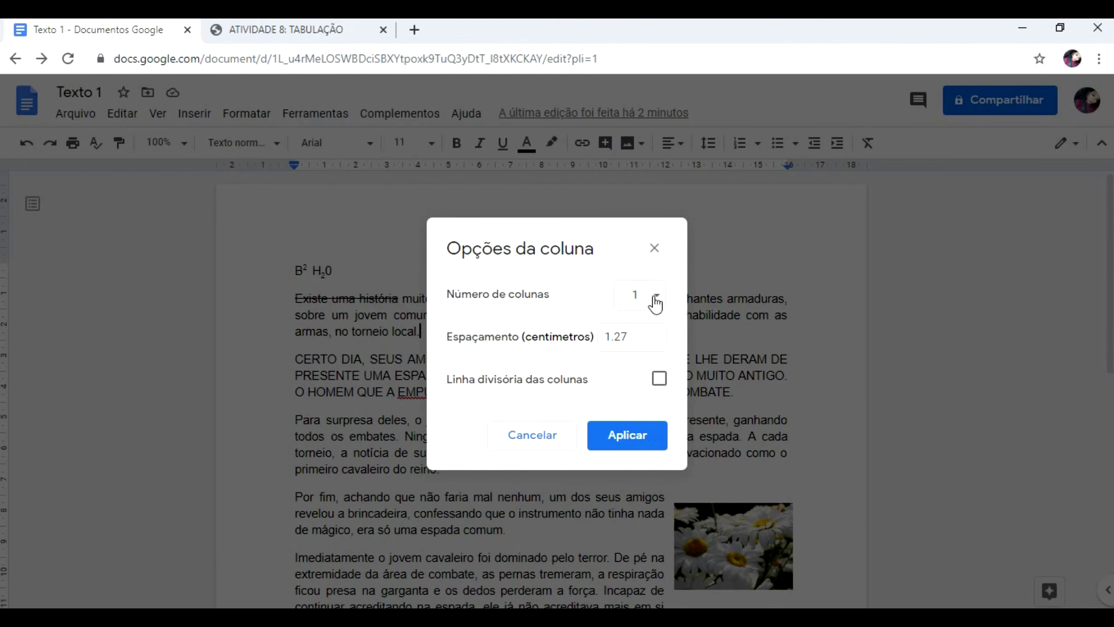
{"action": "left_click", "coordinate": [657, 303]}
{"action": "left_click", "coordinate": [653, 298]}
{"action": "left_click", "coordinate": [633, 337]}
{"action": "left_click", "coordinate": [532, 441]}
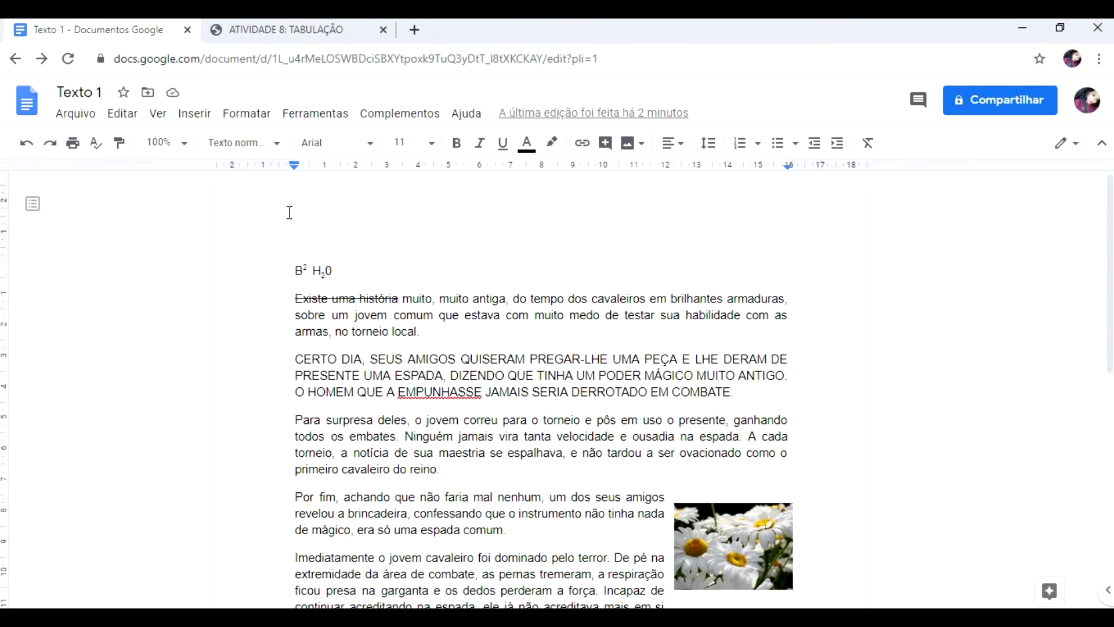
Step: Select the story from the "B² H₂0" line to its end and lay it out in two columns
{"action": "left_click_drag", "start_coordinate": [281, 279], "coordinate": [638, 620]}
{"action": "left_click", "coordinate": [246, 113]}
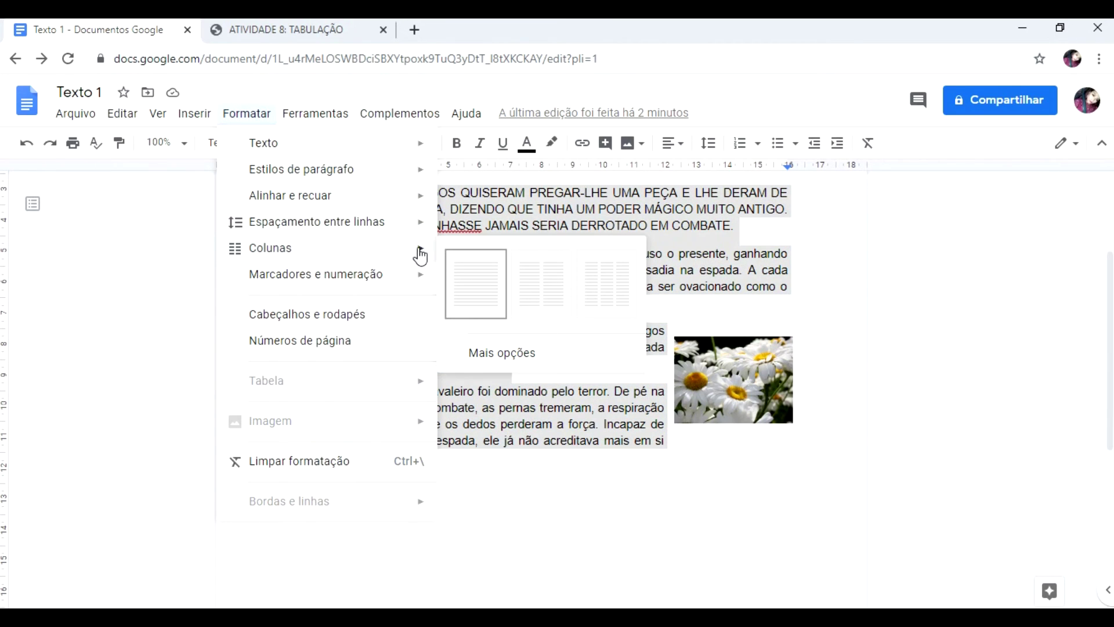
{"action": "left_click", "coordinate": [561, 280]}
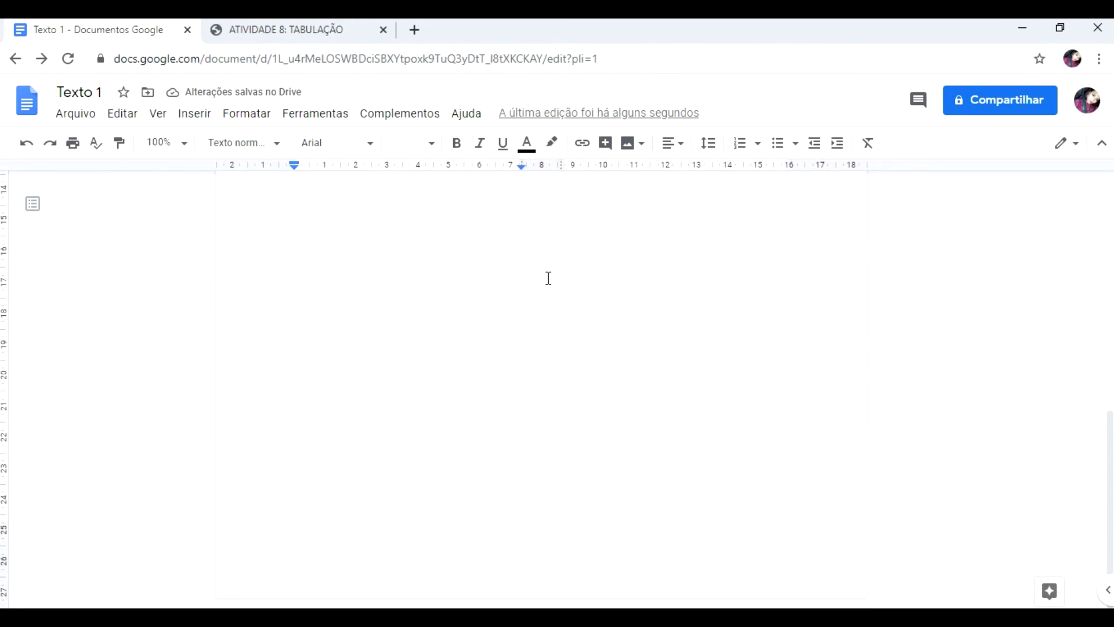
{"action": "left_click", "coordinate": [546, 372]}
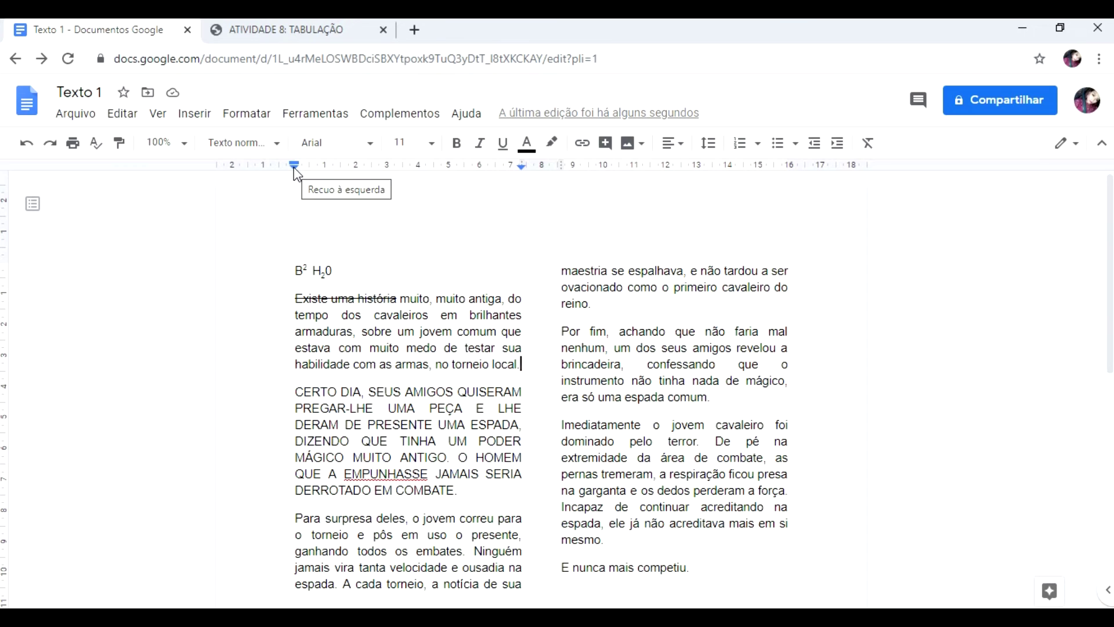
Step: Examine the ruler's indent markers for each of the two text columns
{"action": "left_click_drag", "start_coordinate": [295, 169], "coordinate": [295, 169]}
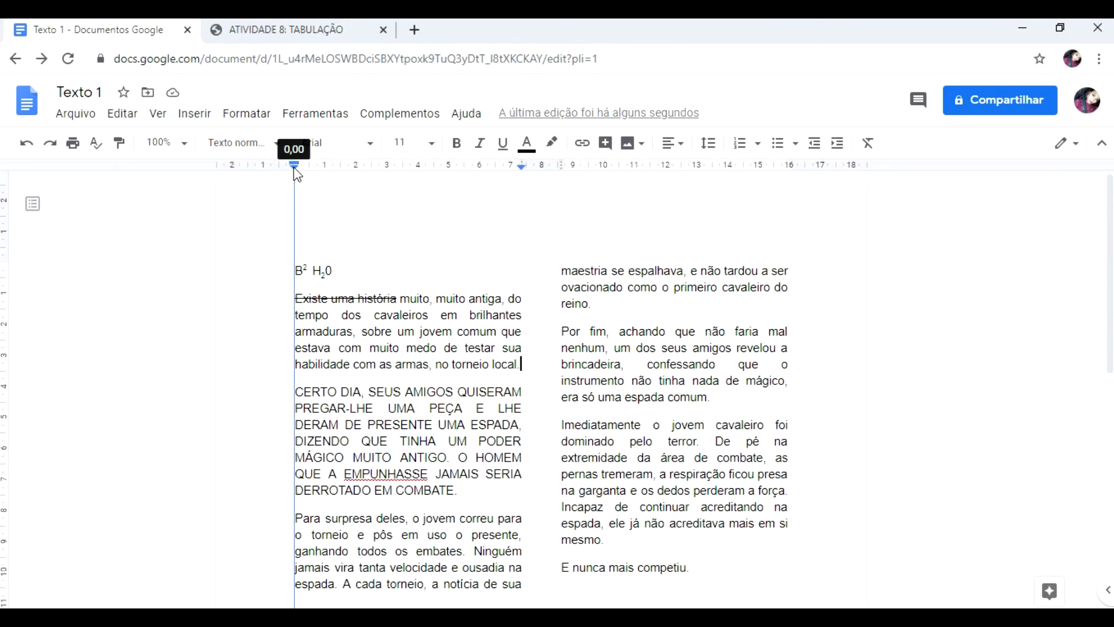
{"action": "left_click_drag", "start_coordinate": [297, 174], "coordinate": [297, 174]}
{"action": "left_click_drag", "start_coordinate": [524, 167], "coordinate": [526, 171]}
{"action": "left_click", "coordinate": [638, 347]}
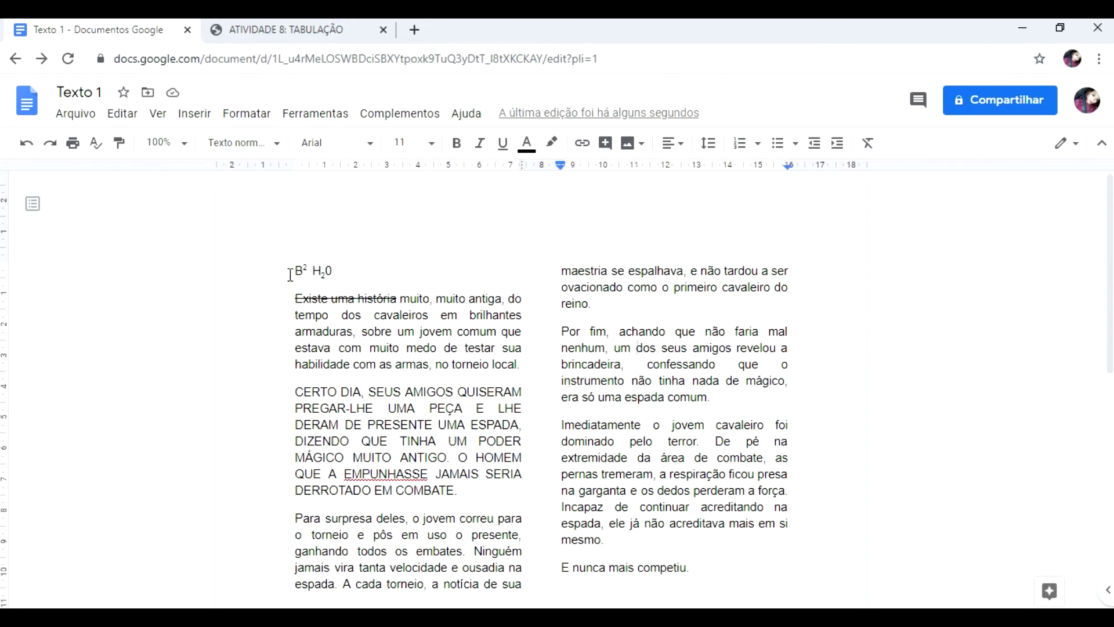
Step: Undo the two-column layout of the story
{"action": "key", "text": "ctrl+z"}
{"action": "left_click", "coordinate": [457, 355]}
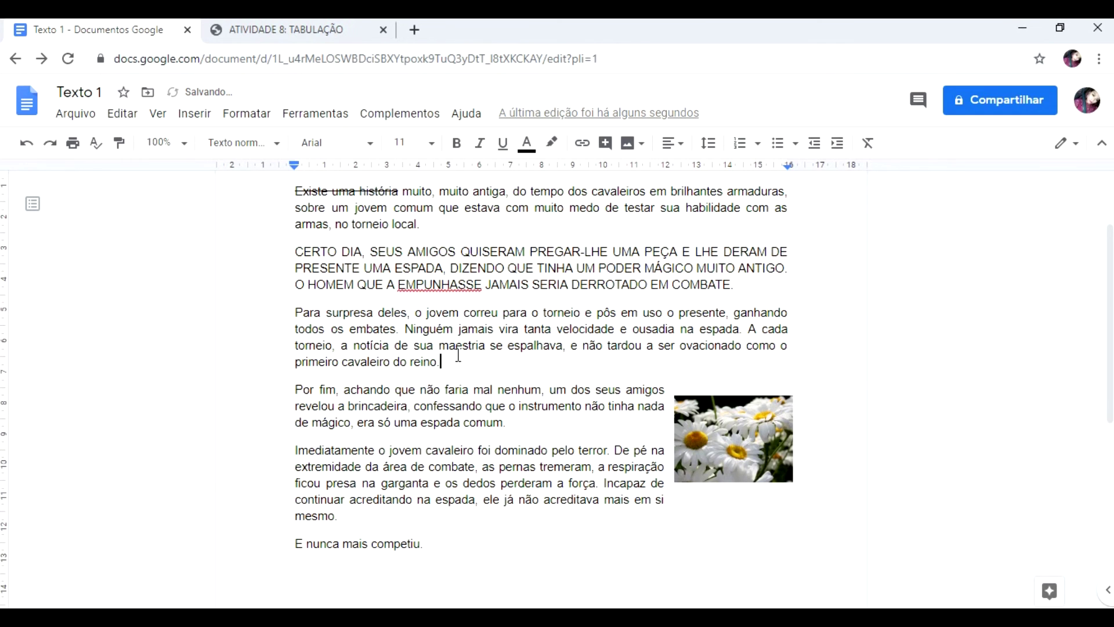
{"action": "scroll", "coordinate": [458, 354], "scroll_direction": "up", "scroll_amount": 2}
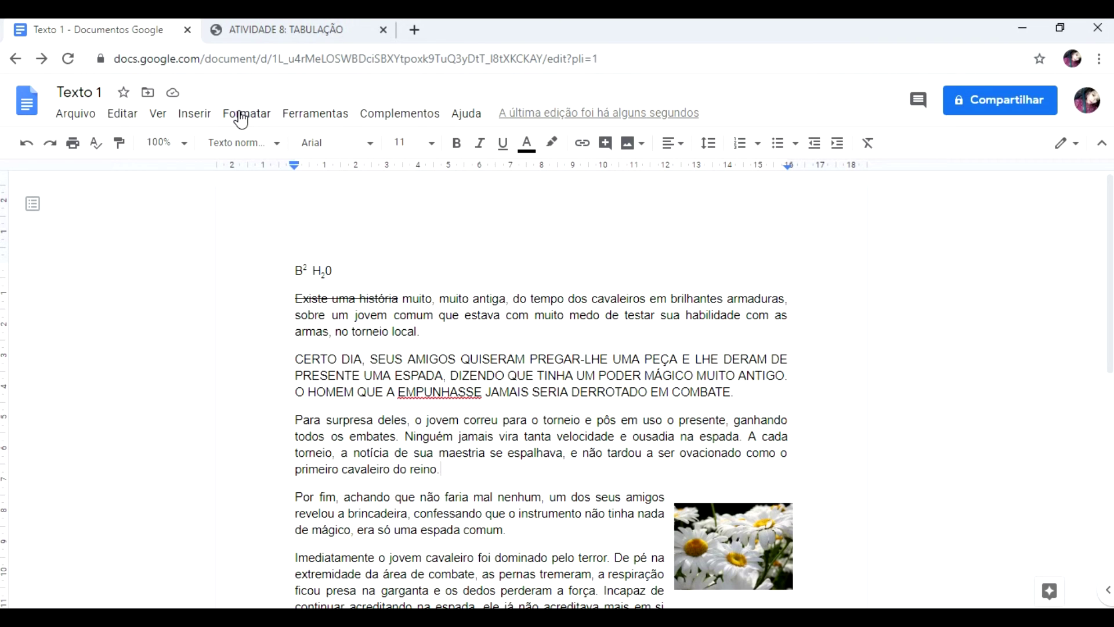
Step: Lay out the story in three columns, and undo that layout
{"action": "left_click", "coordinate": [240, 120]}
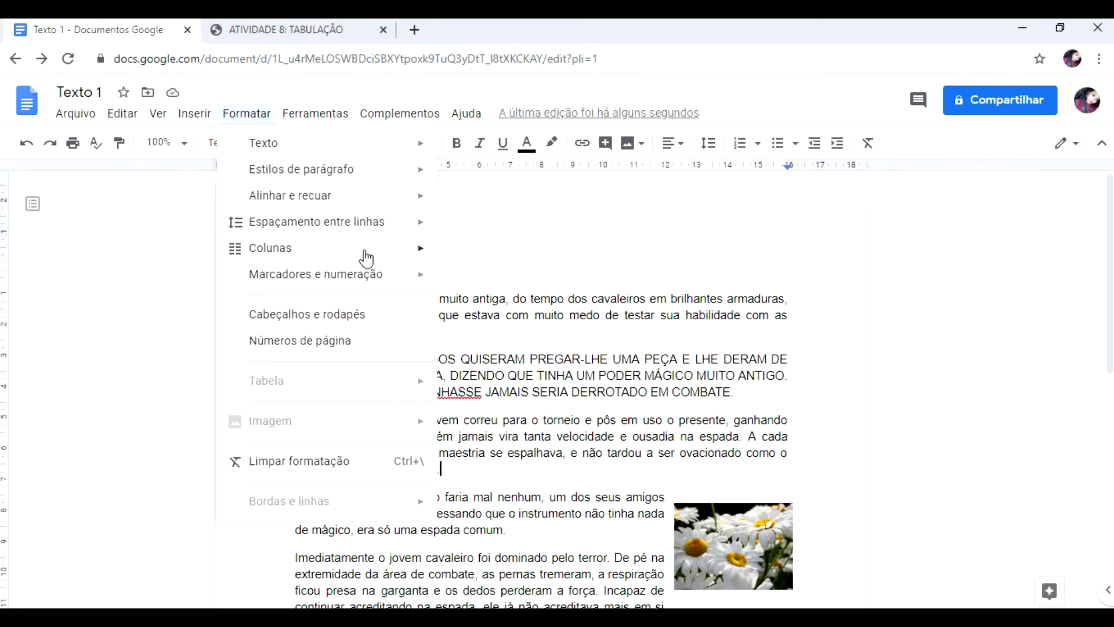
{"action": "mouse_move", "coordinate": [432, 257]}
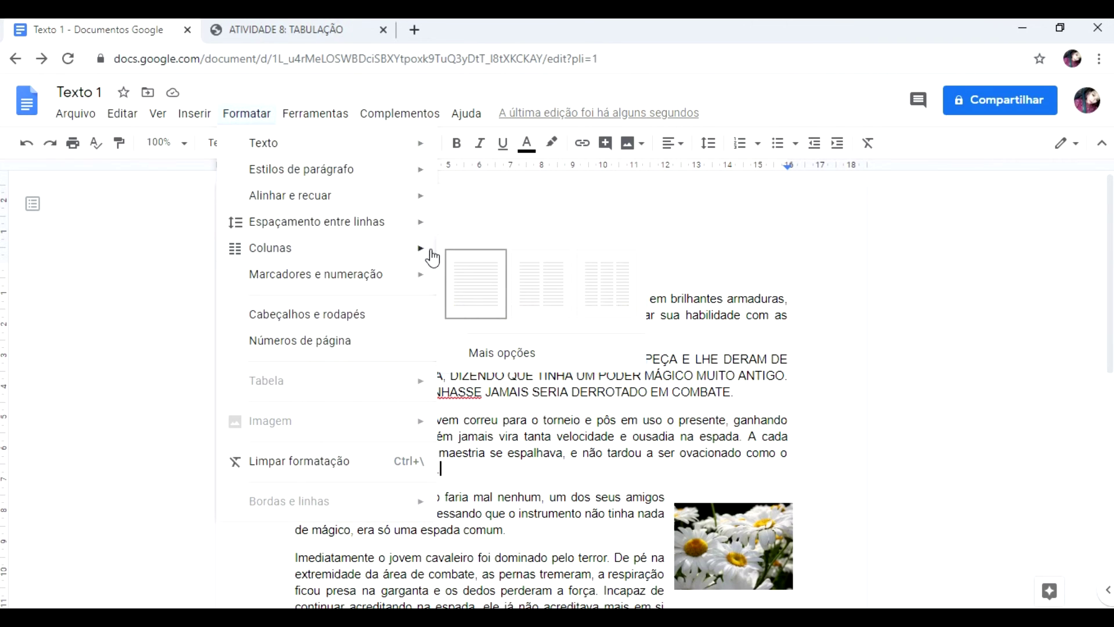
{"action": "left_click", "coordinate": [622, 290]}
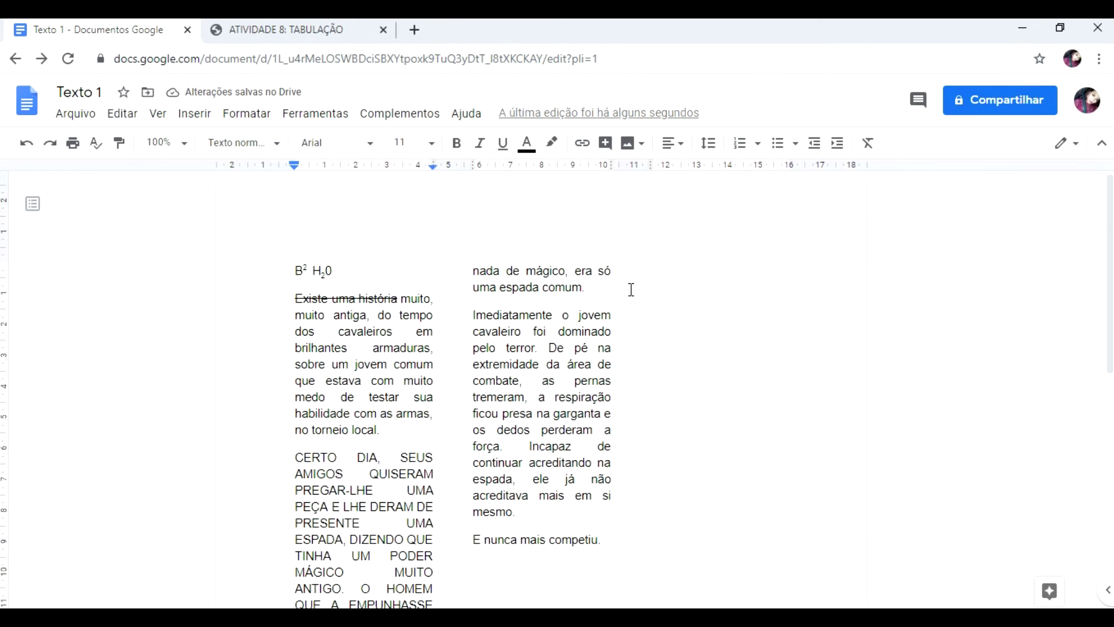
{"action": "scroll", "coordinate": [684, 311], "scroll_direction": "up", "scroll_amount": 5}
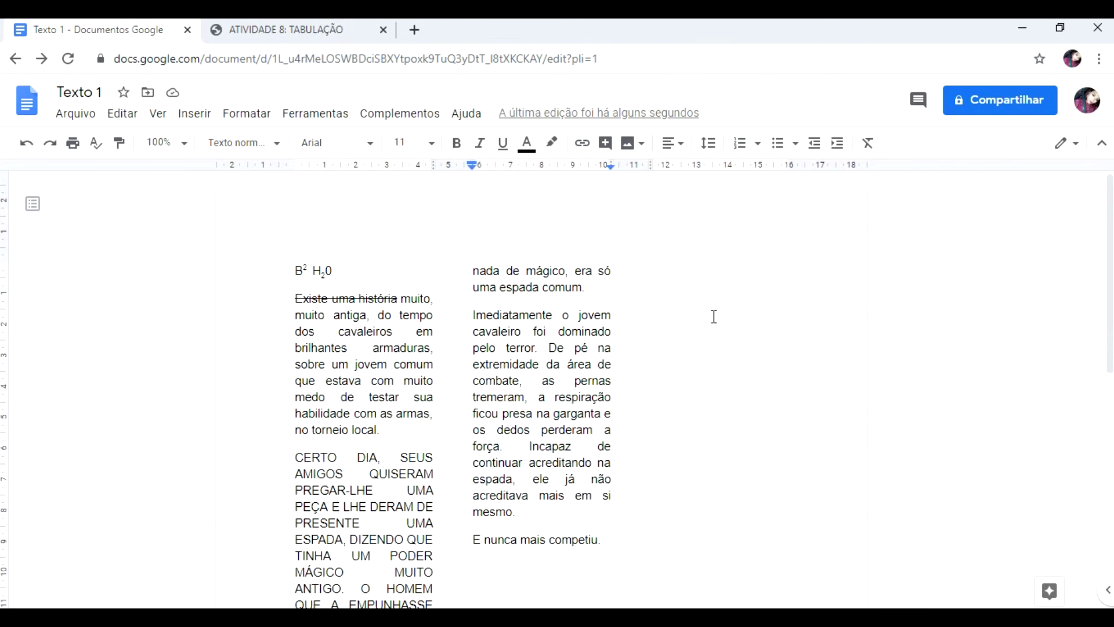
{"action": "left_click", "coordinate": [522, 332]}
{"action": "left_click", "coordinate": [24, 145]}
{"action": "left_click", "coordinate": [247, 113]}
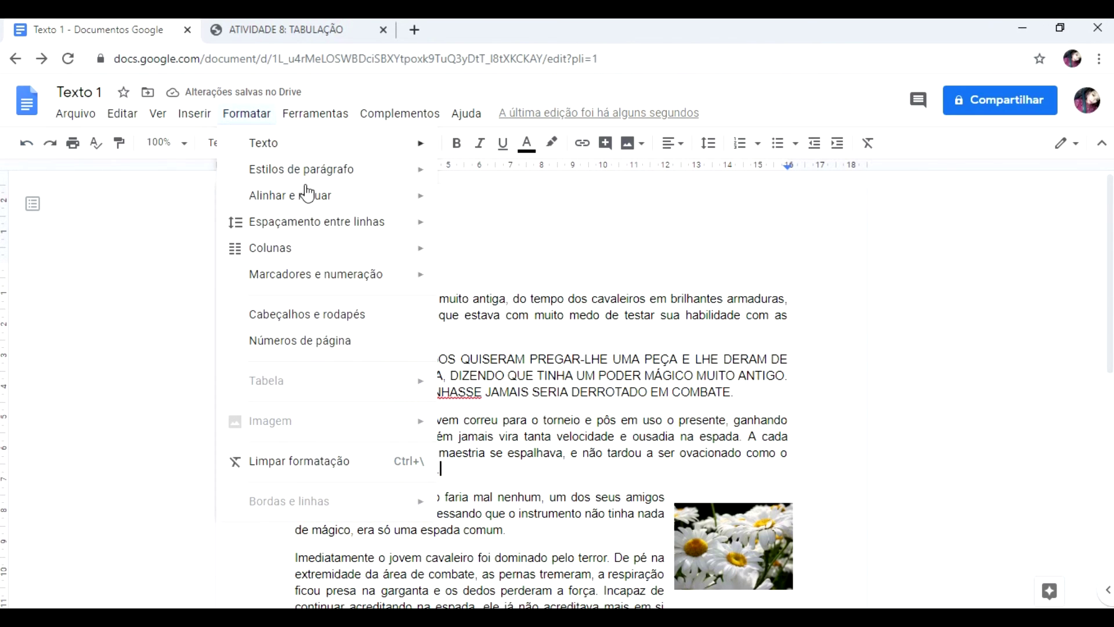
{"action": "mouse_move", "coordinate": [406, 274]}
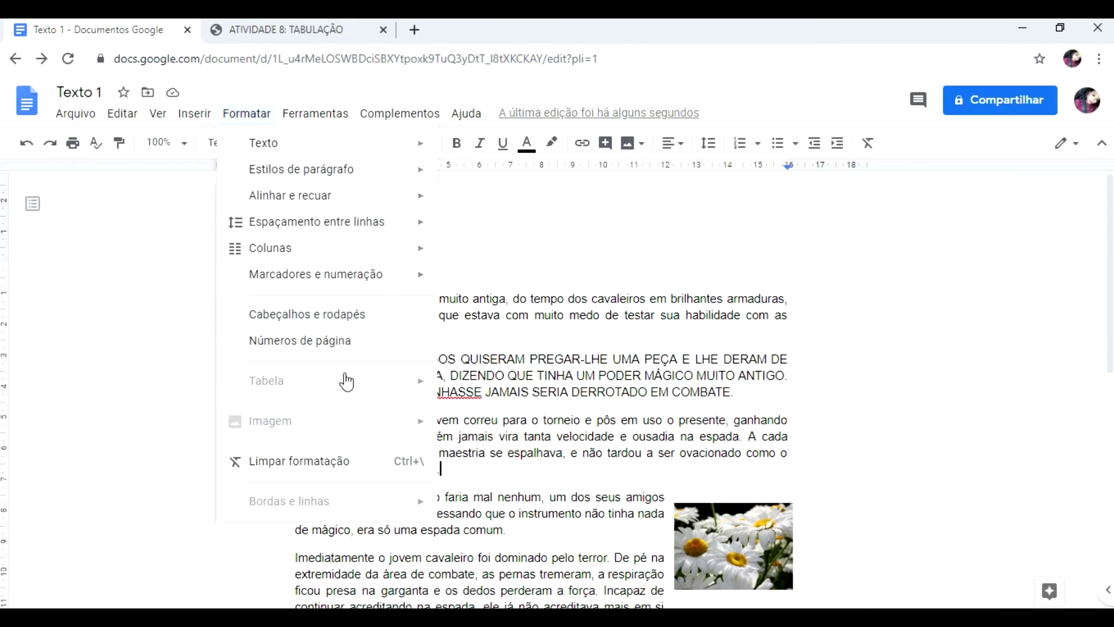
{"action": "left_click", "coordinate": [493, 350]}
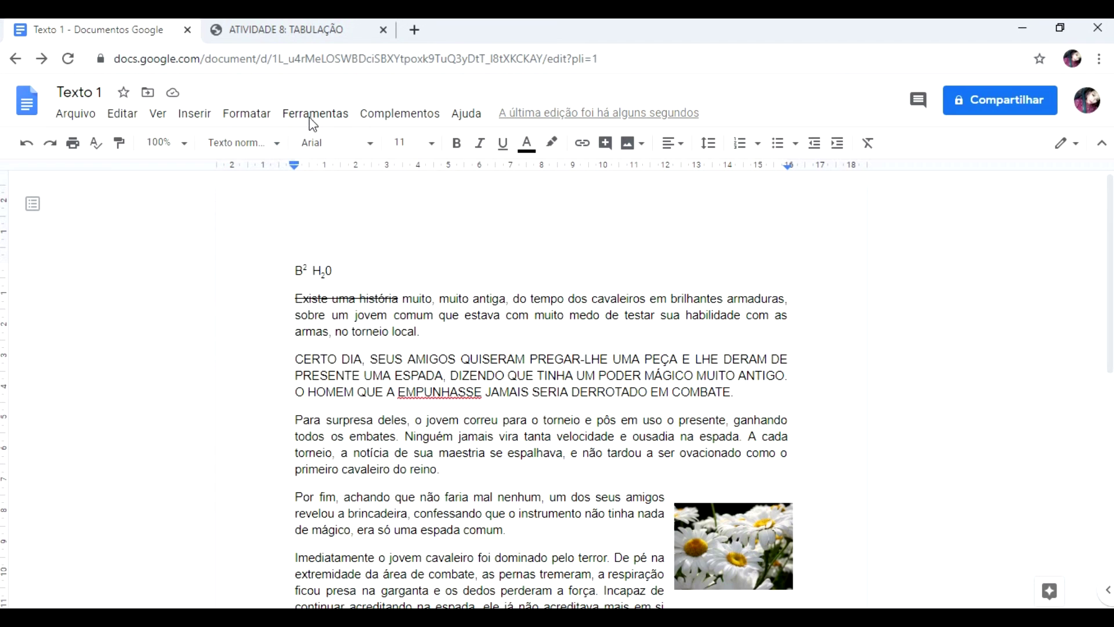
Step: Clear the formatting of the whole story, from the "B² H₂0" line to "E nunca mais competiu."
{"action": "left_click_drag", "start_coordinate": [290, 267], "coordinate": [425, 550]}
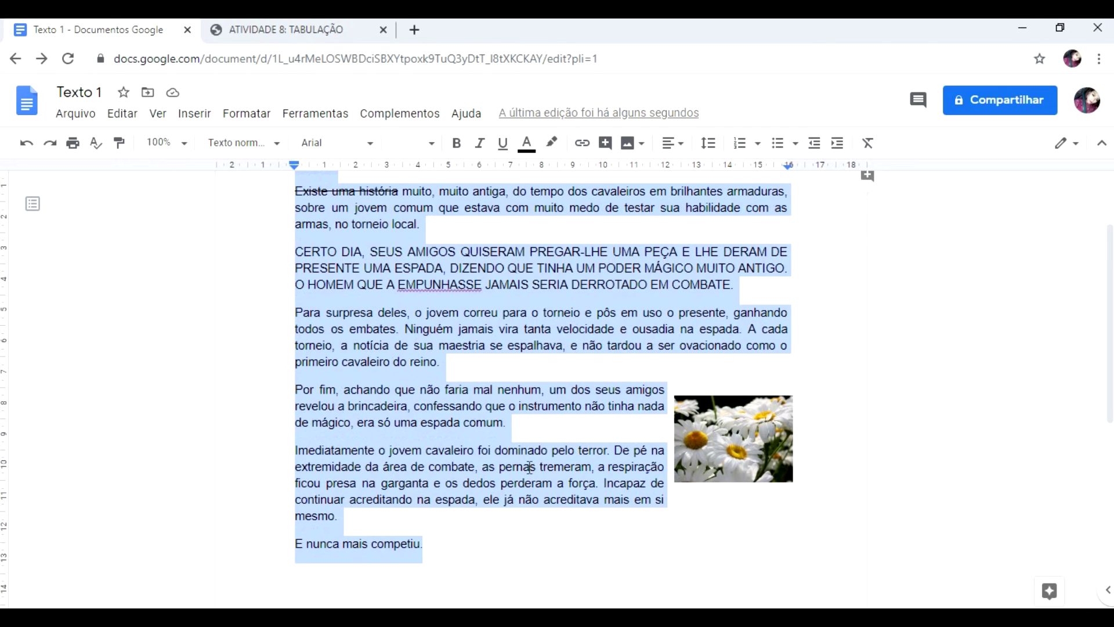
{"action": "left_click", "coordinate": [868, 143]}
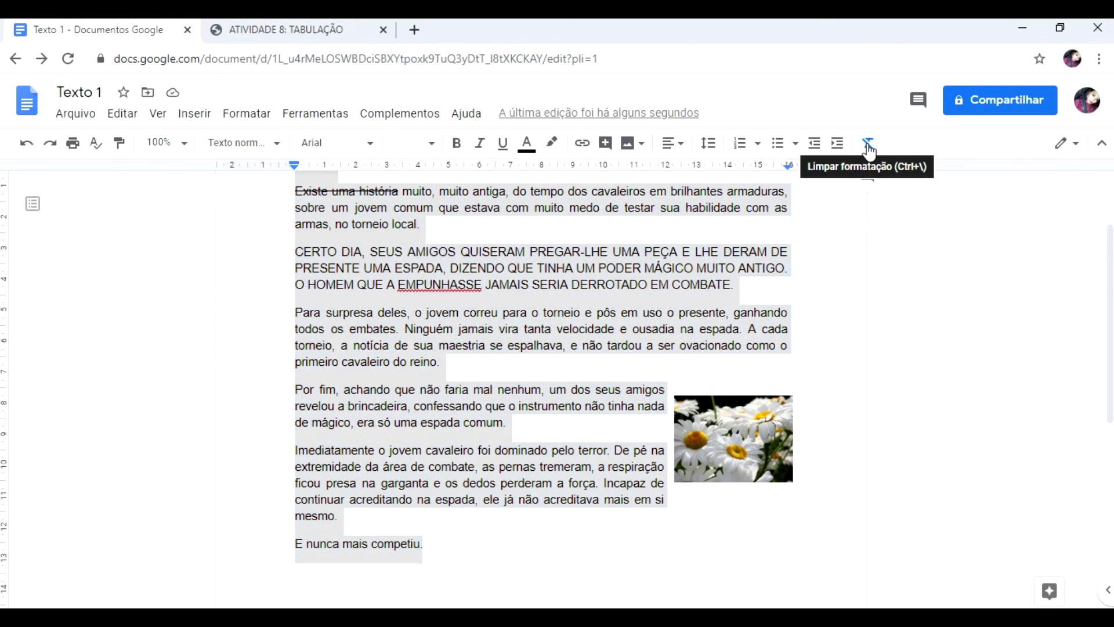
{"action": "scroll", "coordinate": [560, 355], "scroll_direction": "up", "scroll_amount": 2}
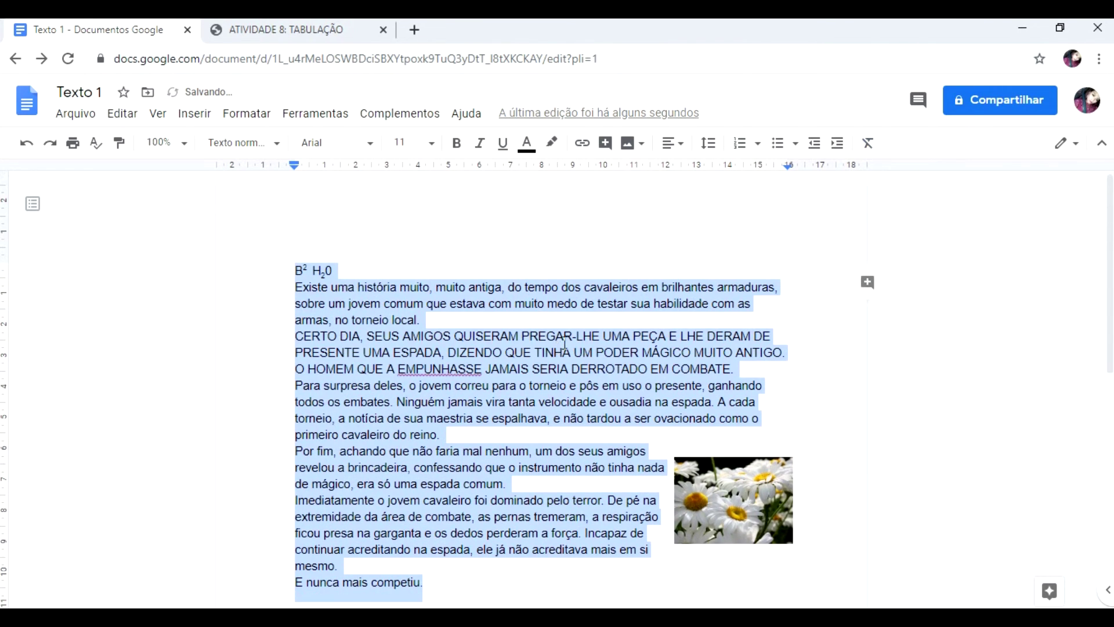
{"action": "left_click_drag", "start_coordinate": [731, 369], "coordinate": [303, 335]}
{"action": "left_click", "coordinate": [356, 335]}
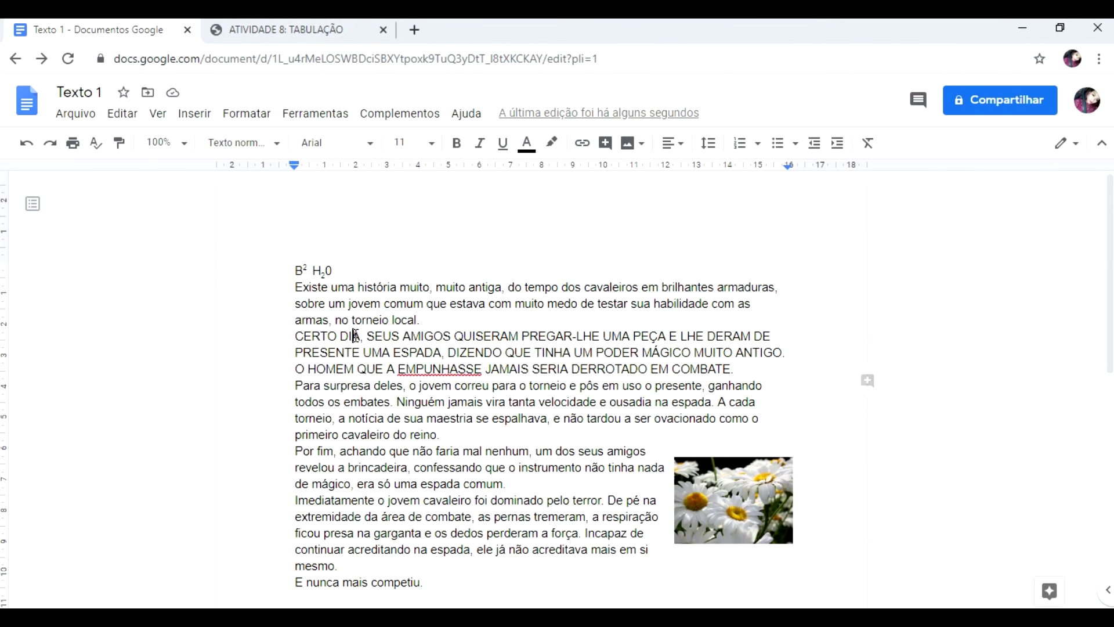
Step: Delete the entire story, including the flower image, to leave the document blank
{"action": "key", "text": "ctrl+a"}
{"action": "key", "text": "Delete"}
{"action": "type", "text": "Imediatamente o jovem cavaleiro foi dominado pelo terror. De pé na extremidade da área de combate, as pernas tremeram, a respiração ficou presa na garganta e os dedos perderam a força. Incapaz de continuar acreditando na espada, ele já não acreditava mais em si mesmo."}
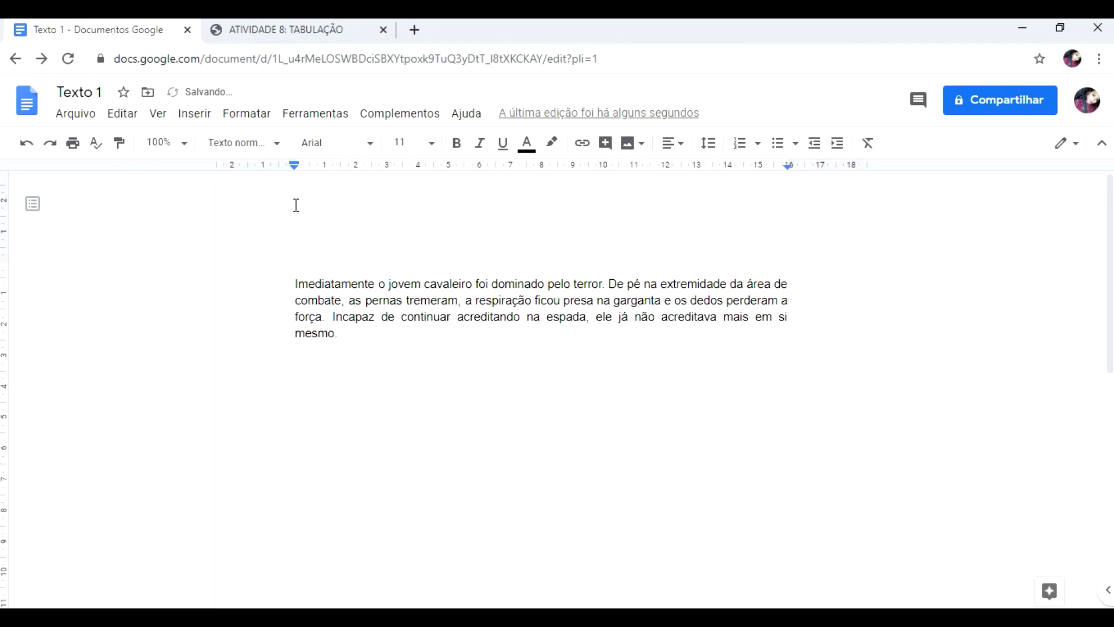
{"action": "left_click", "coordinate": [296, 281]}
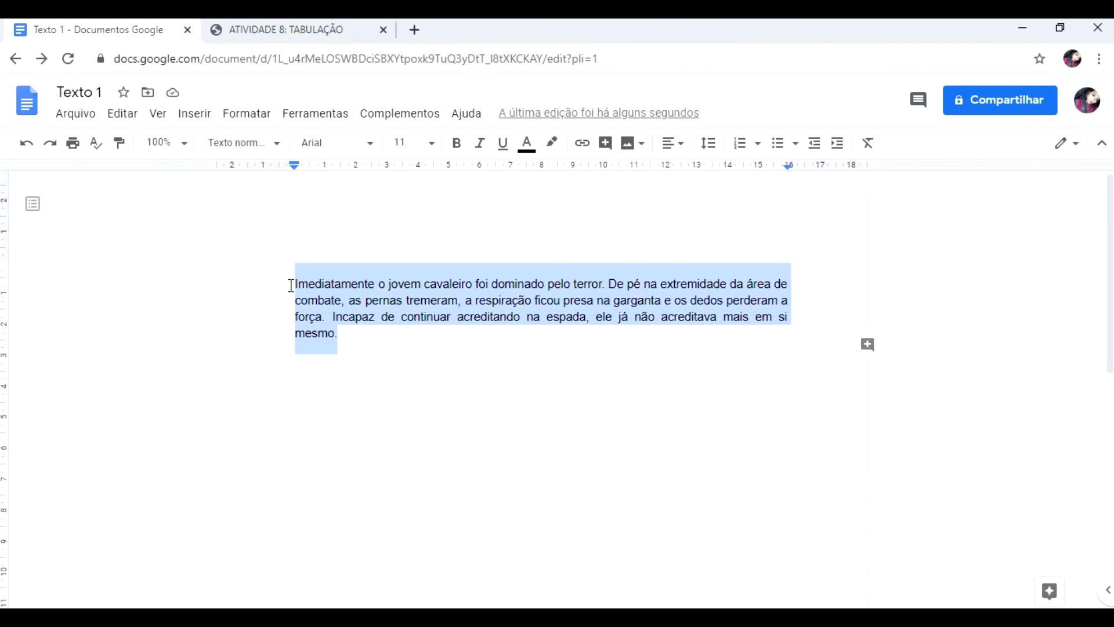
{"action": "key", "text": "BackSpace"}
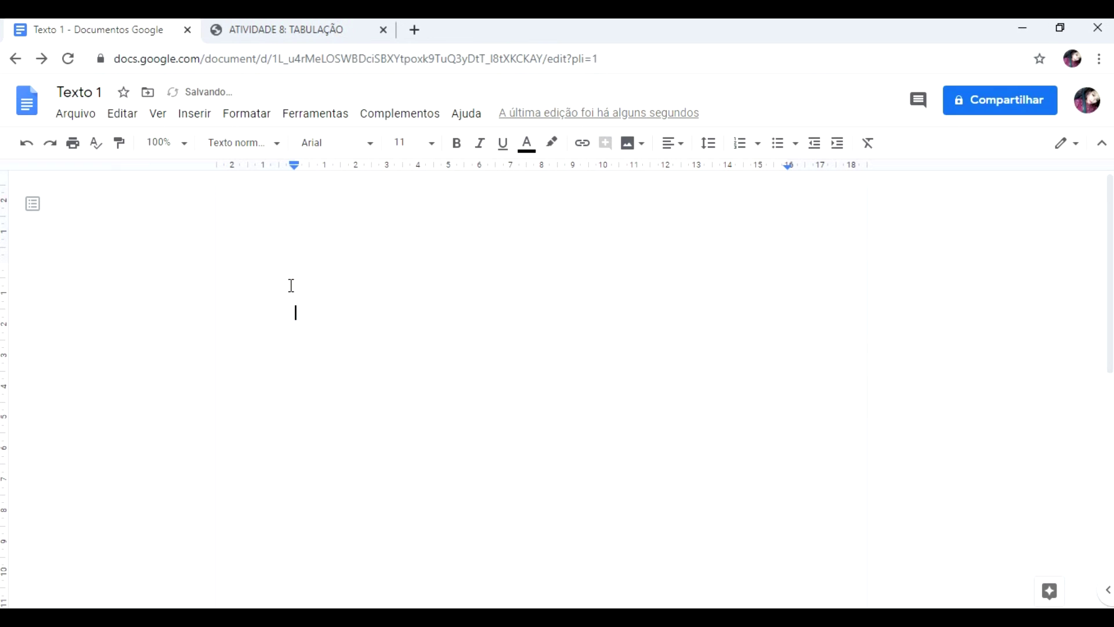
{"action": "left_click", "coordinate": [275, 146]}
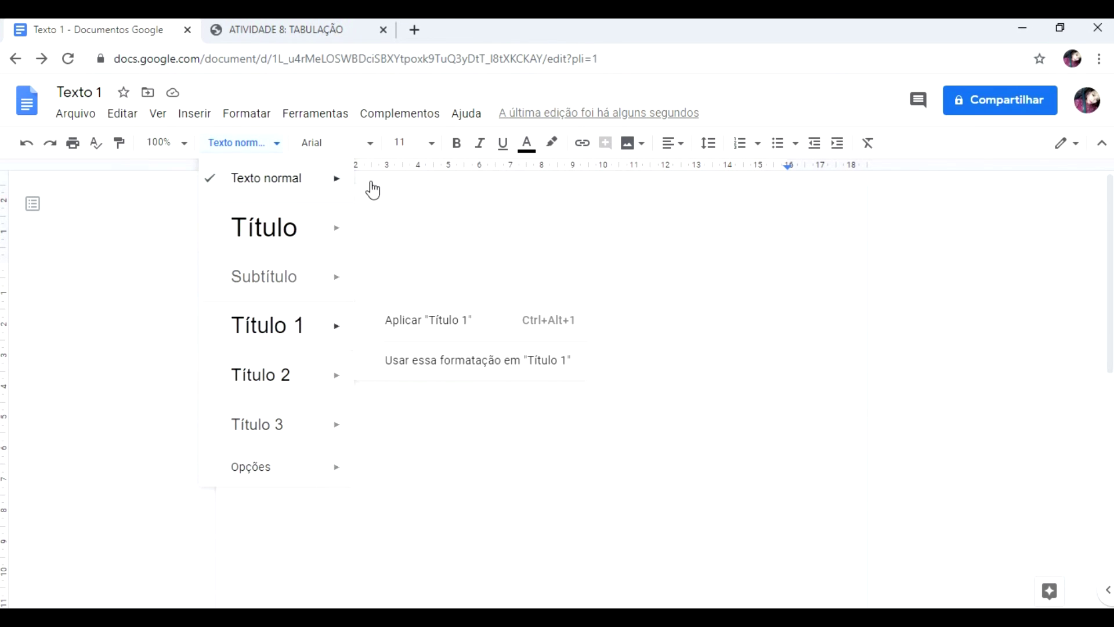
{"action": "left_click", "coordinate": [322, 338]}
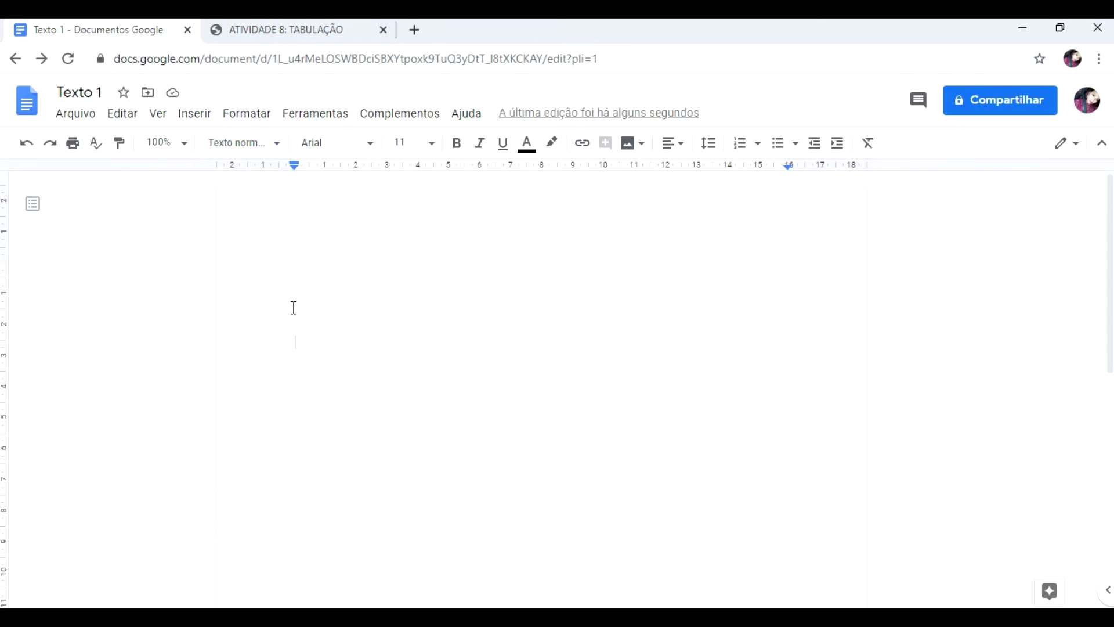
{"action": "left_click", "coordinate": [273, 143]}
{"action": "left_click", "coordinate": [566, 311]}
Step: Enter "Teste 1" and "Teste 2" on two separate lines of the blank document
{"action": "left_click", "coordinate": [307, 316]}
{"action": "type", "text": "Teste 1  "}
{"action": "type", "text": "Teste 2"}
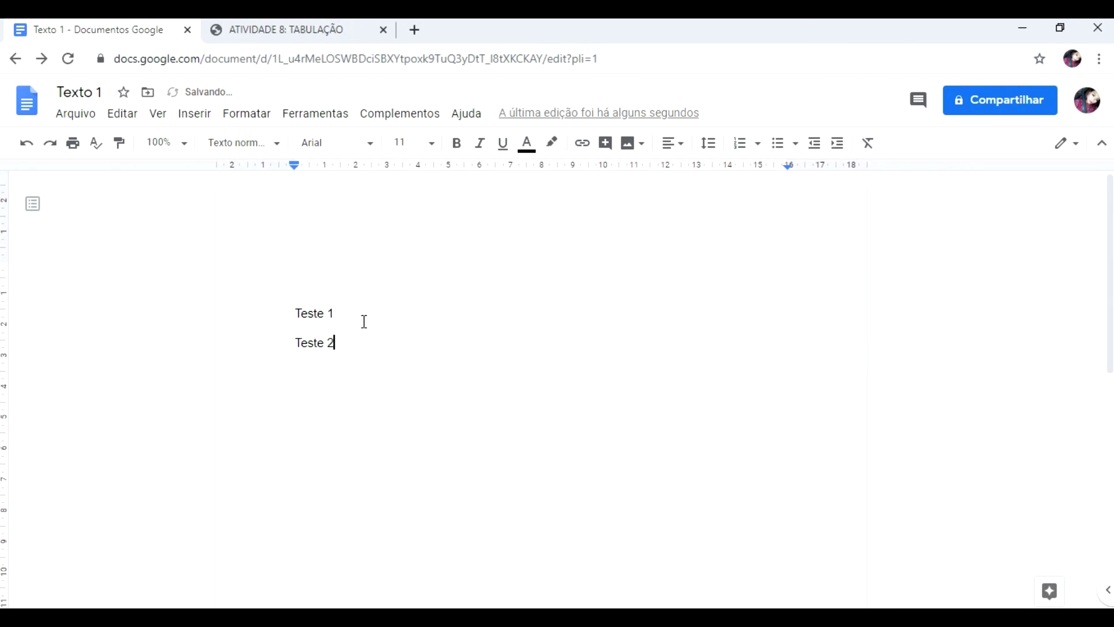
Step: Apply the "Título" paragraph style to the "Teste 1" line
{"action": "left_click_drag", "start_coordinate": [335, 314], "coordinate": [294, 314]}
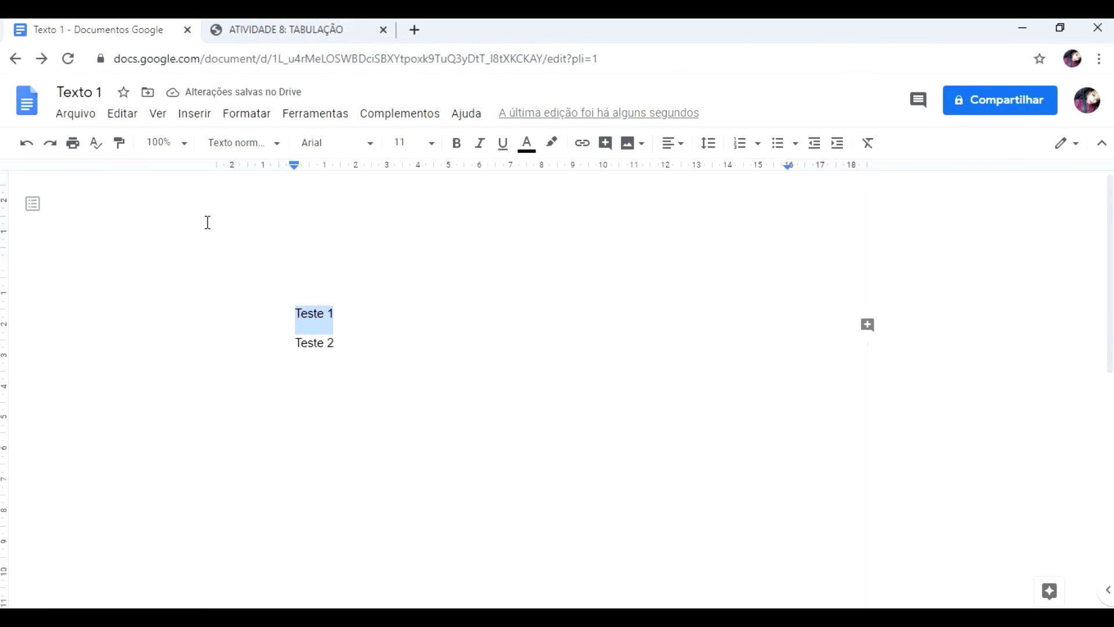
{"action": "left_click", "coordinate": [278, 149]}
{"action": "mouse_move", "coordinate": [288, 196]}
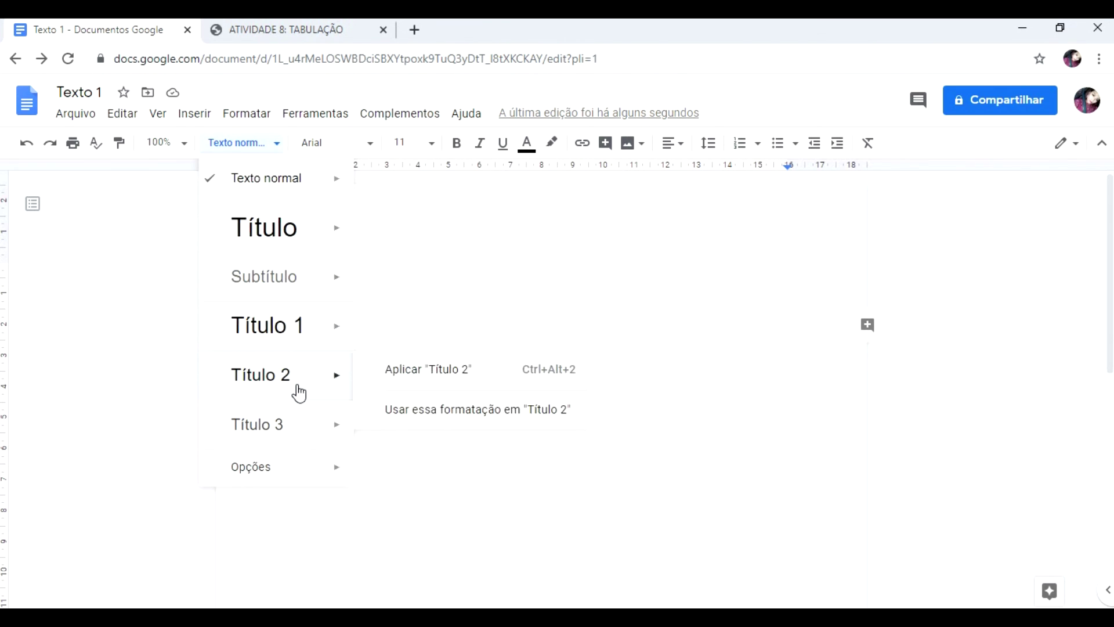
{"action": "mouse_move", "coordinate": [287, 229]}
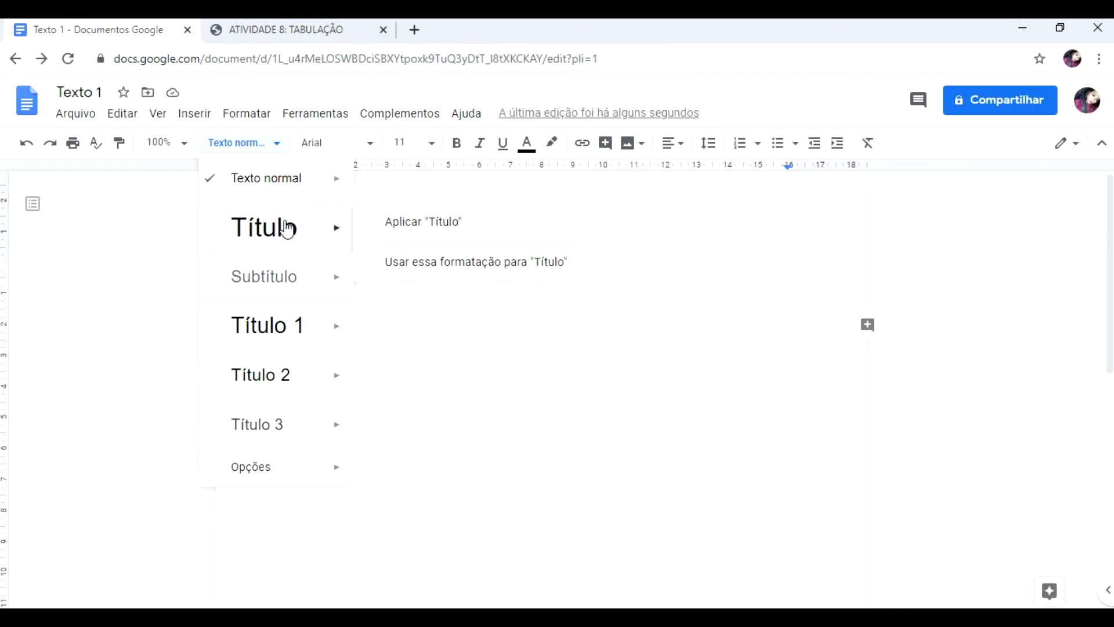
{"action": "left_click", "coordinate": [310, 228]}
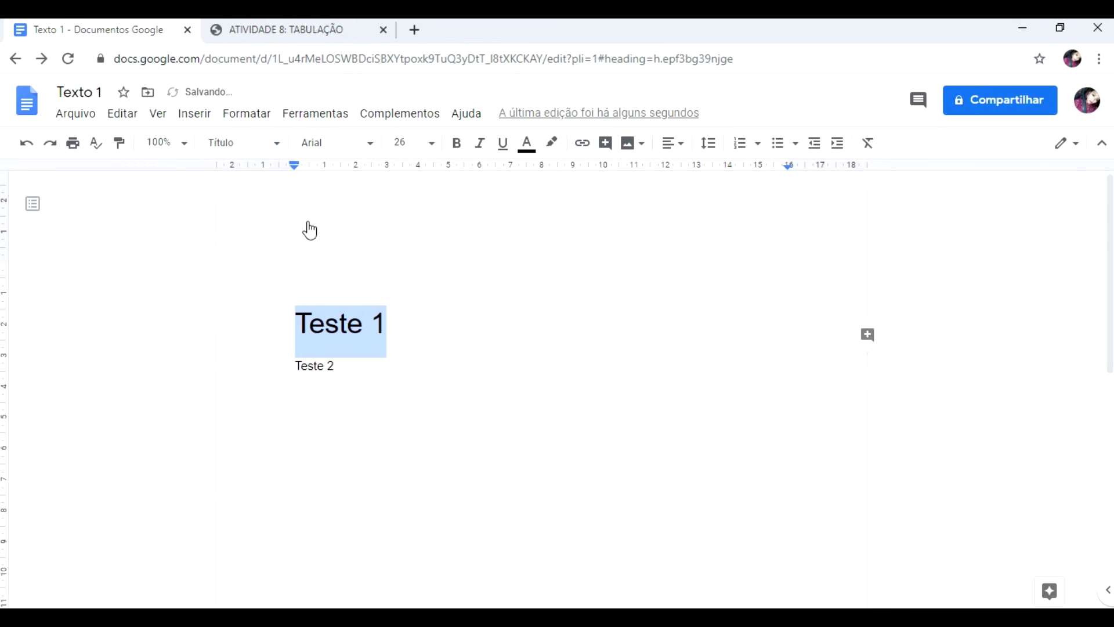
{"action": "left_click", "coordinate": [354, 368]}
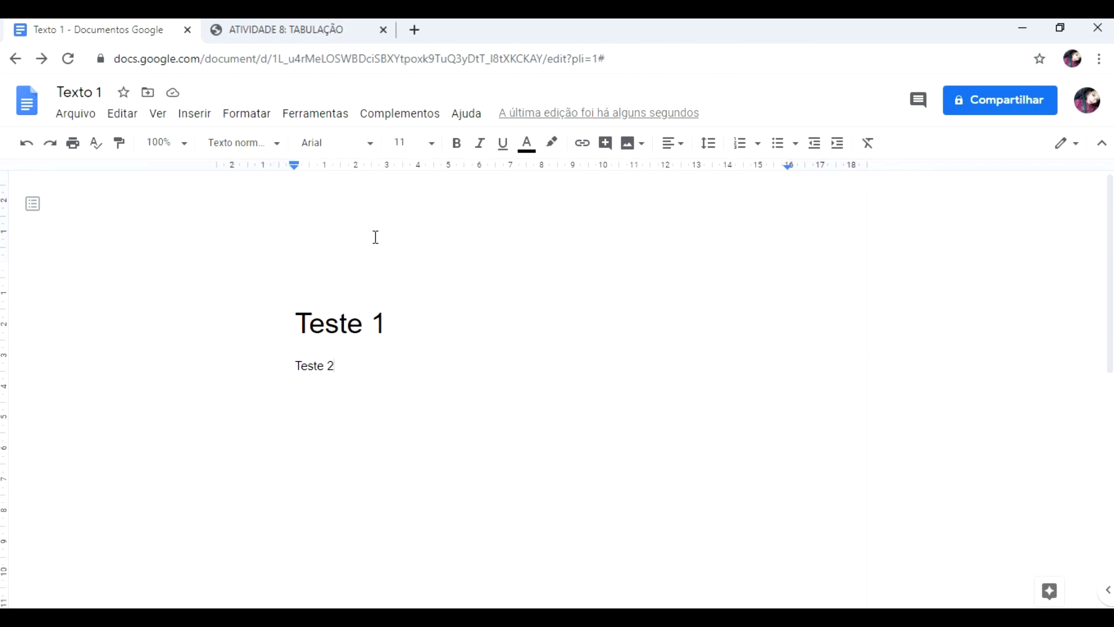
{"action": "left_click_drag", "start_coordinate": [395, 313], "coordinate": [286, 273]}
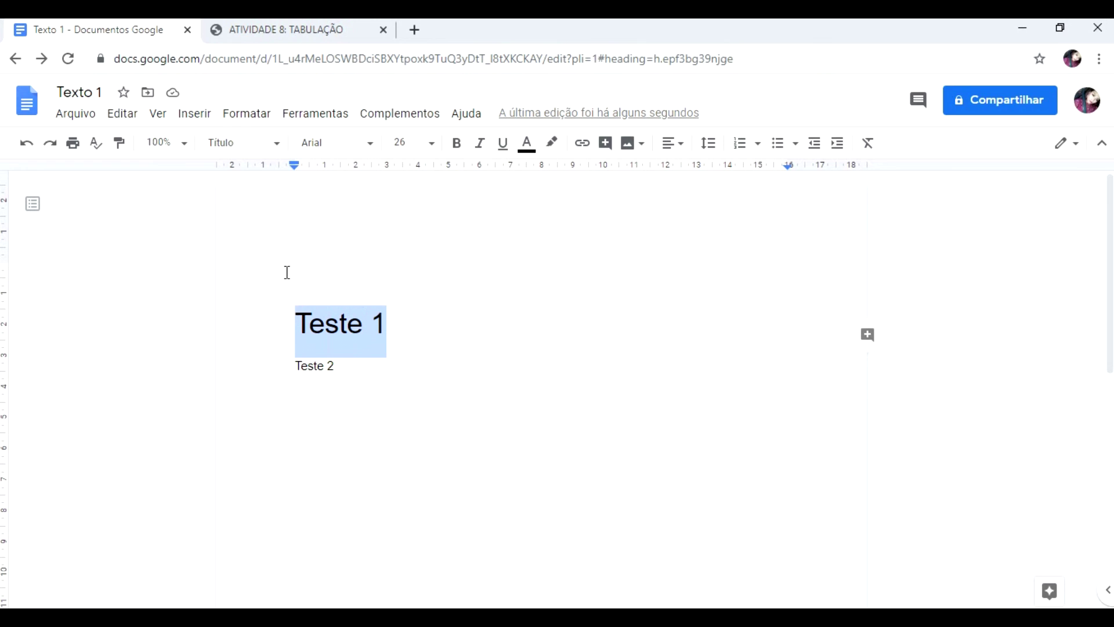
Step: Apply the "Título 2" paragraph style to the "Teste 2" line
{"action": "left_click_drag", "start_coordinate": [350, 386], "coordinate": [293, 239]}
{"action": "left_click_drag", "start_coordinate": [339, 365], "coordinate": [297, 366]}
{"action": "left_click", "coordinate": [271, 145]}
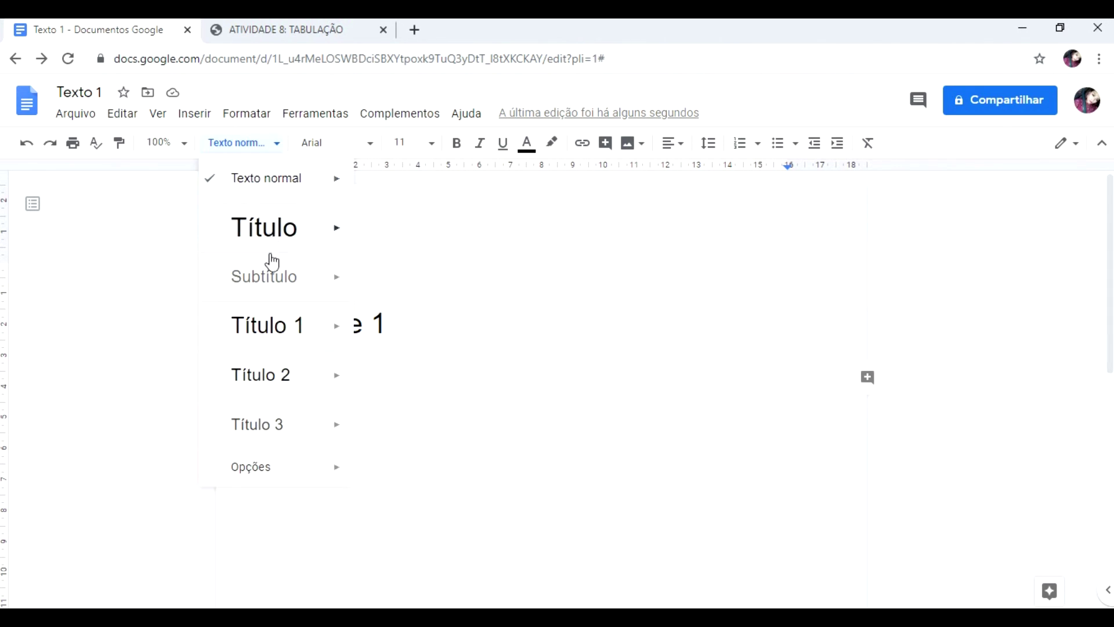
{"action": "left_click", "coordinate": [296, 284]}
{"action": "left_click", "coordinate": [271, 143]}
{"action": "left_click", "coordinate": [294, 384]}
{"action": "left_click", "coordinate": [363, 379]}
{"action": "left_click", "coordinate": [278, 149]}
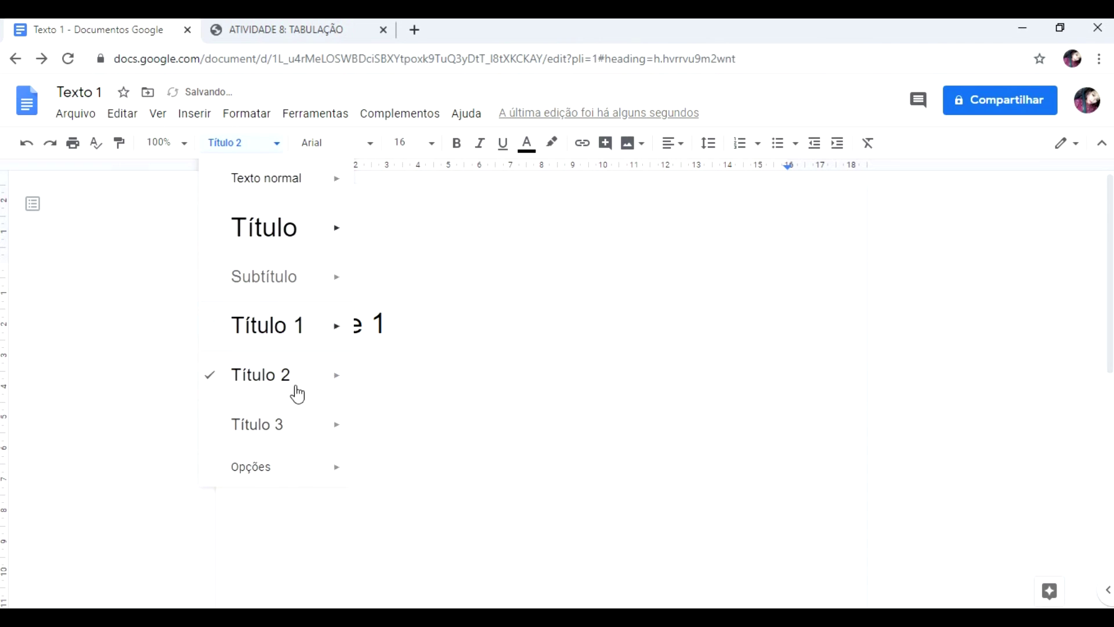
{"action": "left_click", "coordinate": [440, 354]}
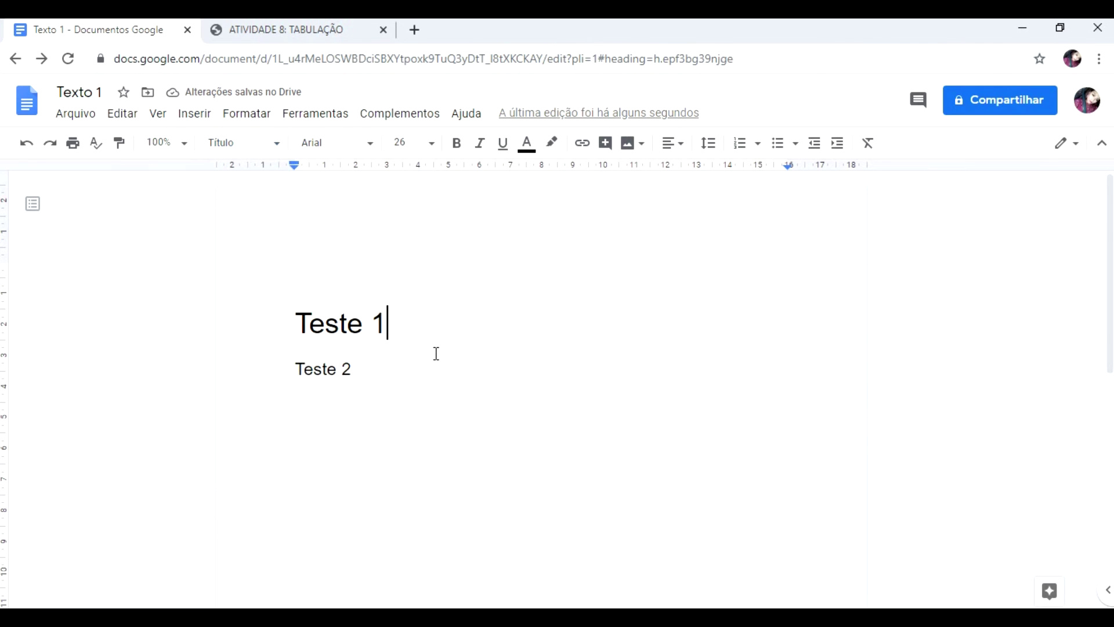
Step: Select the "Teste 1" line and set its font to Pacifico
{"action": "left_click_drag", "start_coordinate": [296, 323], "coordinate": [407, 329]}
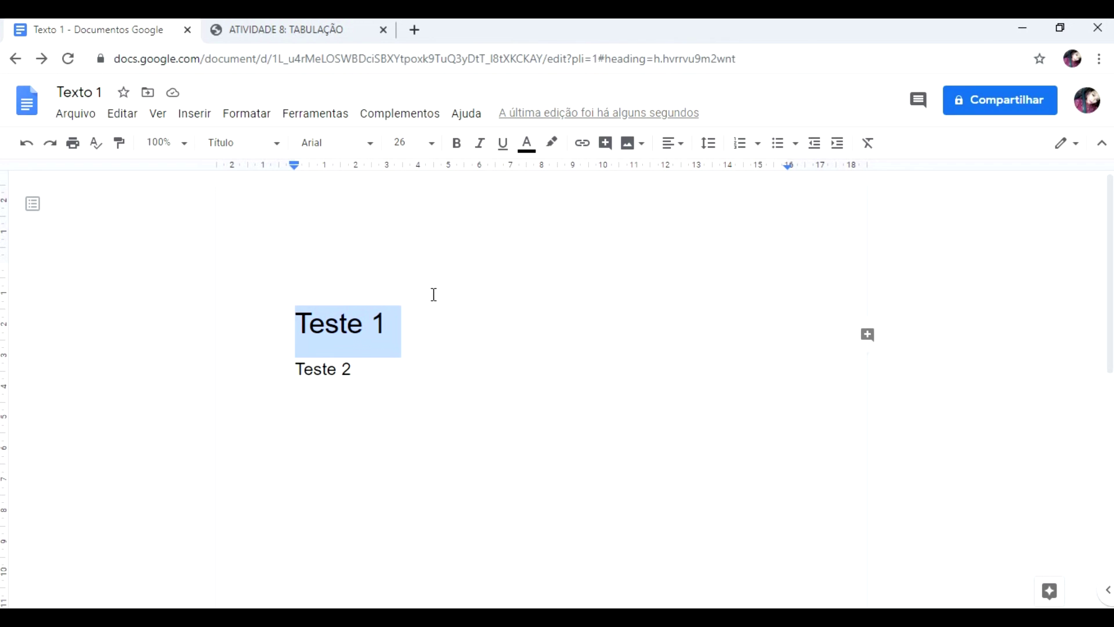
{"action": "left_click", "coordinate": [390, 329]}
{"action": "mouse_move", "coordinate": [389, 329]}
{"action": "left_mouse_down"}
{"action": "mouse_move", "coordinate": [326, 329]}
{"action": "mouse_move", "coordinate": [398, 328]}
{"action": "left_mouse_up"}
{"action": "right_click", "coordinate": [327, 329]}
{"action": "left_click", "coordinate": [294, 326]}
{"action": "left_click", "coordinate": [396, 321]}
{"action": "left_click_drag", "start_coordinate": [396, 321], "coordinate": [280, 315]}
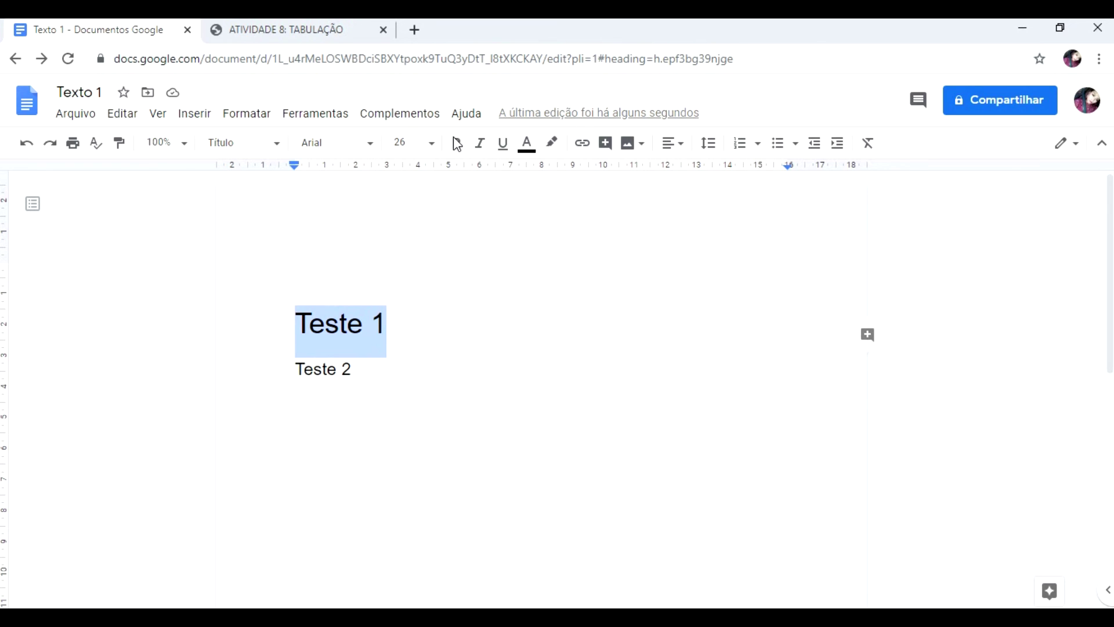
{"action": "left_click", "coordinate": [377, 149]}
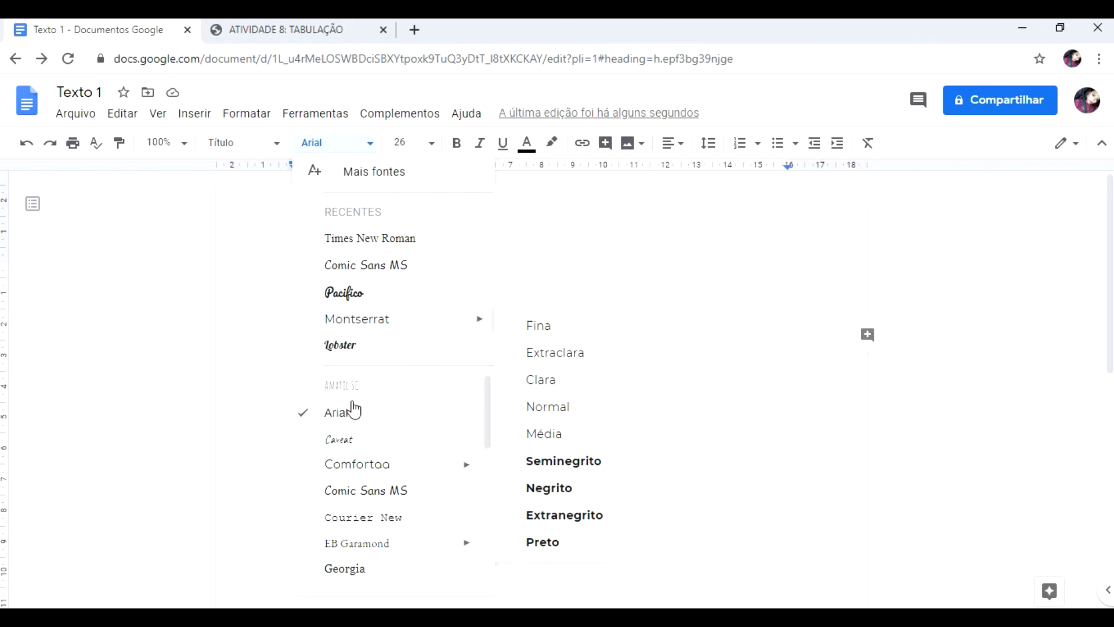
{"action": "scroll", "coordinate": [366, 571], "scroll_direction": "down", "scroll_amount": 5}
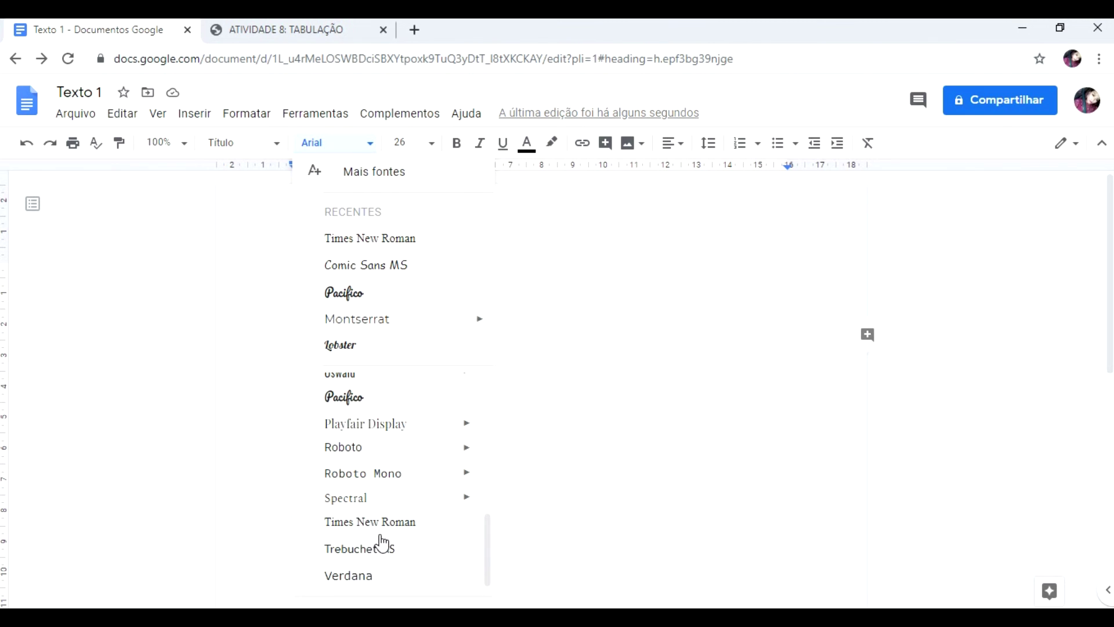
{"action": "scroll", "coordinate": [375, 491], "scroll_direction": "up", "scroll_amount": 2}
{"action": "left_click", "coordinate": [377, 478]}
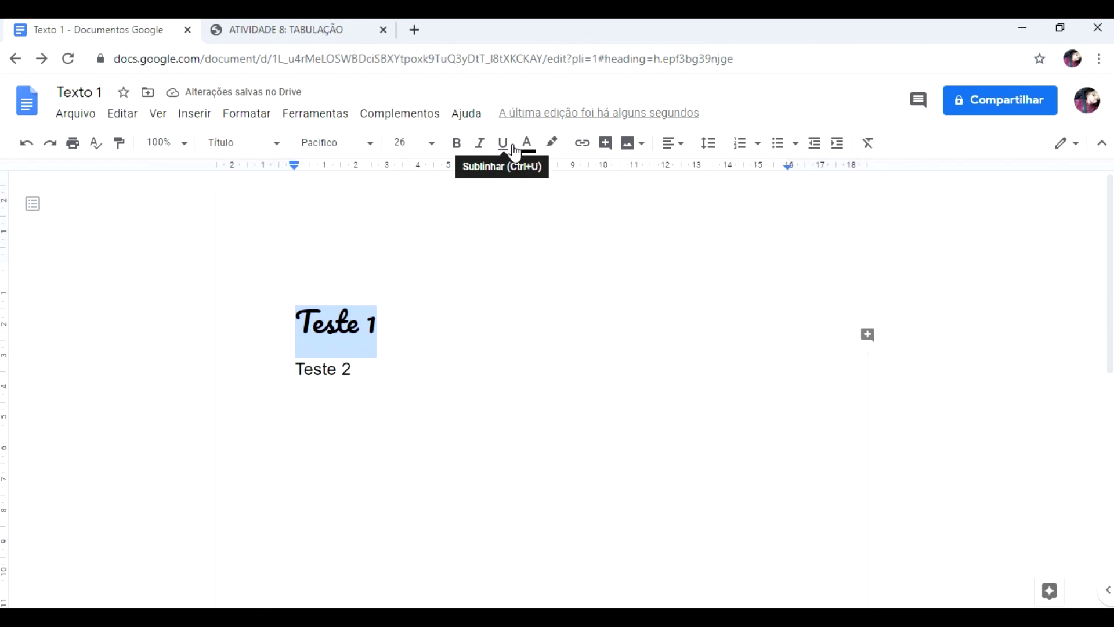
Step: Color the "Teste 1" line in the darkest purple and underline it
{"action": "left_click", "coordinate": [539, 149]}
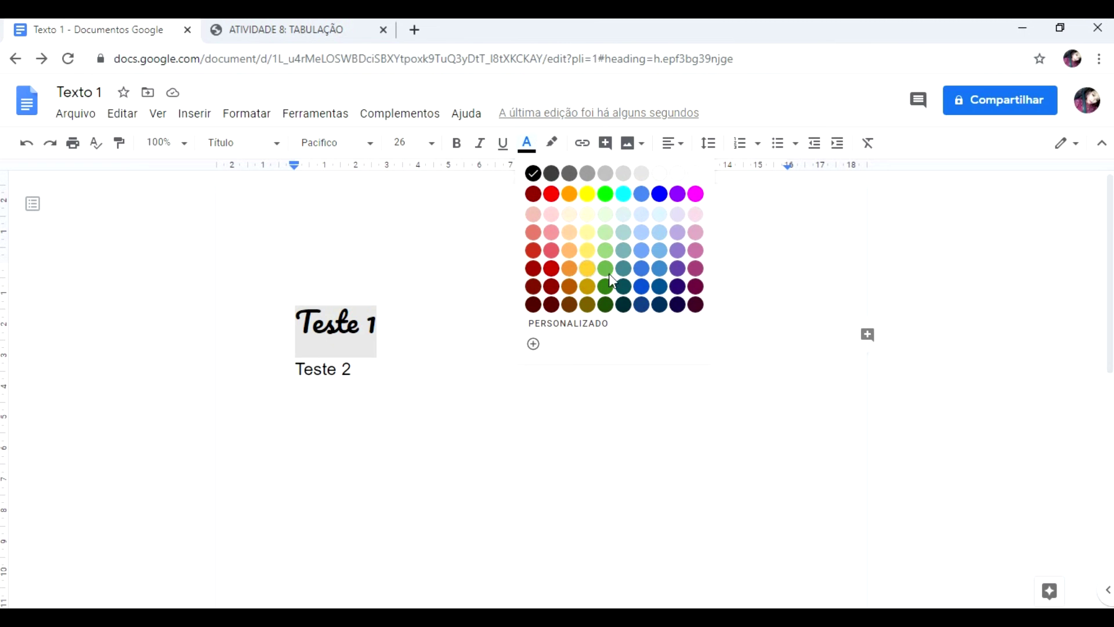
{"action": "left_click", "coordinate": [677, 302]}
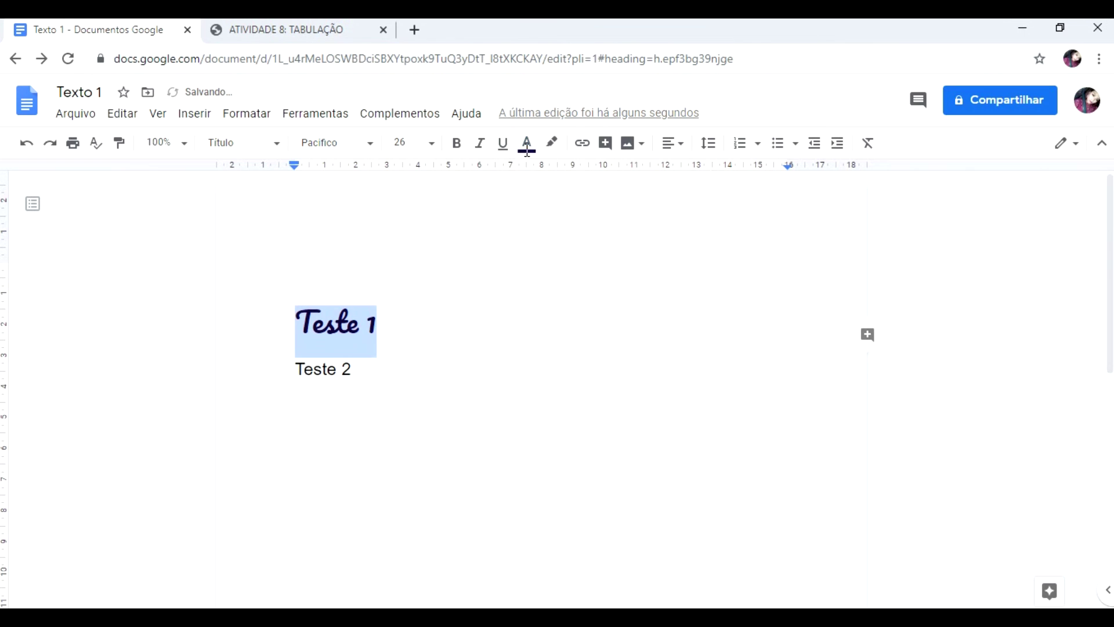
{"action": "left_click", "coordinate": [503, 144]}
{"action": "key", "text": "Right"}
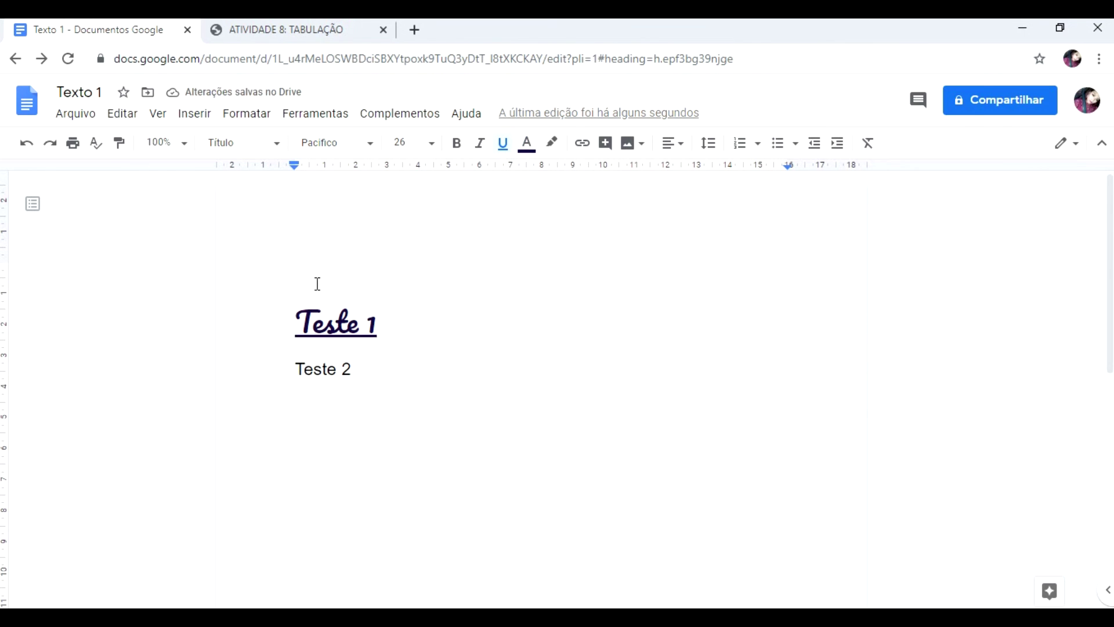
Step: Add a new line reading "Teste 3" below "Teste 2"
{"action": "left_click", "coordinate": [376, 369]}
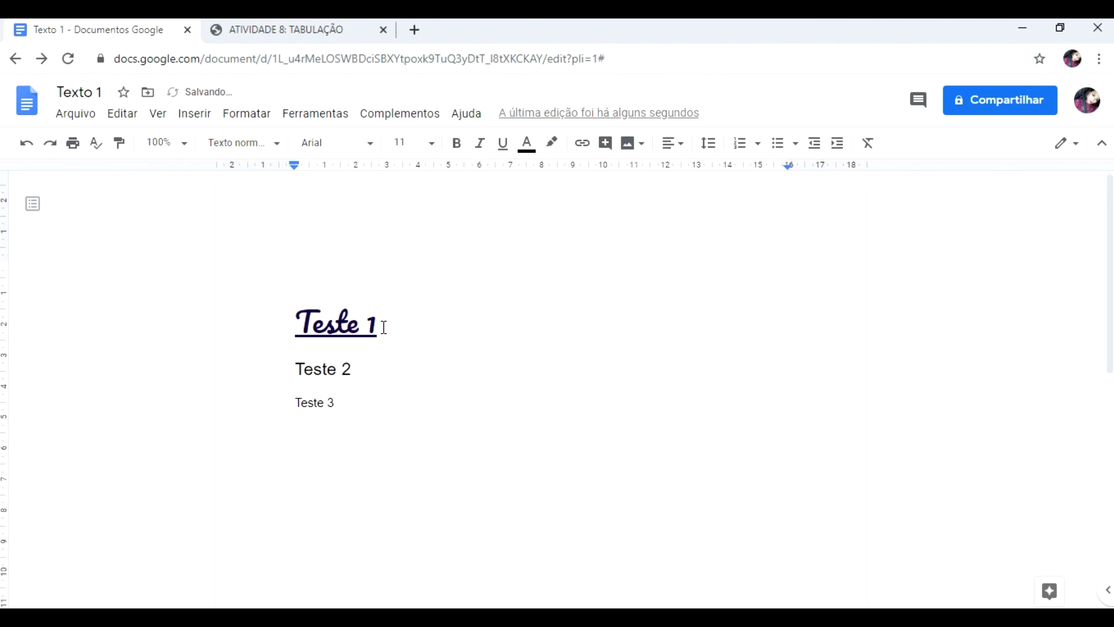
Step: Redefine the "Título 1" paragraph style to match the formatting of the "Teste 1" line, and check its entry among the styles
{"action": "left_click_drag", "start_coordinate": [384, 327], "coordinate": [293, 325]}
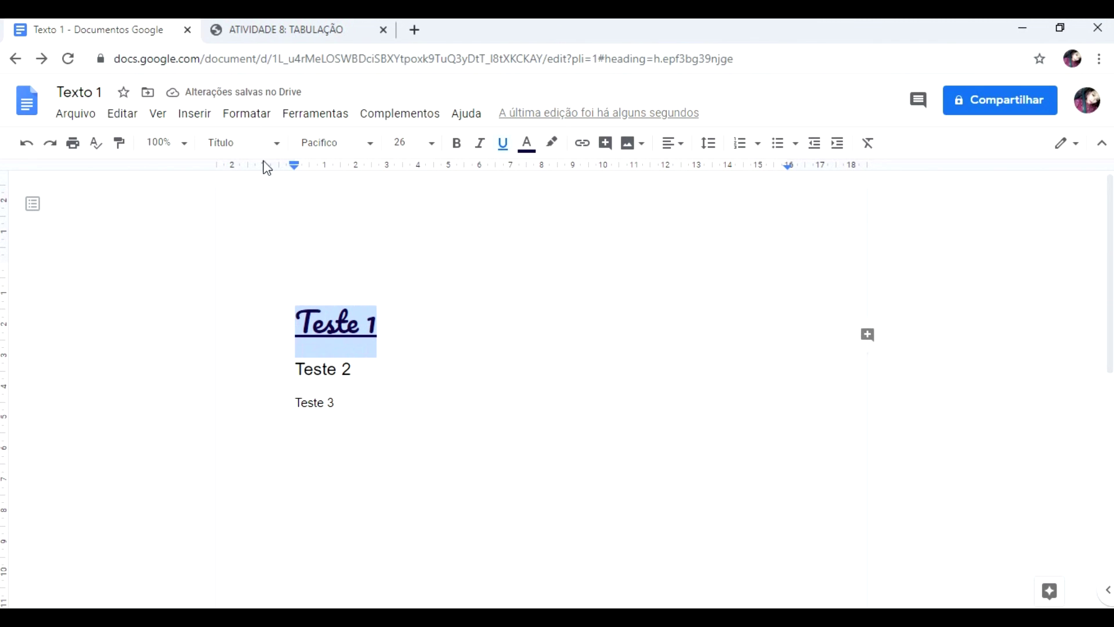
{"action": "left_click", "coordinate": [279, 148]}
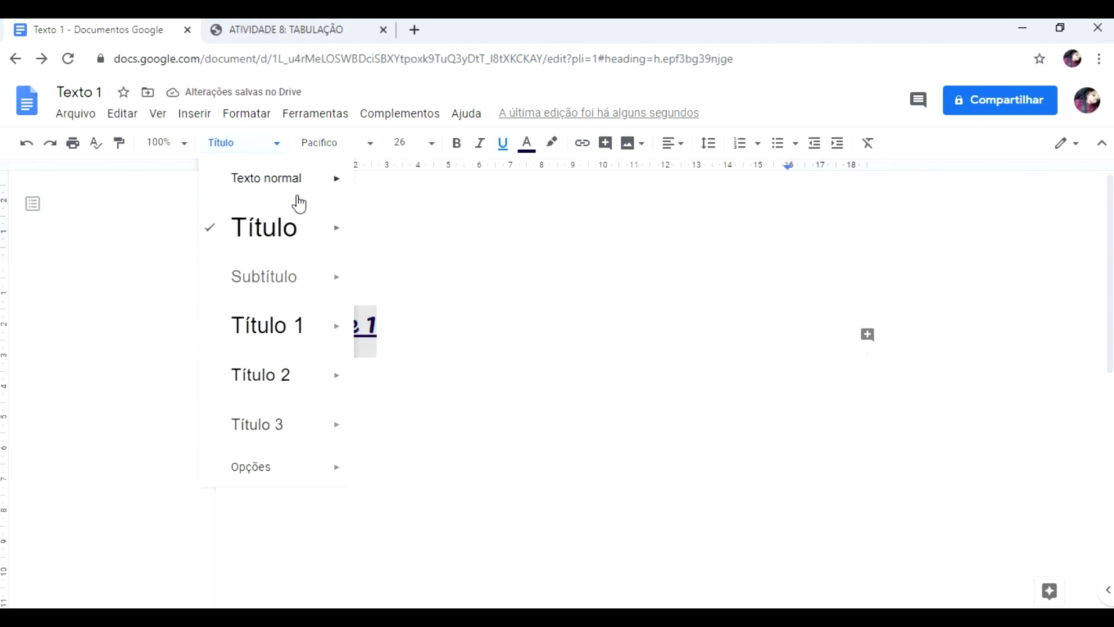
{"action": "mouse_move", "coordinate": [316, 237]}
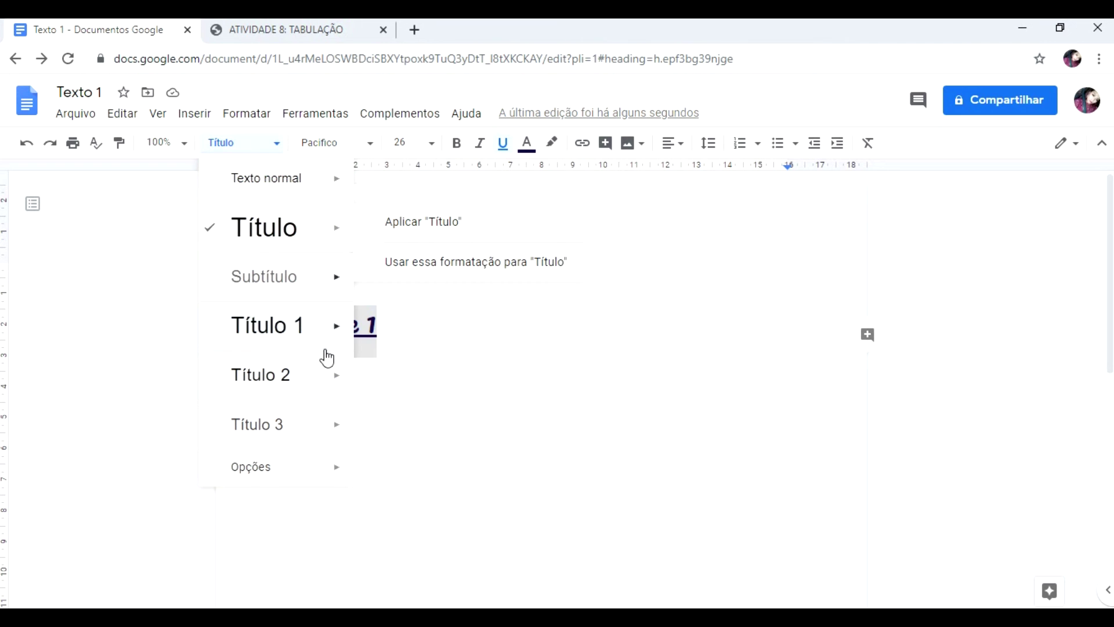
{"action": "mouse_move", "coordinate": [318, 325]}
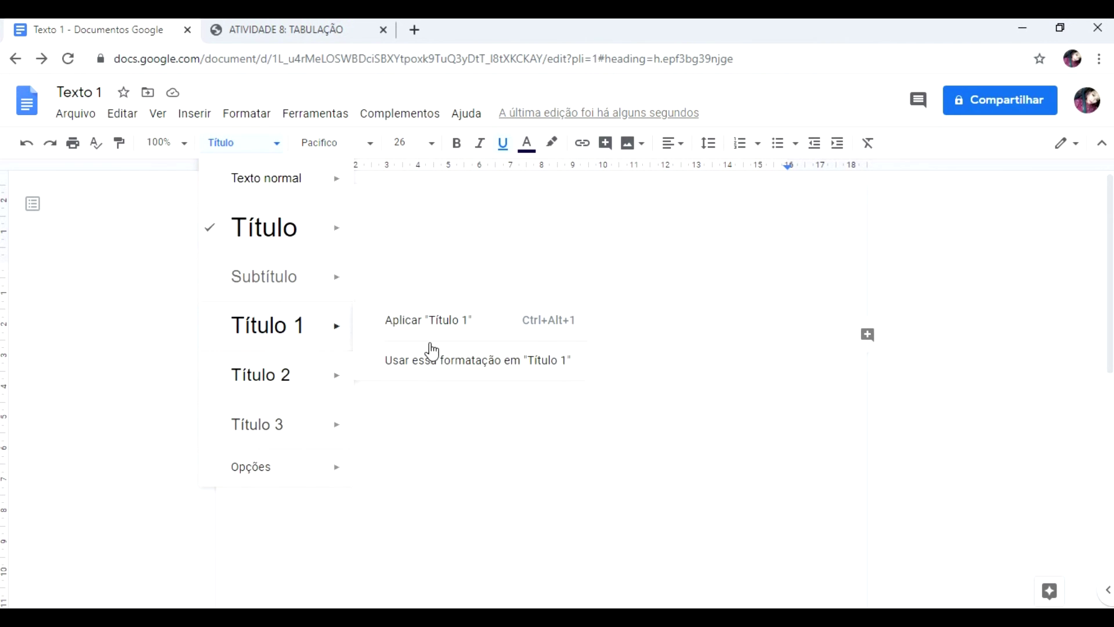
{"action": "left_click", "coordinate": [443, 366]}
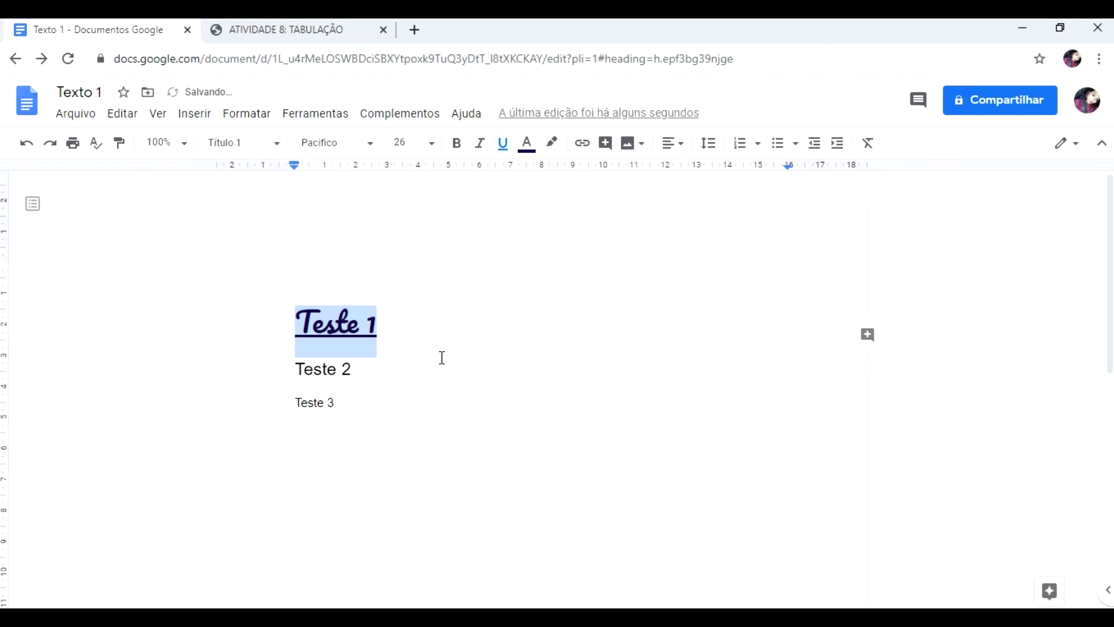
{"action": "left_click", "coordinate": [287, 145]}
{"action": "mouse_move", "coordinate": [294, 325]}
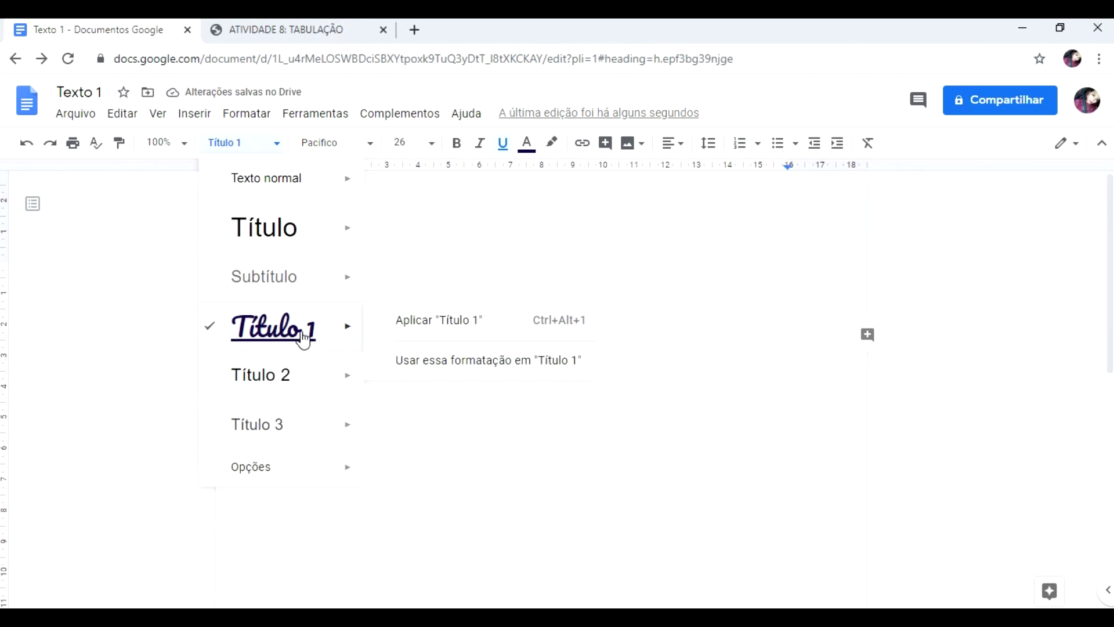
{"action": "left_click", "coordinate": [454, 246]}
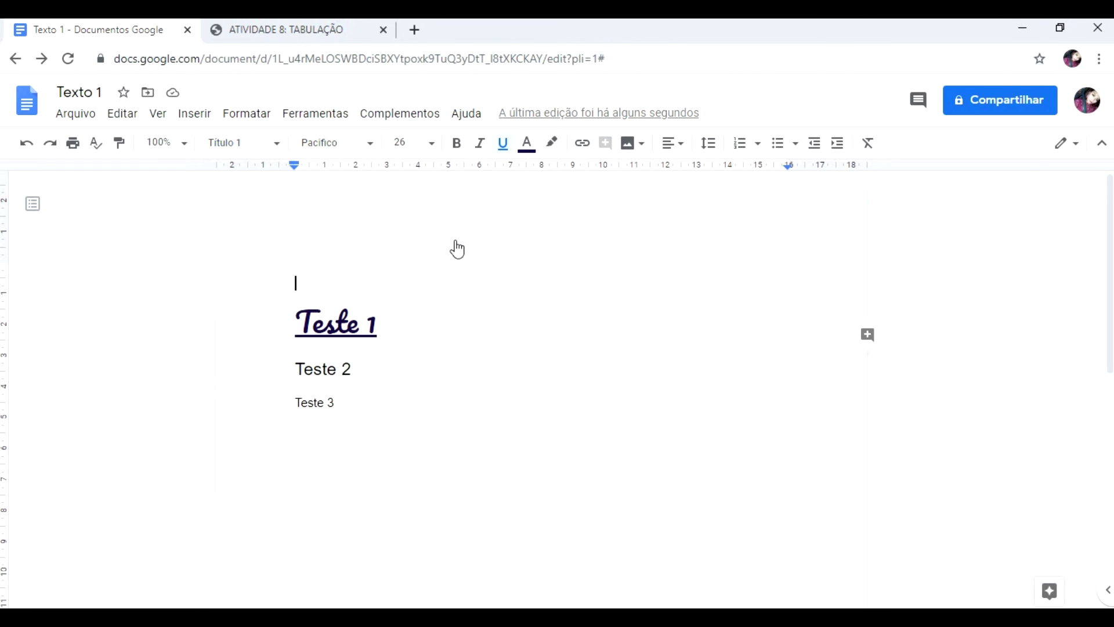
Step: Apply the customized "Título 1" paragraph style to the "Teste 3" line
{"action": "left_click_drag", "start_coordinate": [297, 404], "coordinate": [343, 404]}
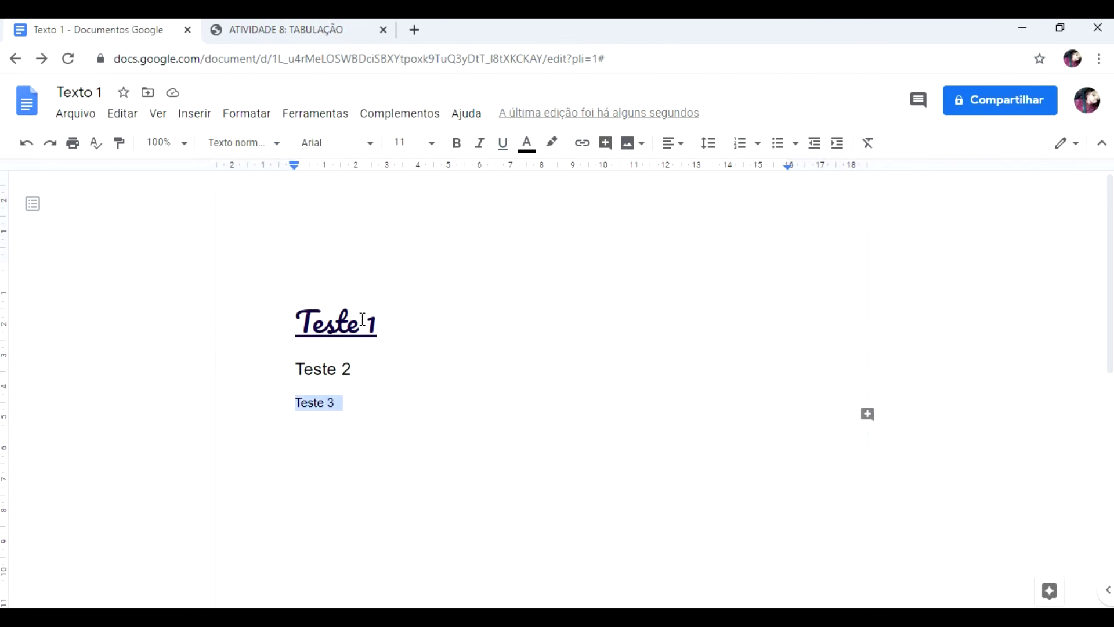
{"action": "left_click", "coordinate": [276, 144]}
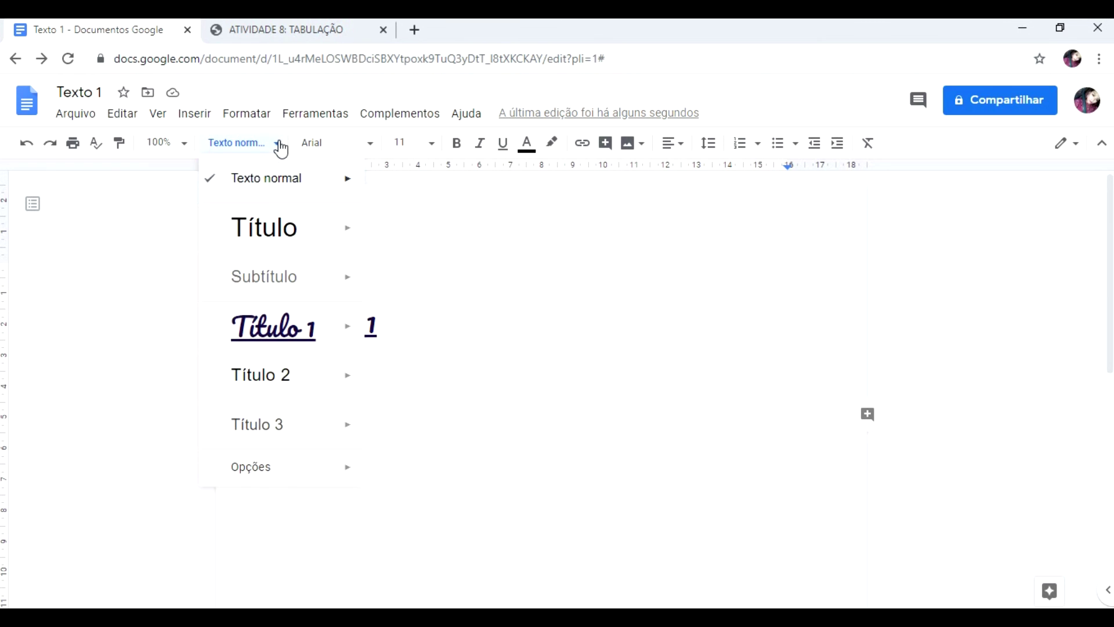
{"action": "left_click", "coordinate": [296, 334]}
{"action": "left_click", "coordinate": [423, 423]}
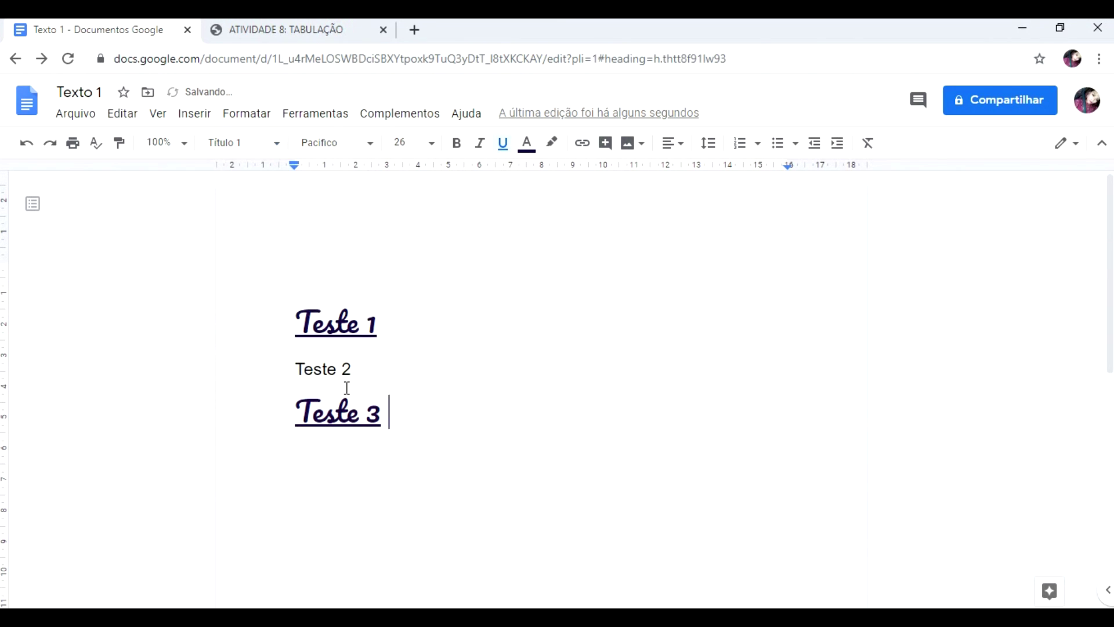
Step: Open the document outline, jump between the "Teste 1", "Teste 2" and "Teste 3" headings, and close the outline
{"action": "left_click", "coordinate": [34, 208]}
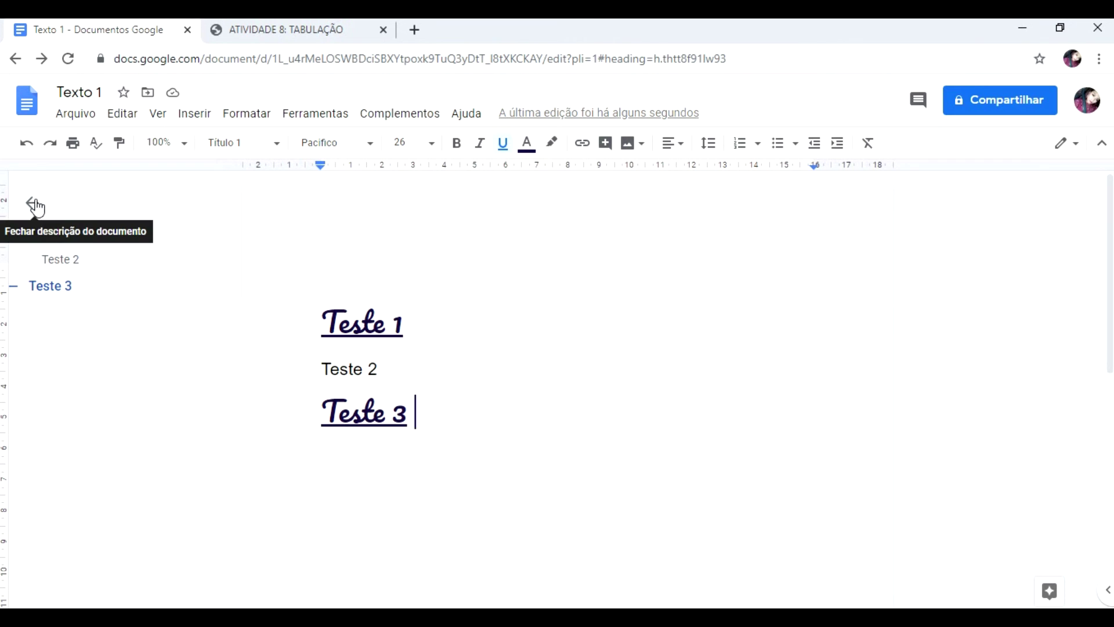
{"action": "left_click", "coordinate": [35, 210]}
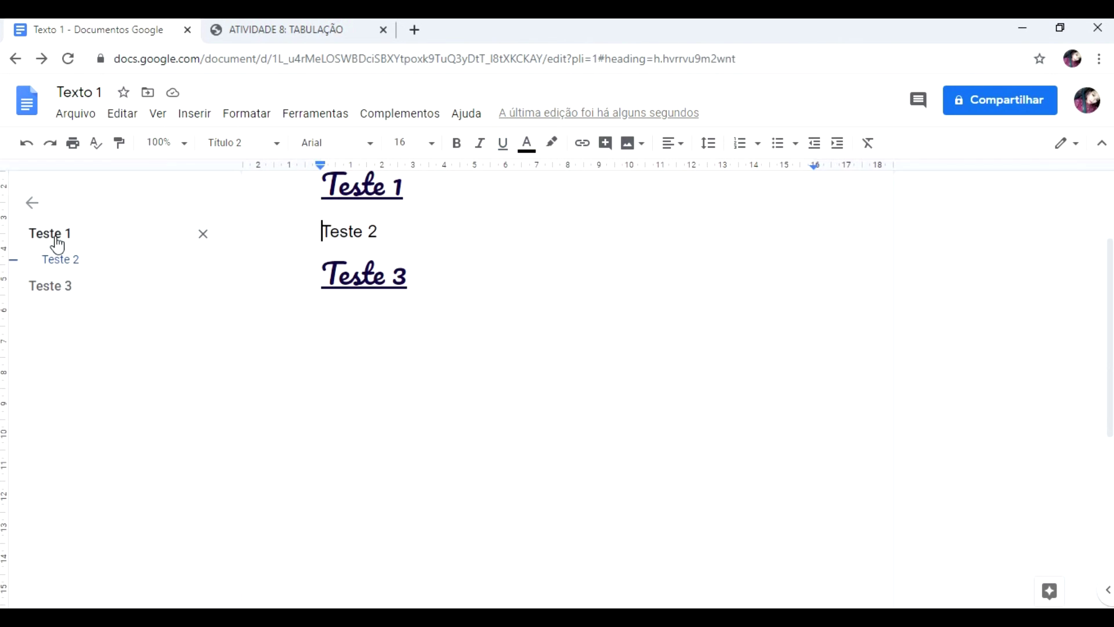
{"action": "left_click", "coordinate": [54, 238]}
{"action": "left_click", "coordinate": [60, 260]}
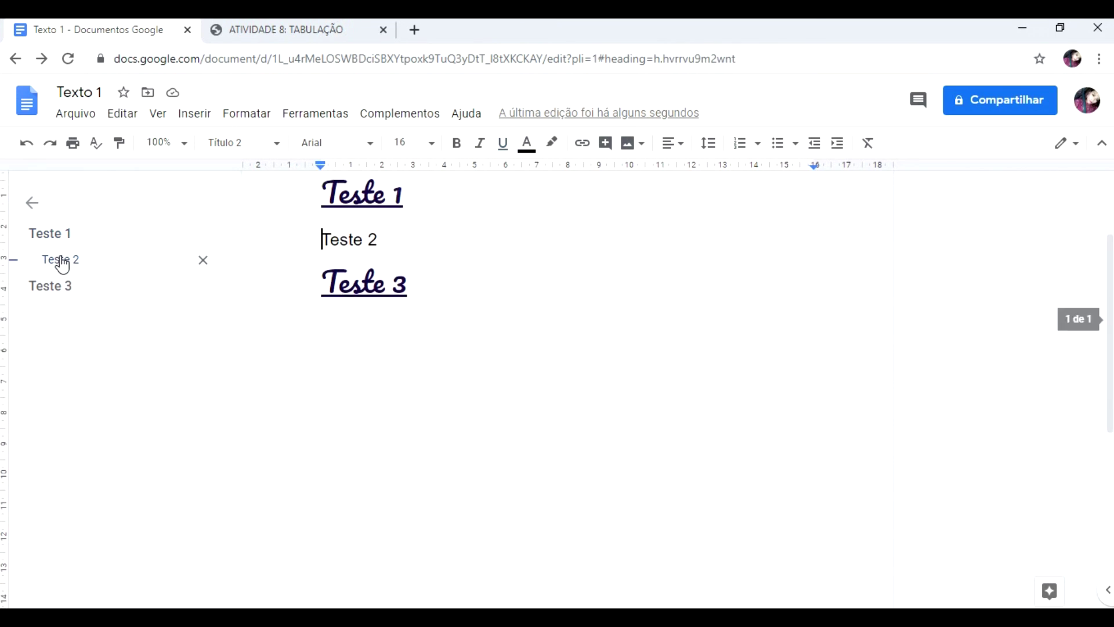
{"action": "left_click", "coordinate": [60, 287]}
{"action": "left_click", "coordinate": [64, 261]}
{"action": "left_click", "coordinate": [67, 249]}
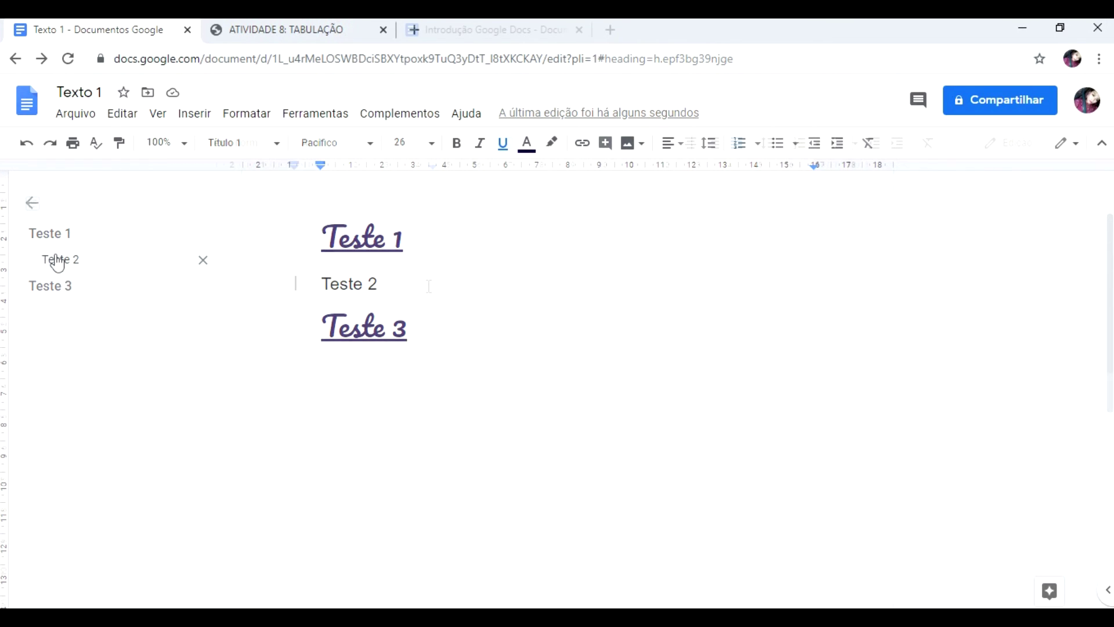
{"action": "left_click", "coordinate": [32, 203]}
{"action": "left_click", "coordinate": [325, 114]}
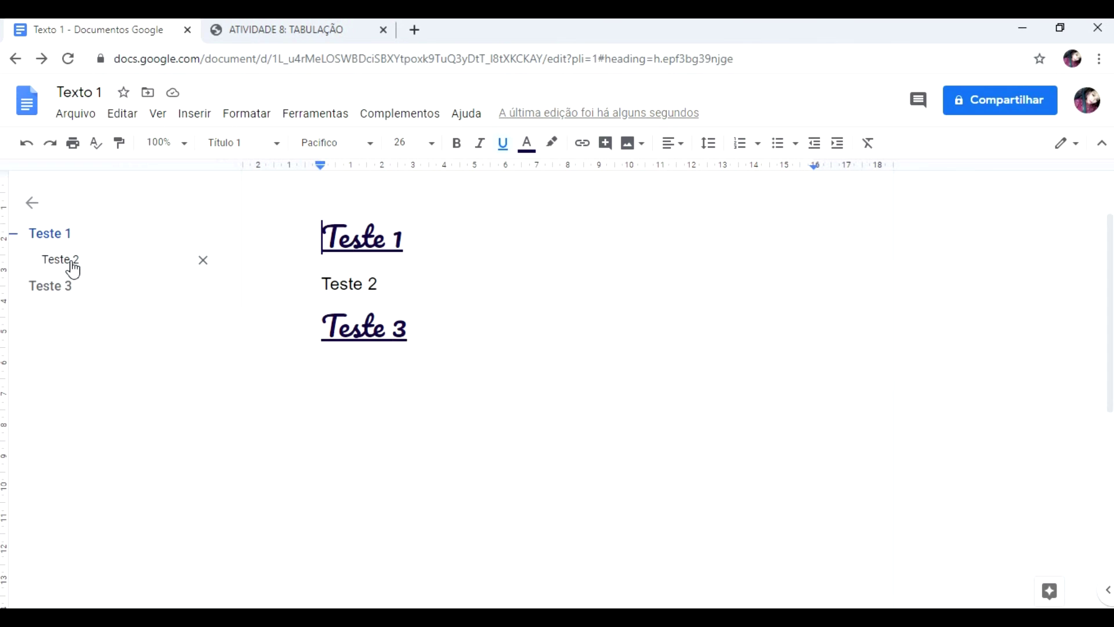
{"action": "left_click", "coordinate": [70, 262]}
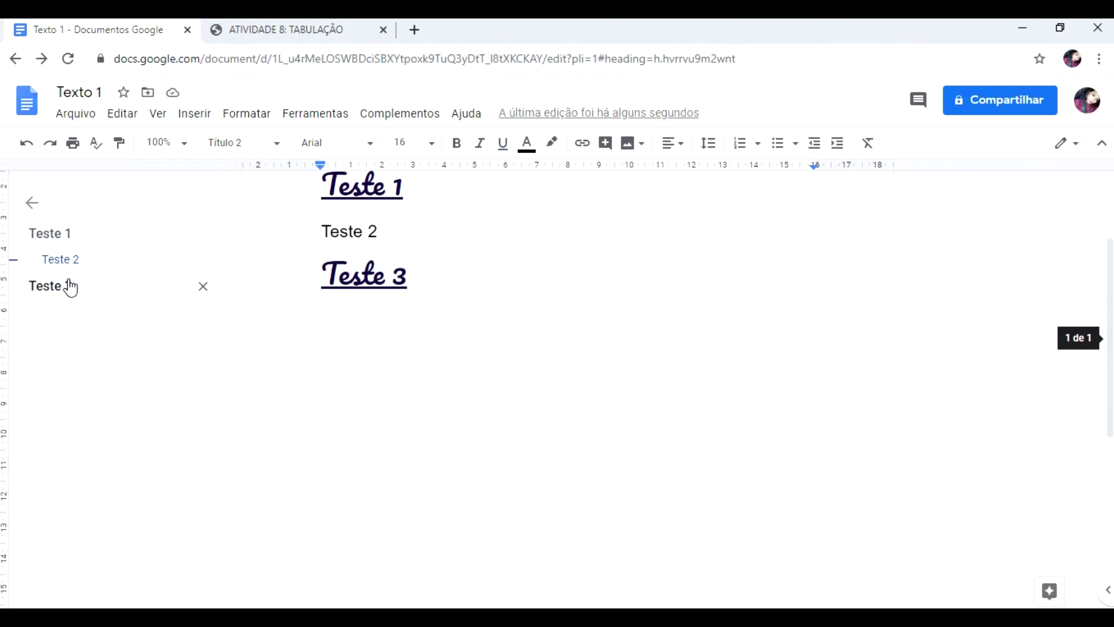
{"action": "left_click", "coordinate": [67, 286]}
{"action": "left_click", "coordinate": [70, 262]}
{"action": "left_click", "coordinate": [53, 235]}
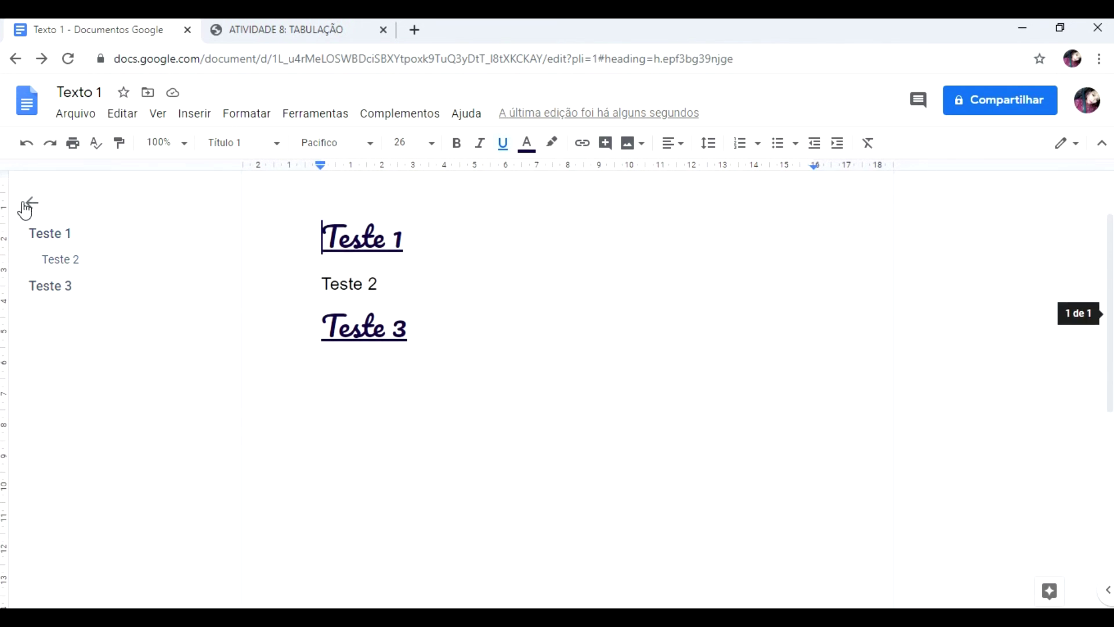
{"action": "left_click", "coordinate": [32, 202]}
Step: Undo the last two changes and delete the selected content at the beginning of the document
{"action": "scroll", "coordinate": [494, 325], "scroll_direction": "up", "scroll_amount": 2}
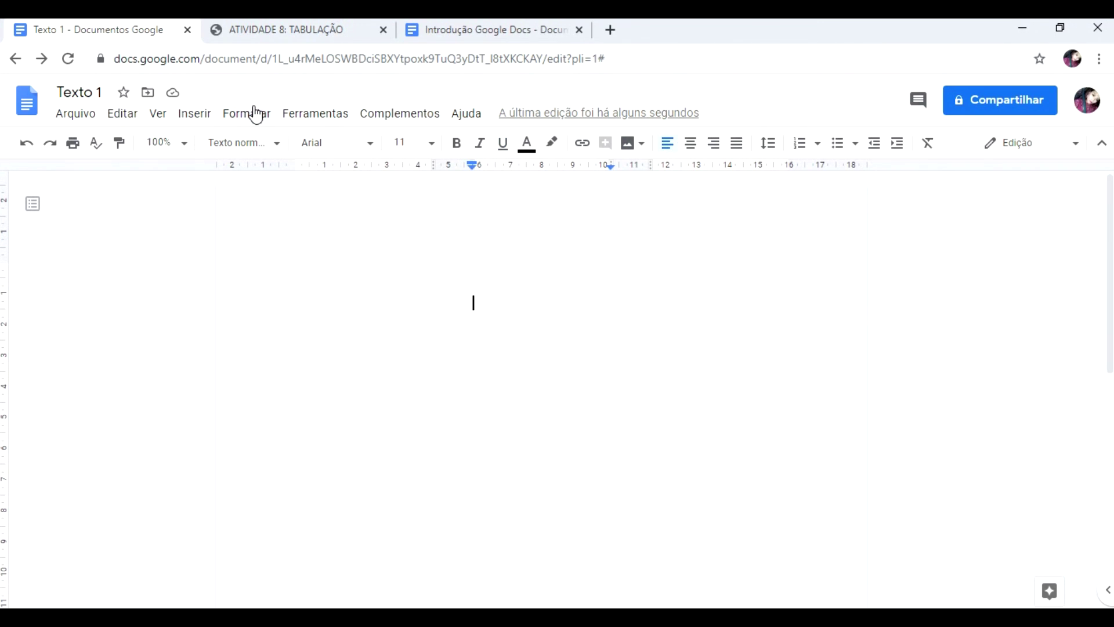
{"action": "left_click", "coordinate": [308, 292]}
{"action": "left_click", "coordinate": [29, 146]}
{"action": "left_click", "coordinate": [27, 146]}
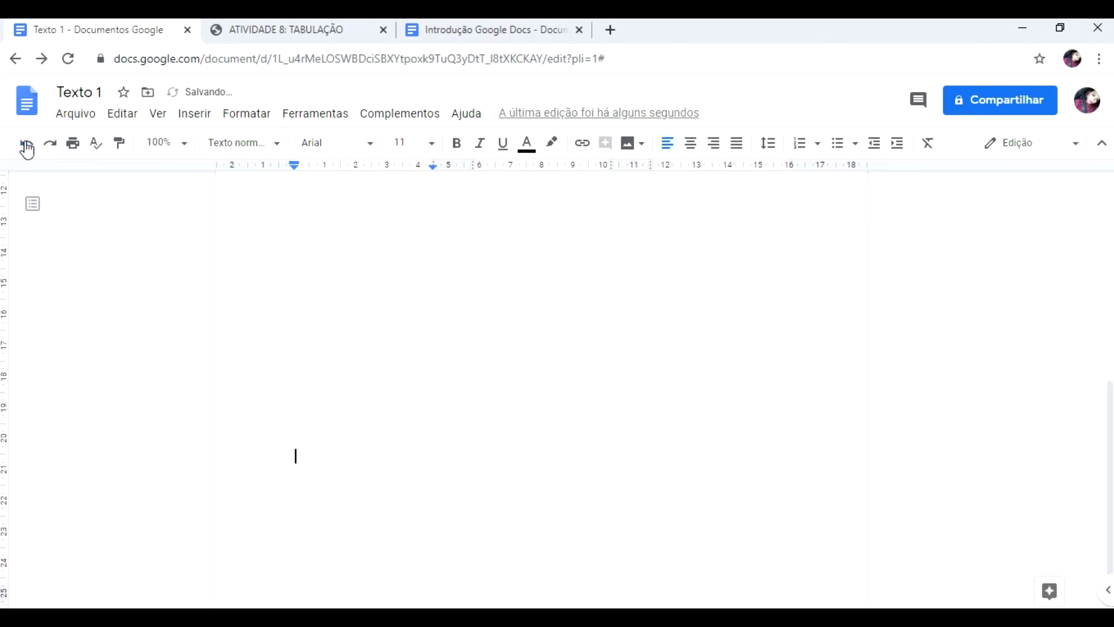
{"action": "scroll", "coordinate": [403, 327], "scroll_direction": "up", "scroll_amount": 10}
{"action": "left_click", "coordinate": [165, 119]}
{"action": "left_click_drag", "start_coordinate": [433, 302], "coordinate": [281, 269]}
{"action": "key", "text": "BackSpace"}
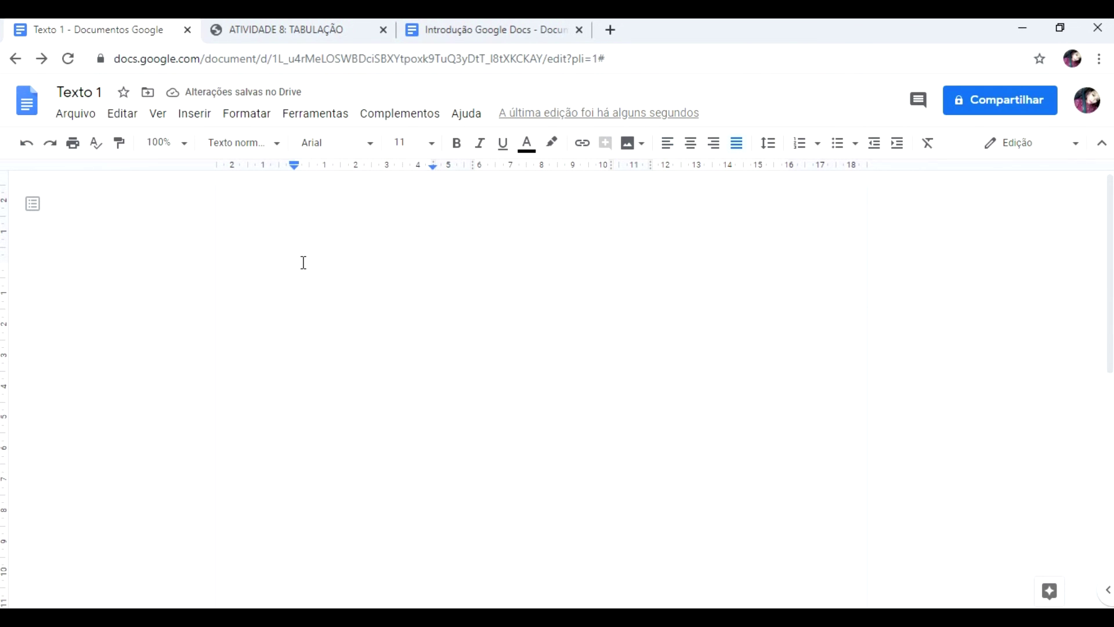
Step: Show the elements that can be inserted into the document, including special characters
{"action": "left_click", "coordinate": [194, 113]}
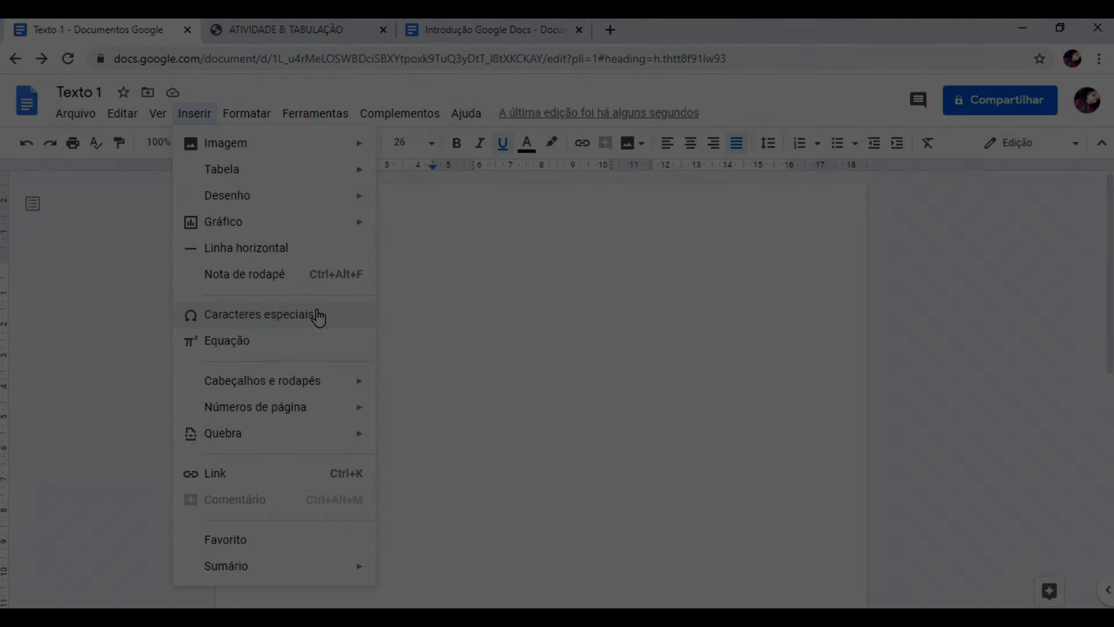